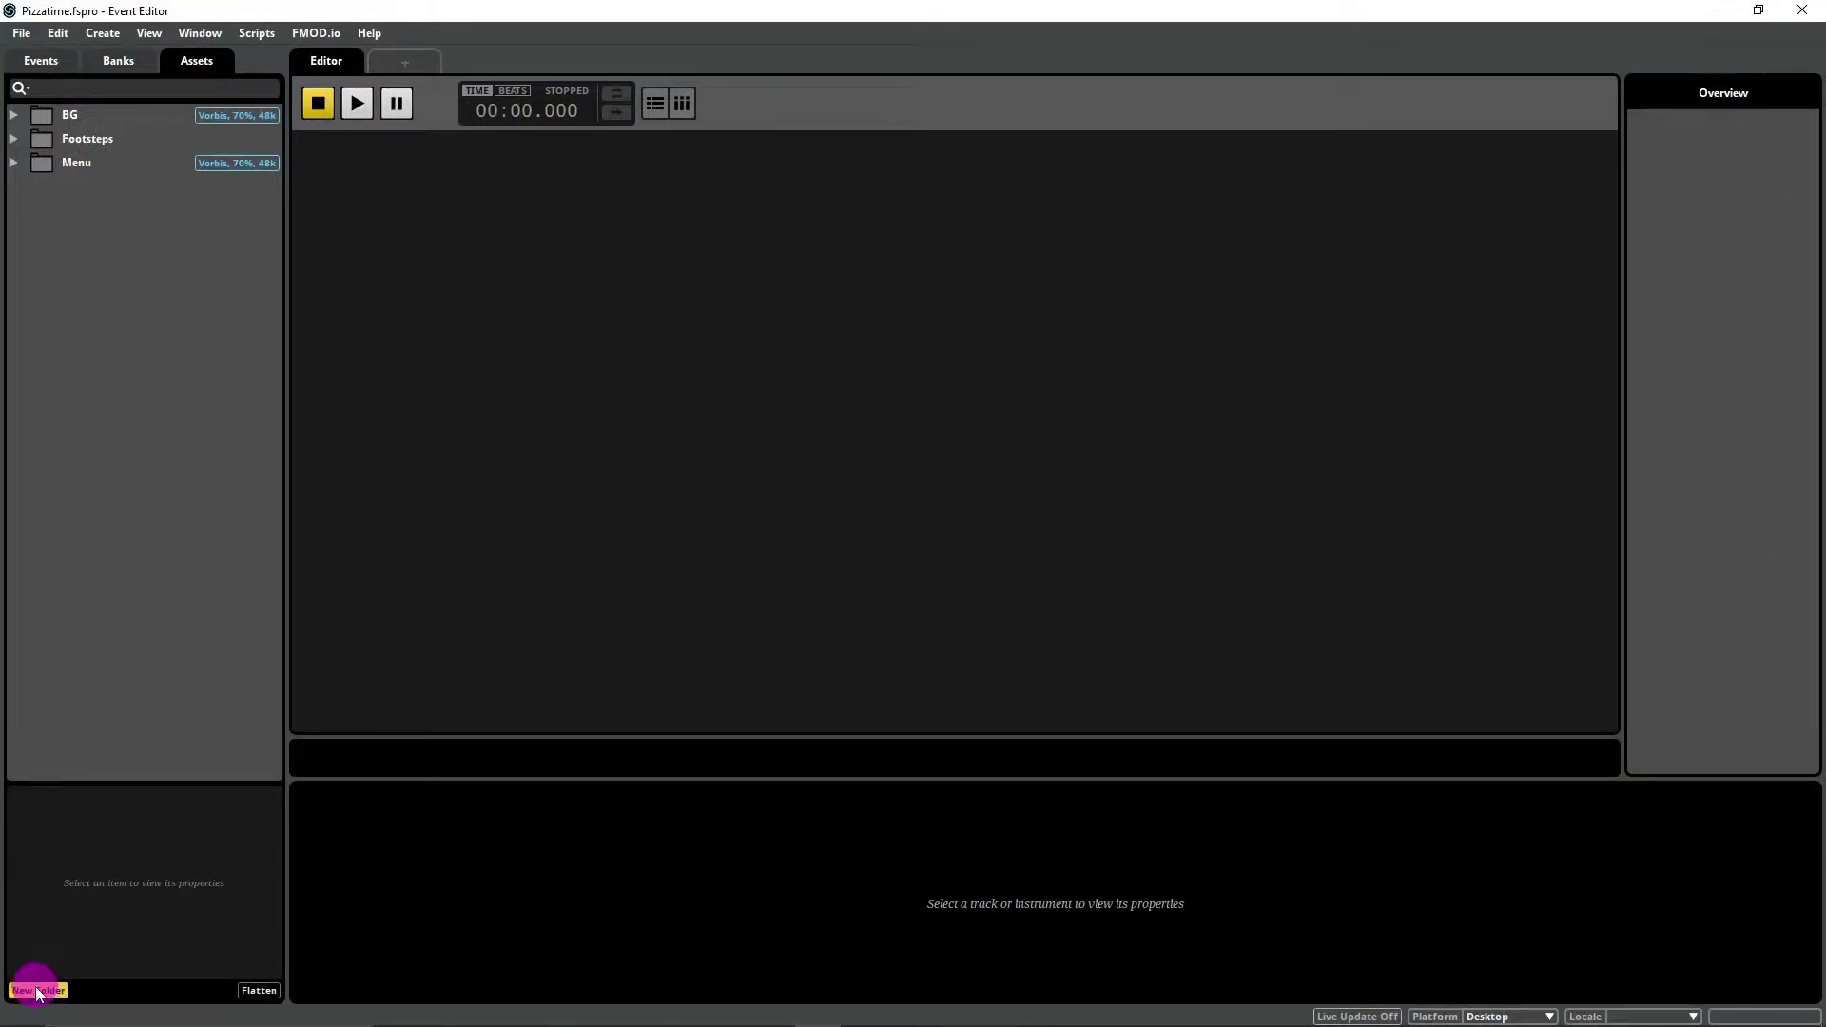
Step: Create an asset folder named Clock and import ClockTick.wav into it
left_click(39, 991)
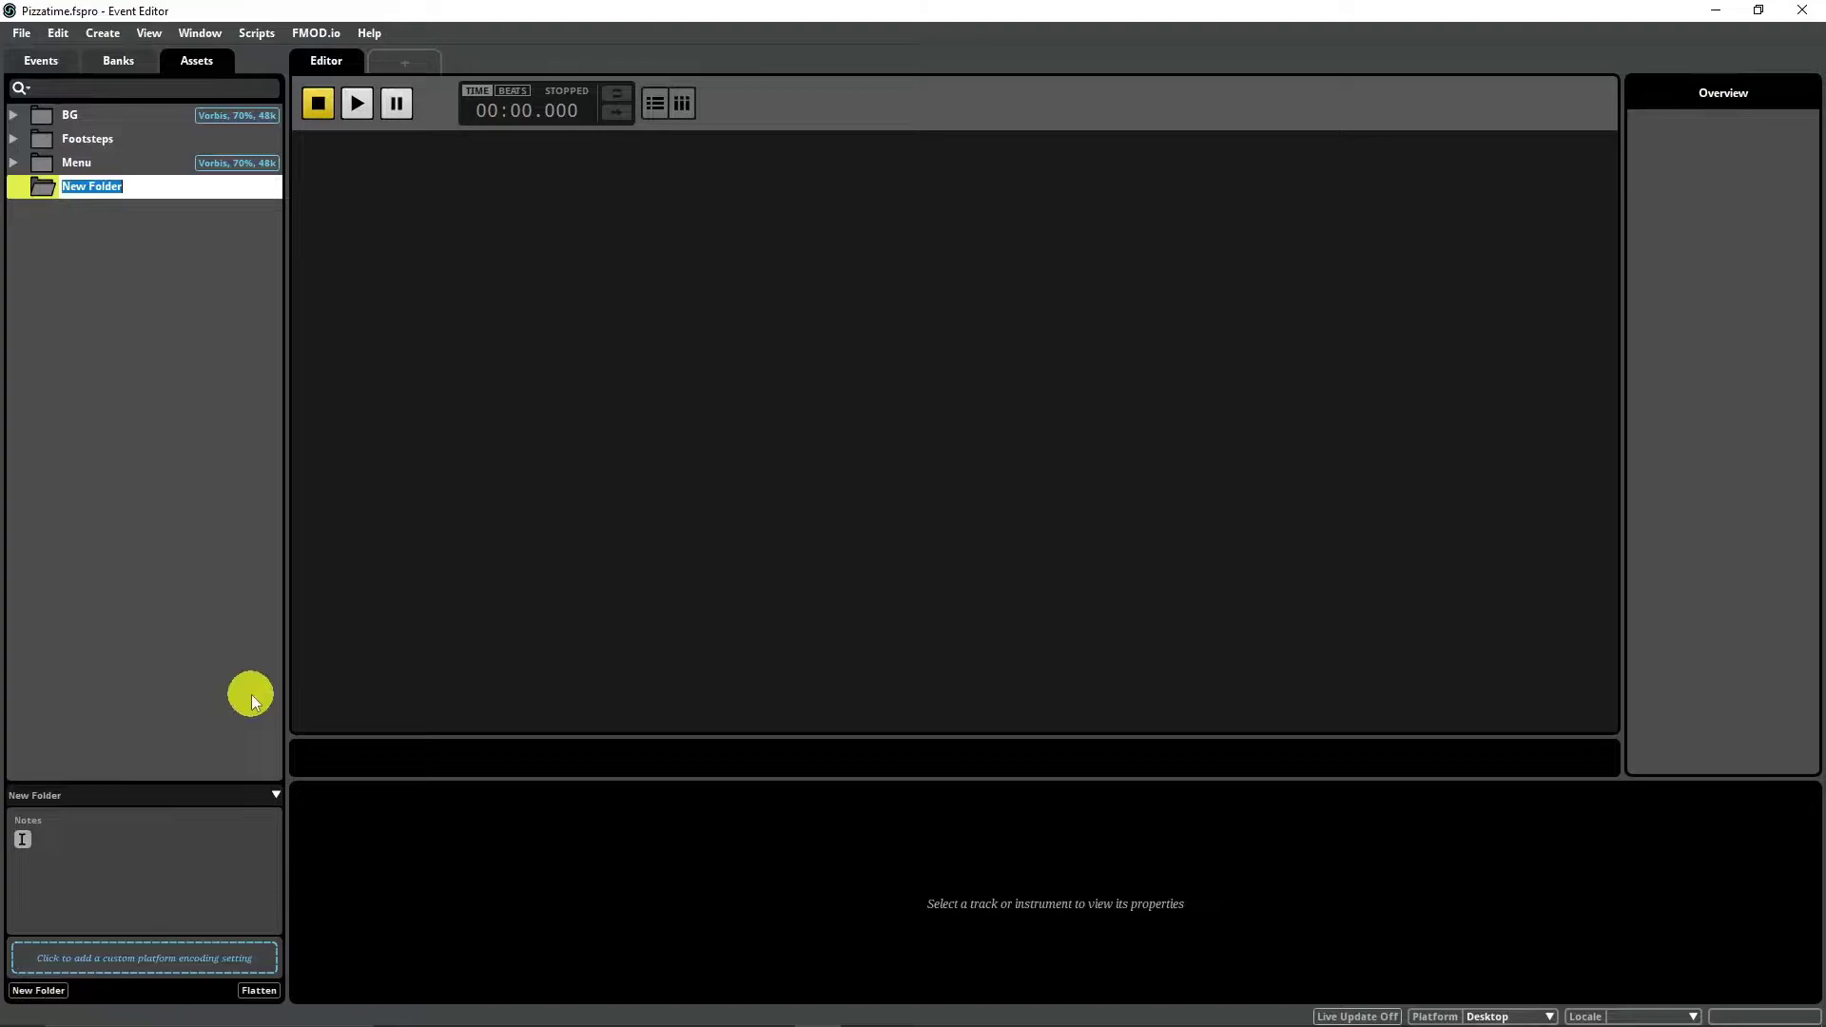
type("clock")
key("Return")
left_click_drag(323, 181, 61, 138)
left_click(143, 847)
left_click(53, 858)
left_click(181, 304)
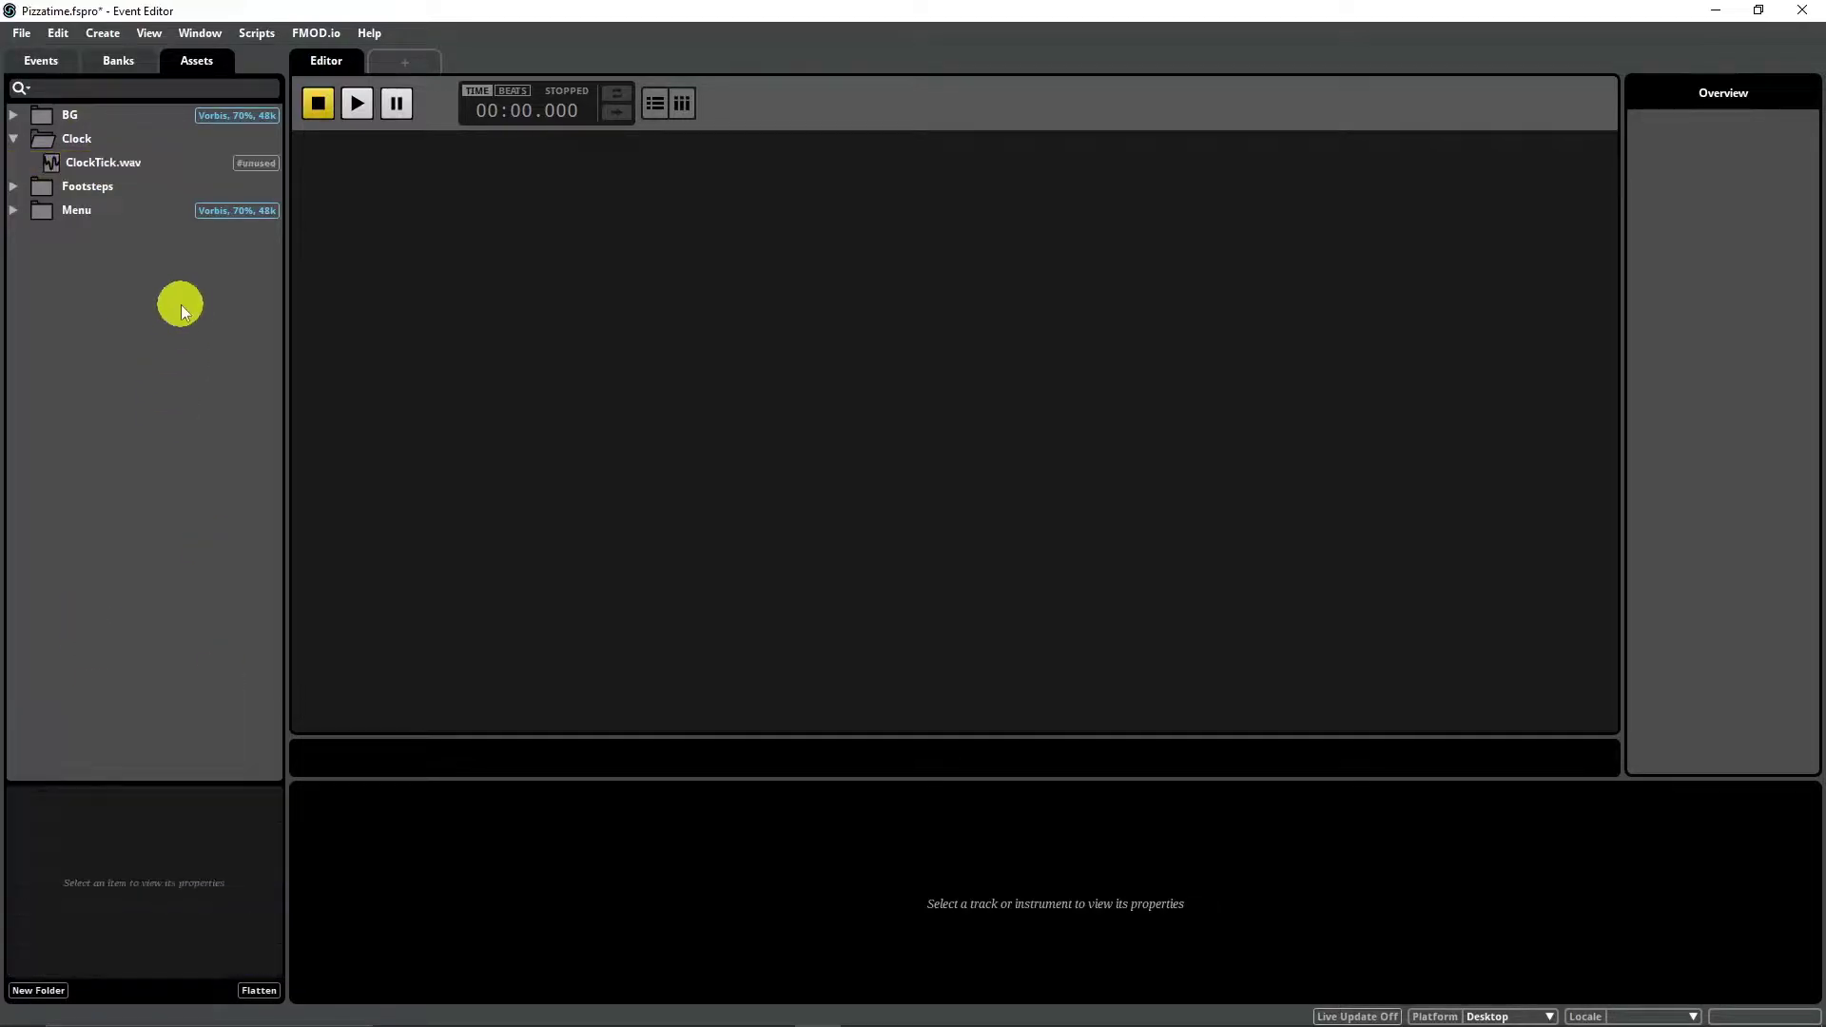
Step: Create a folder named Clock at the top level of the project's events
left_click(43, 60)
right_click(72, 205)
left_click(157, 231)
type("clock")
key("Return")
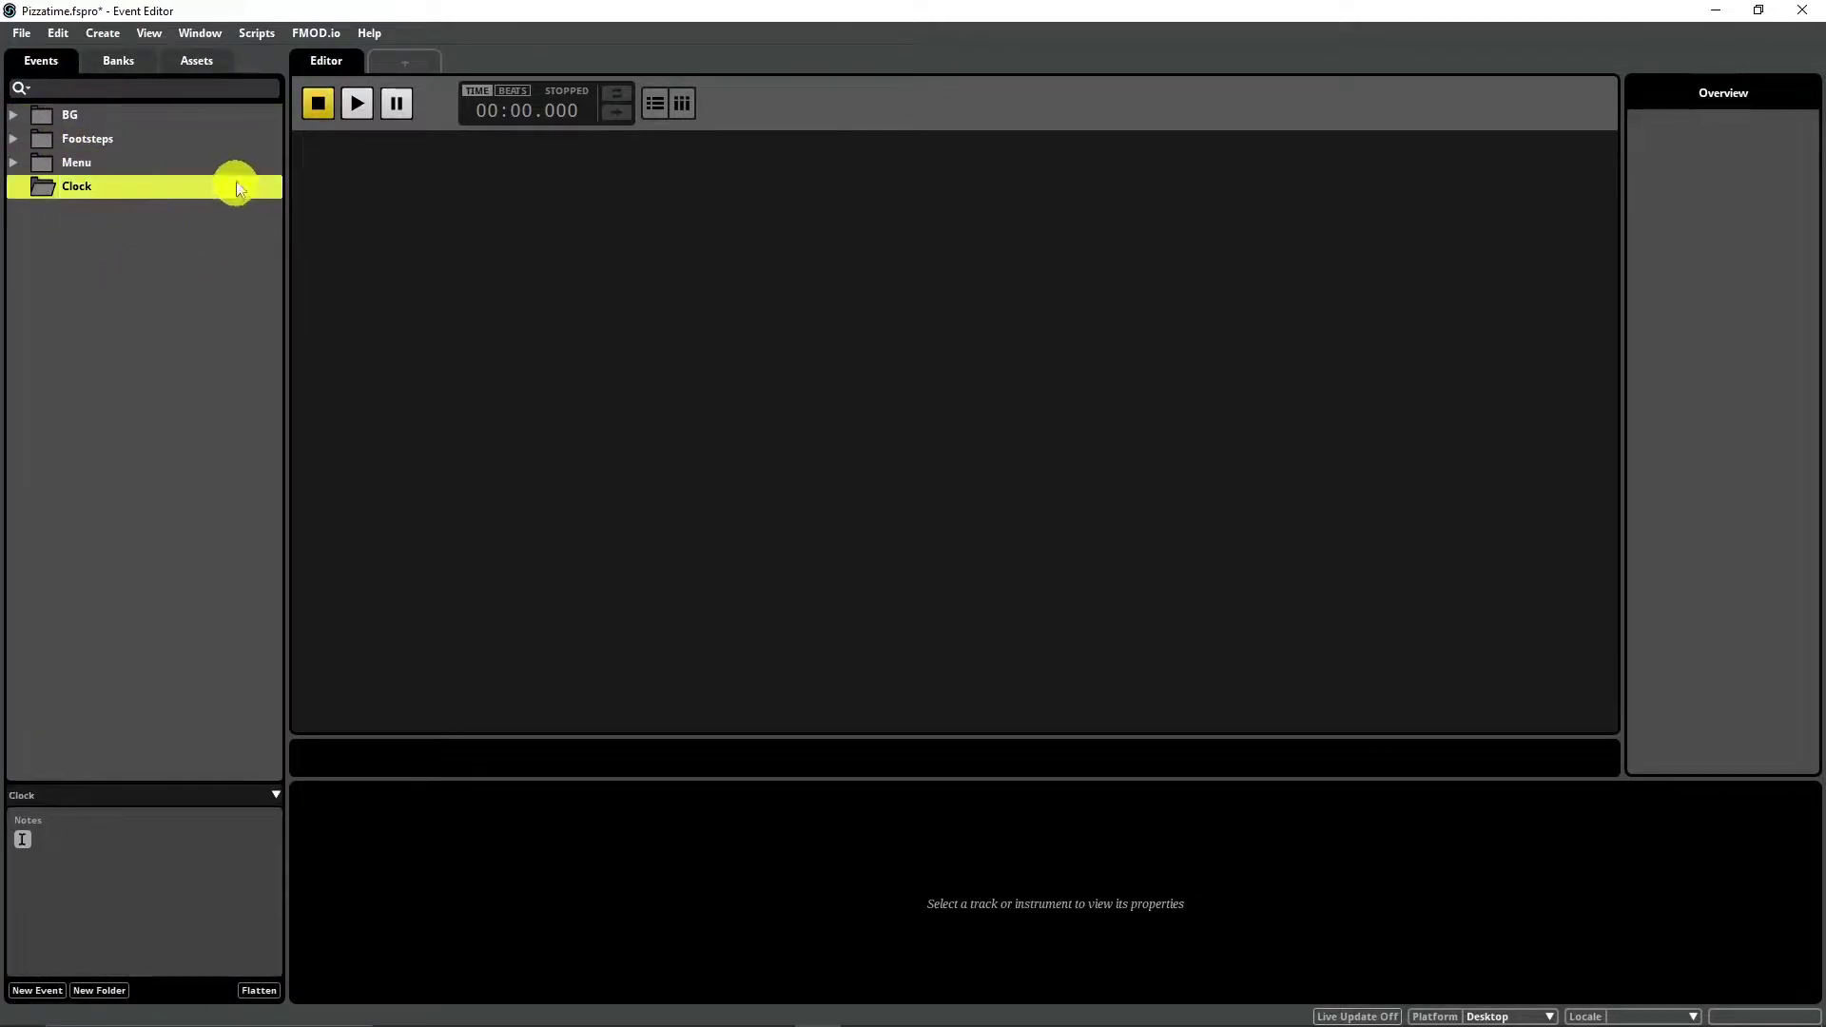
Step: Create a 2D timeline event named Clock inside the Clock event folder
right_click(106, 187)
mouse_move(191, 196)
left_click(305, 246)
type("Clock")
key("Return")
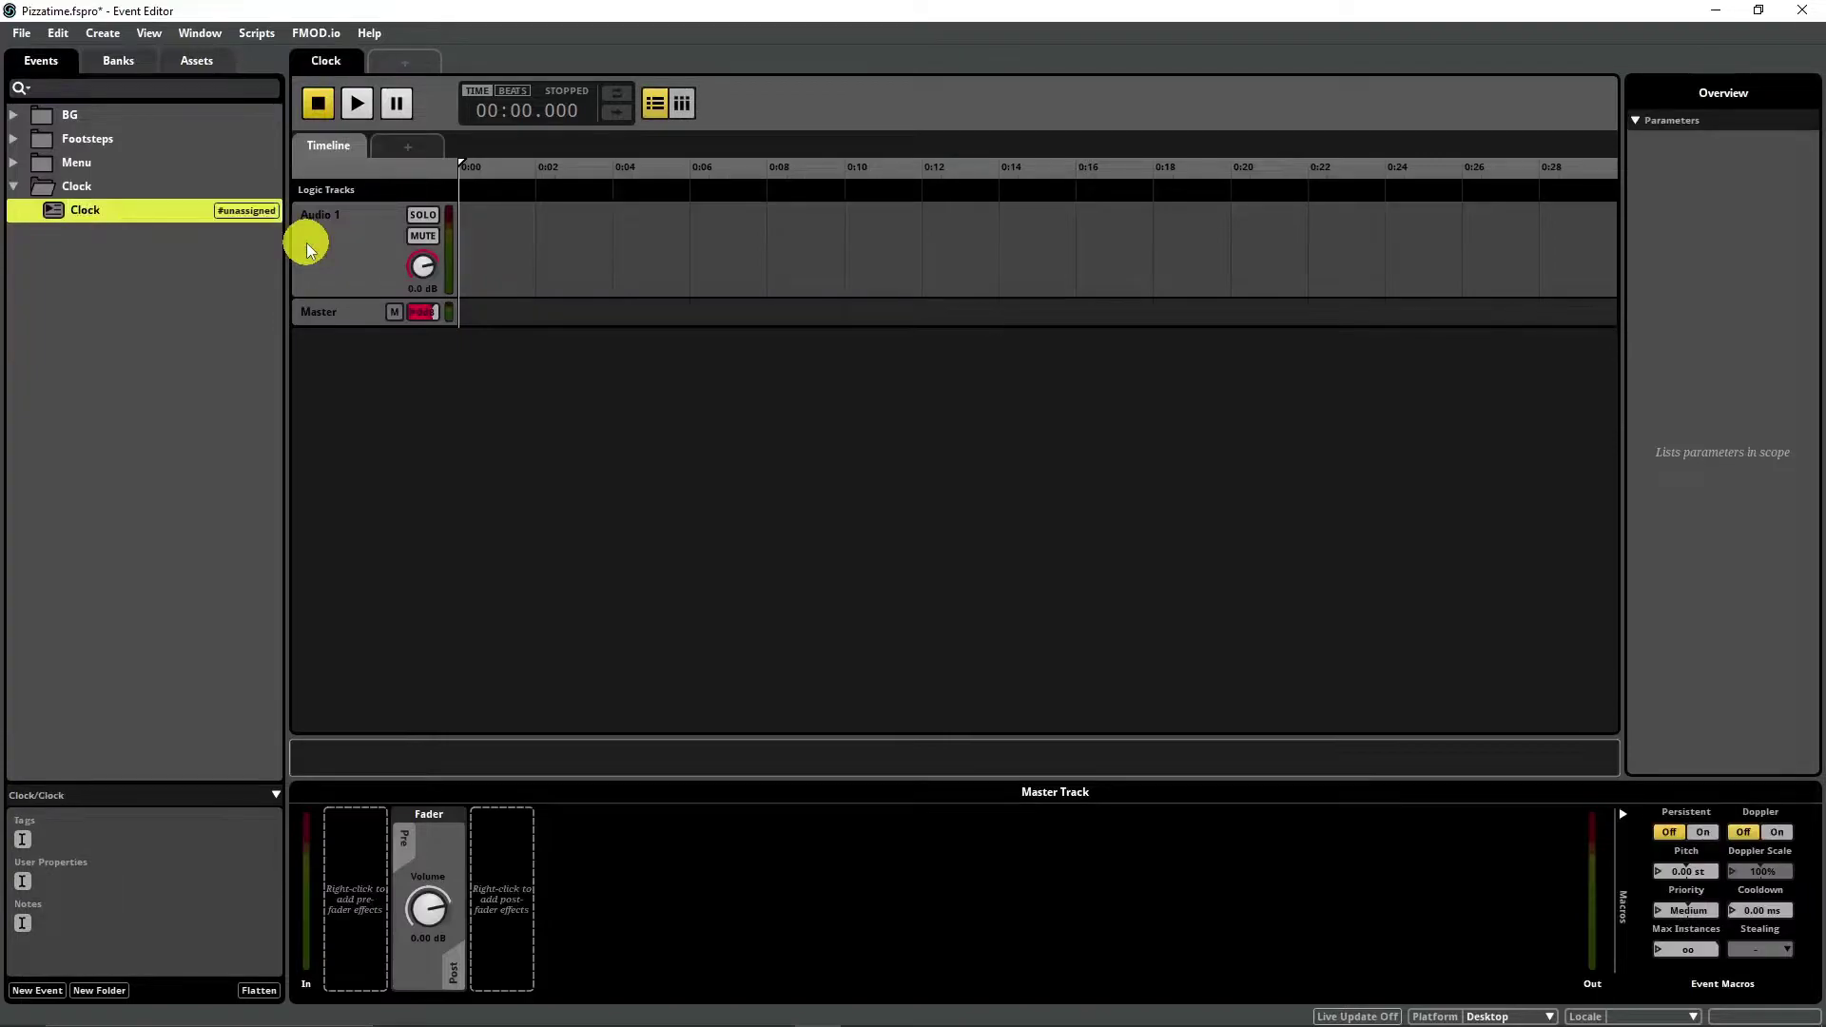
Step: Place ClockTick.wav at the start of the Clock event's Audio 1 track and audition it
left_click(190, 60)
left_click_drag(103, 162, 495, 246)
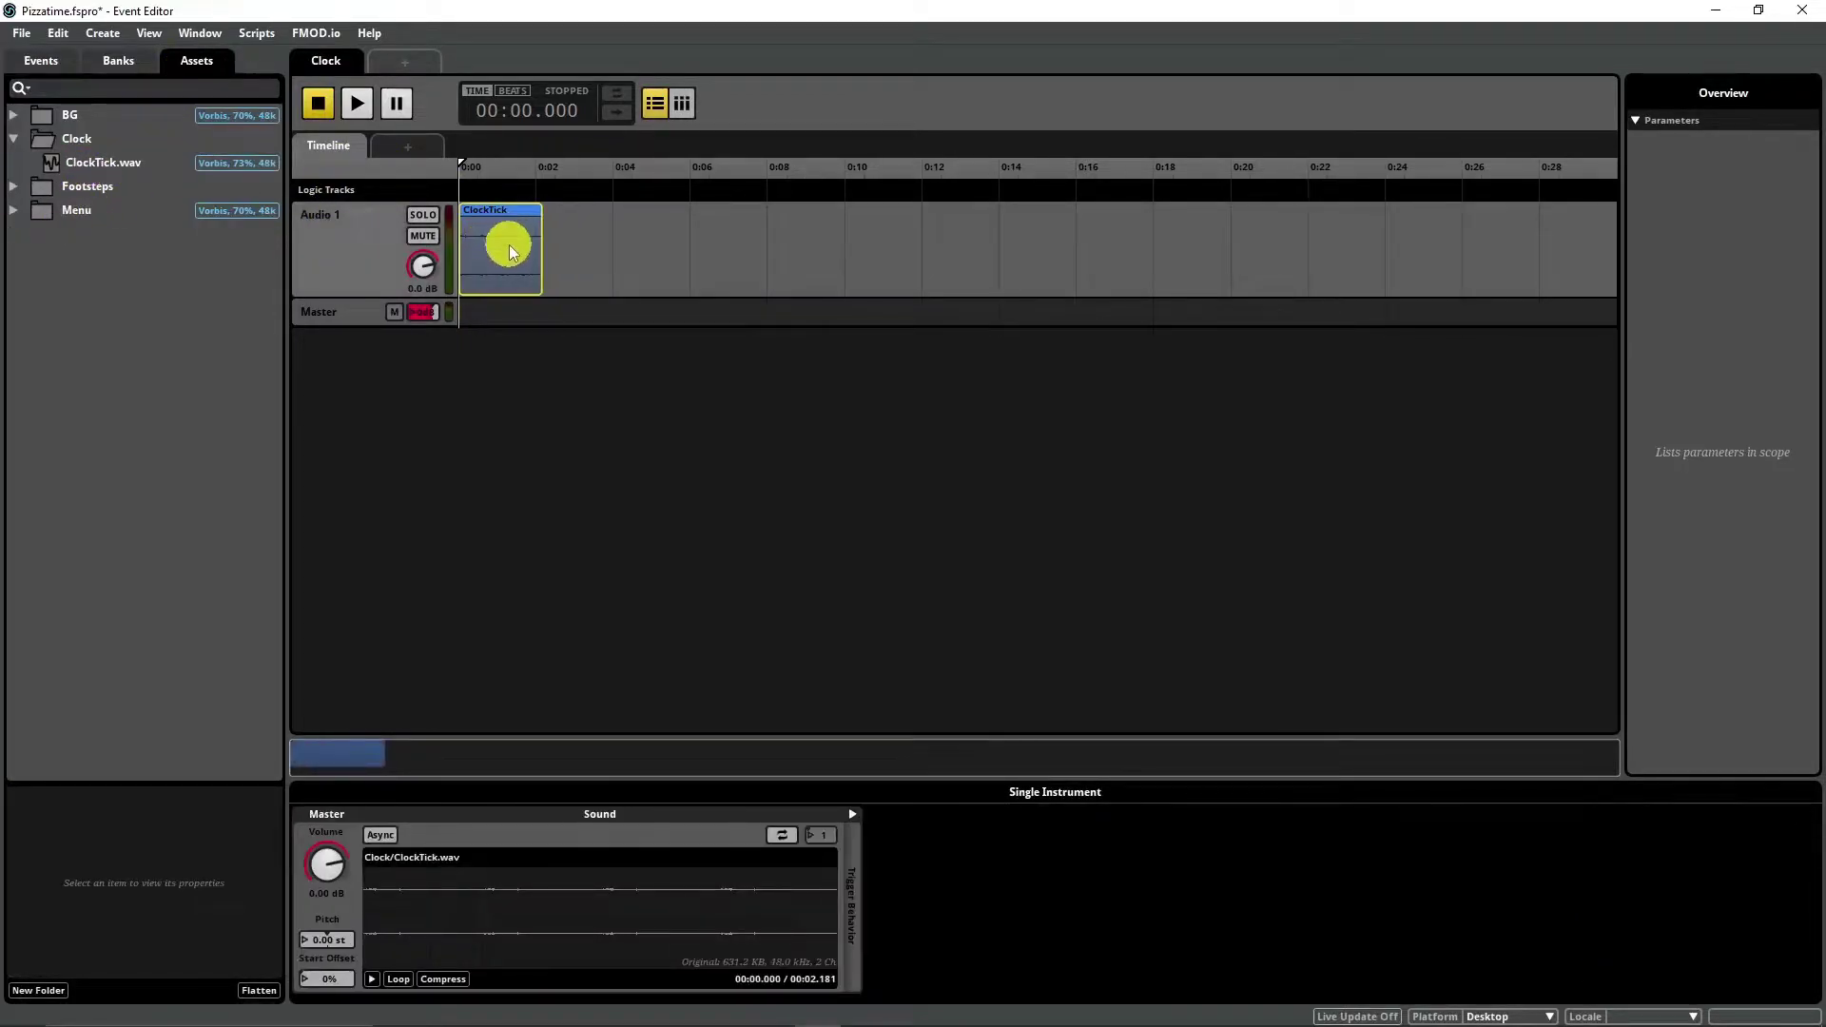
scroll(510, 244, "up", 6)
scroll(500, 237, "up", 3)
key("space")
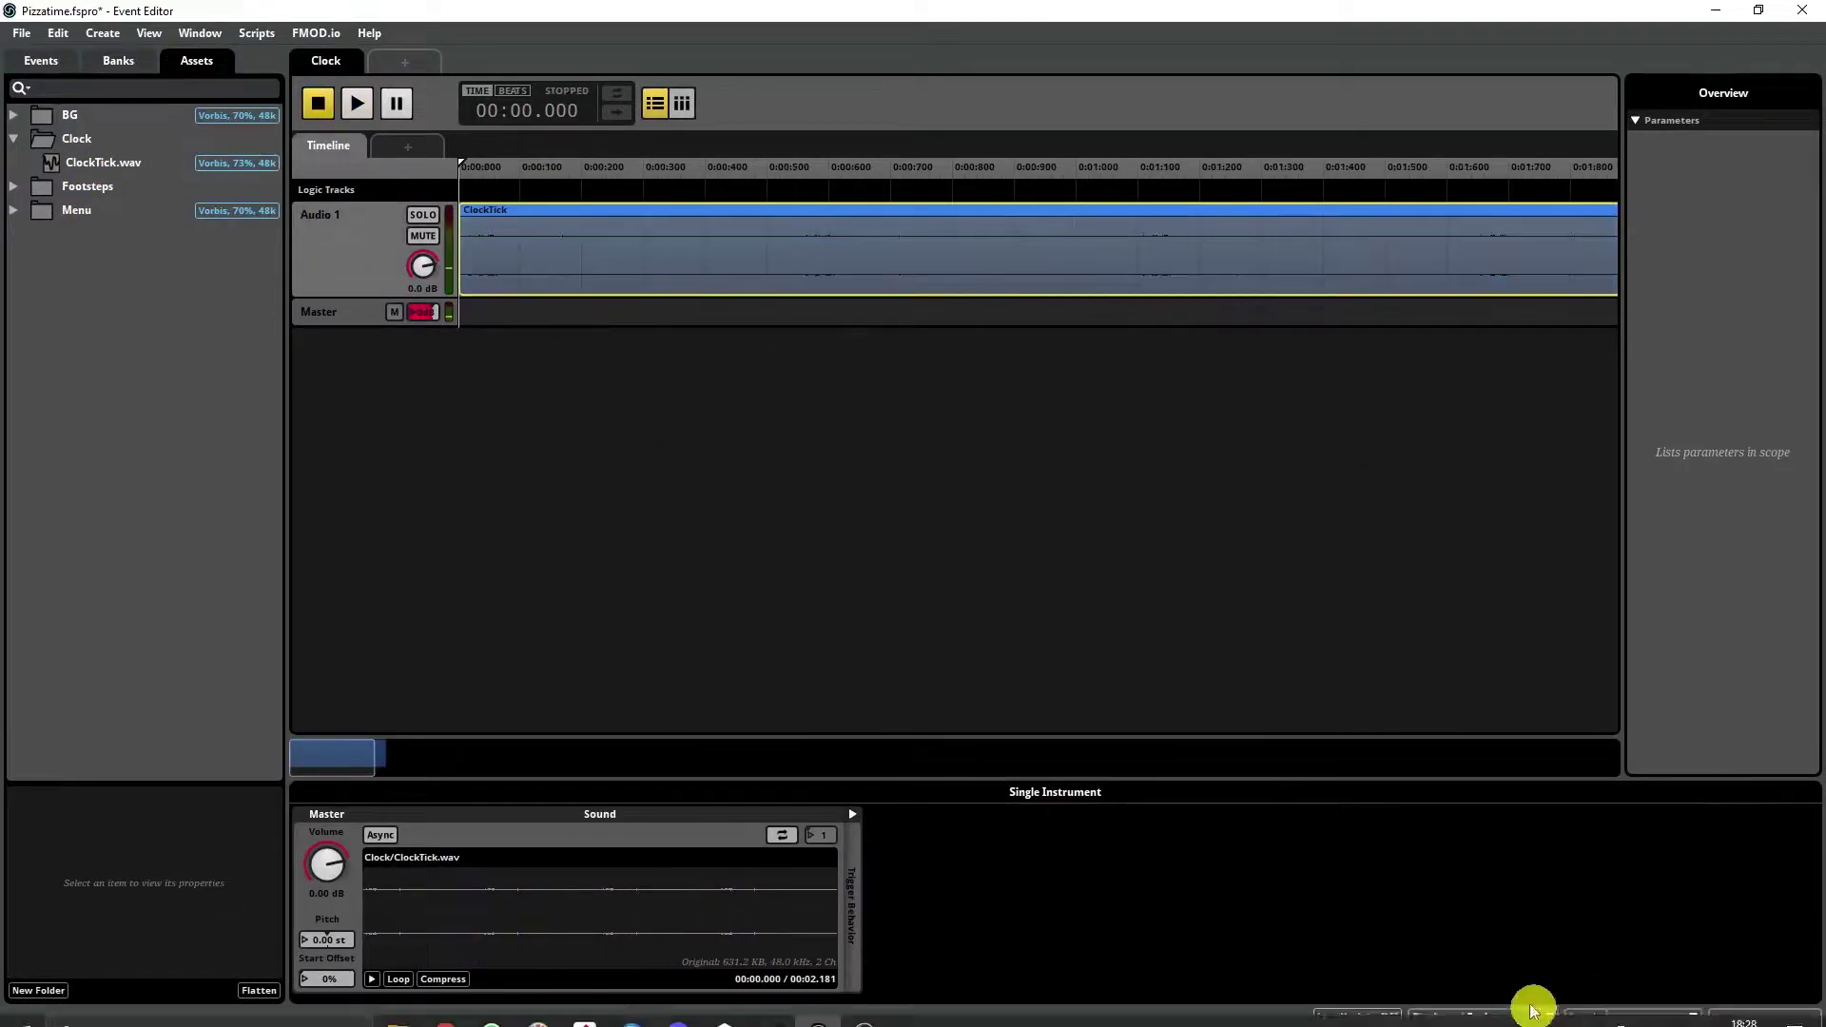
key("space")
key("space")
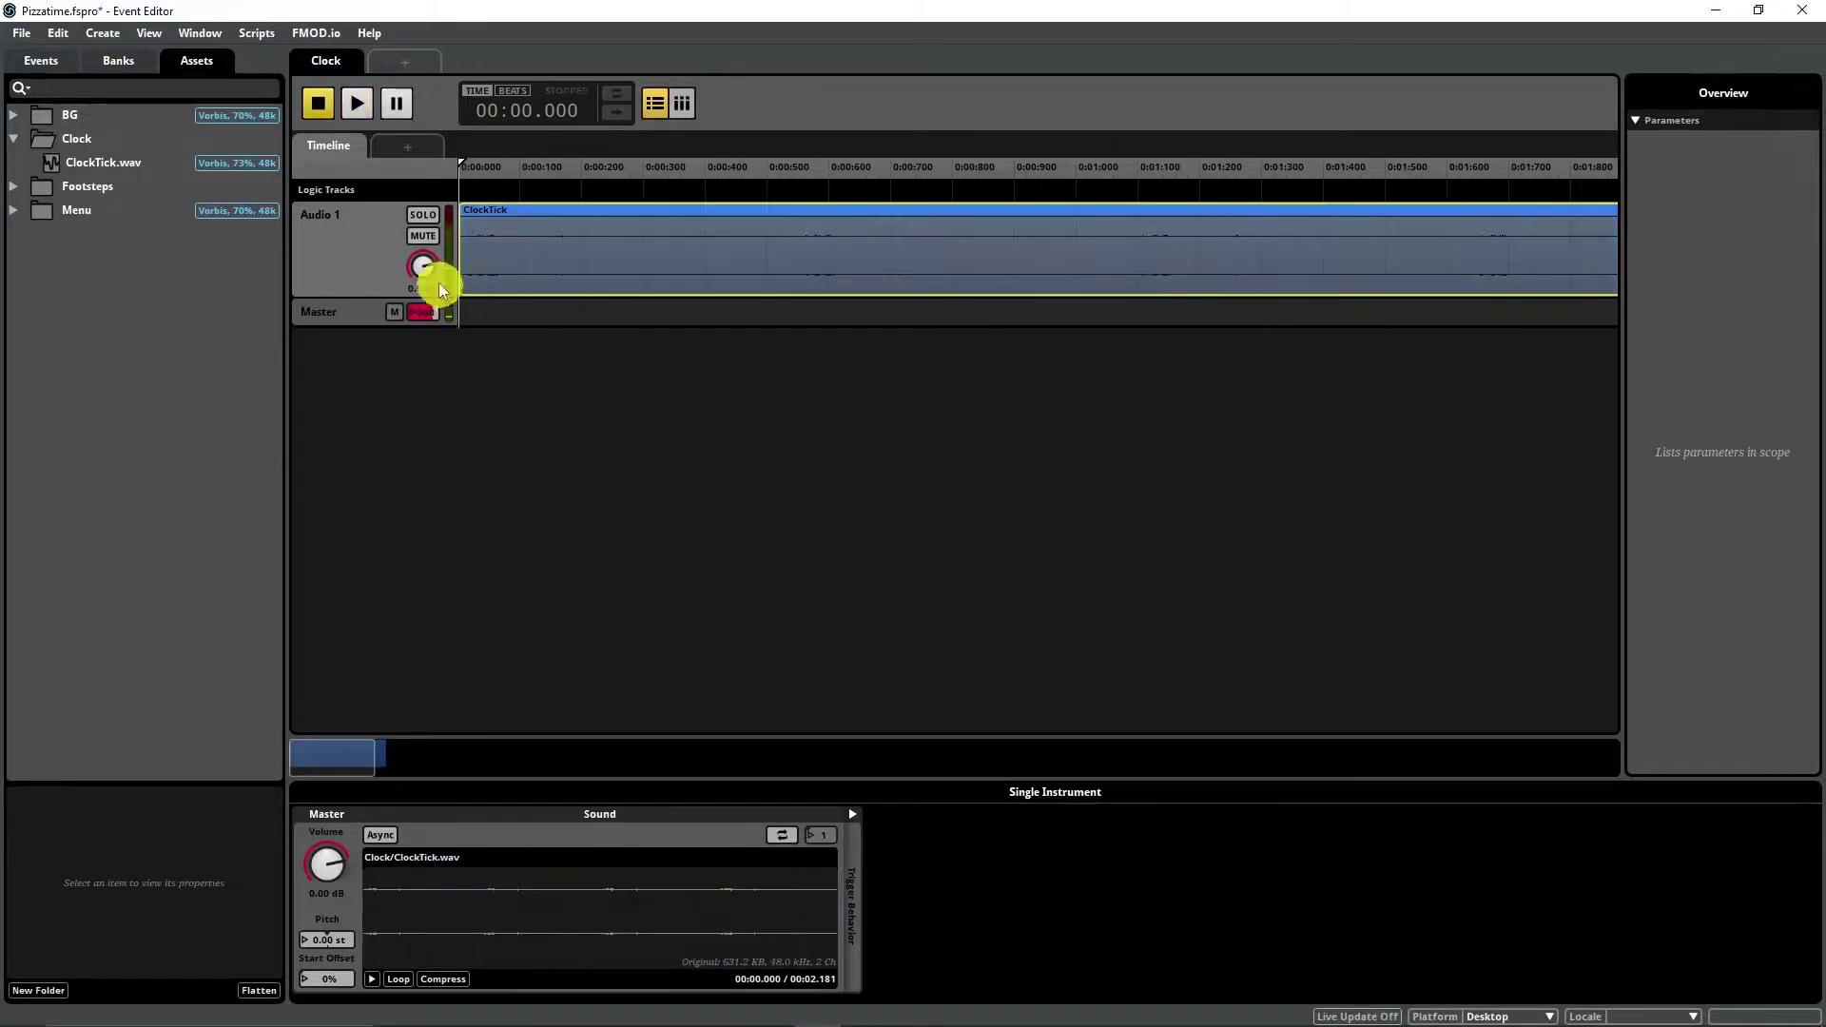
Step: Raise the Audio 1 track's volume to 4 dB and audition the ticking again
left_click_drag(419, 266, 481, 163)
key("space")
key("space")
key("space")
key("space")
Step: Add a loop region spanning the full length of the ClockTick clip and play the event to test it
scroll(595, 304, "down", 2)
right_click(511, 187)
left_click(512, 190)
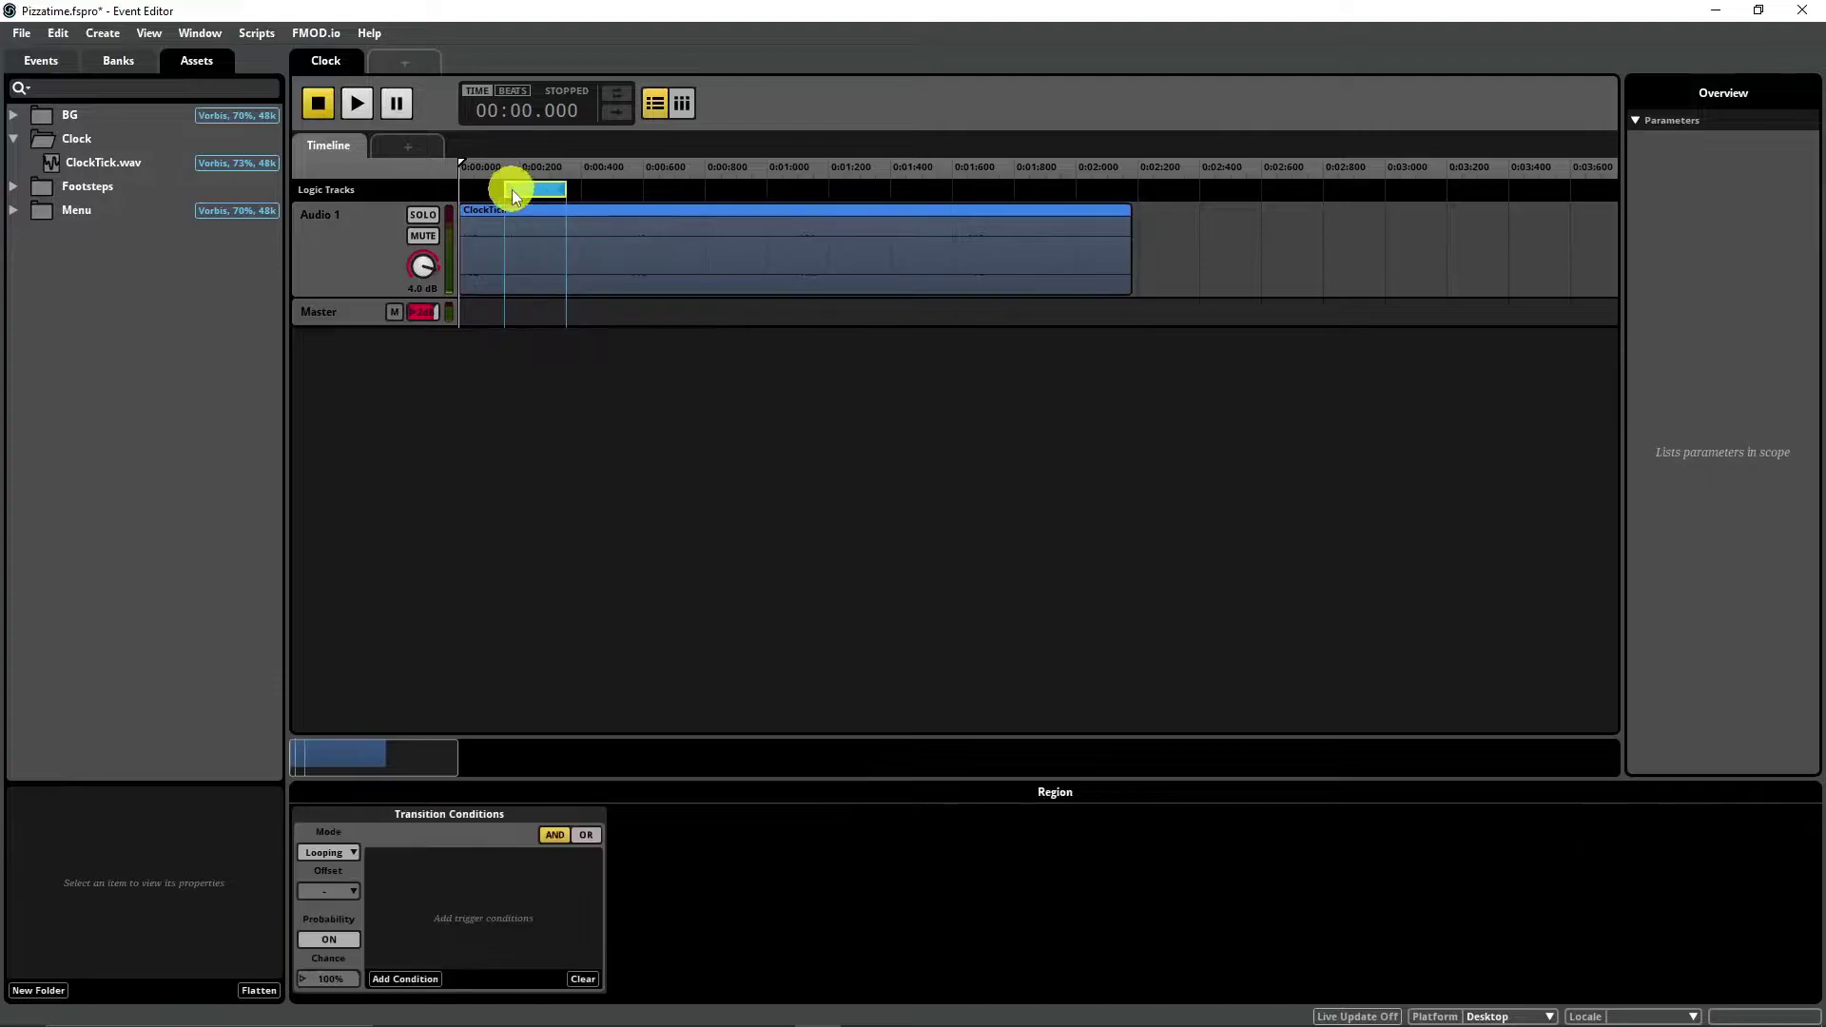
left_click_drag(511, 190, 1132, 190)
key("space")
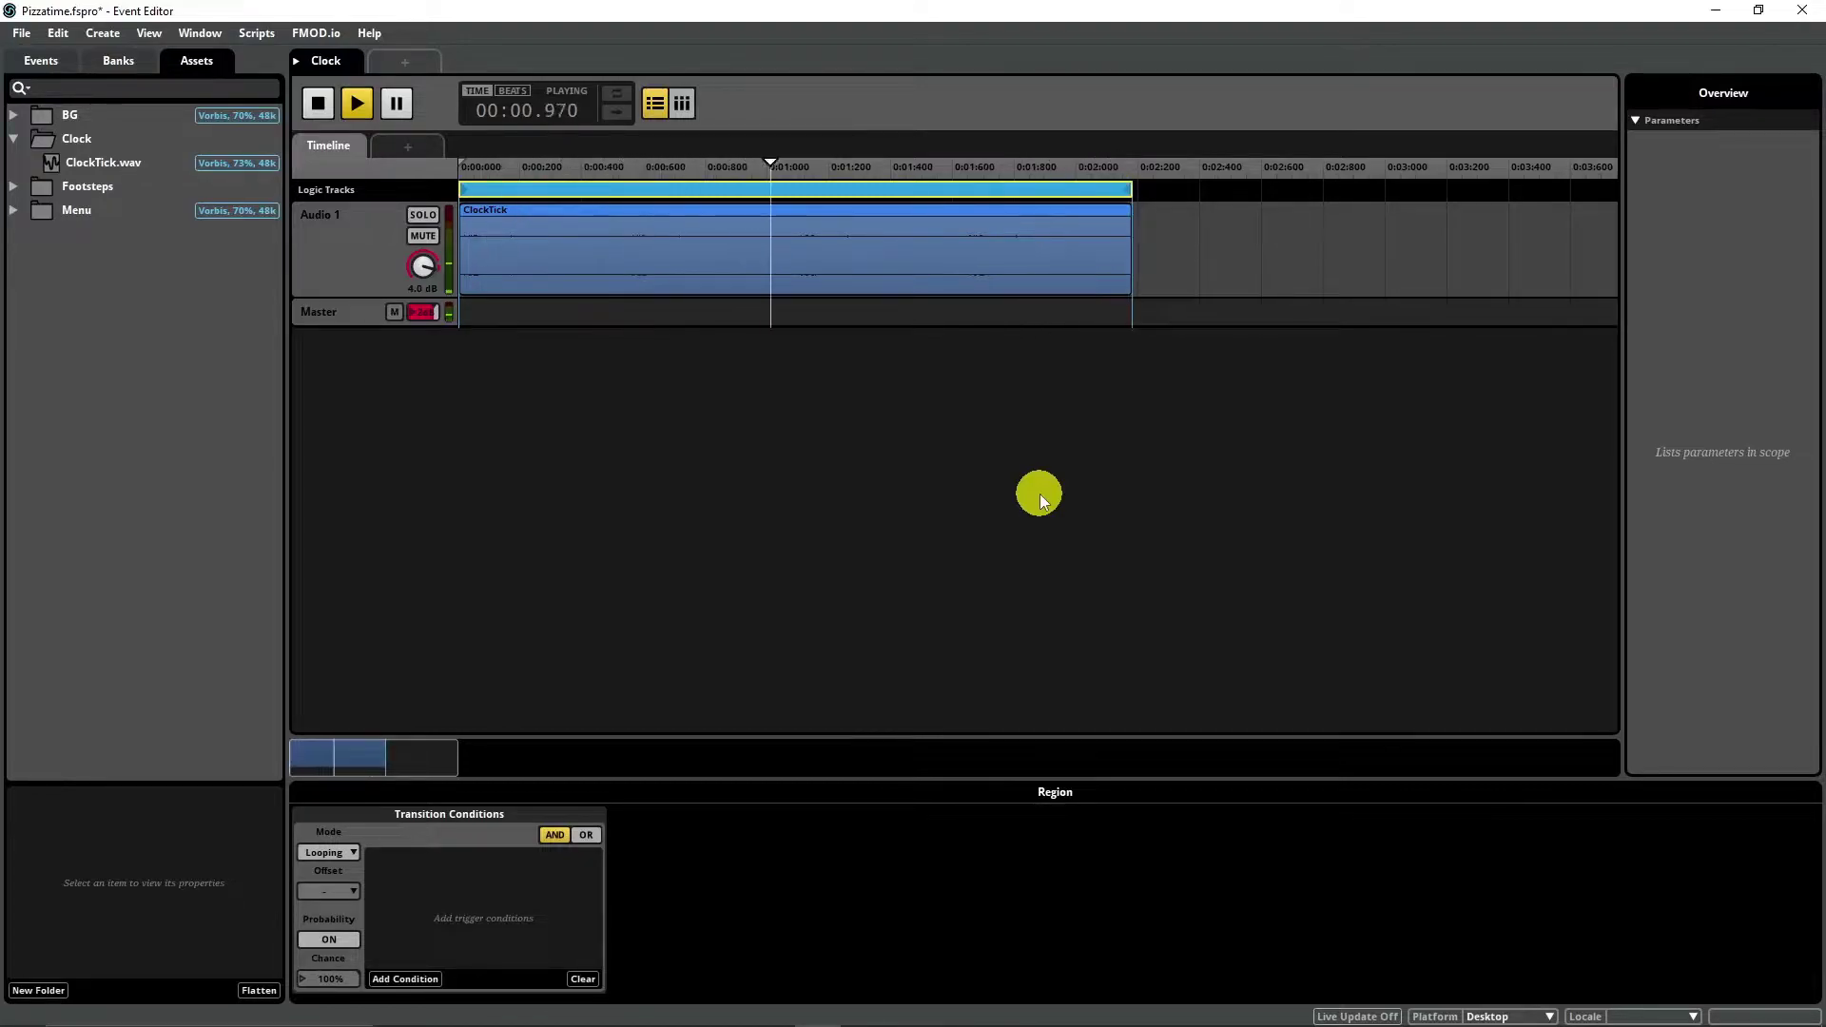
key("space")
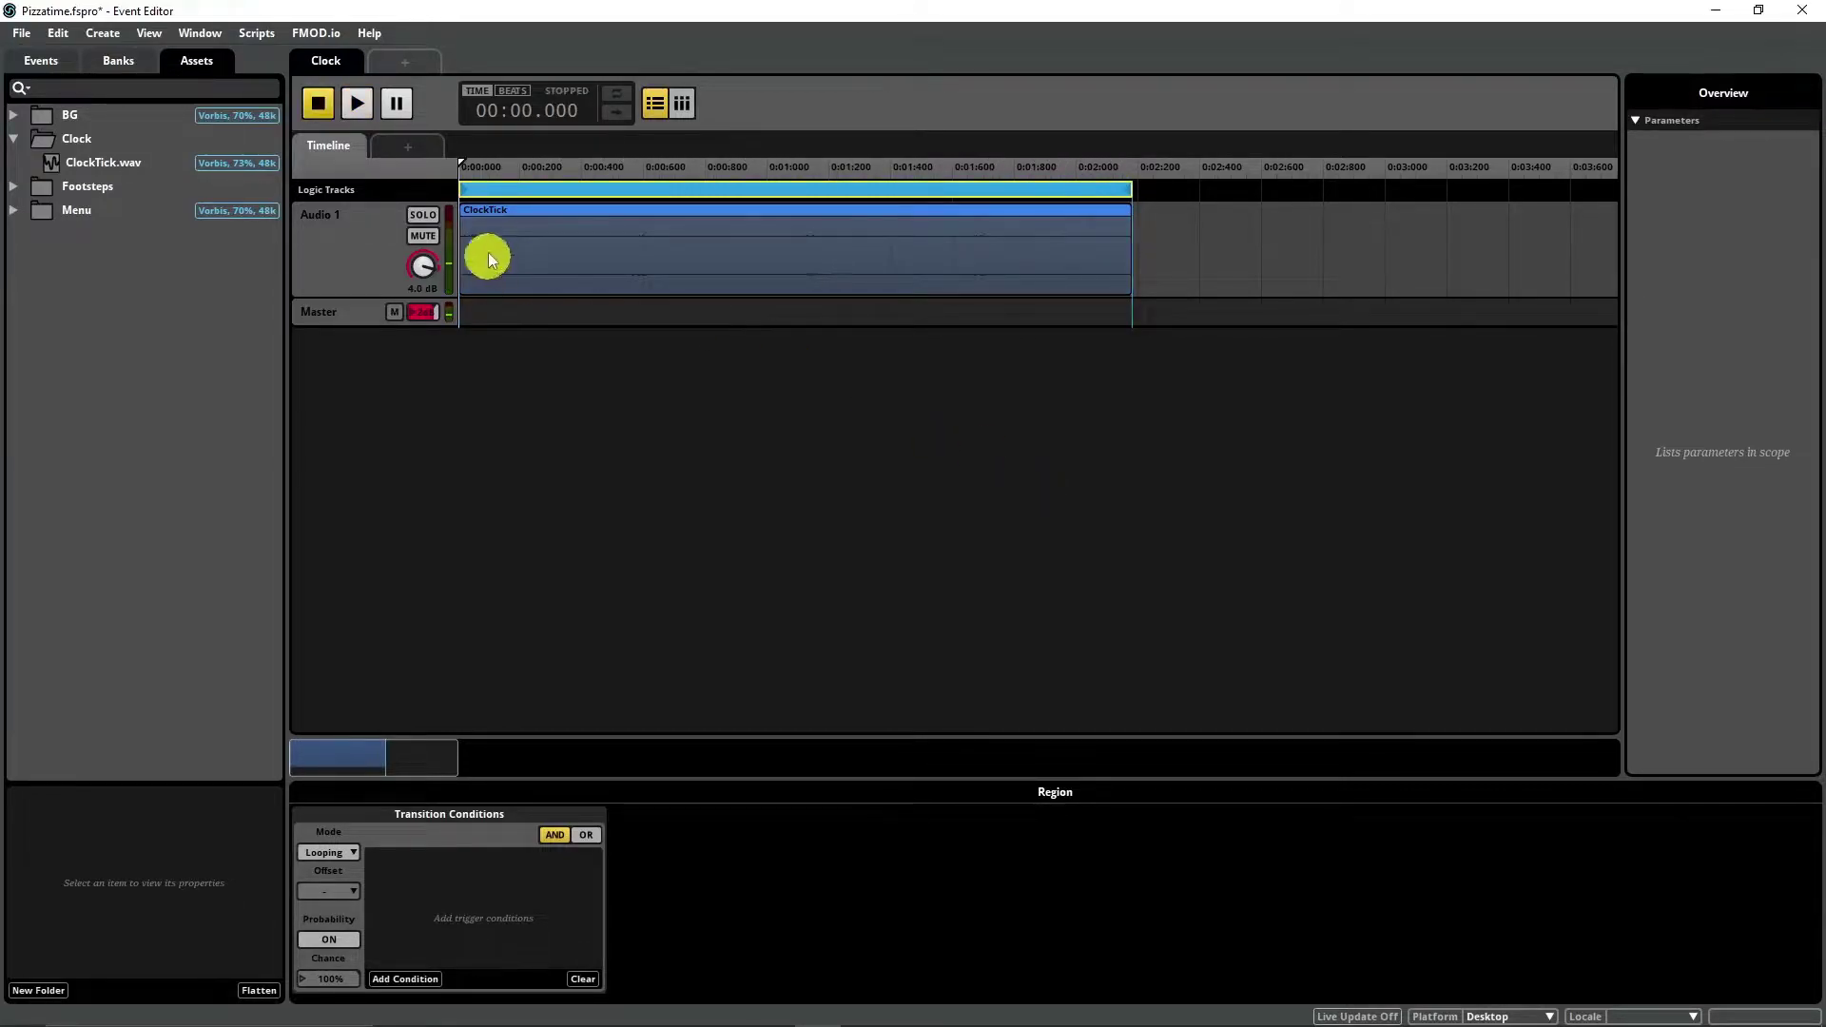
Step: Add a parameter sheet with a continuous local parameter named Volume, range 0 to 1 and initial value 1
left_click(413, 145)
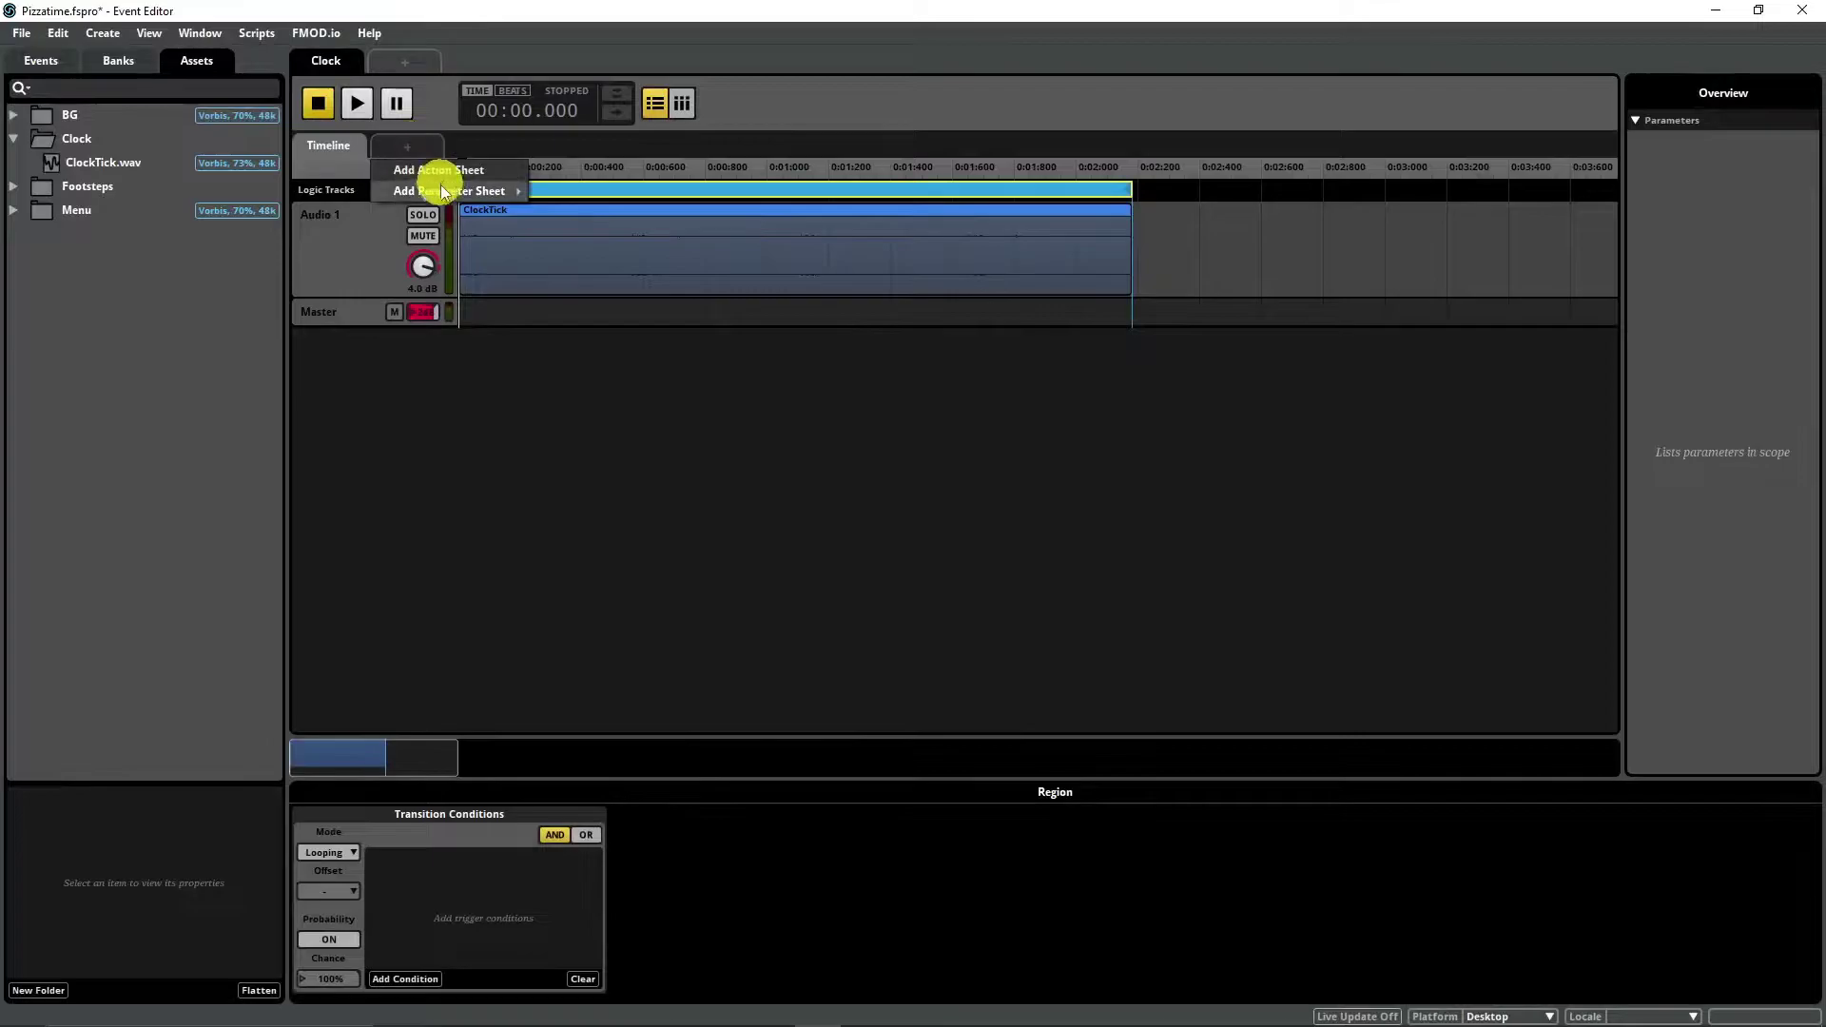
mouse_move(443, 192)
left_click(571, 418)
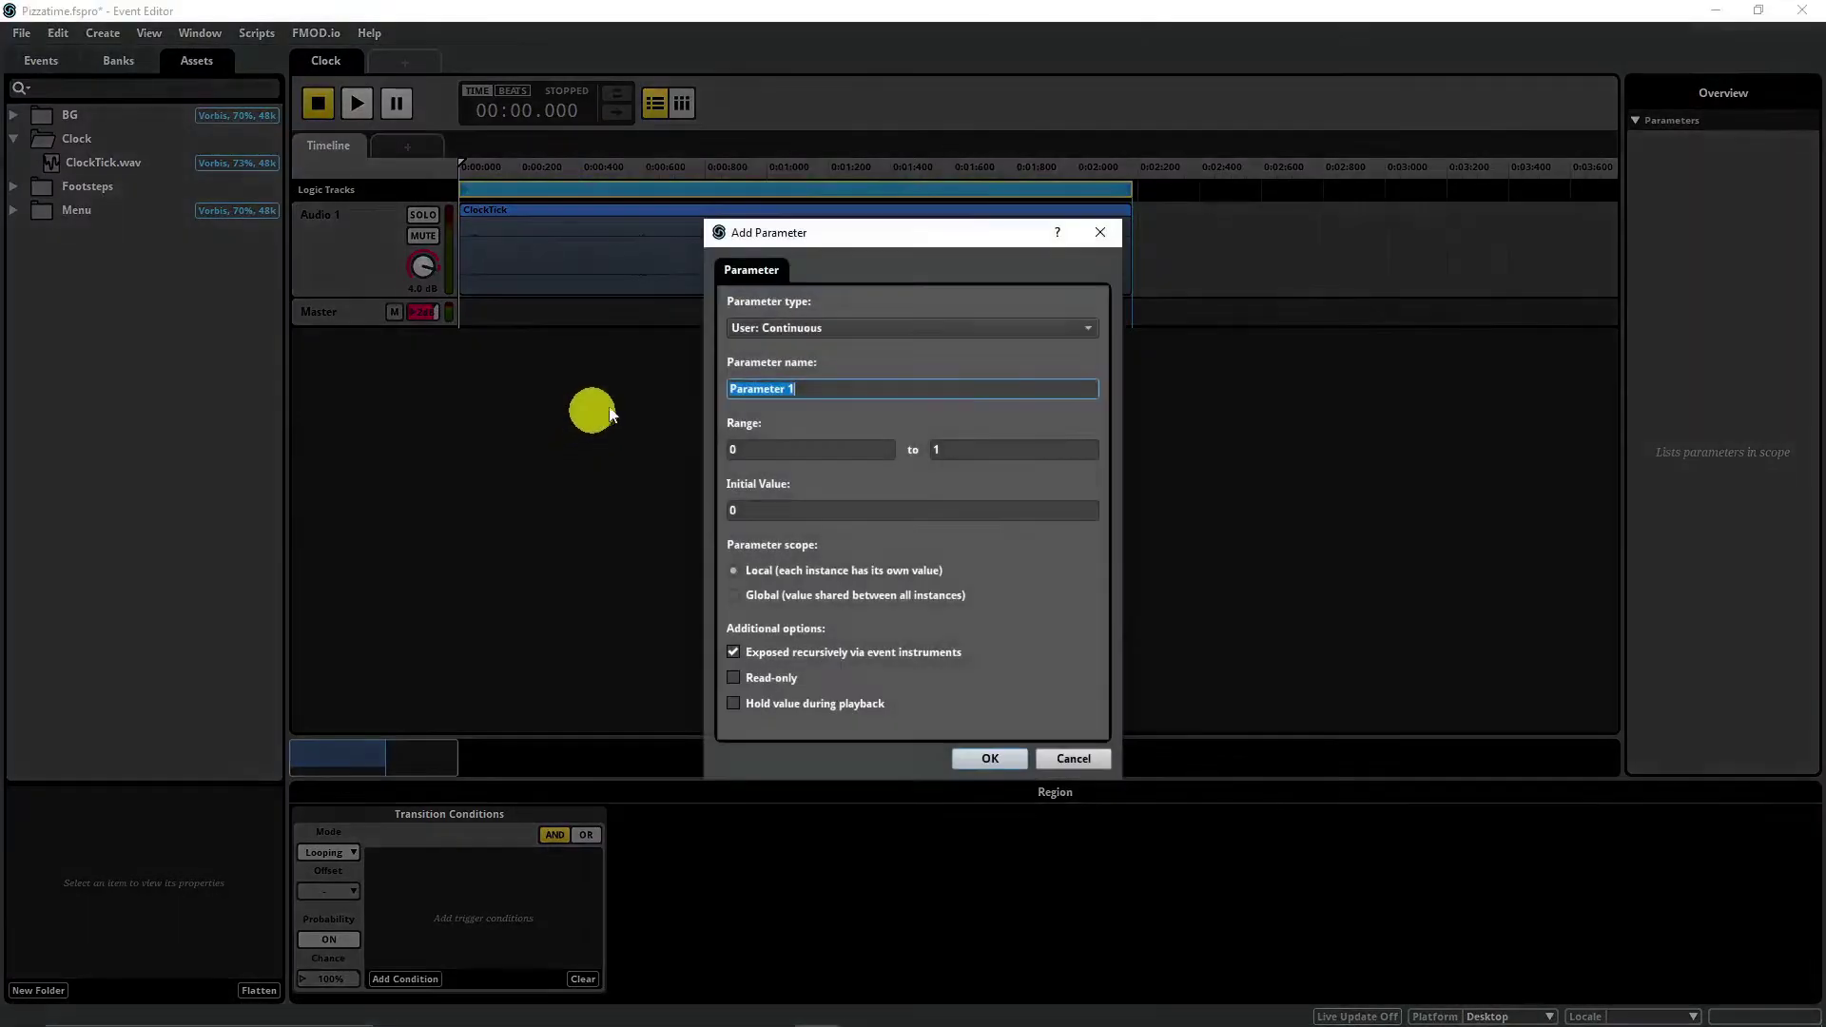
type("Volume")
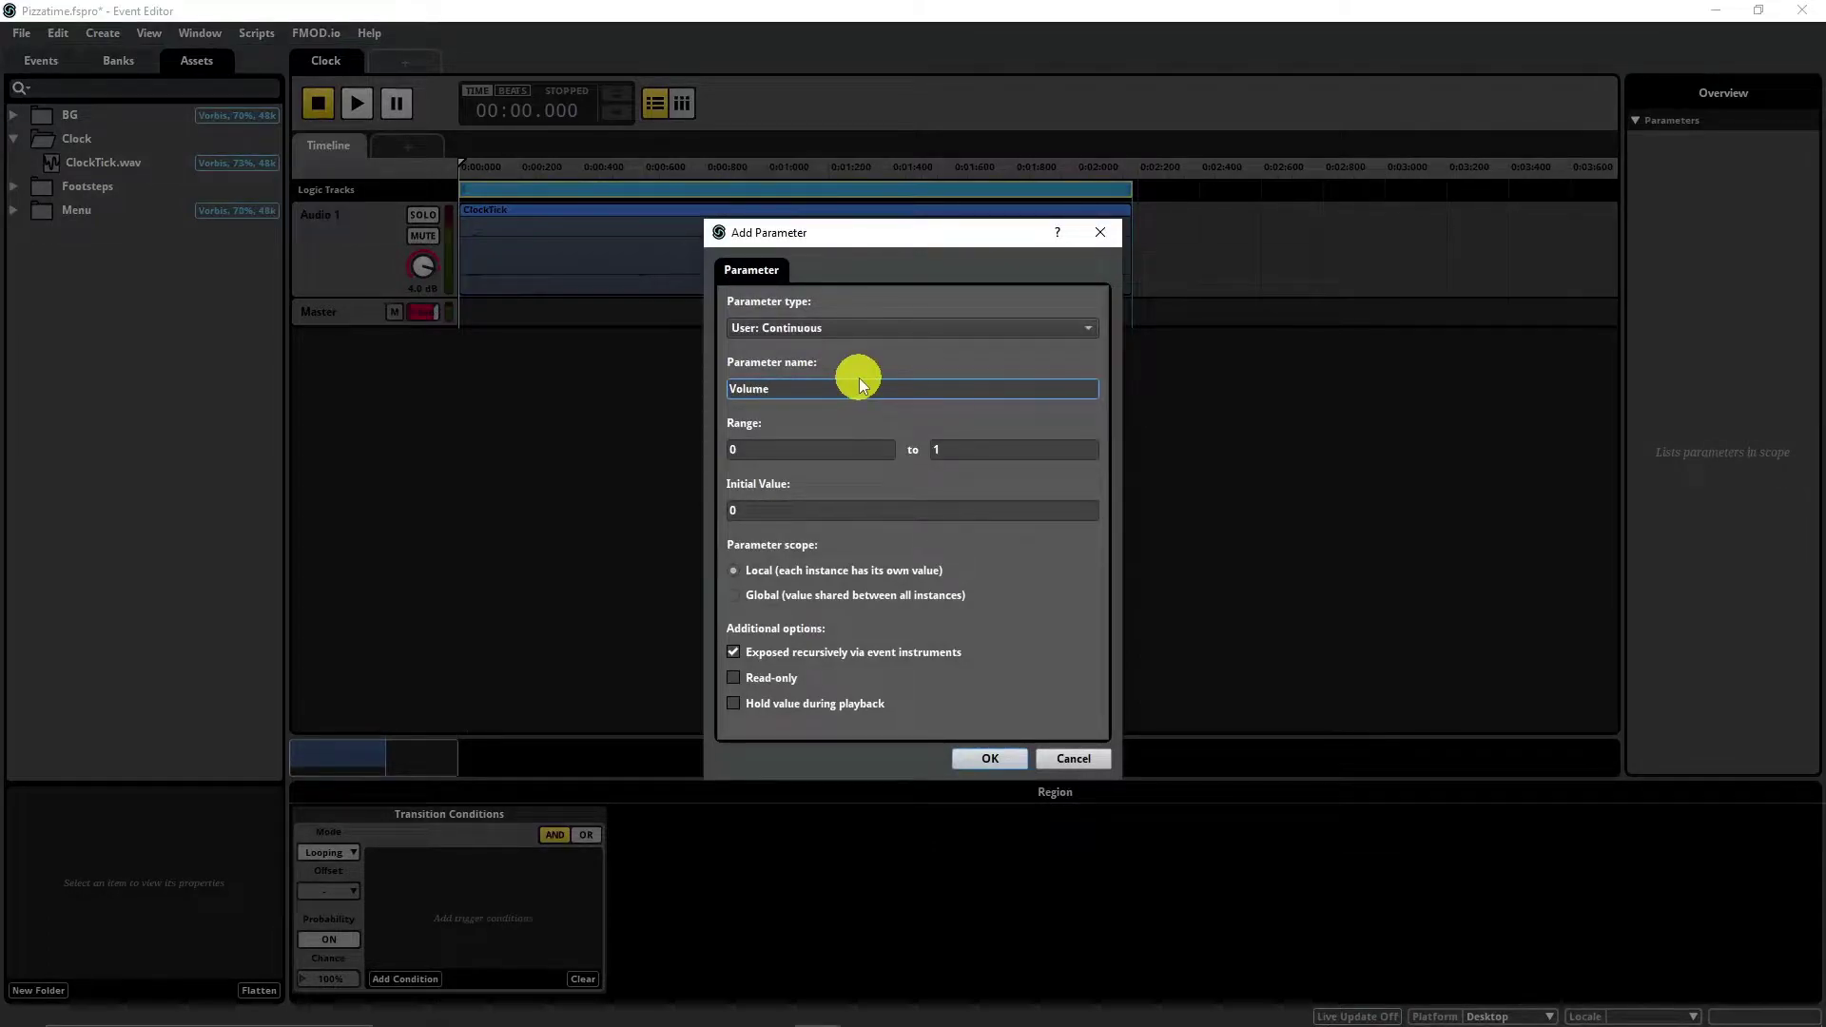
double_click(784, 511)
type("1")
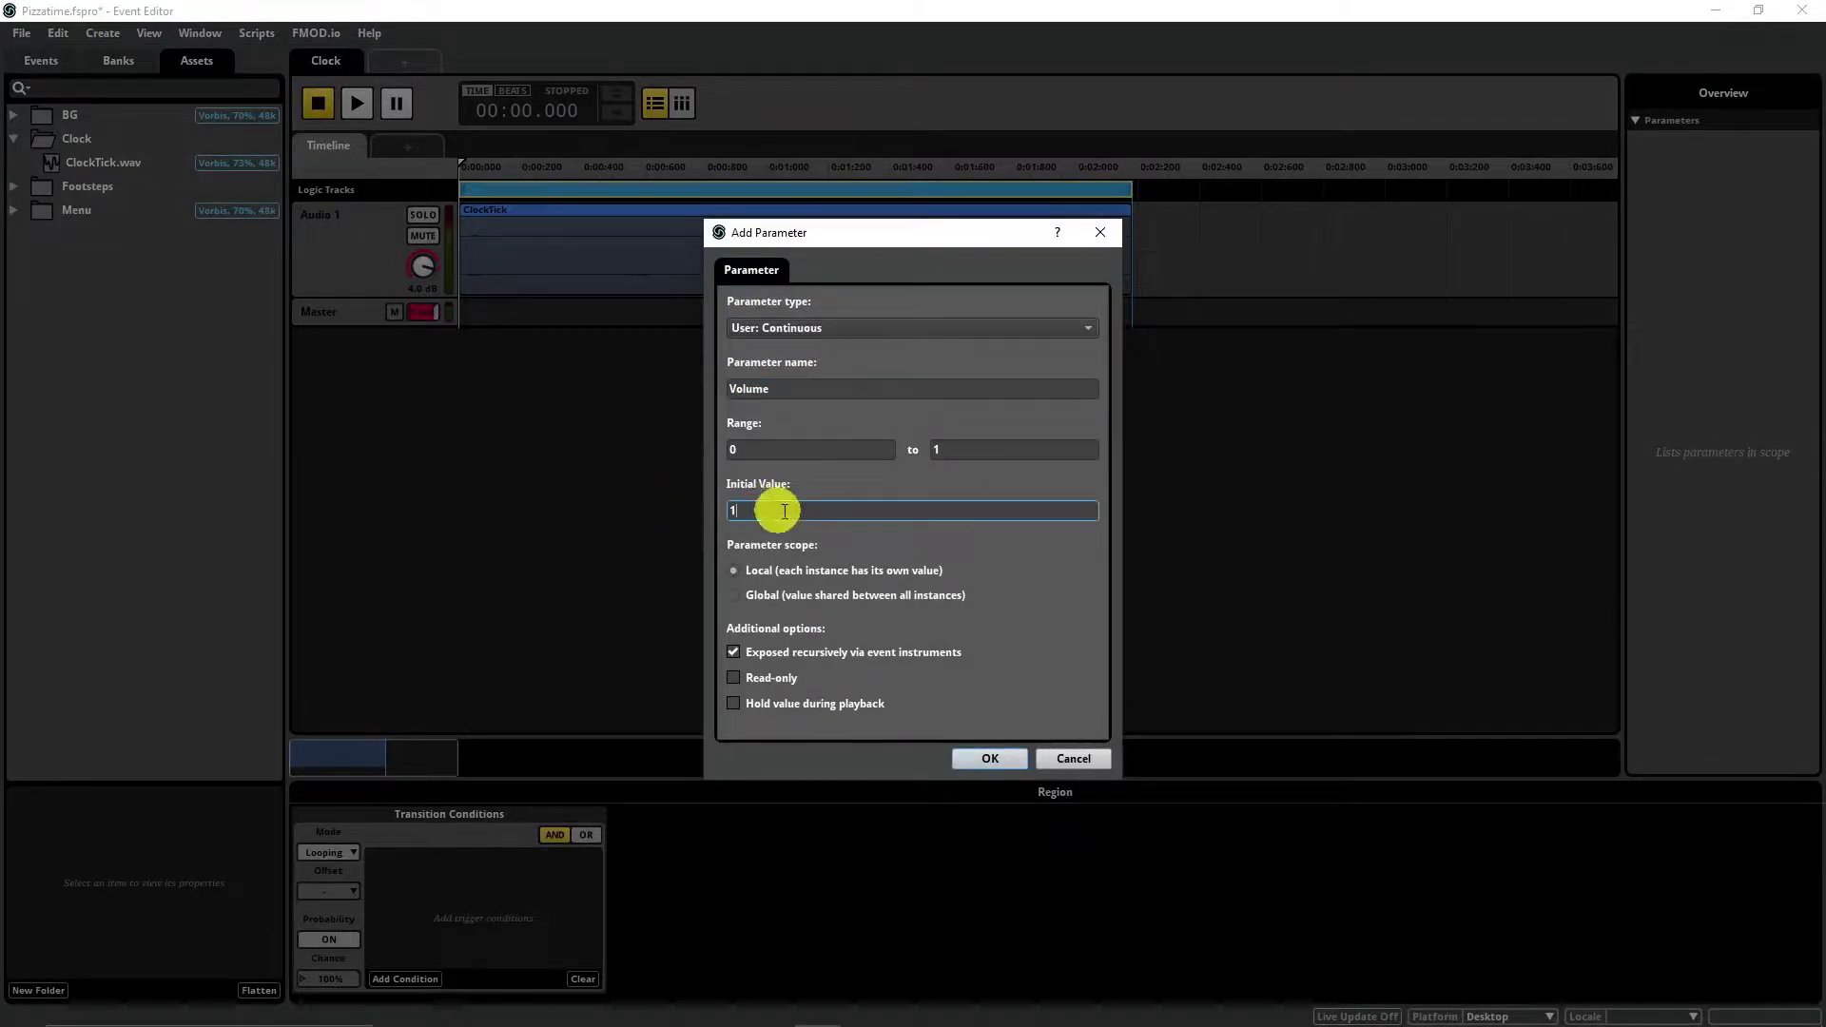
left_click(987, 761)
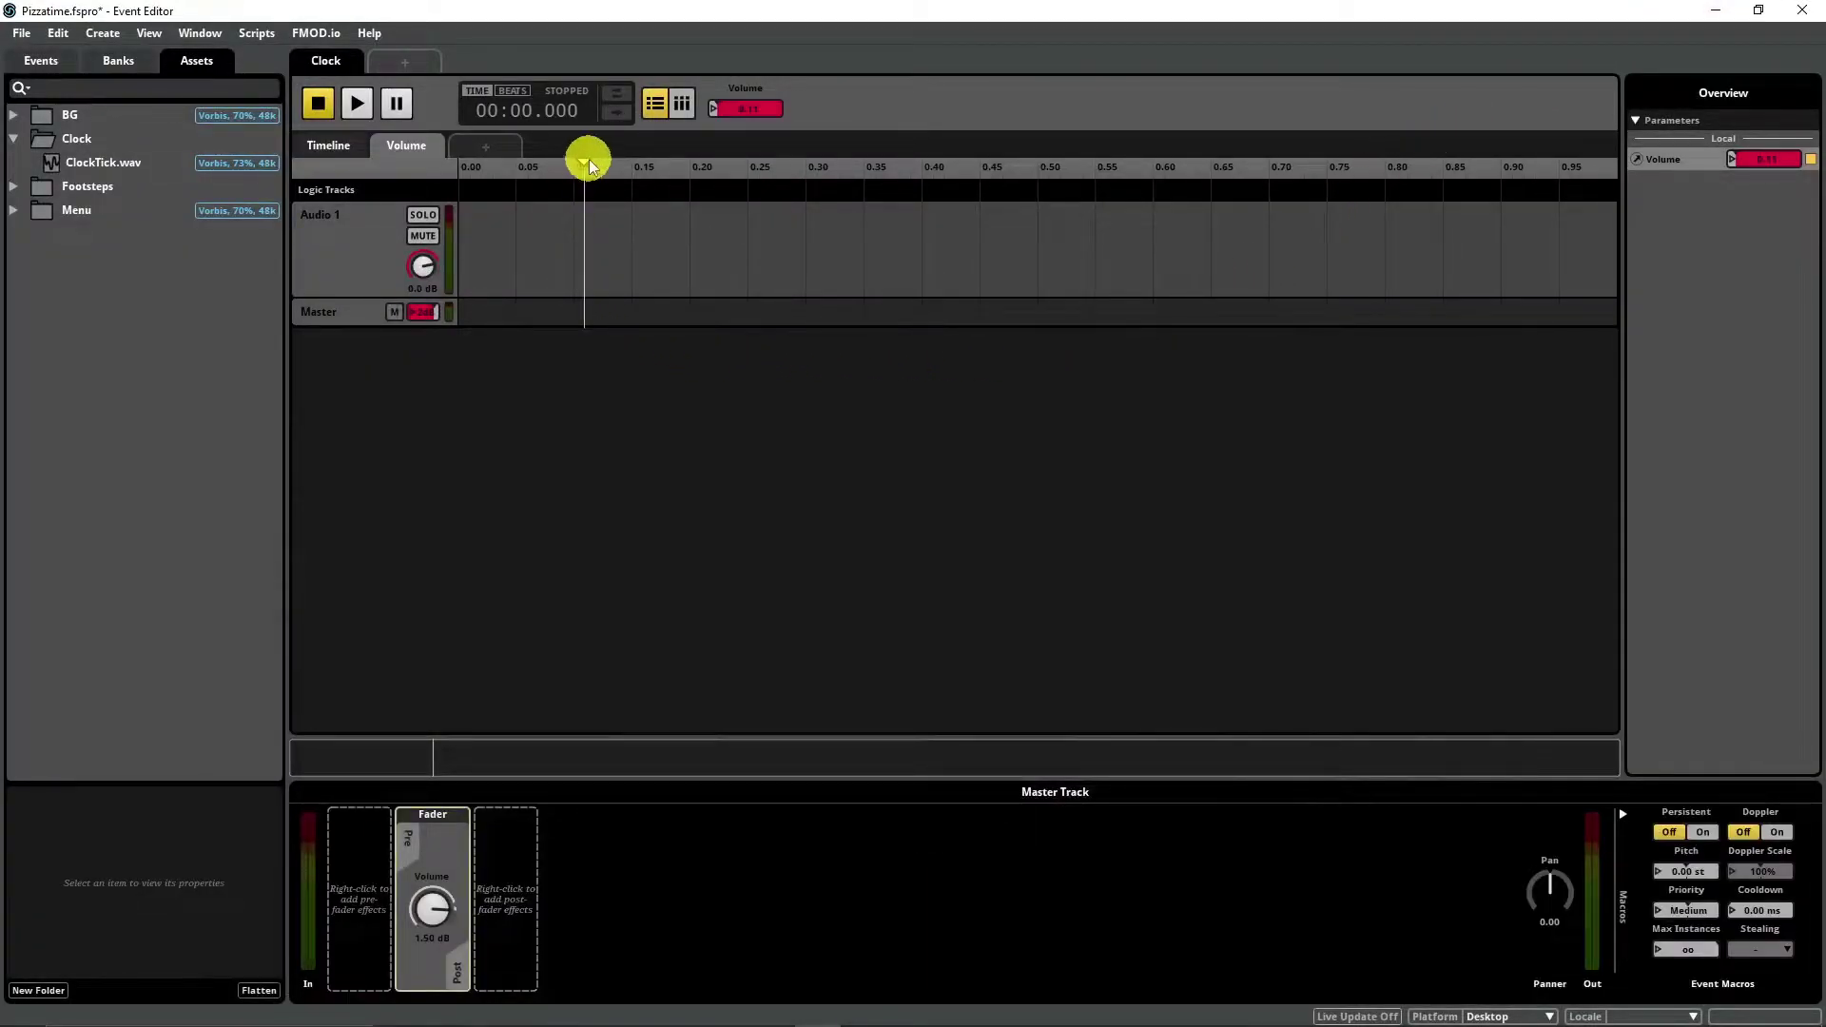
Step: Add volume automation to the Audio 1 track and lower its curve to -∞ dB at parameter value 0
left_click_drag(585, 159, 484, 177)
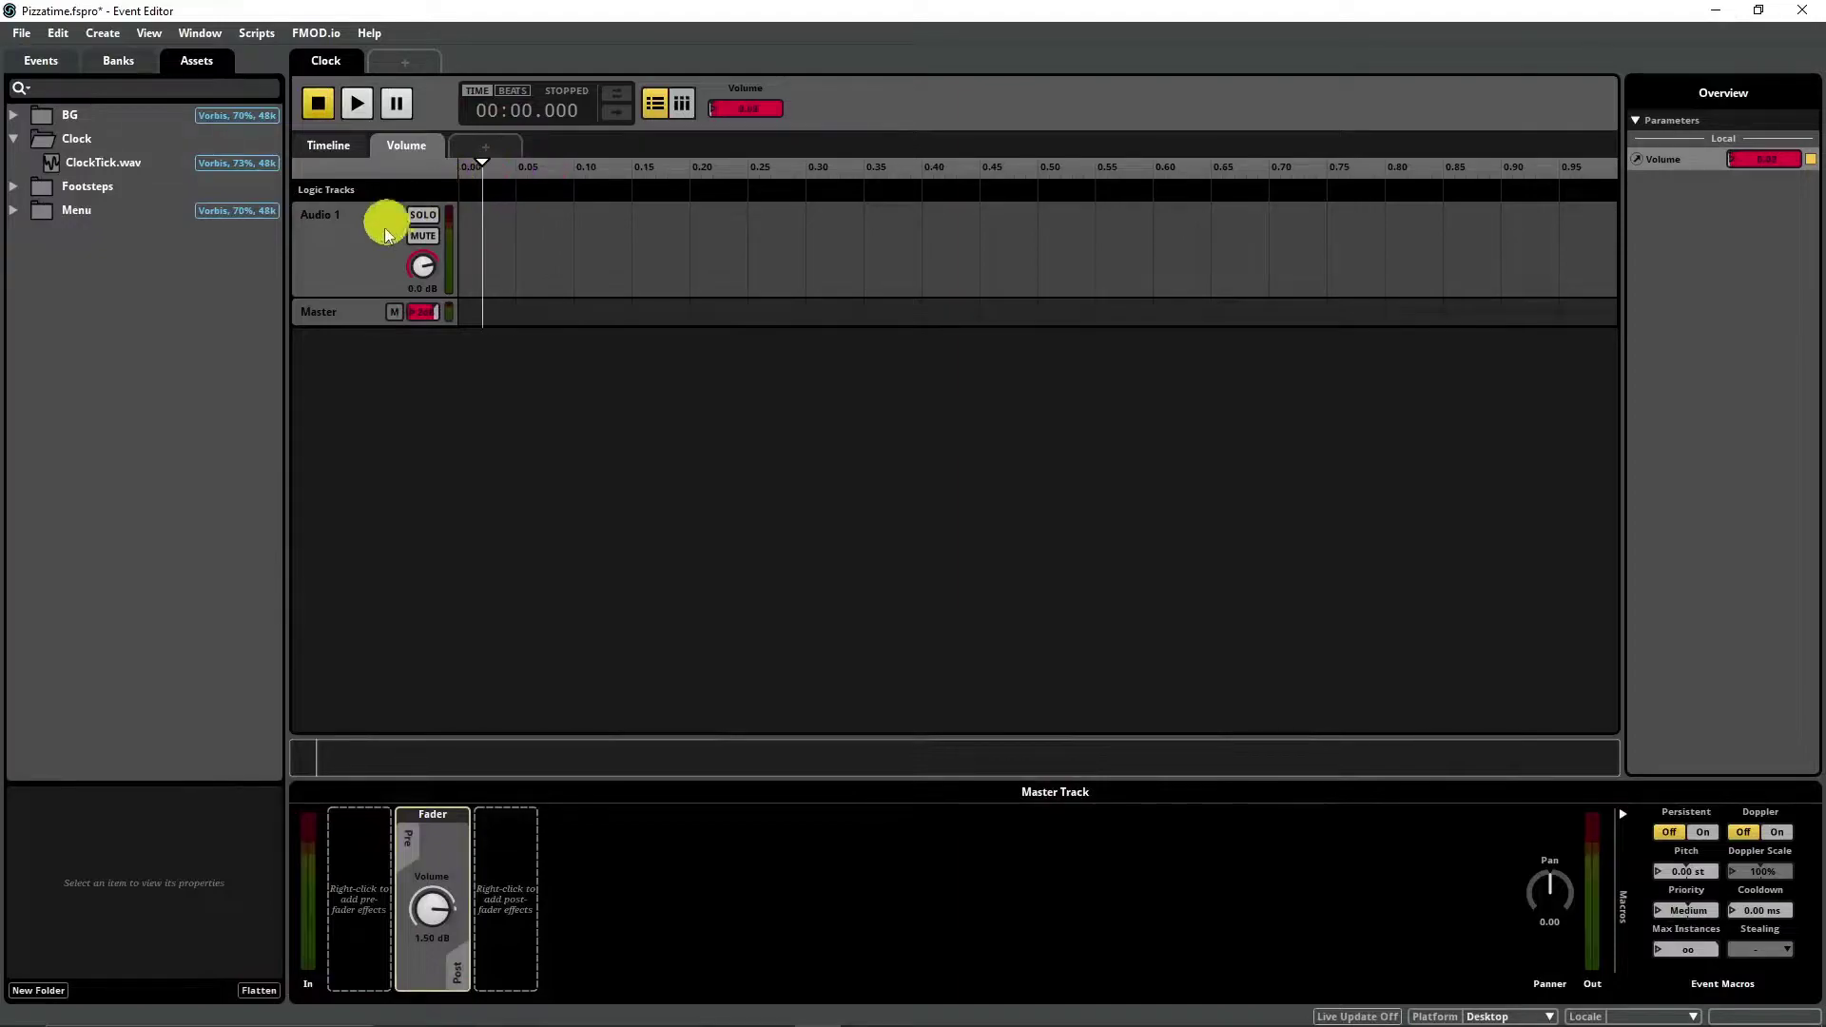
right_click(425, 271)
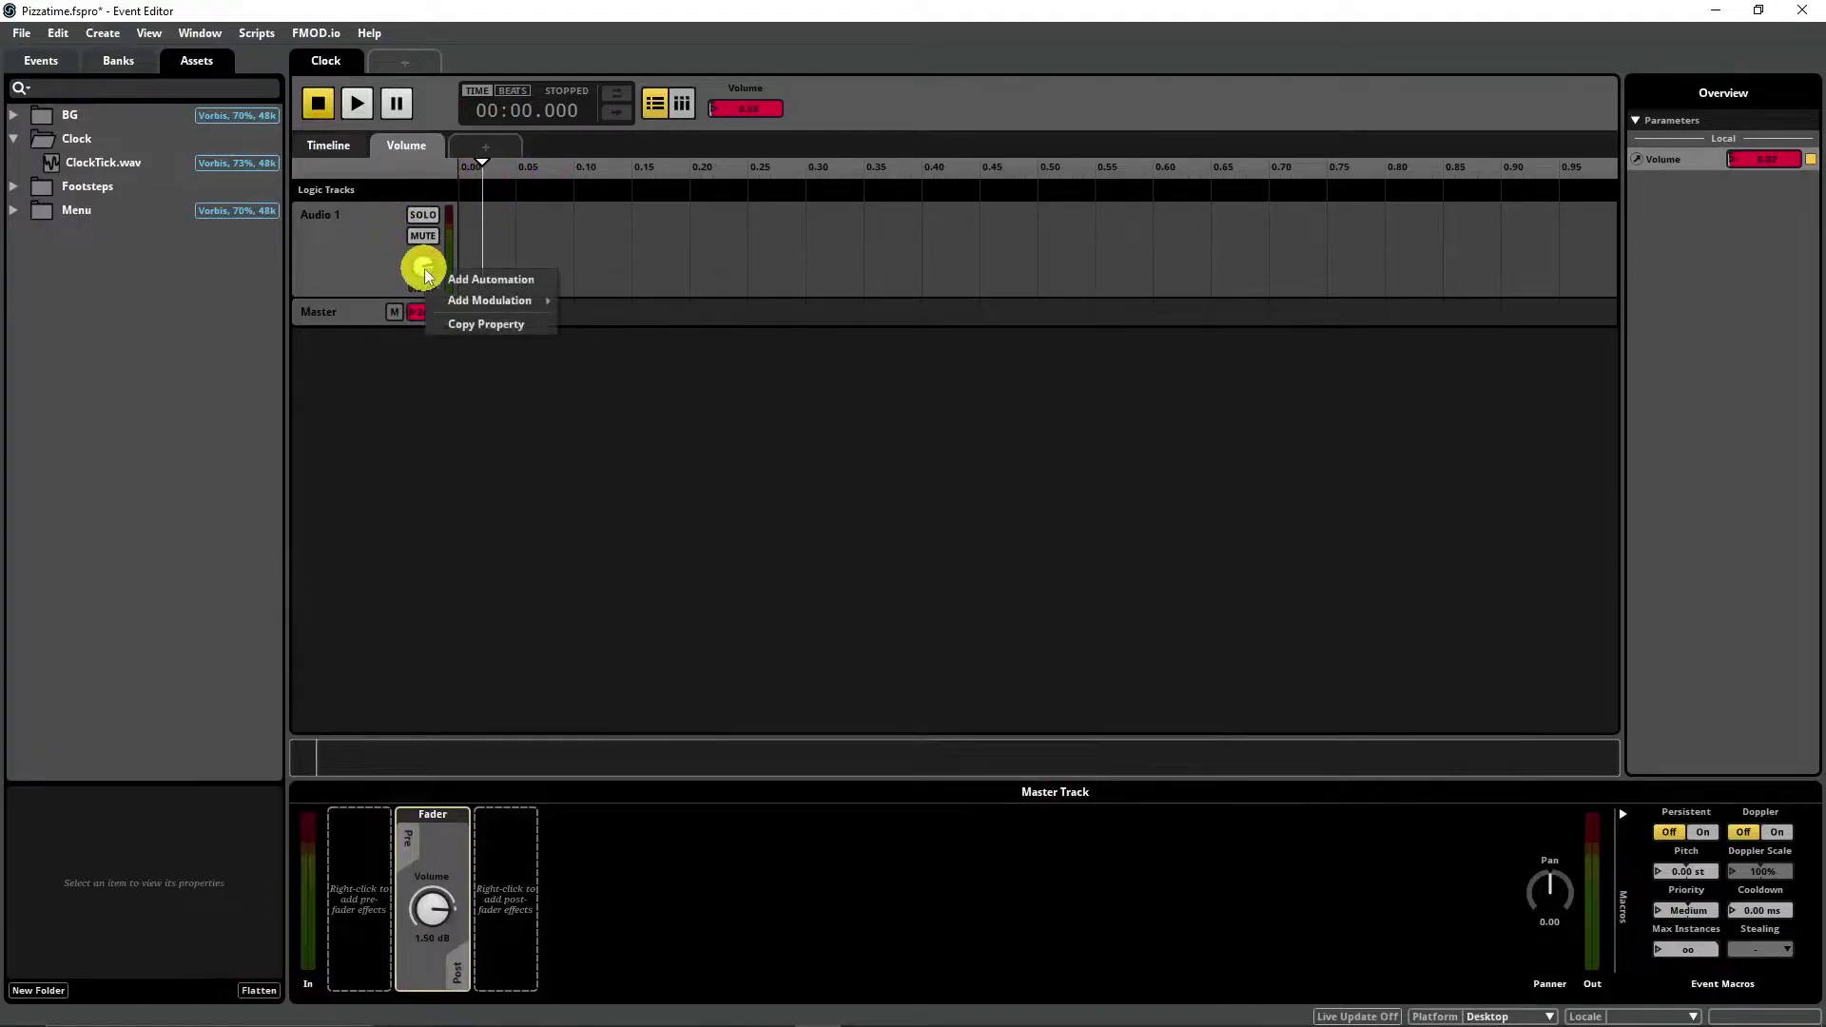
left_click(486, 283)
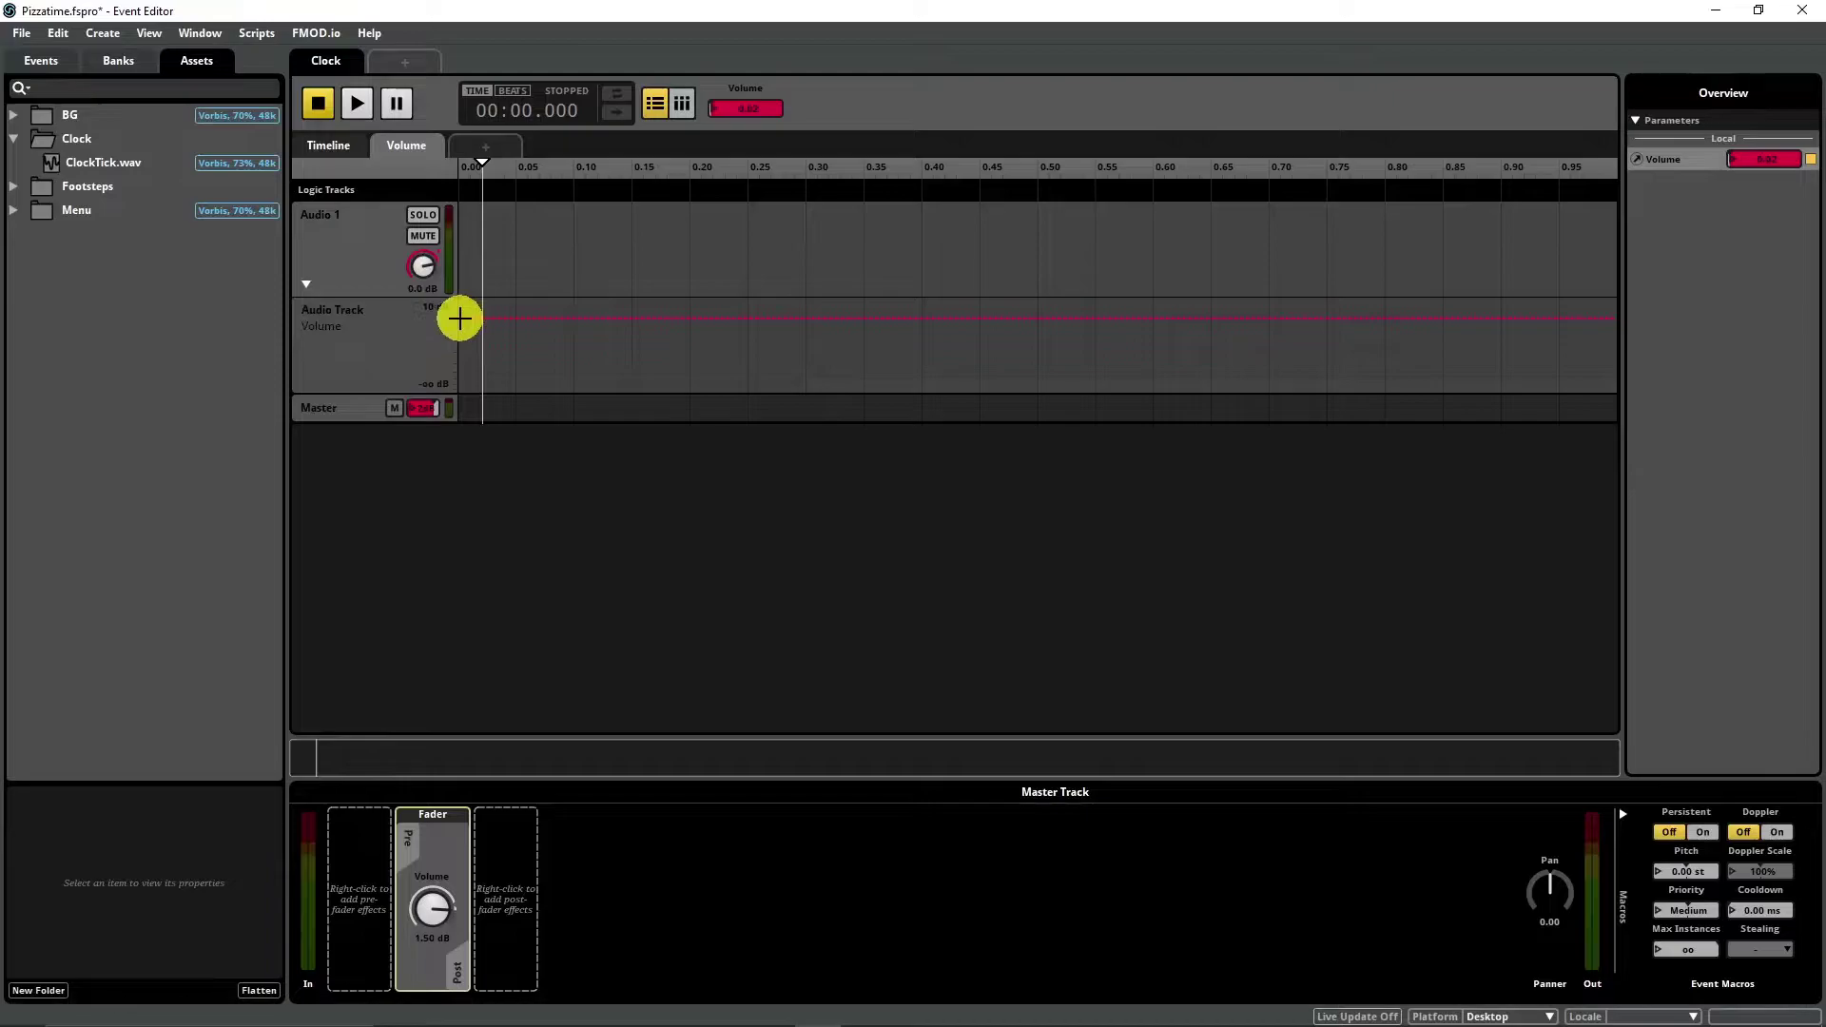
left_click_drag(459, 318, 460, 388)
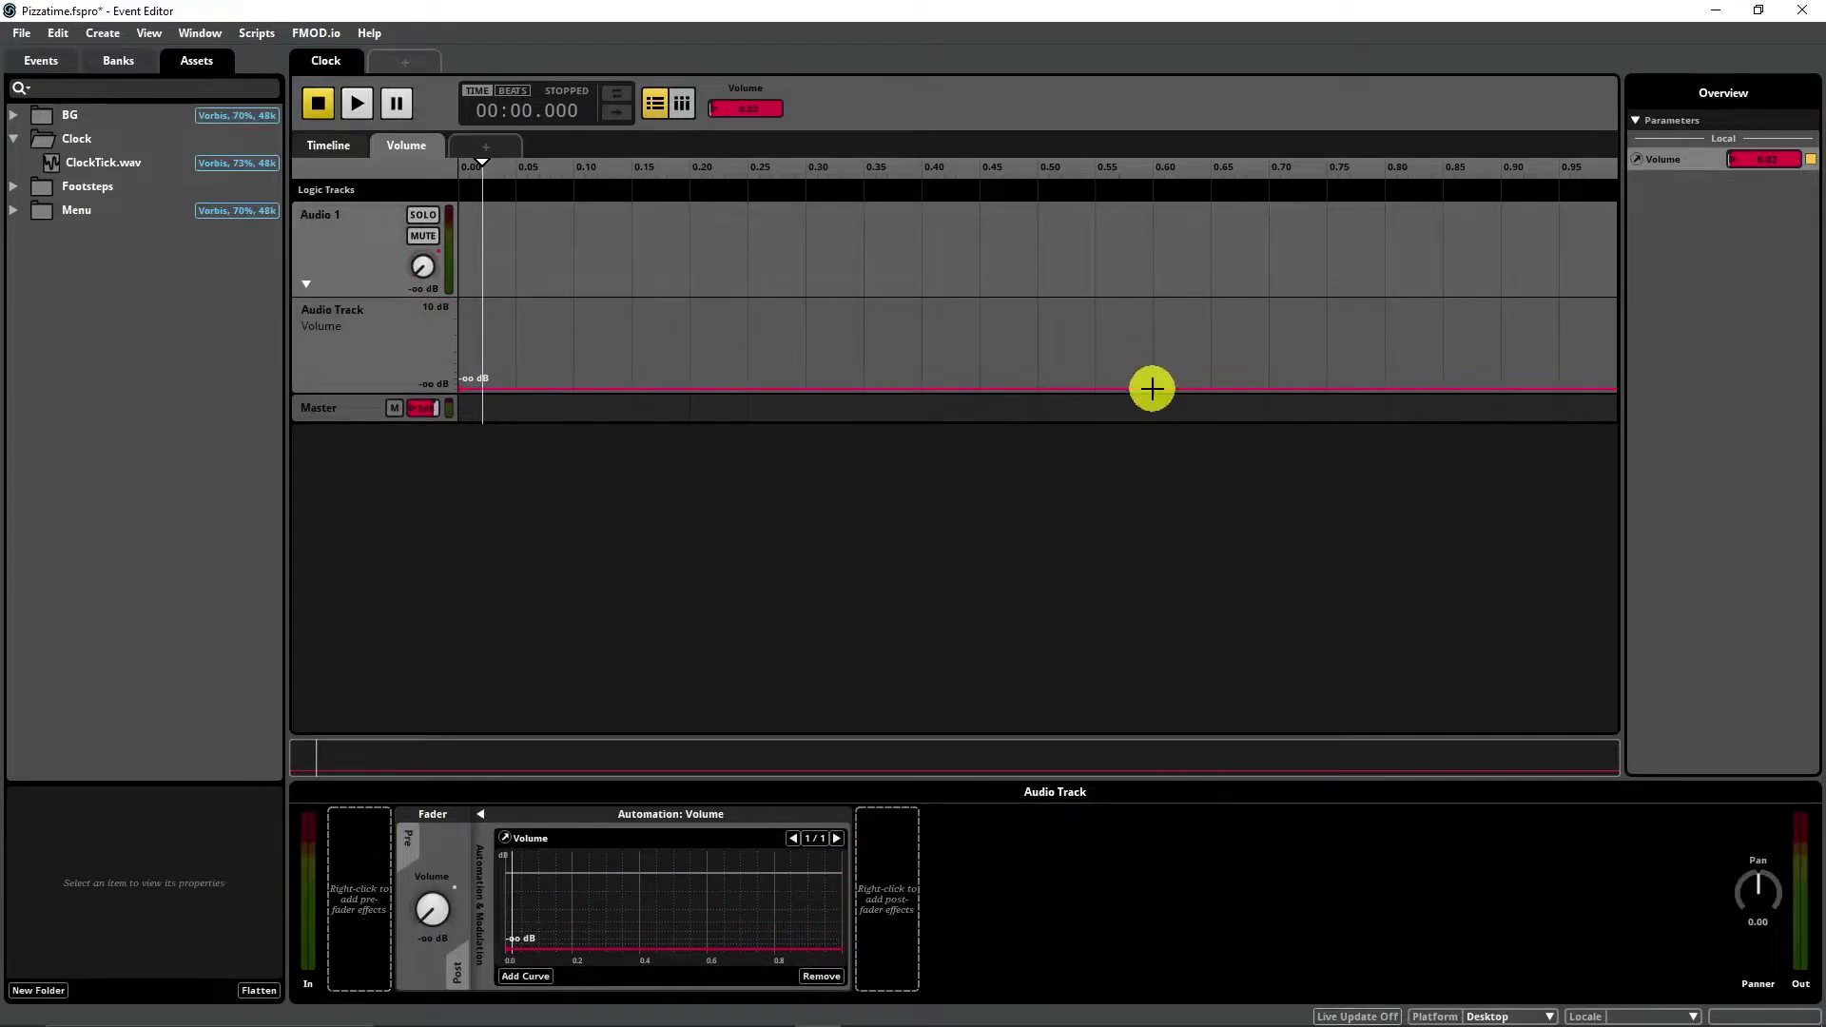
Step: Shape the volume curve as a gradual rise to 2 dB at a point near 0.76, holding 2 dB at its end
left_click_drag(1152, 388, 1625, 389)
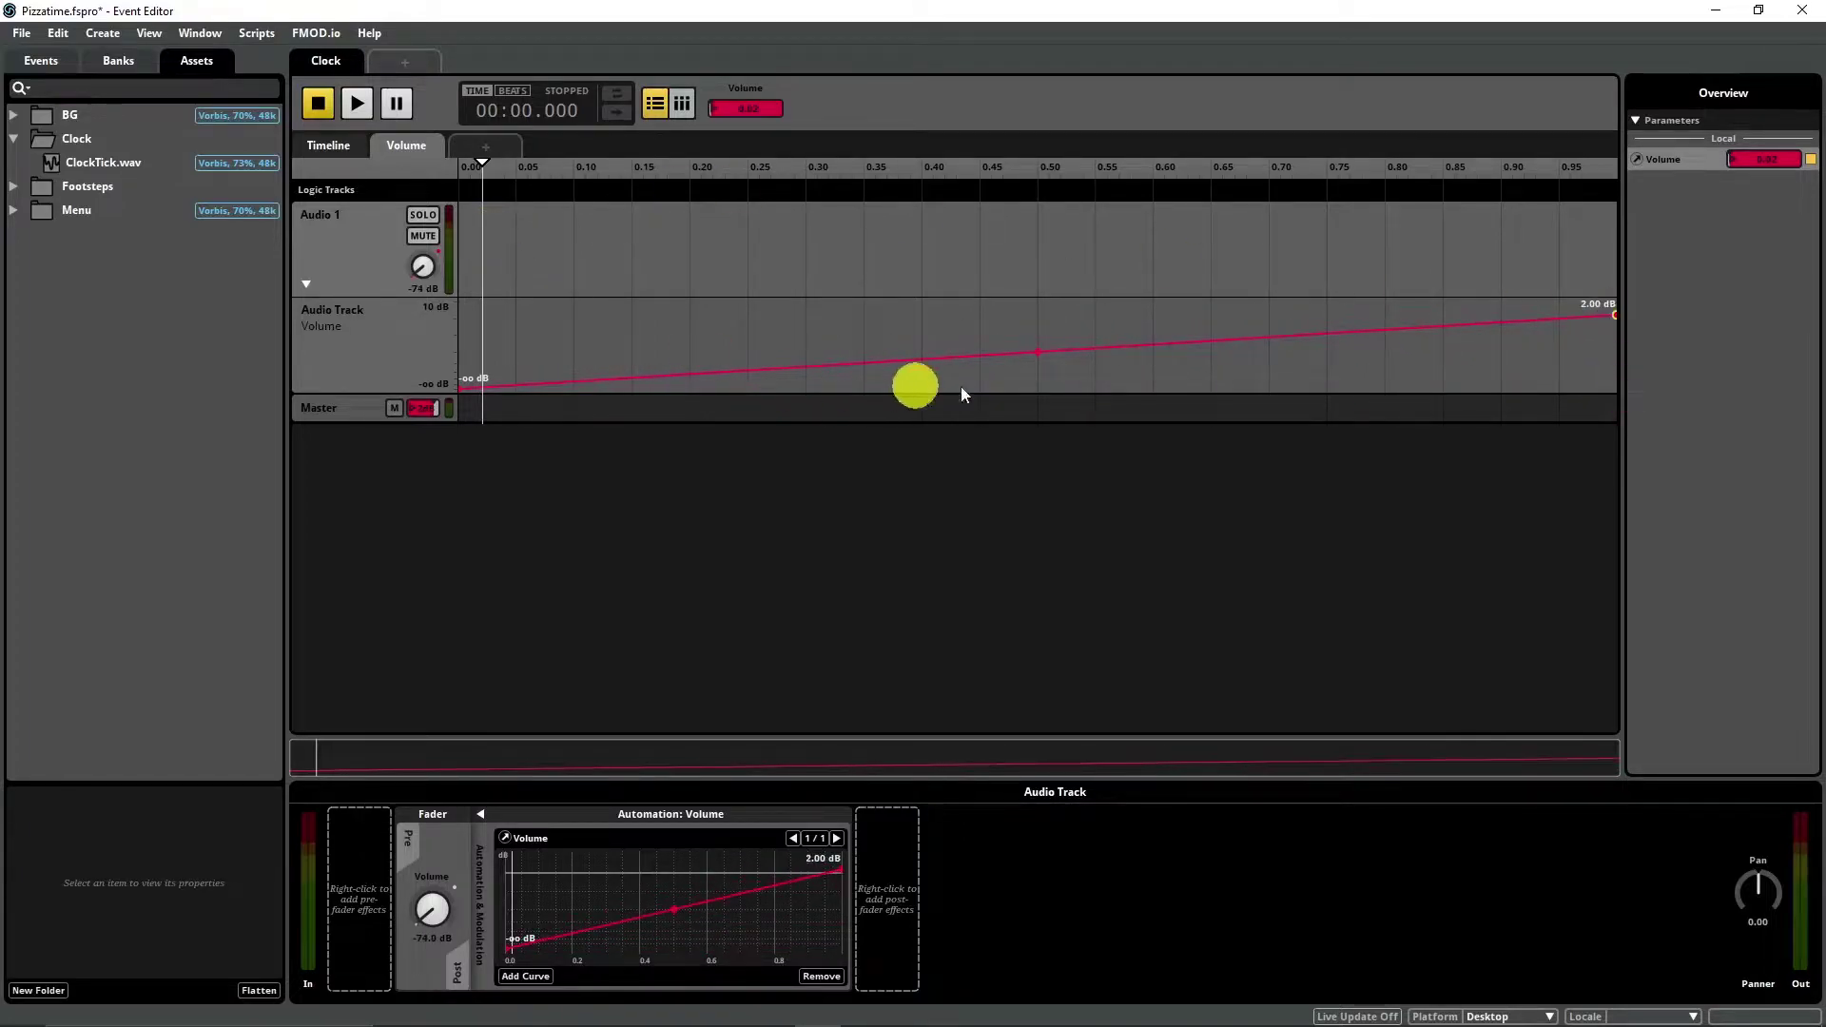
left_click_drag(1038, 351, 1037, 378)
left_click(1328, 360)
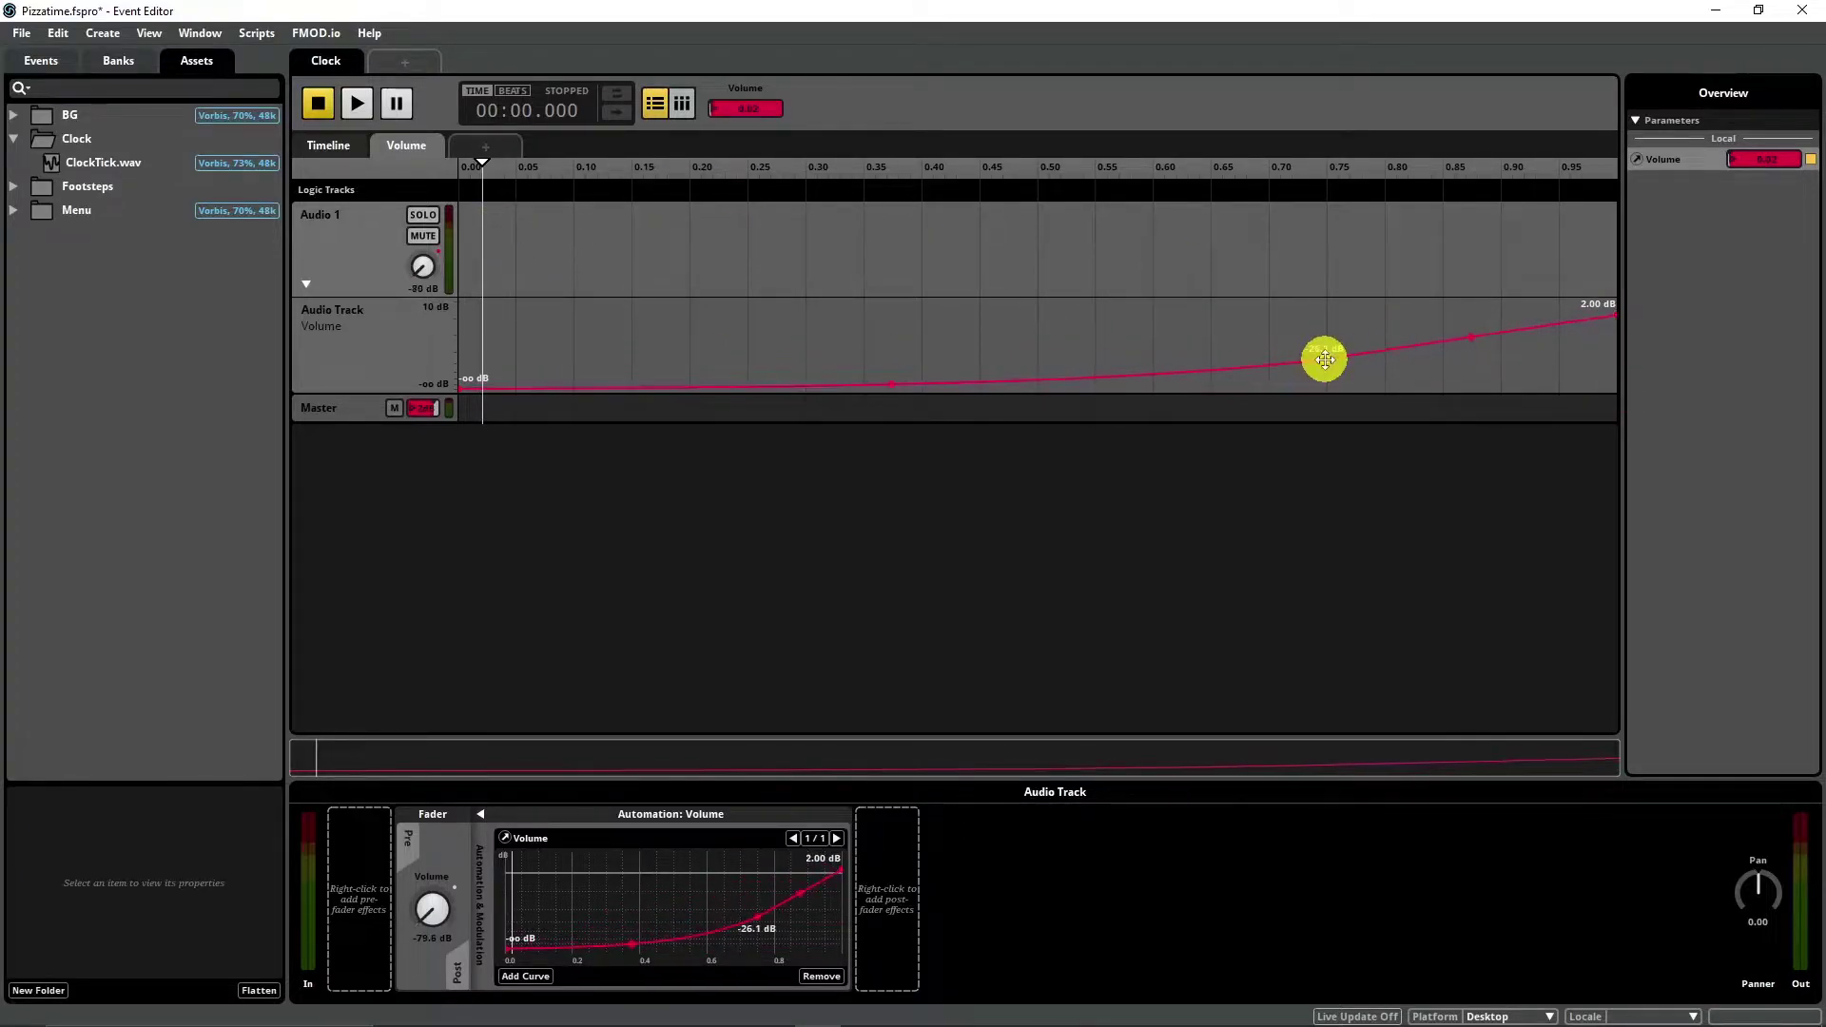
left_click_drag(1333, 359, 1336, 360)
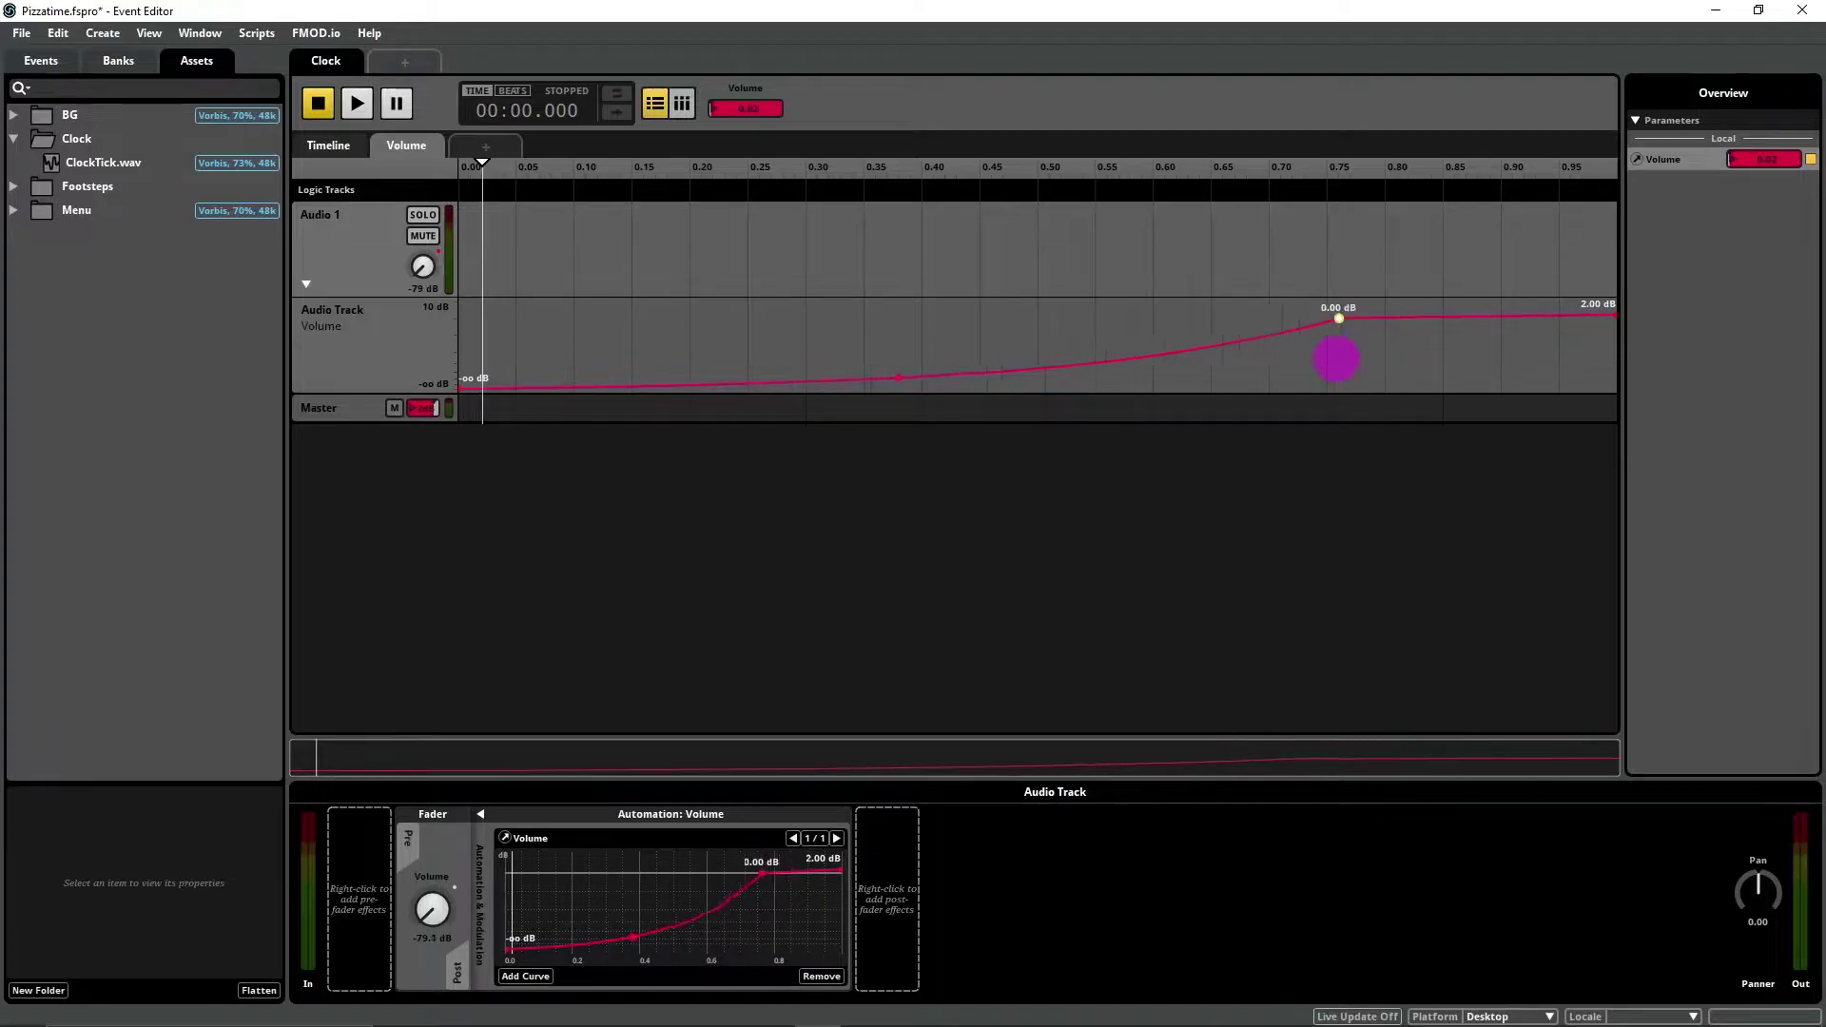
Step: Audition the event while sweeping the Volume parameter, and shift the curve's 2 dB middle point to about 0.80
key("space")
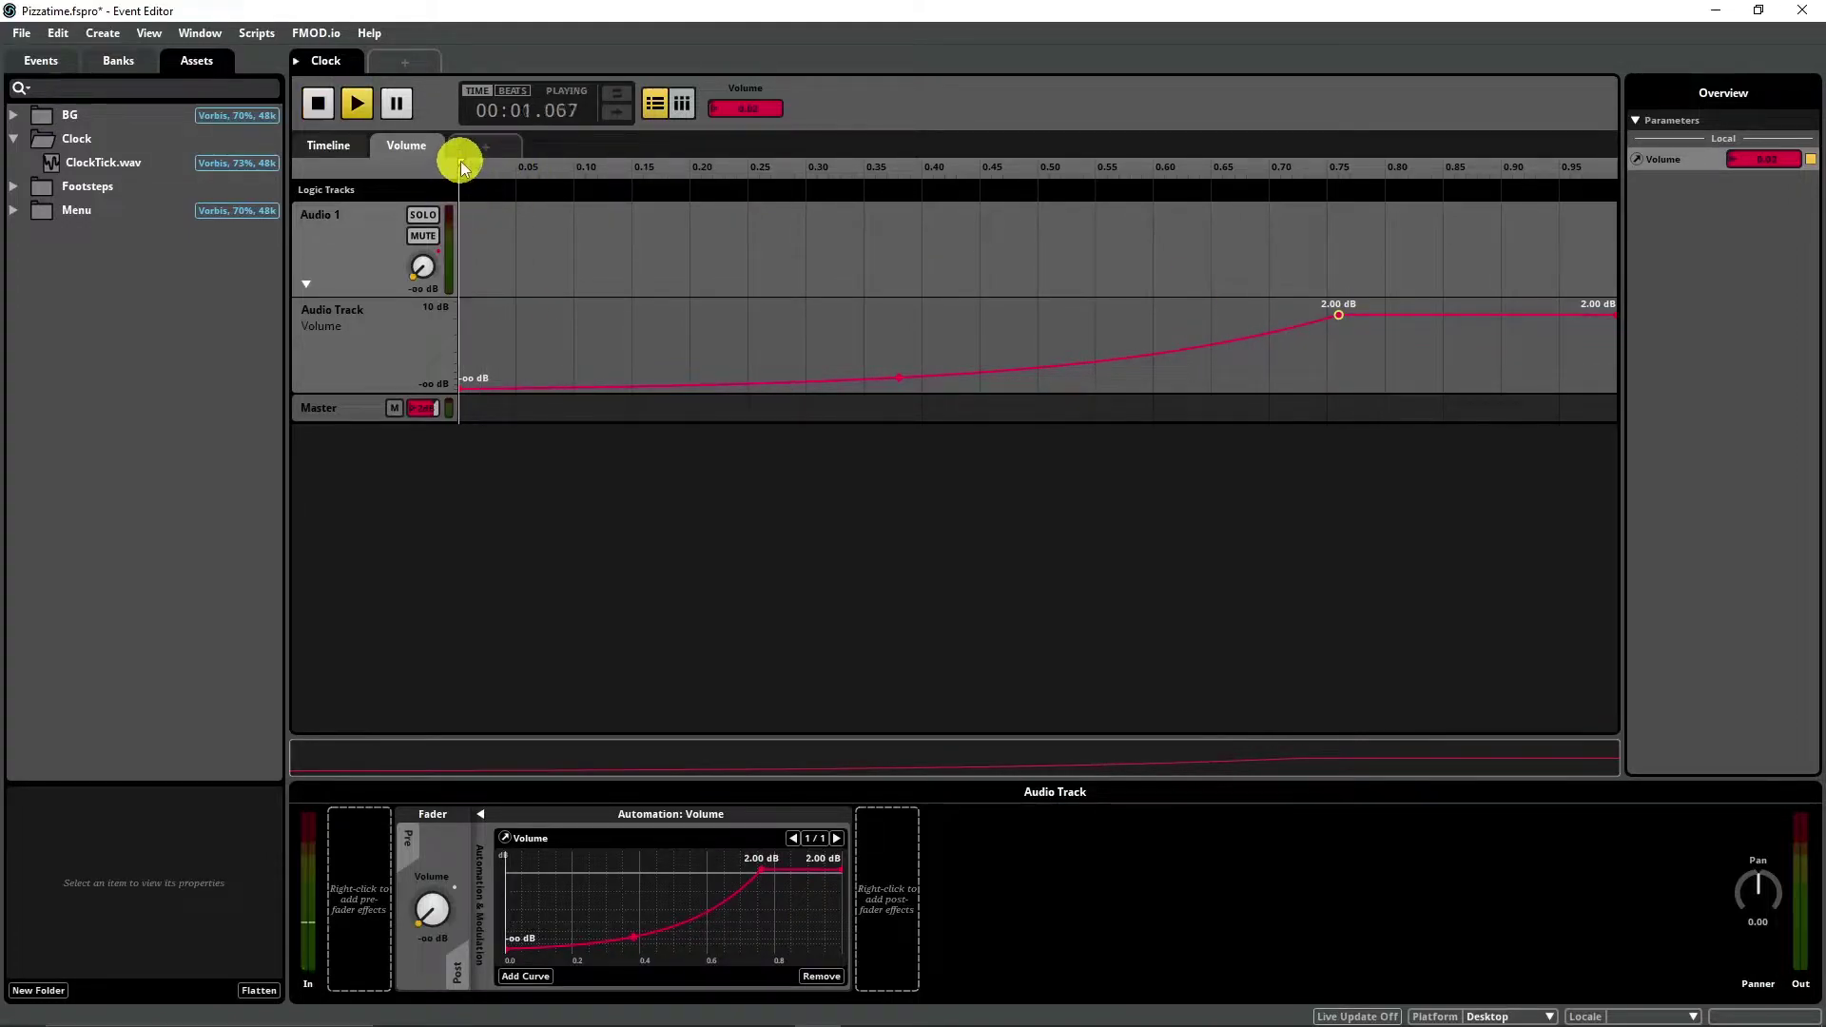
left_click(747, 170)
left_click_drag(761, 181, 486, 290)
left_click_drag(1339, 312, 1384, 313)
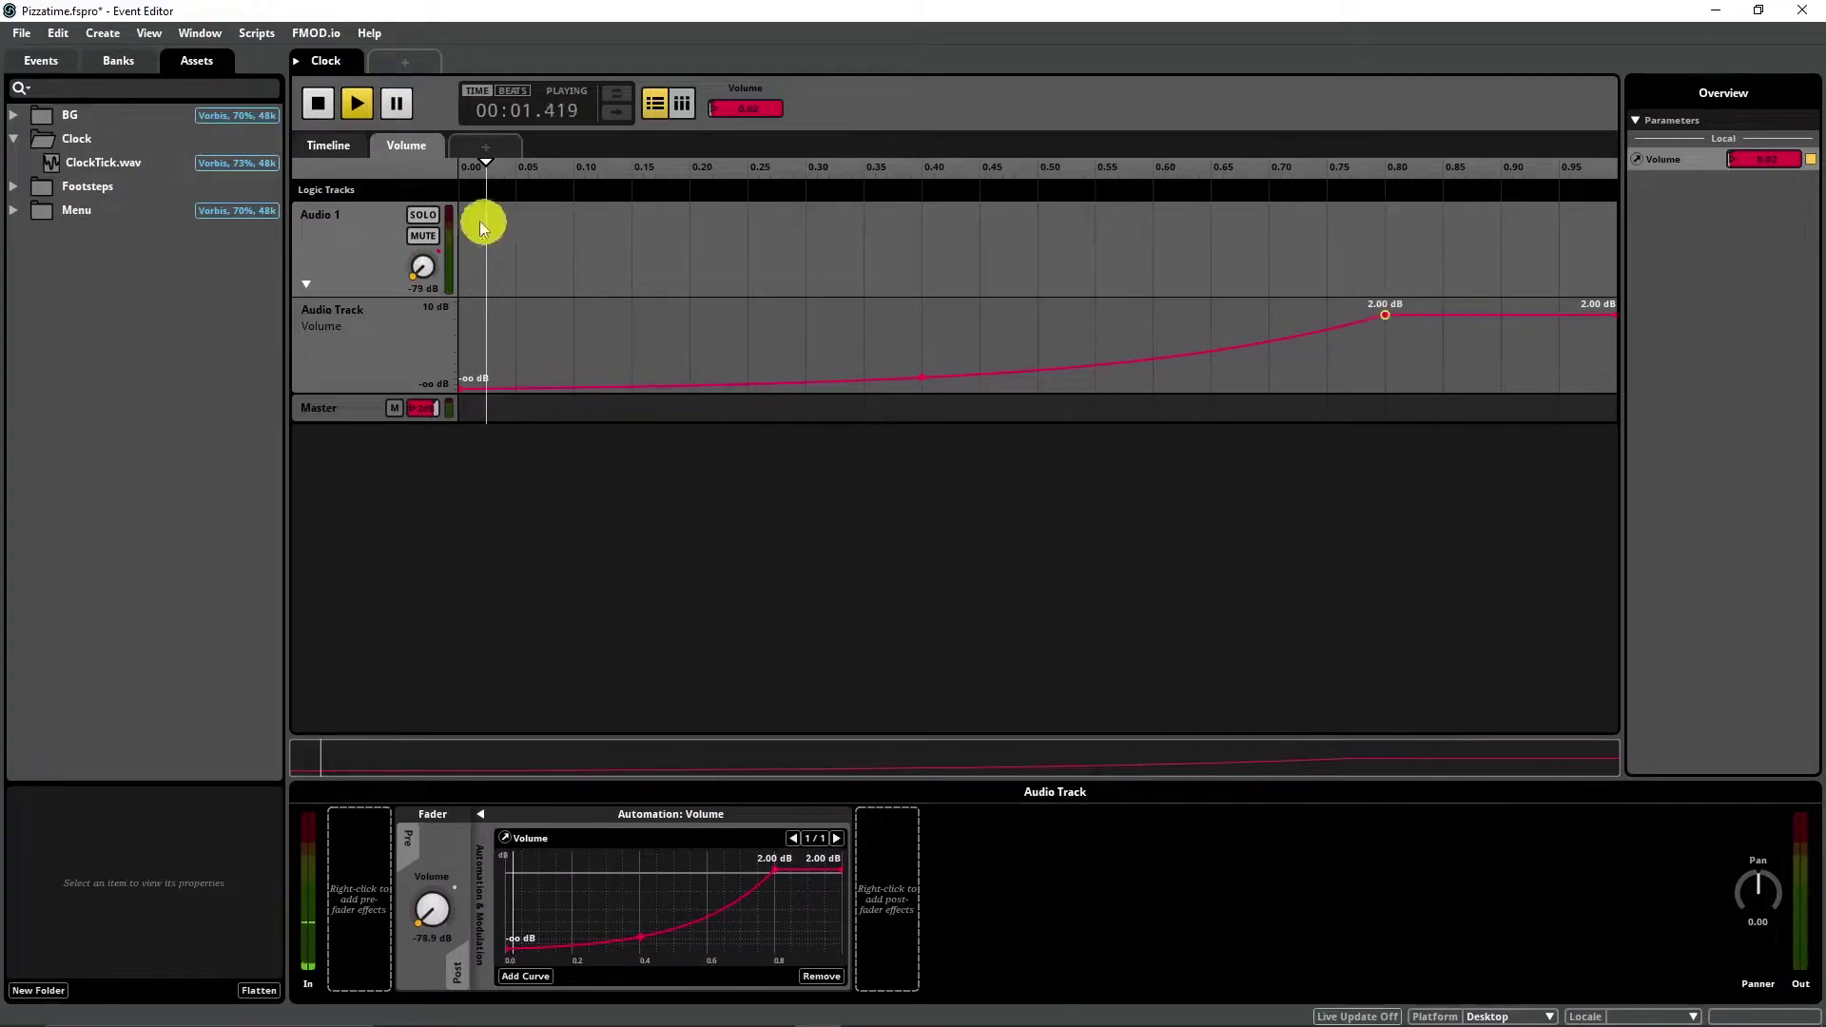
left_click(318, 103)
Step: Save the Pizzatime project
left_click(22, 34)
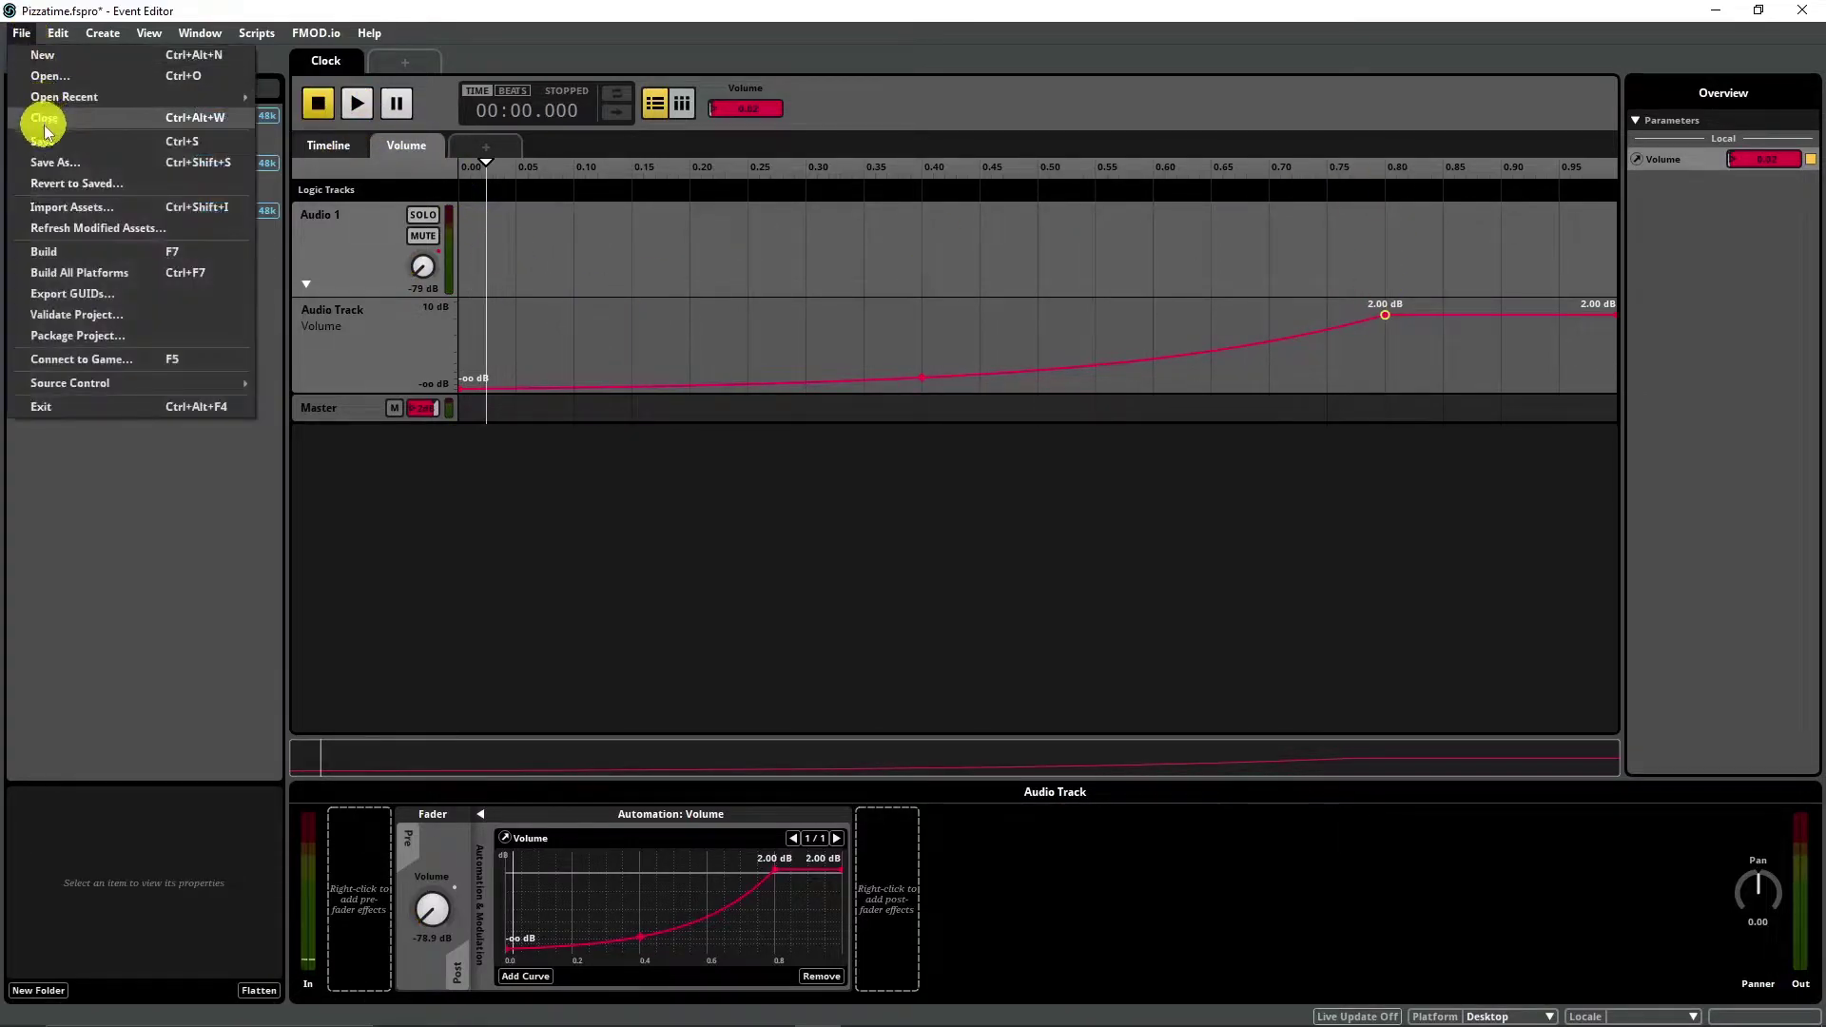
left_click(42, 135)
Step: Assign the Clock event to the Master bank and build the banks for all platforms
left_click(41, 60)
right_click(114, 214)
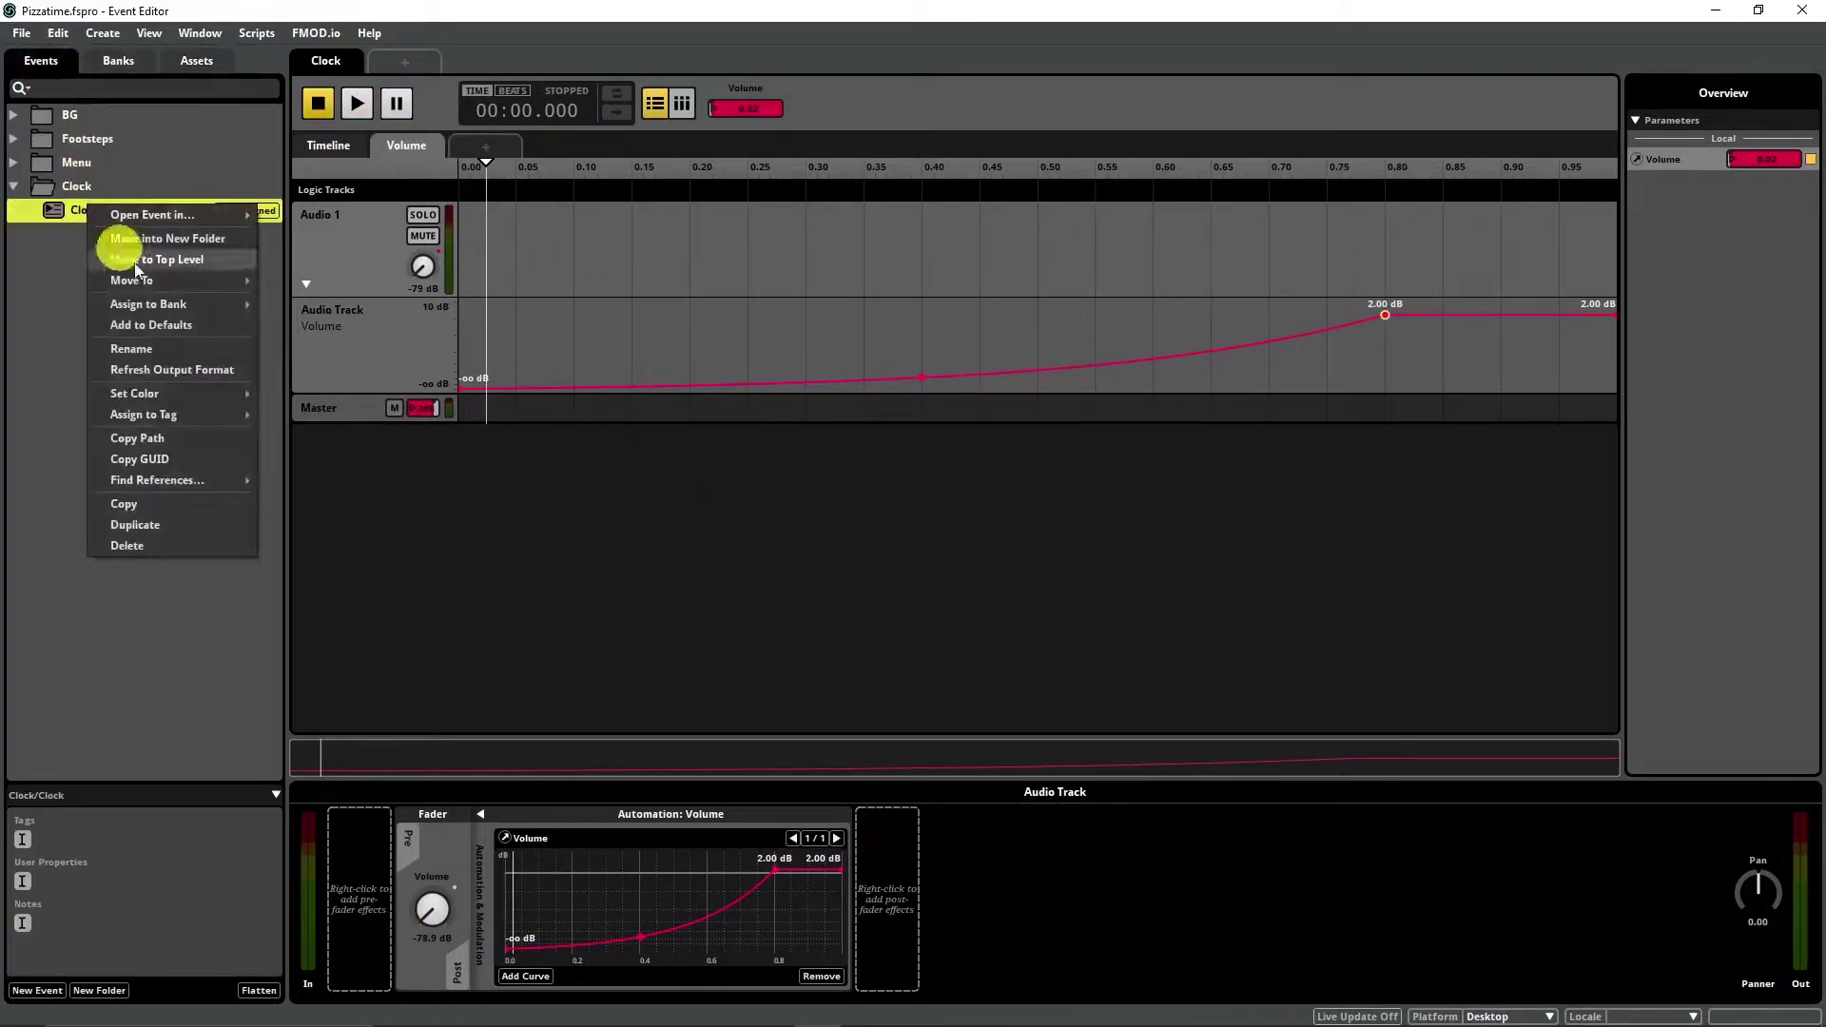
mouse_move(298, 305)
left_click(436, 354)
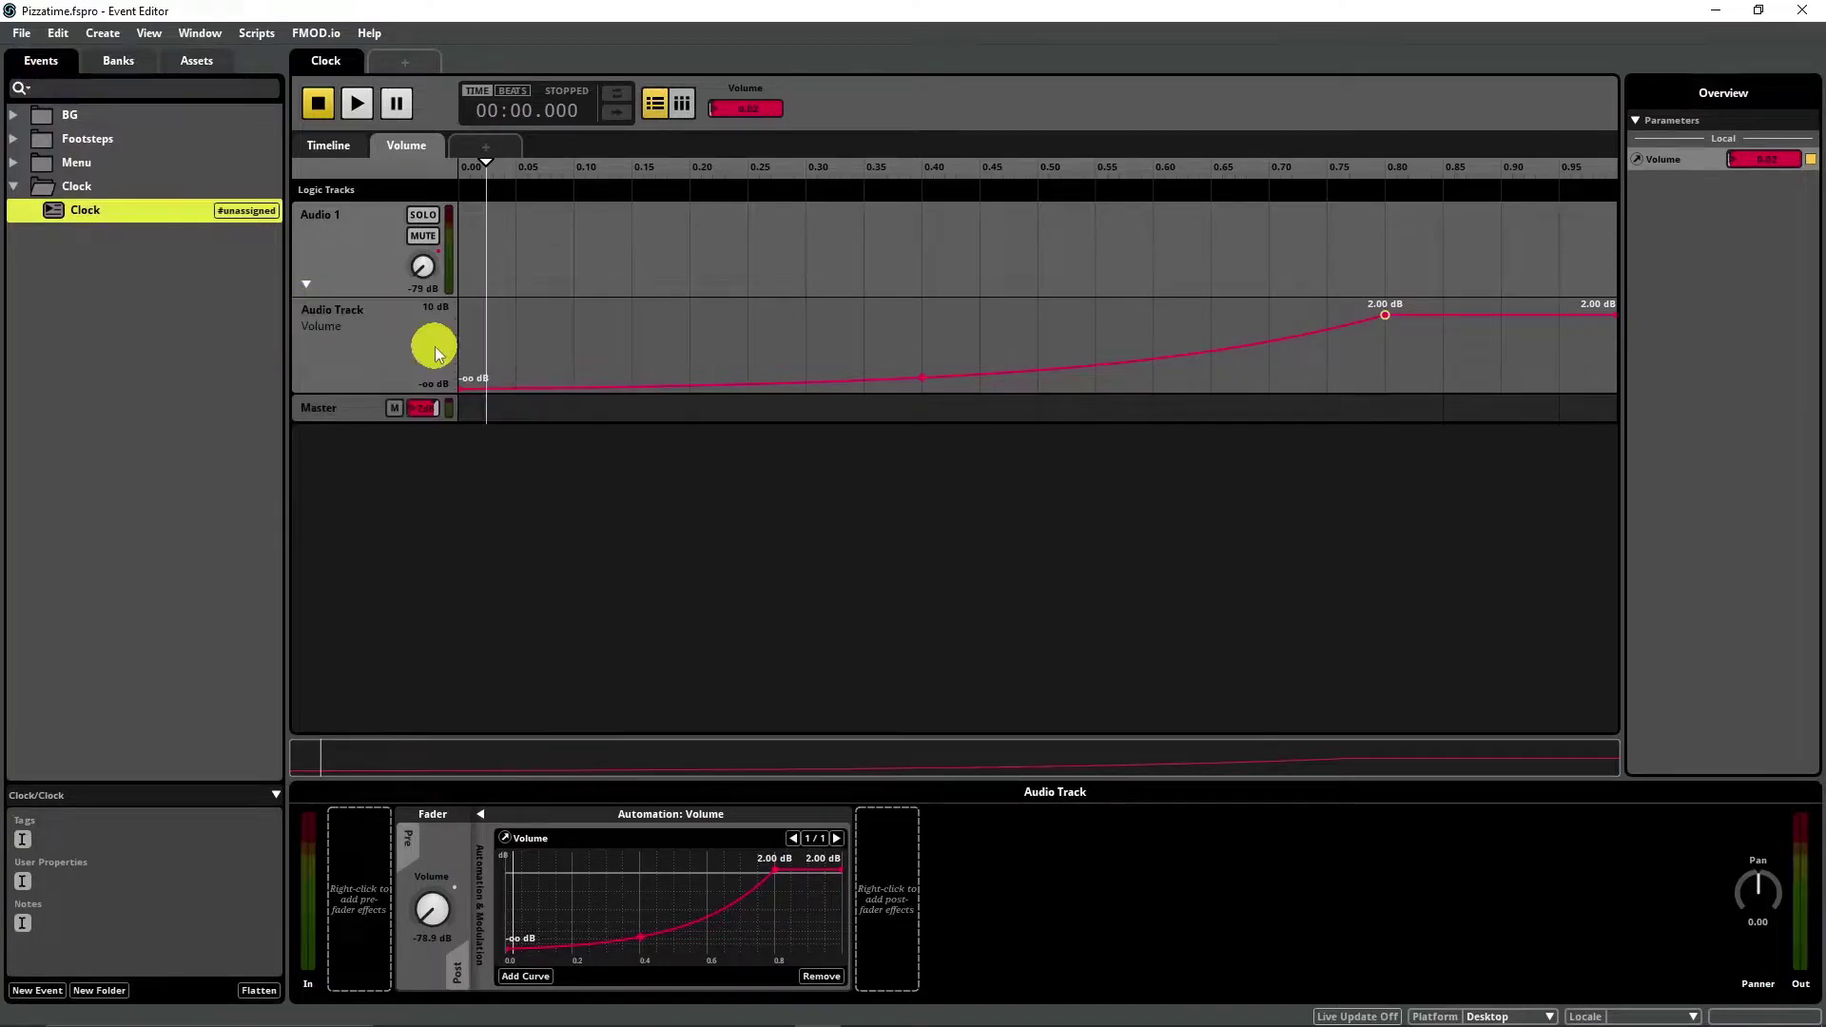
left_click(21, 33)
left_click(121, 271)
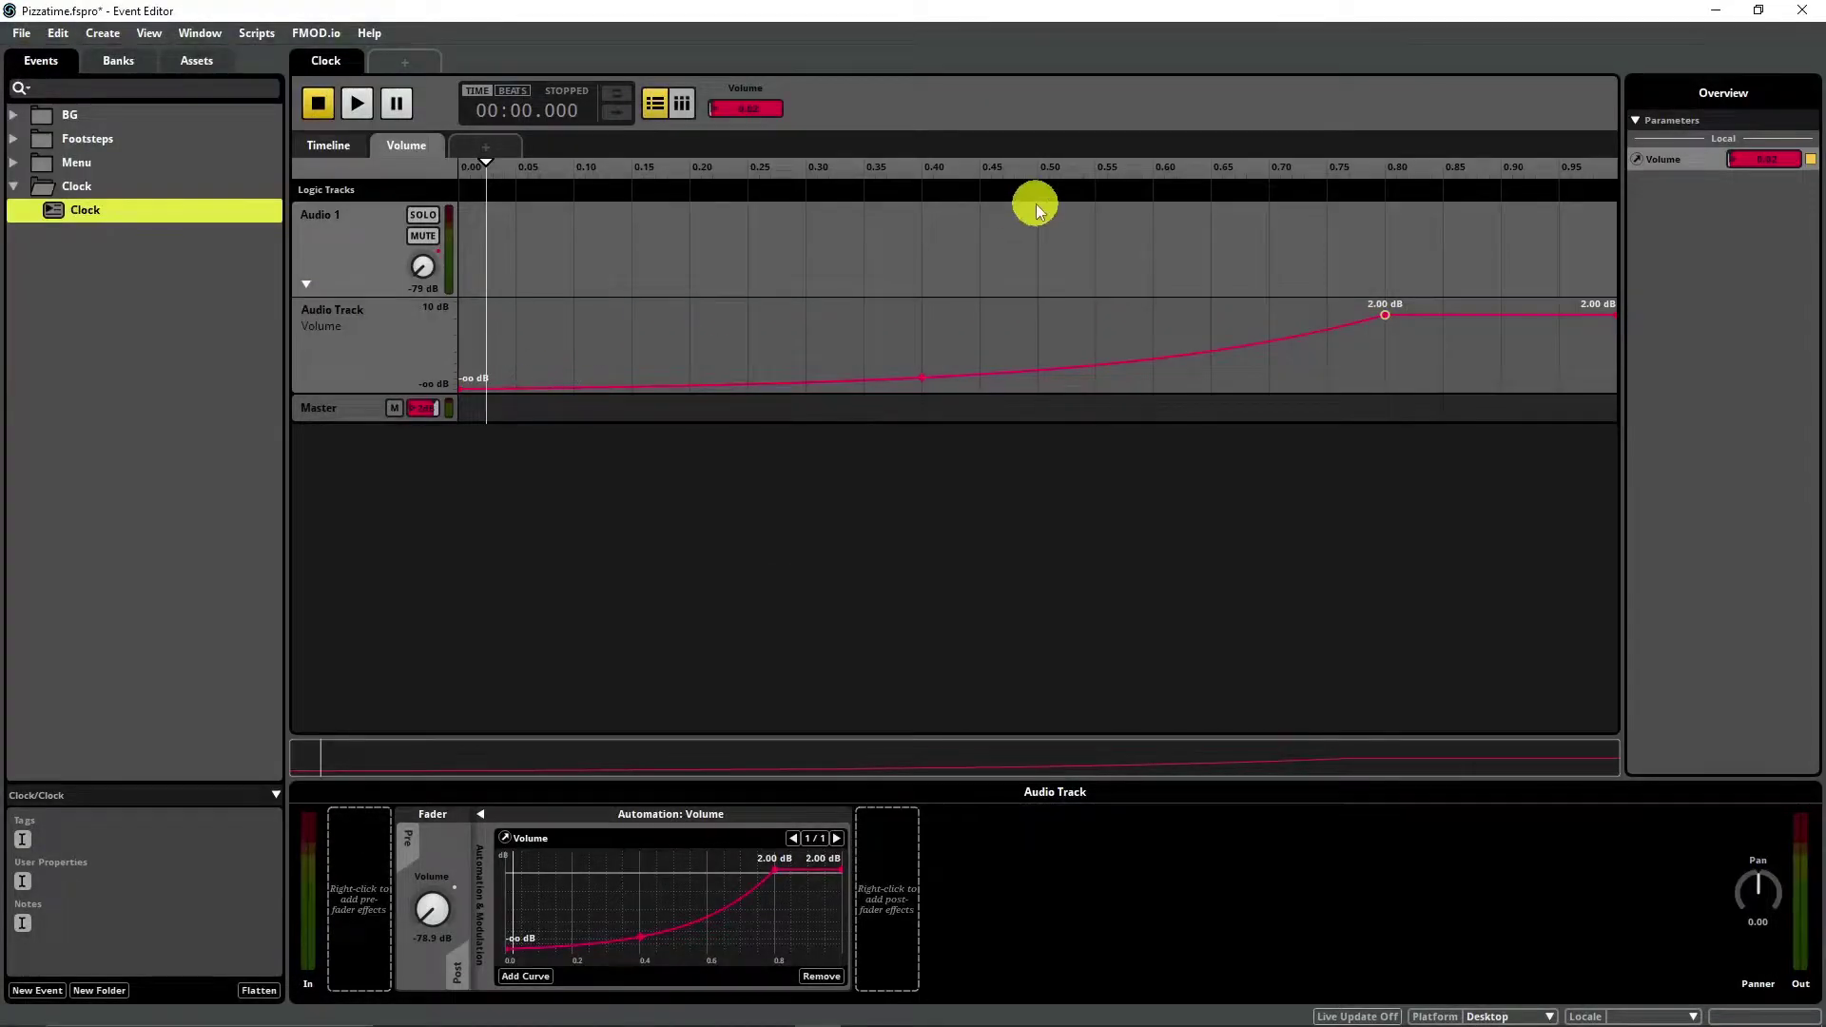
Step: Switch to the PizzaTime_FMOD project in Unity, show its project files and open the FMOD event browser
left_click(1716, 11)
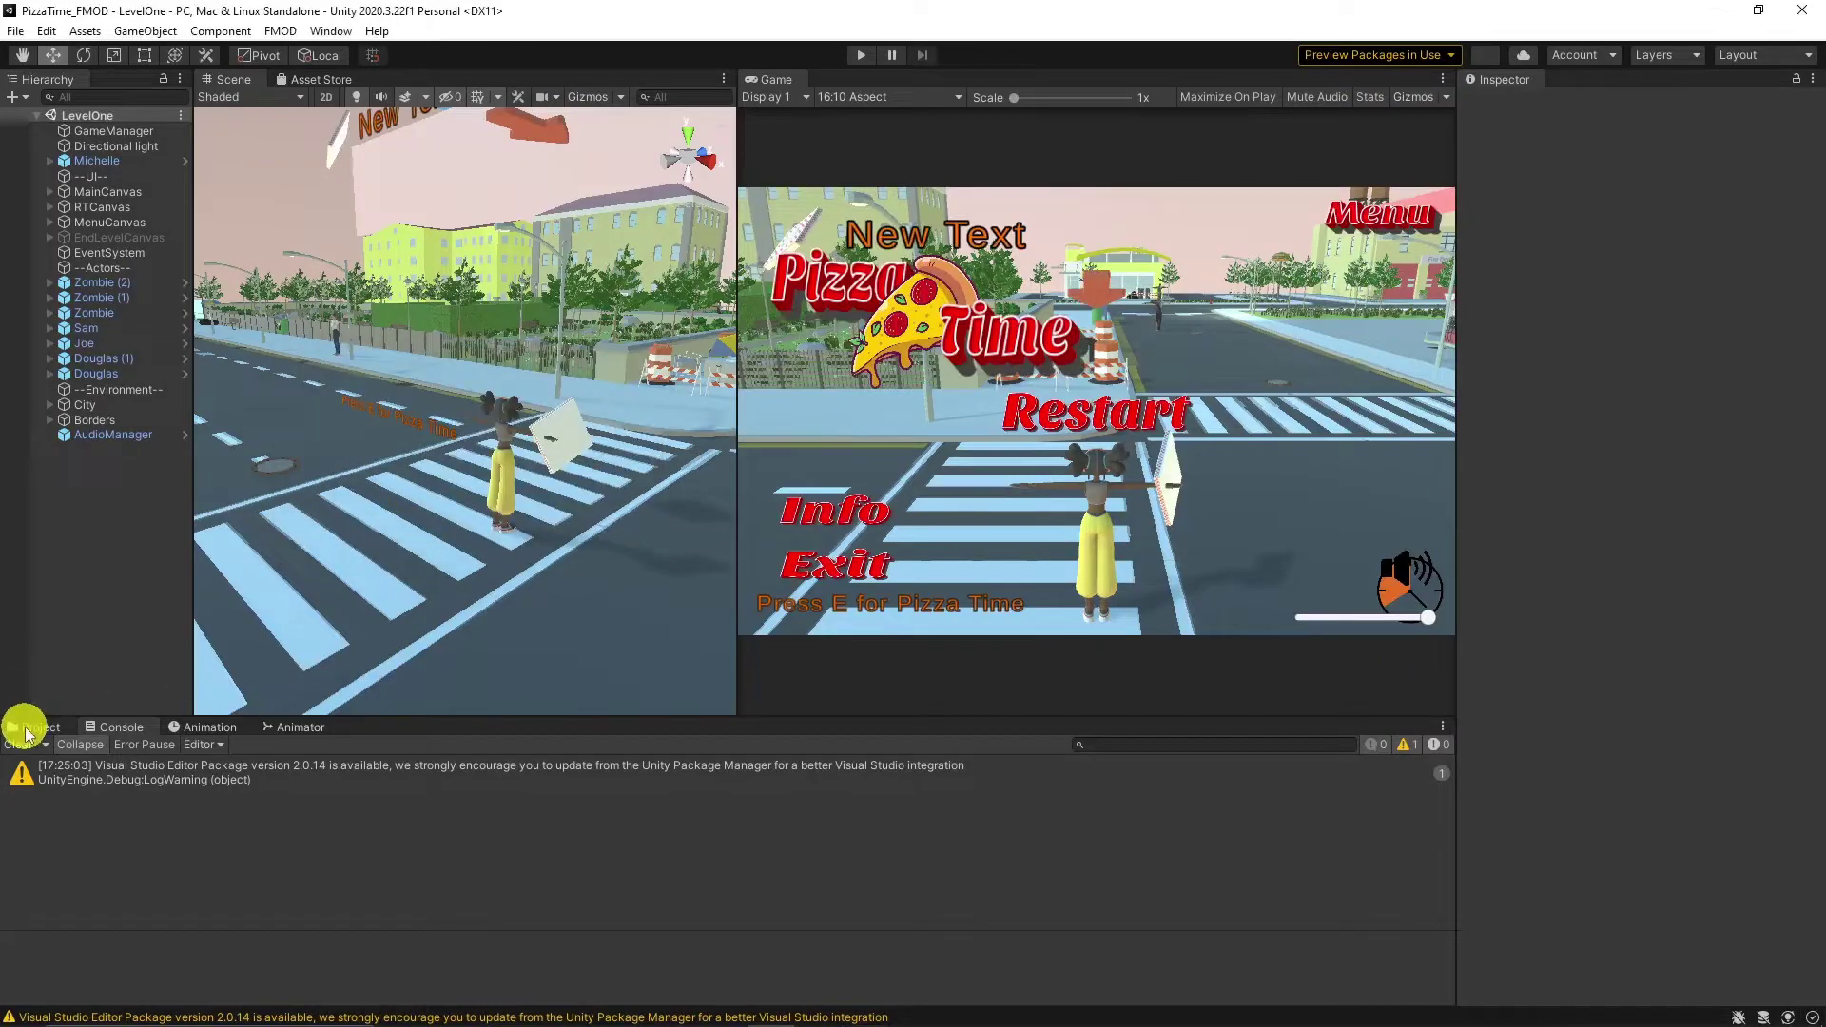
left_click(26, 732)
left_click(330, 31)
left_click(313, 114)
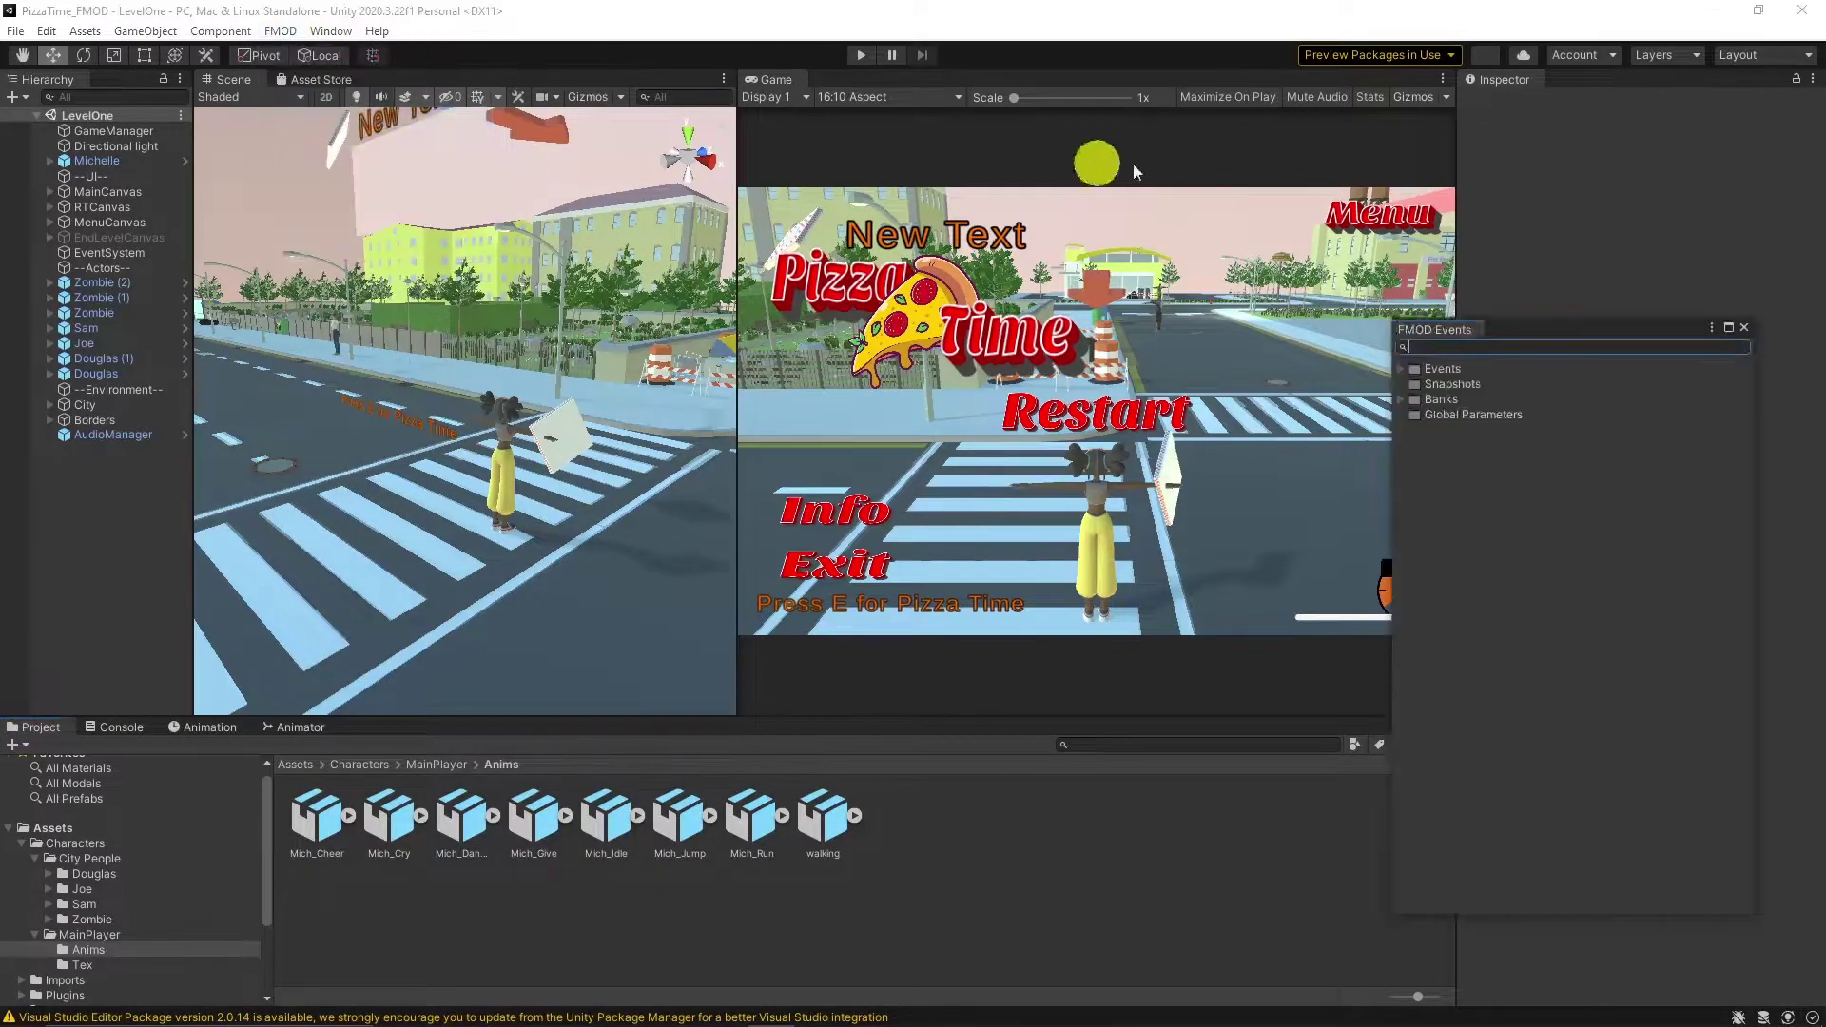
Step: Preview the Clock event from the Clock folder, adjusting its Volume parameter and leaving it at 1
left_click(1402, 369)
left_click(1461, 415)
left_click(1446, 706)
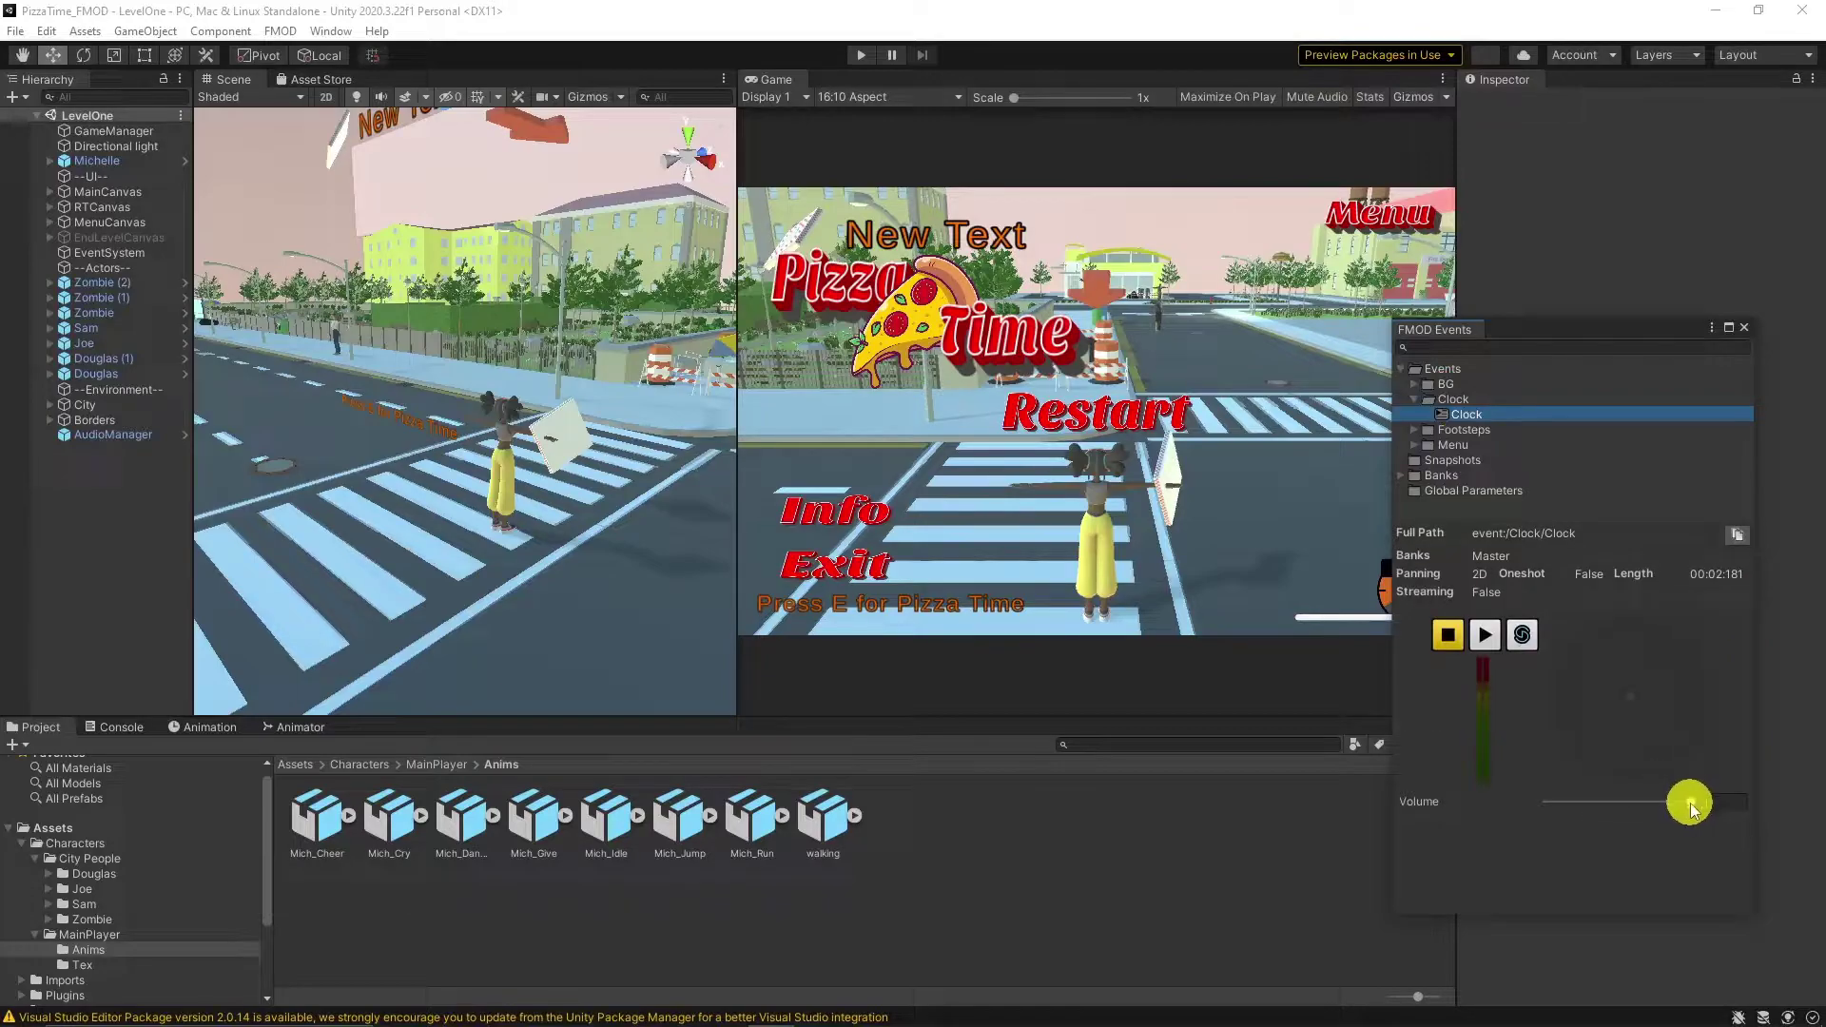
left_click(1485, 635)
left_click_drag(1684, 802, 1687, 807)
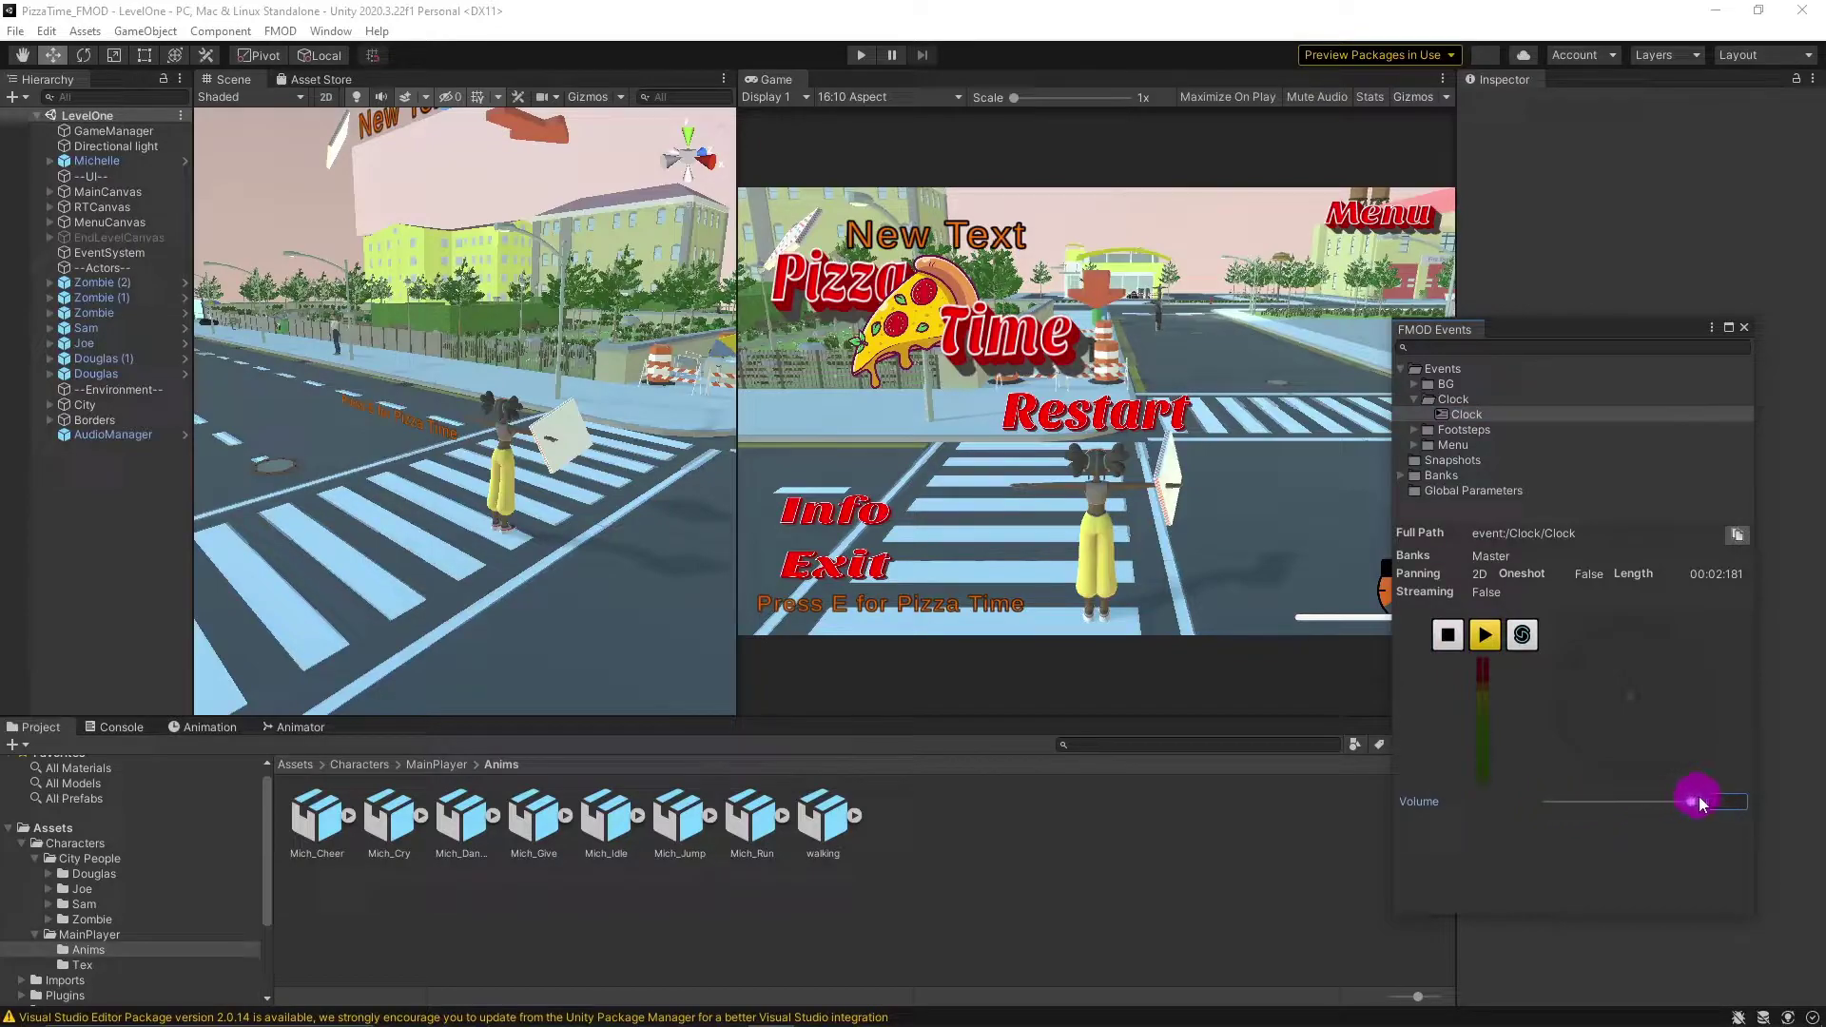
left_click(1452, 638)
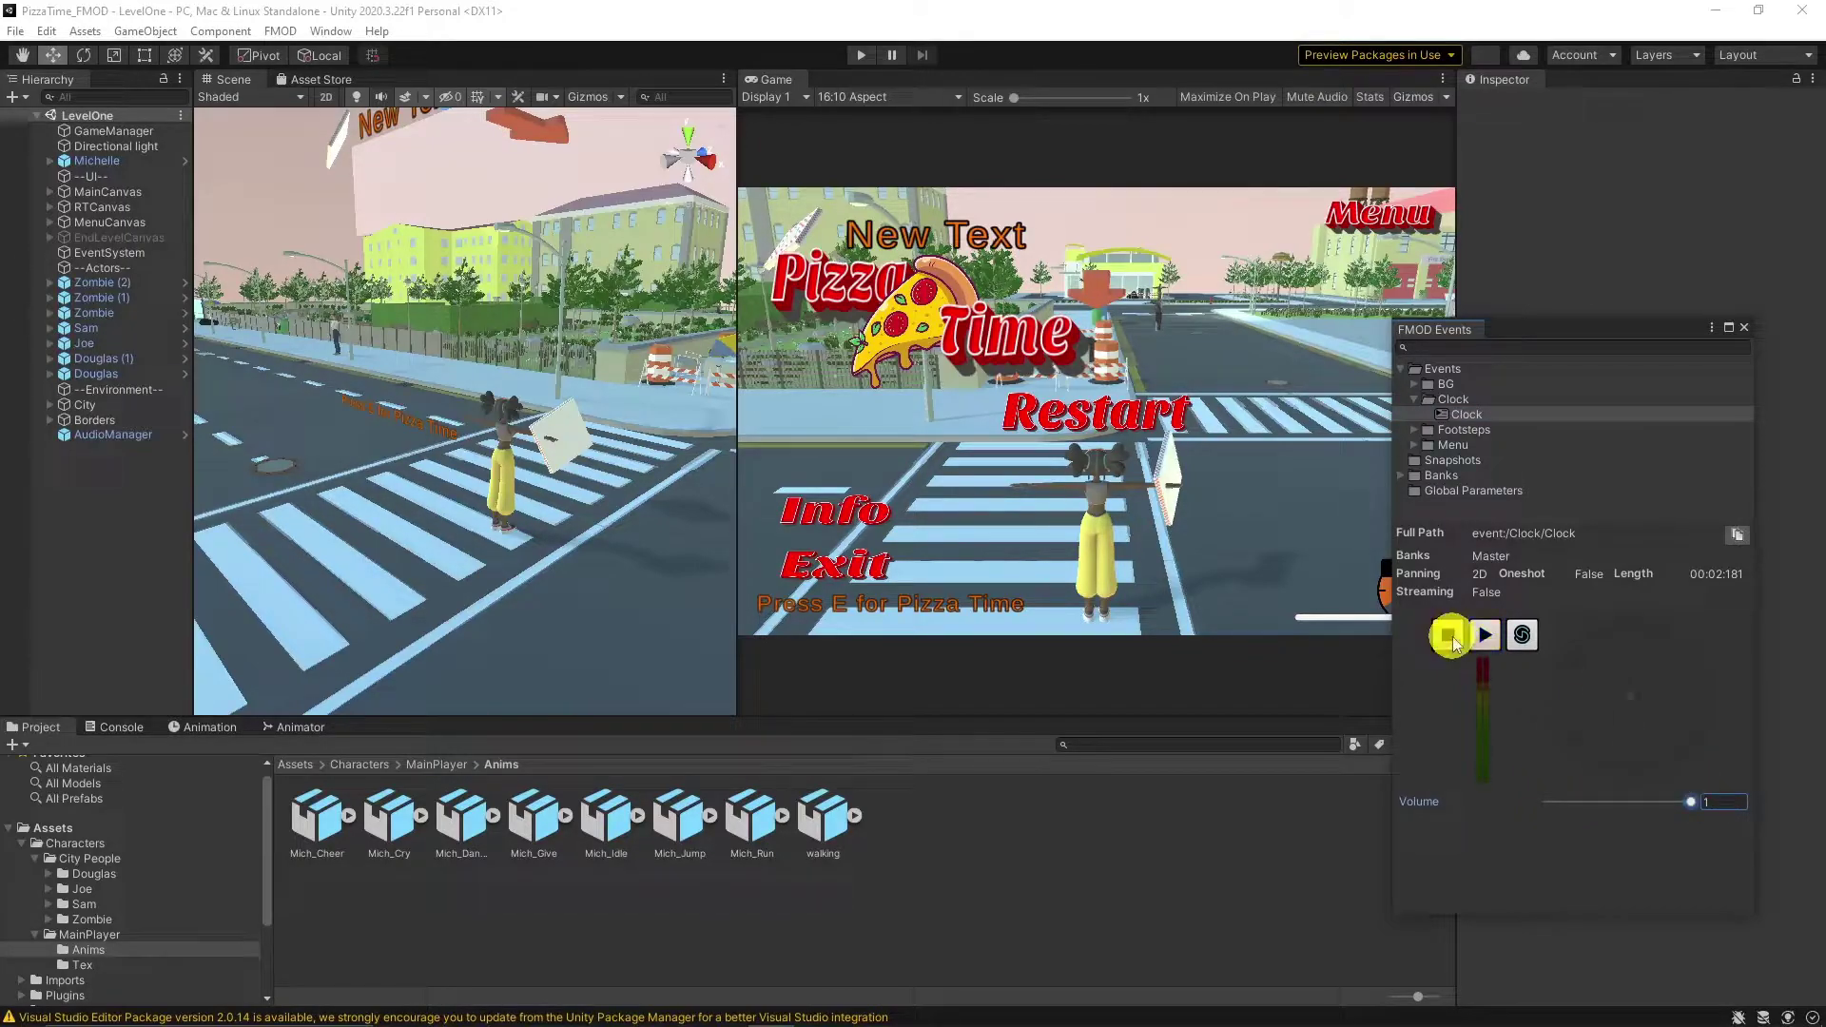
Step: Close the FMOD event browser and open the AudioManager object's script in Visual Studio
left_click(1748, 333)
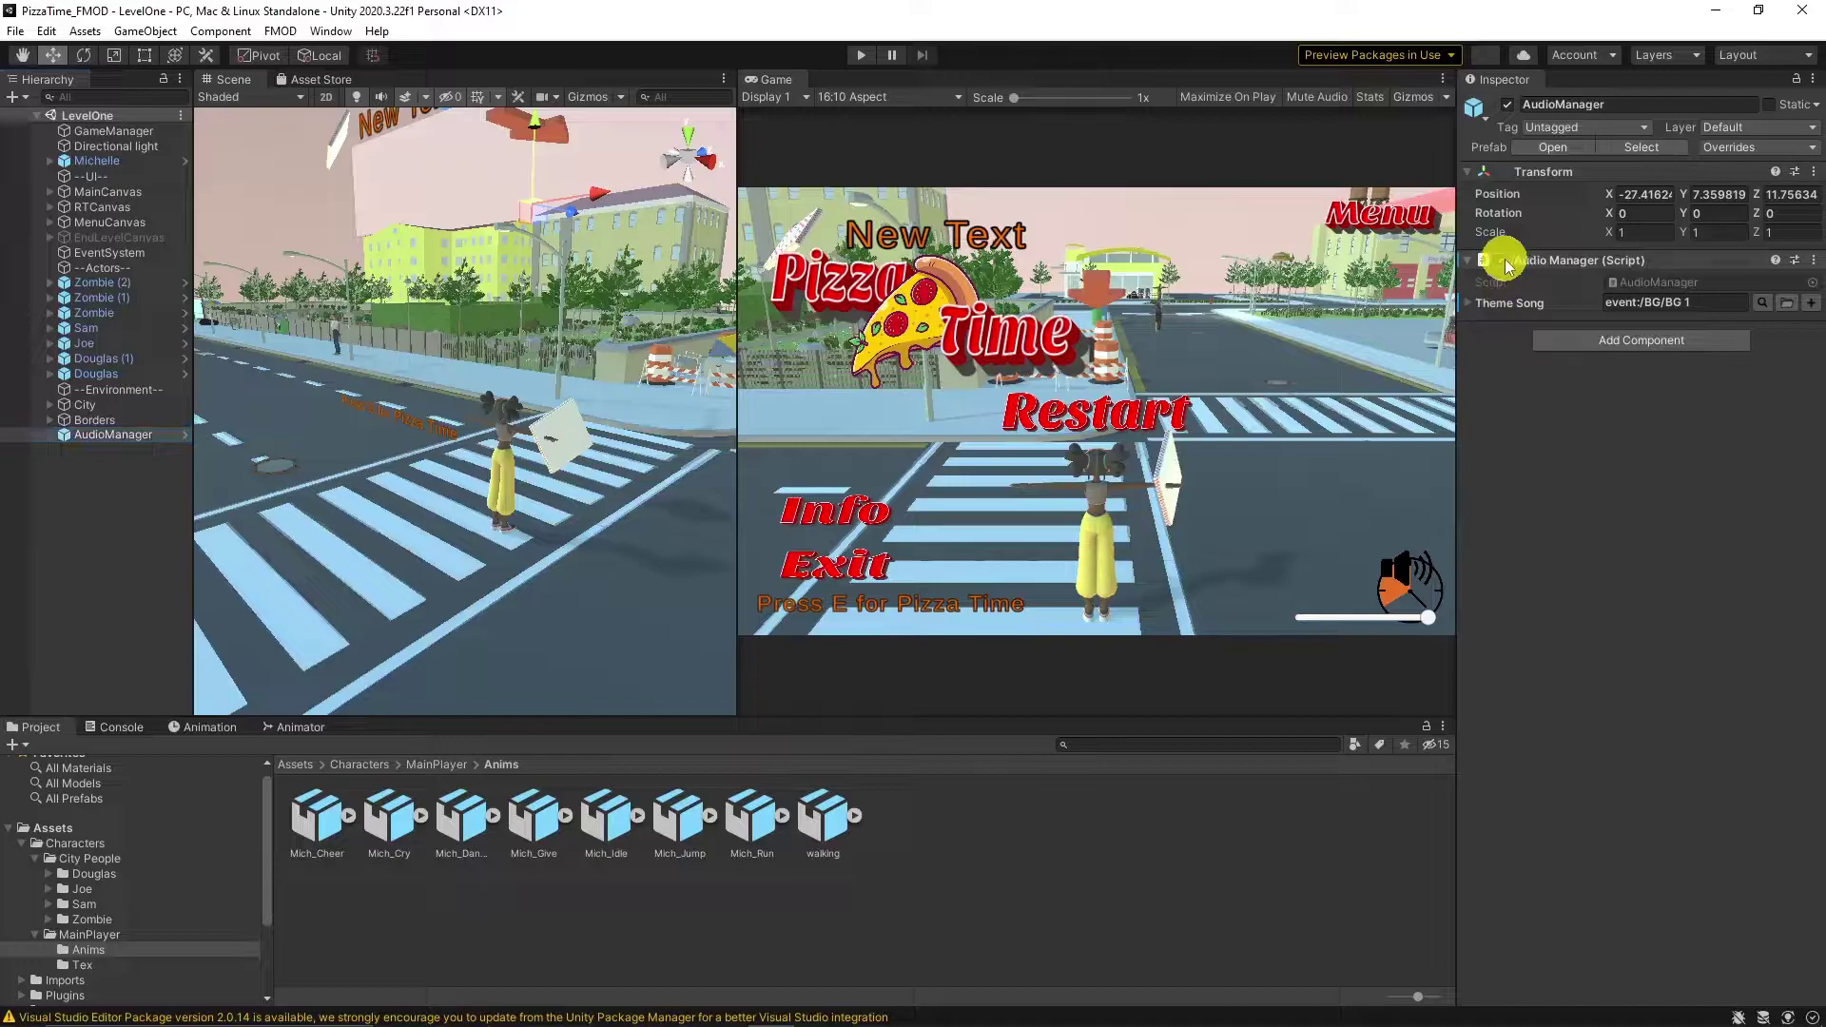
double_click(1666, 281)
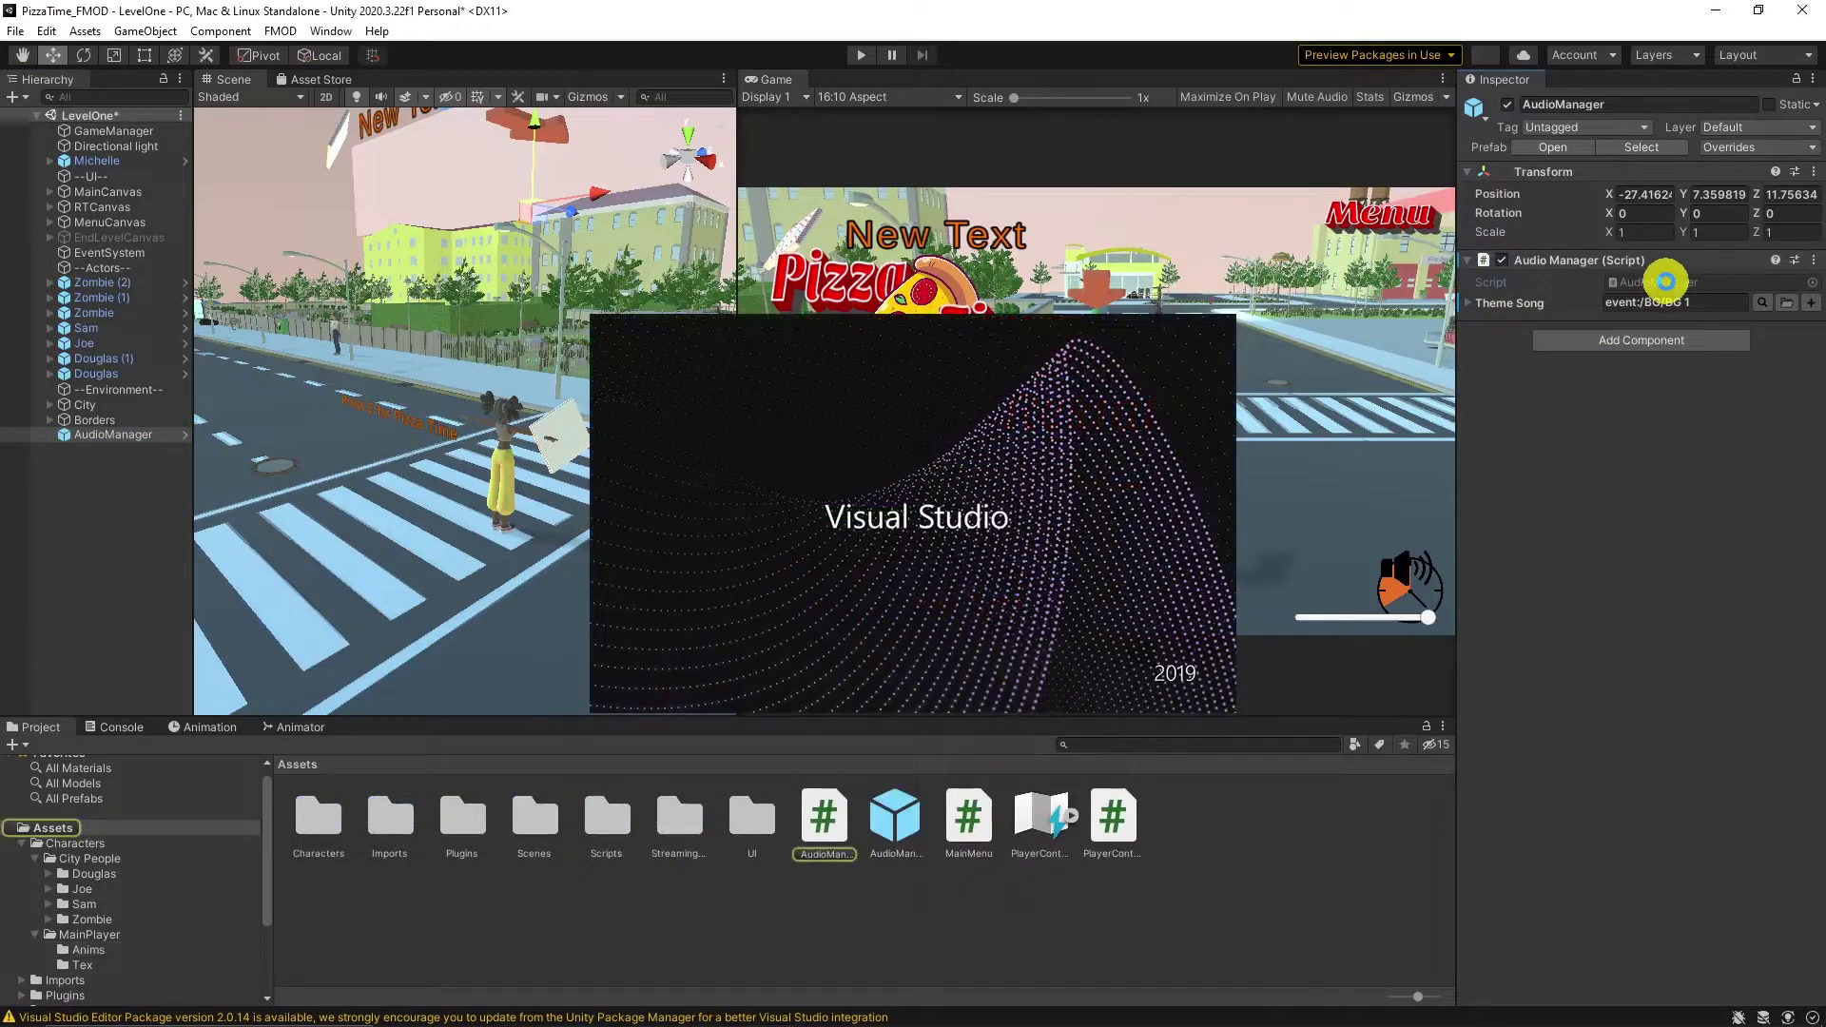
Step: Duplicate the theme song's EventReference and EventInstance declarations directly below the originals in the AudioManager class
scroll(681, 293, "up", 3)
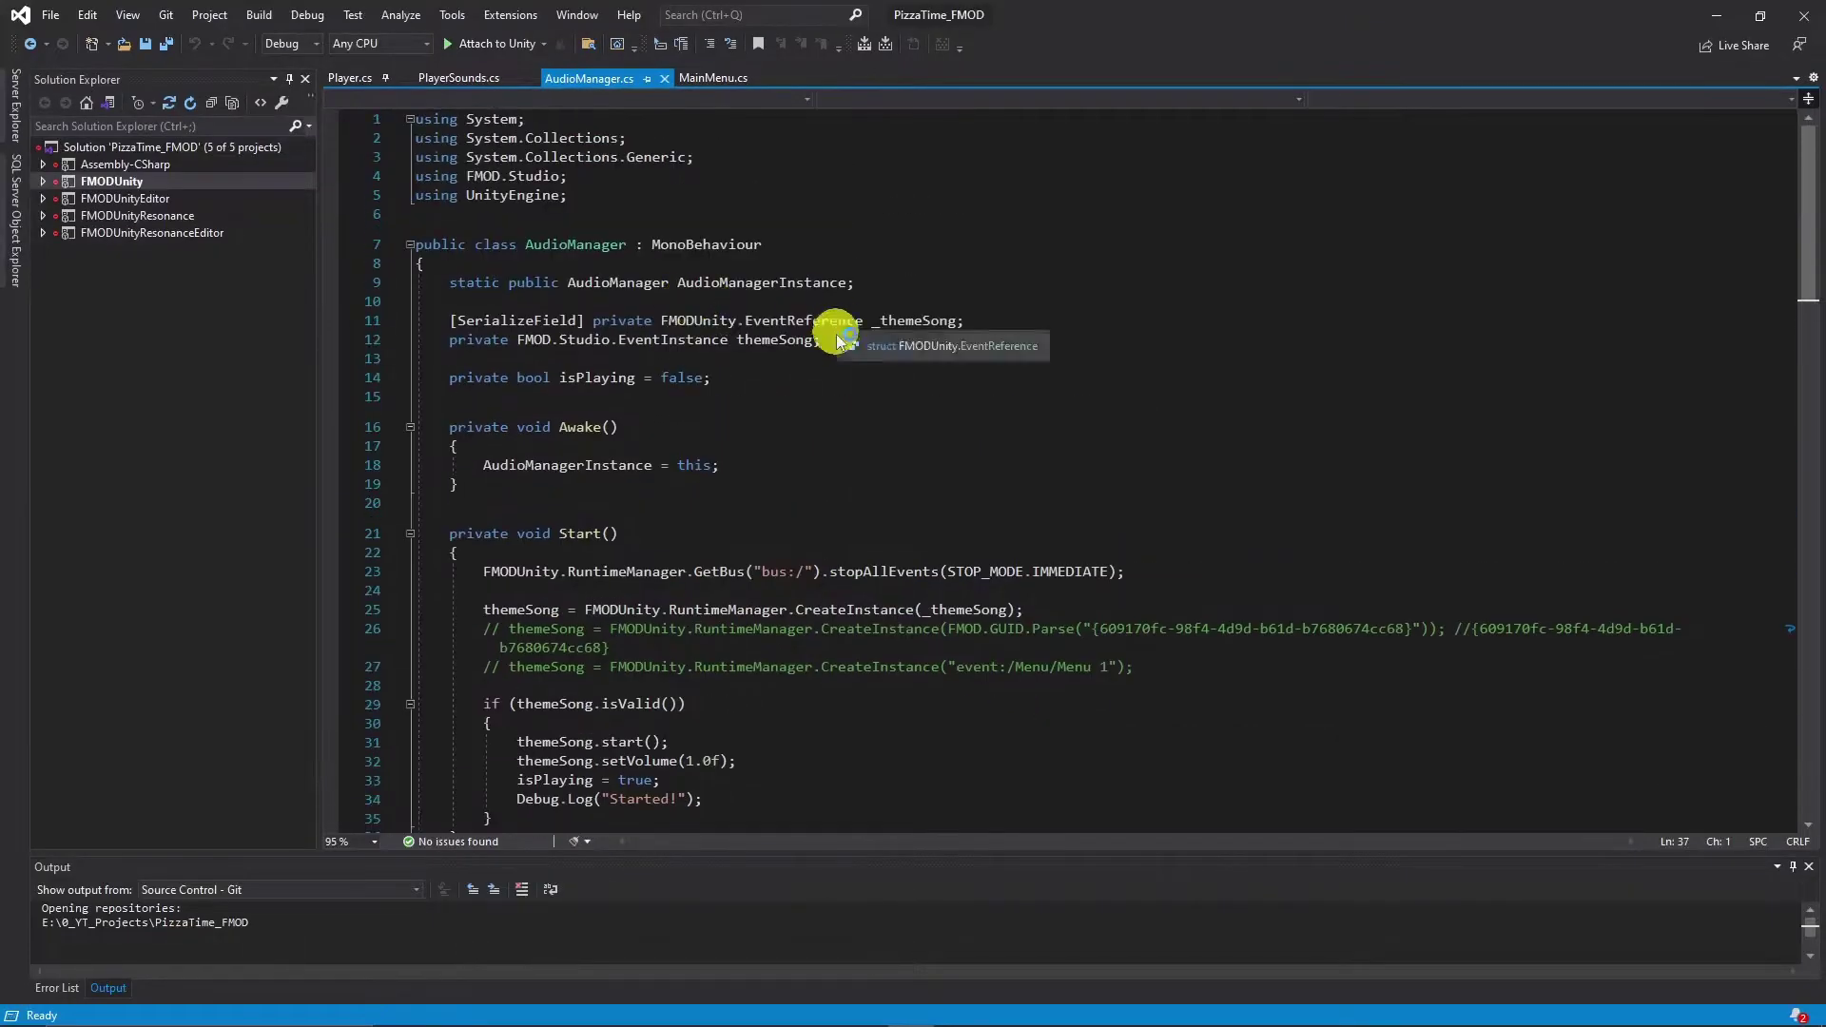
left_click_drag(821, 339, 450, 320)
key("ctrl+c")
left_click(888, 339)
key("Return")
key("ctrl+v")
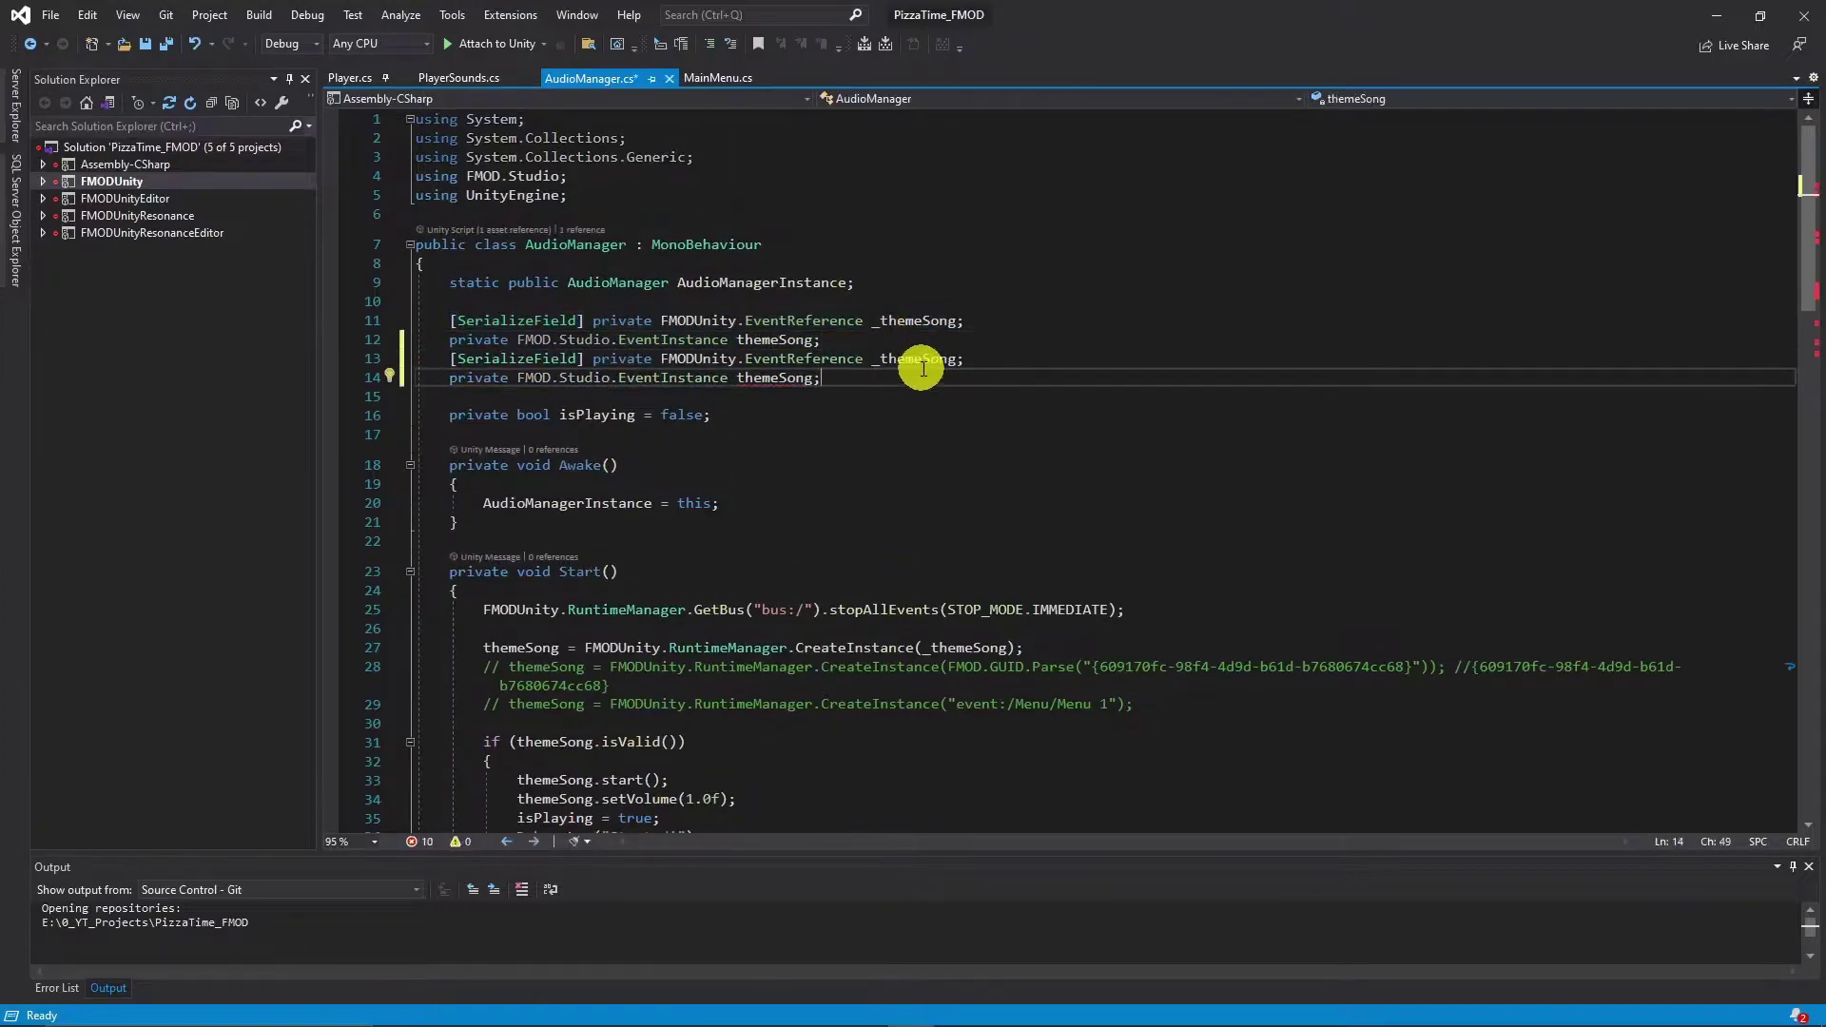
Step: Rename the copied event reference to _clockTick and the copied event instance to clockTick
left_click_drag(921, 361, 880, 358)
type("clock")
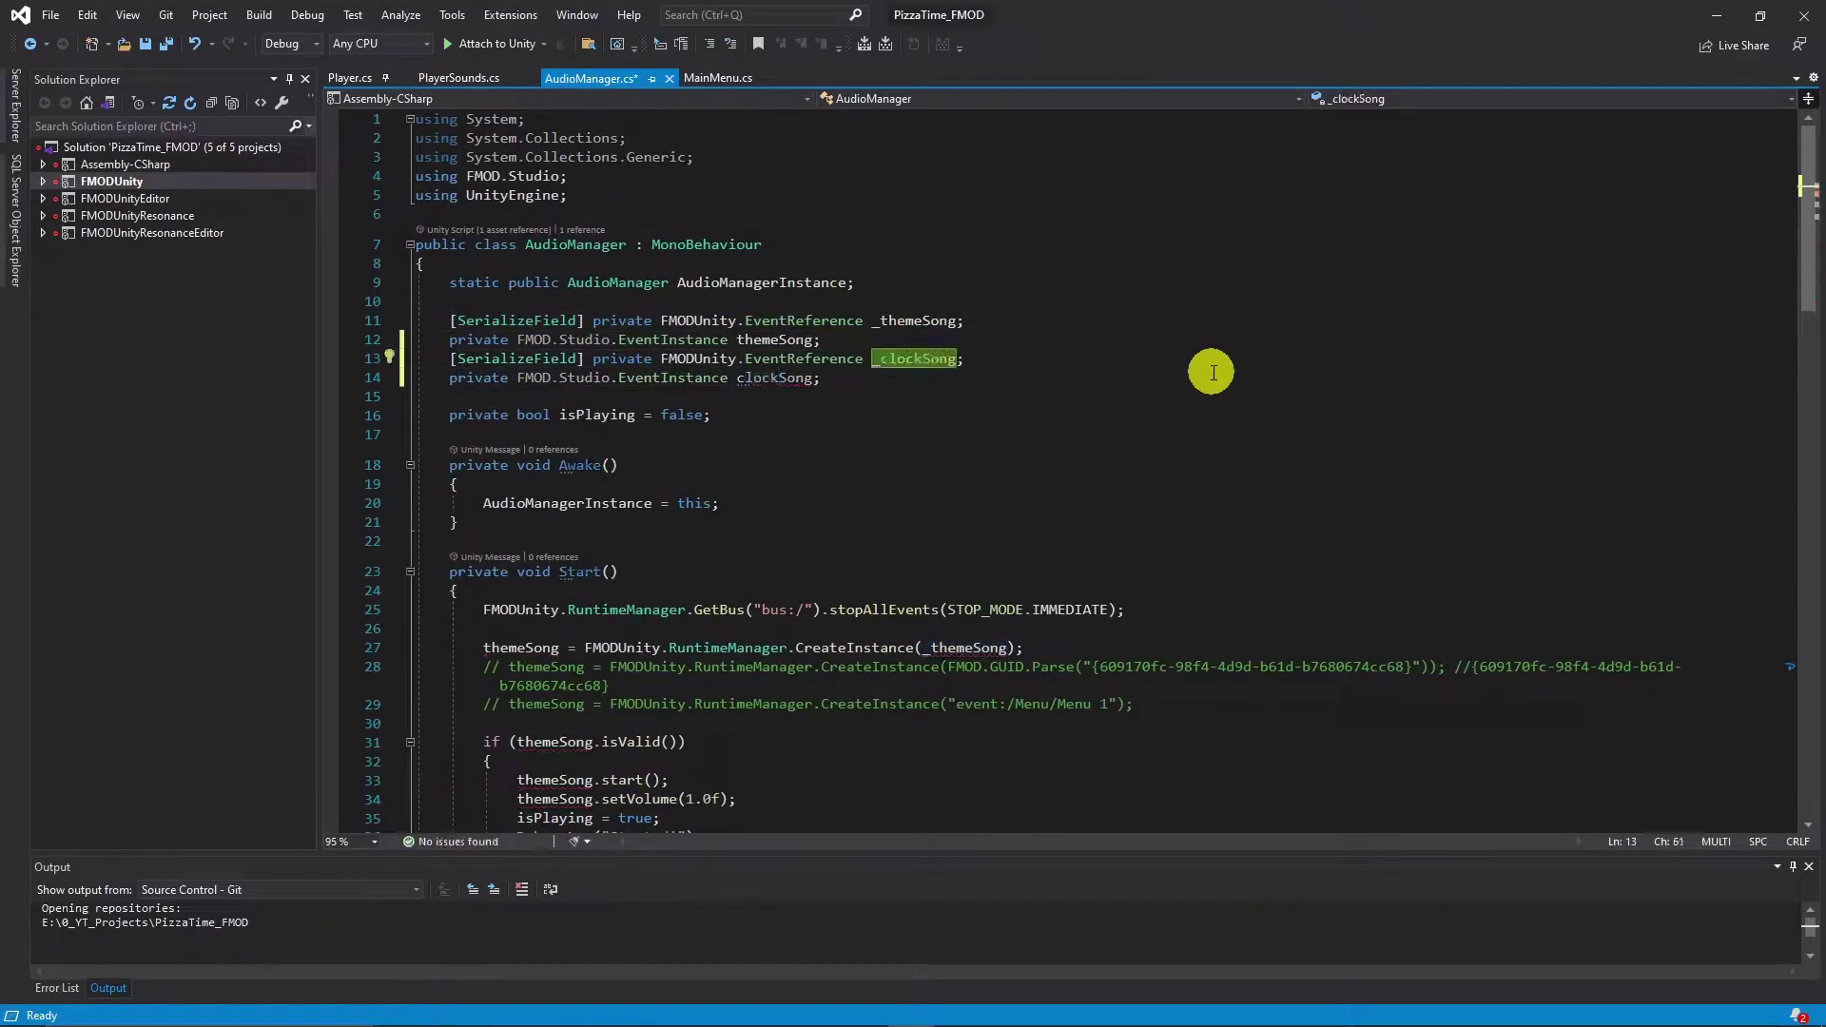
type("Ticj")
key("BackSpace")
type("k")
left_click(1043, 433)
Step: In Start, below the commented theme song lines, assign clockTick = FMODUnity.RuntimeManager.CreateInstance(_clockTick);
scroll(924, 451, "down", 3)
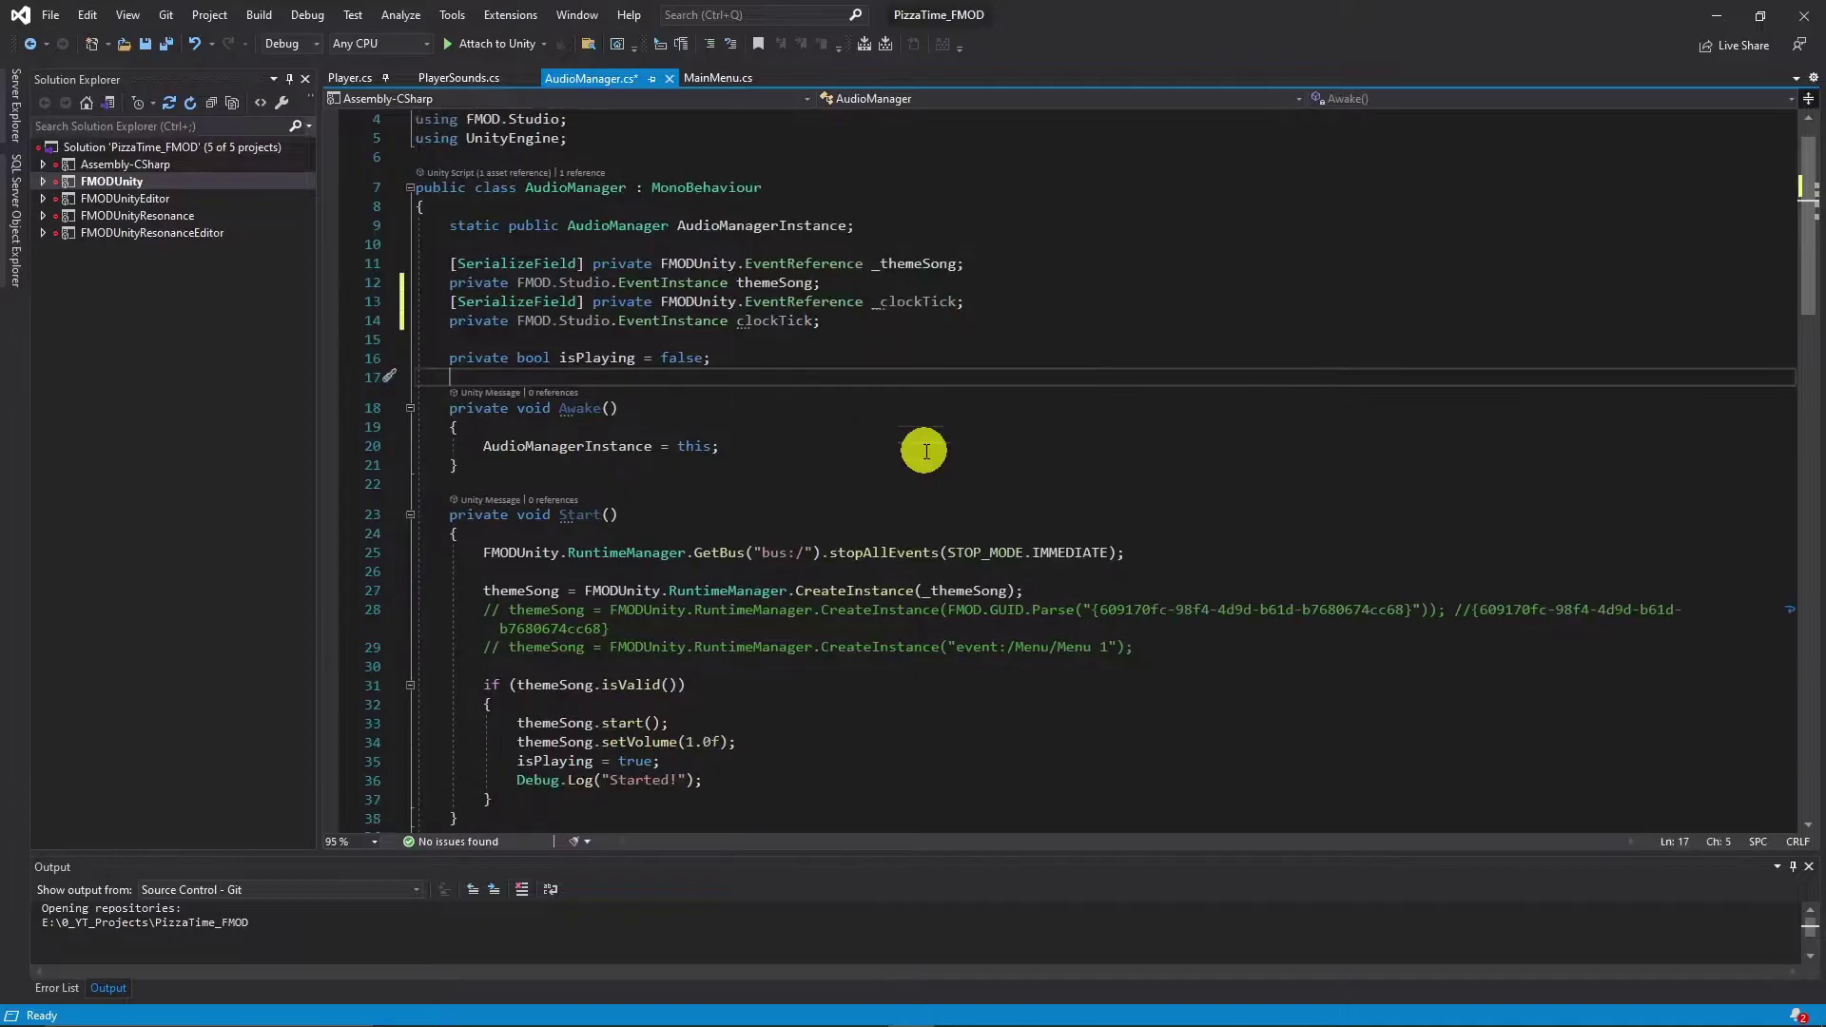
left_click_drag(491, 685, 482, 571)
left_click(529, 666)
left_click(1200, 455)
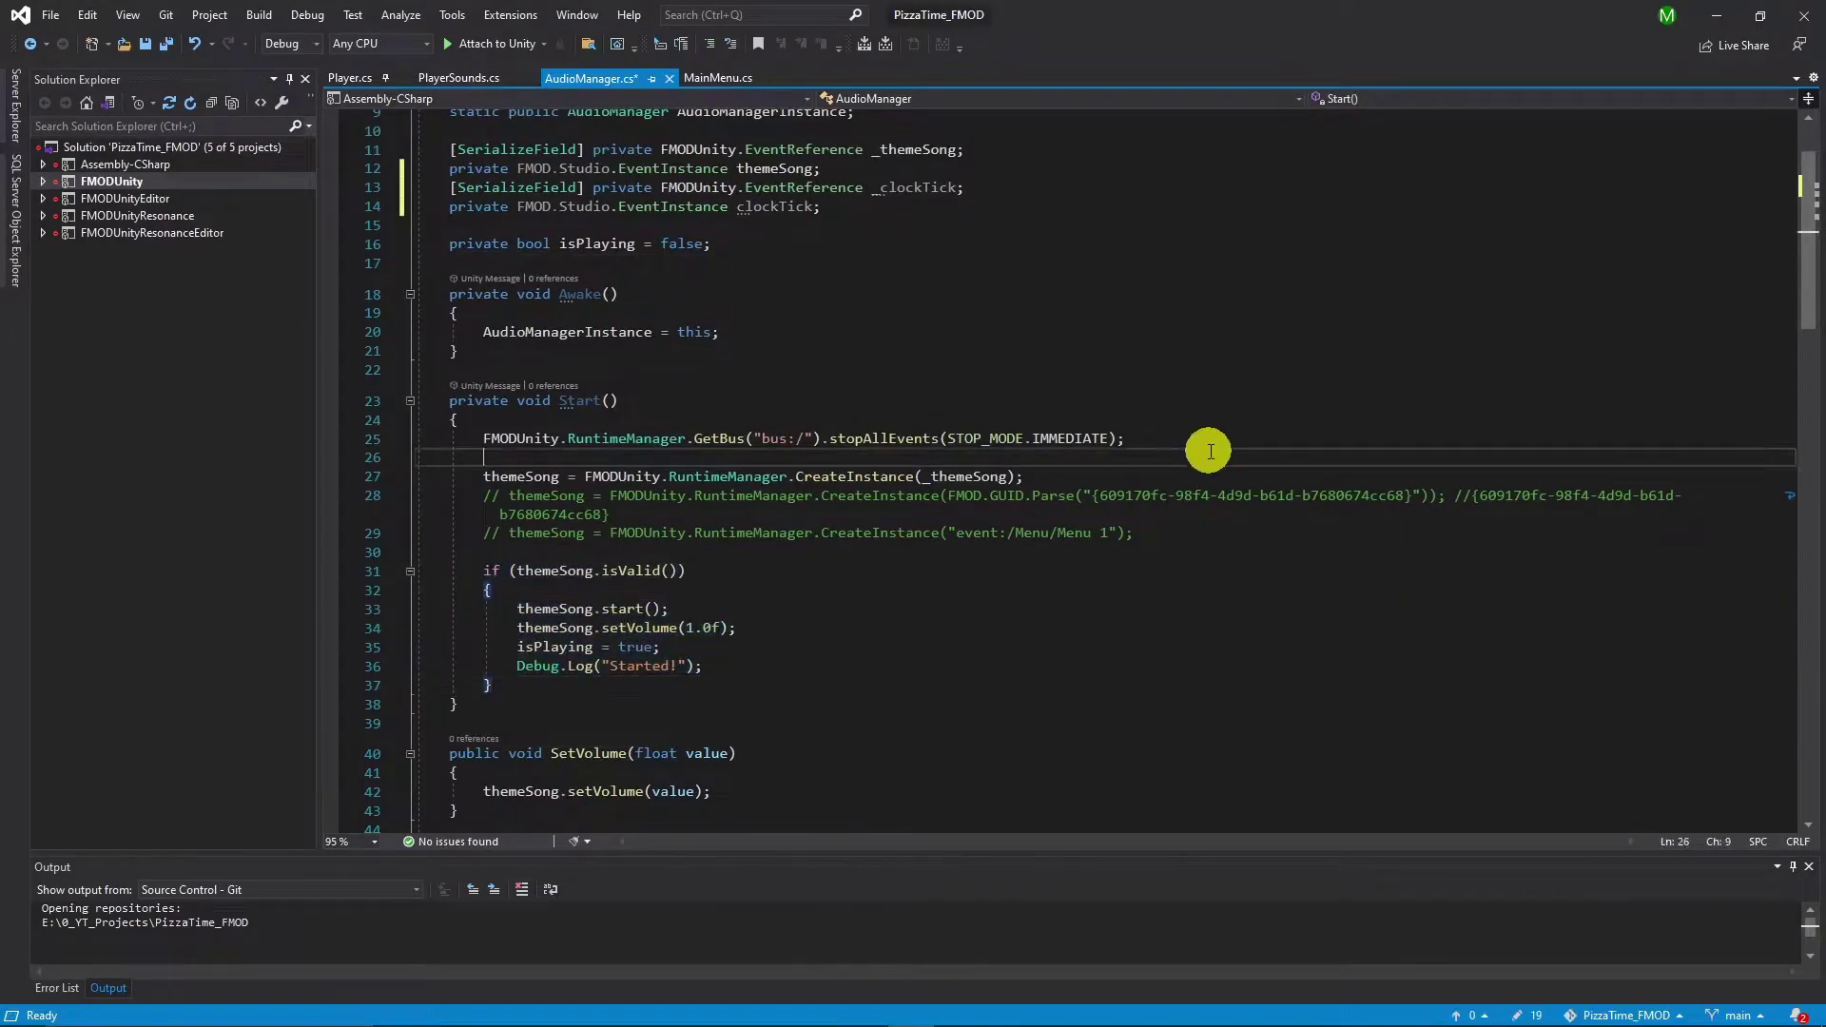
left_click(1150, 534)
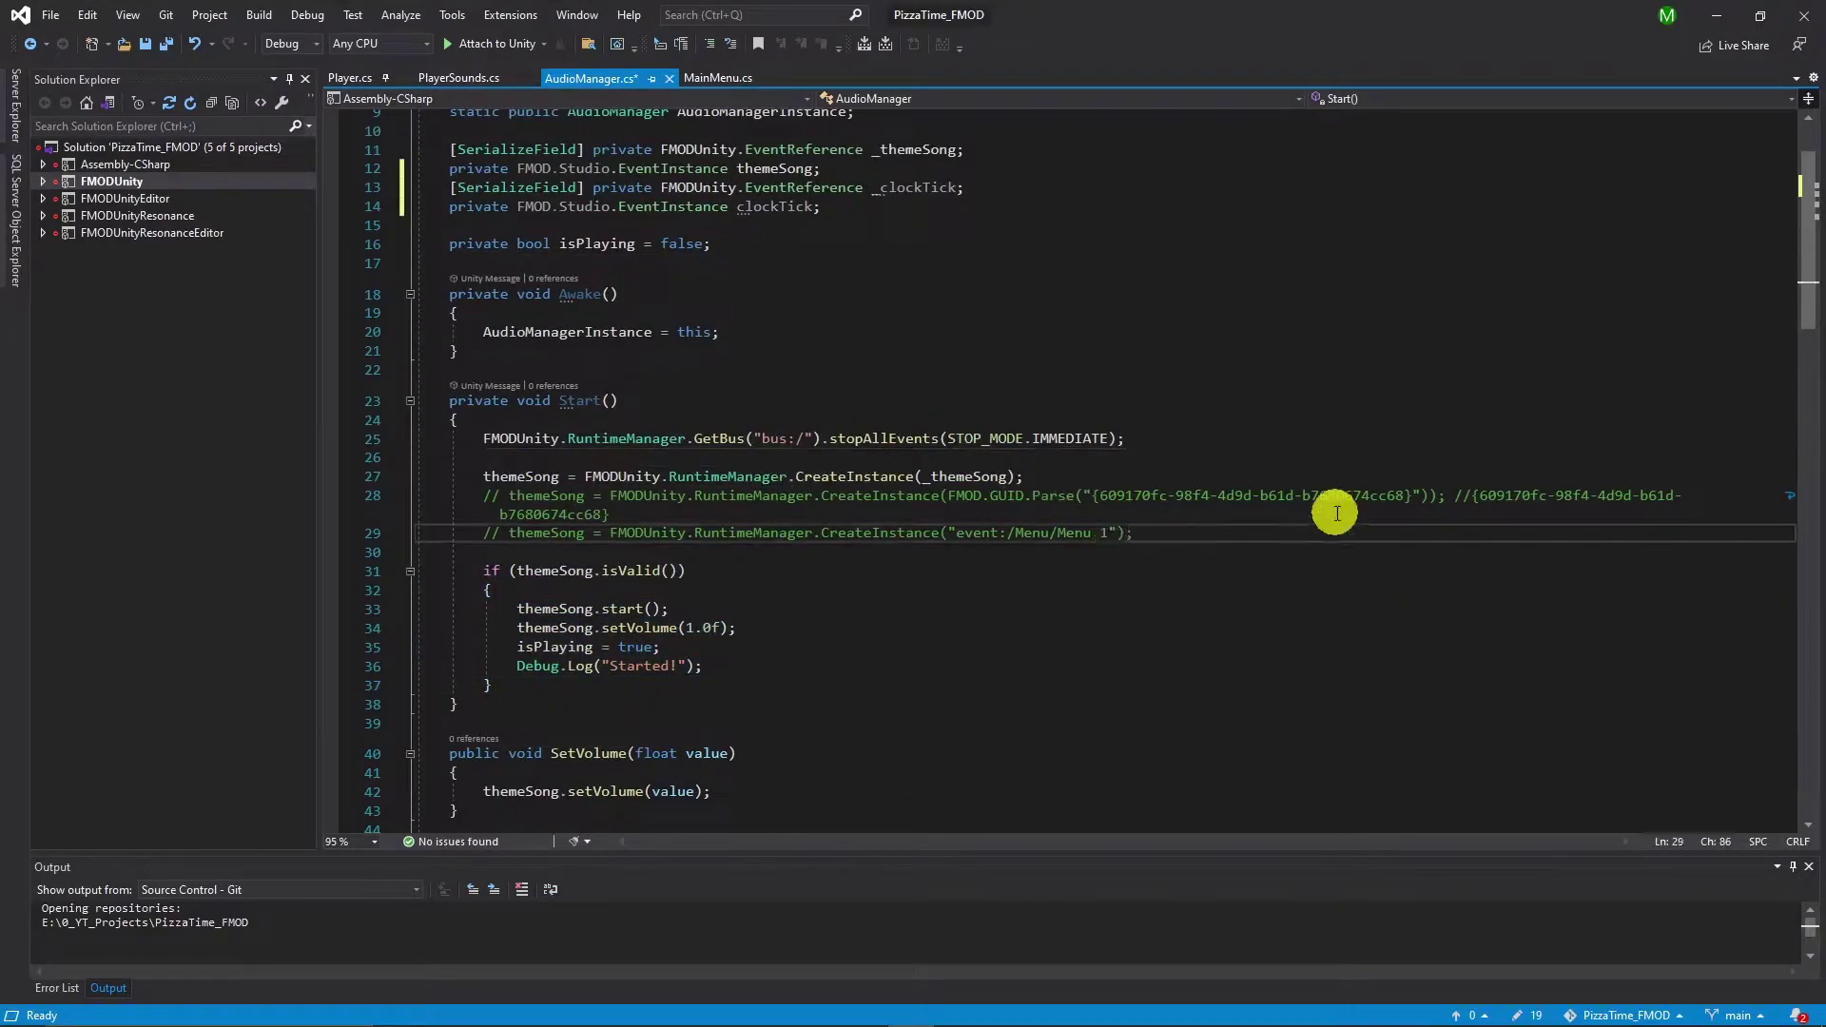
key("Return")
type("clockTick =")
left_click_drag(1046, 478, 586, 479)
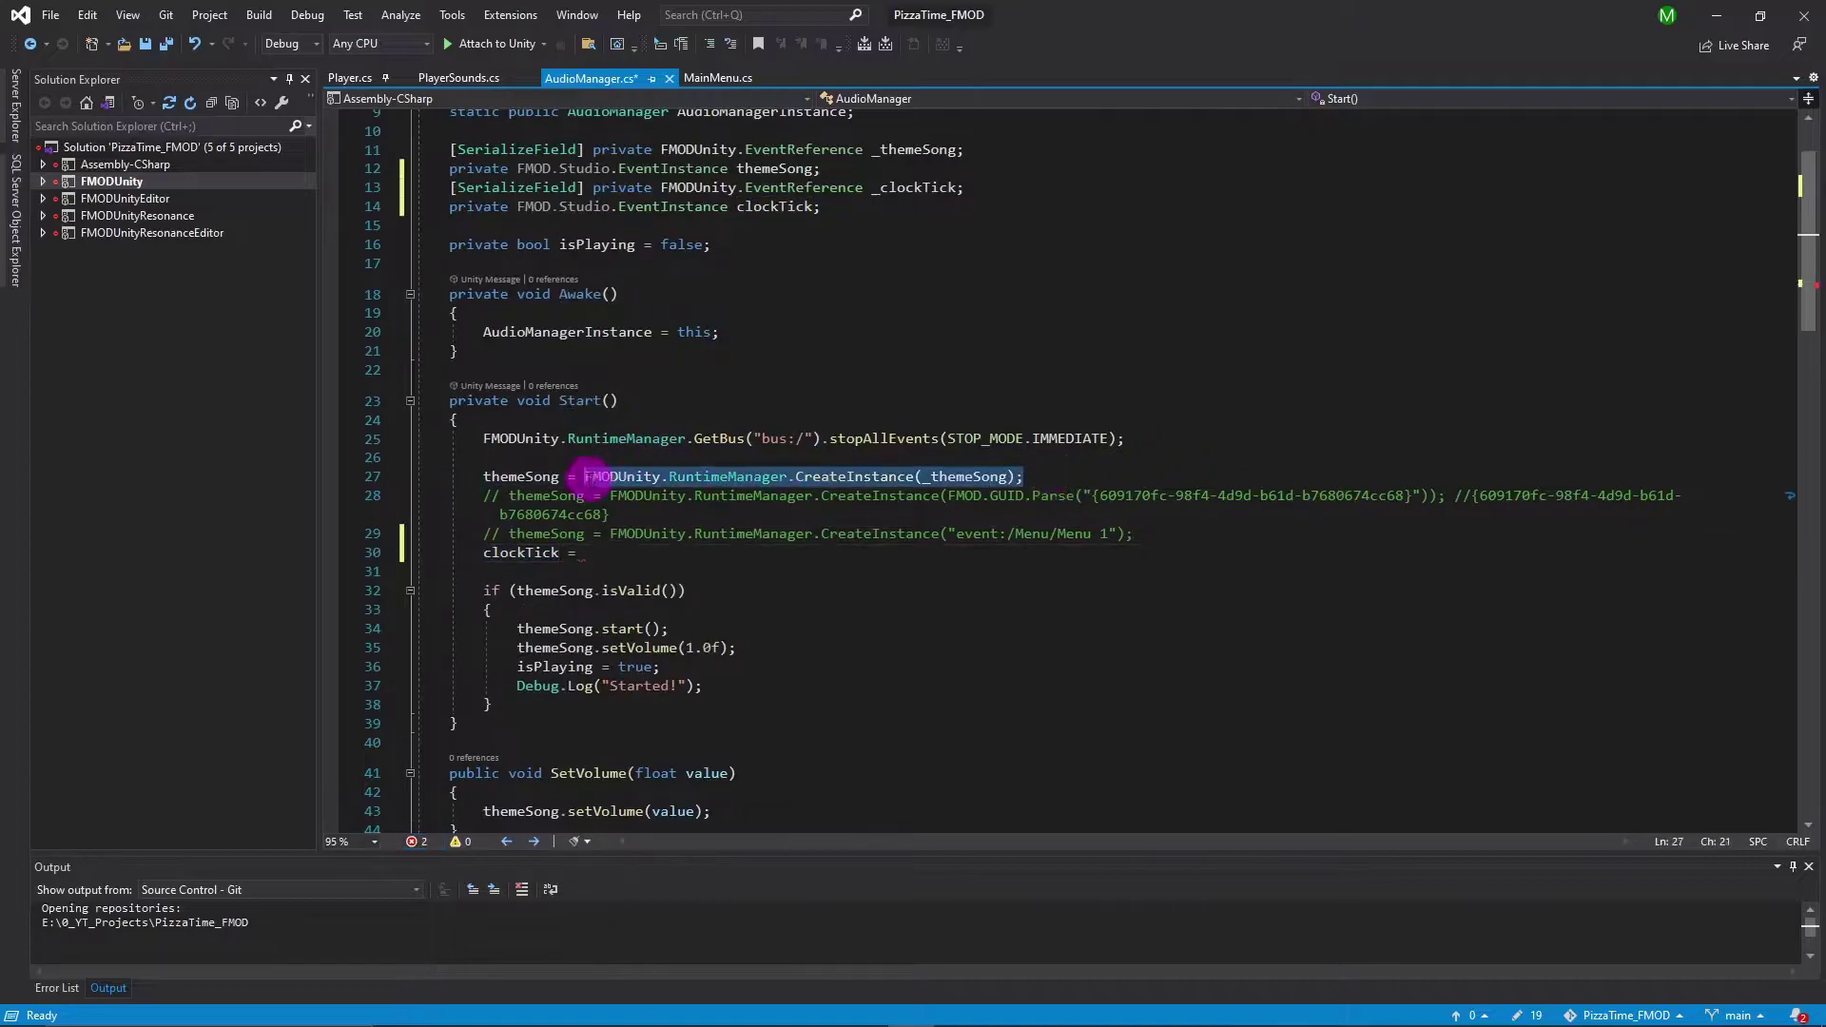
key("ctrl+c")
left_click(958, 555)
type("=")
key("ctrl+v")
double_click(989, 553)
type("_clockTick")
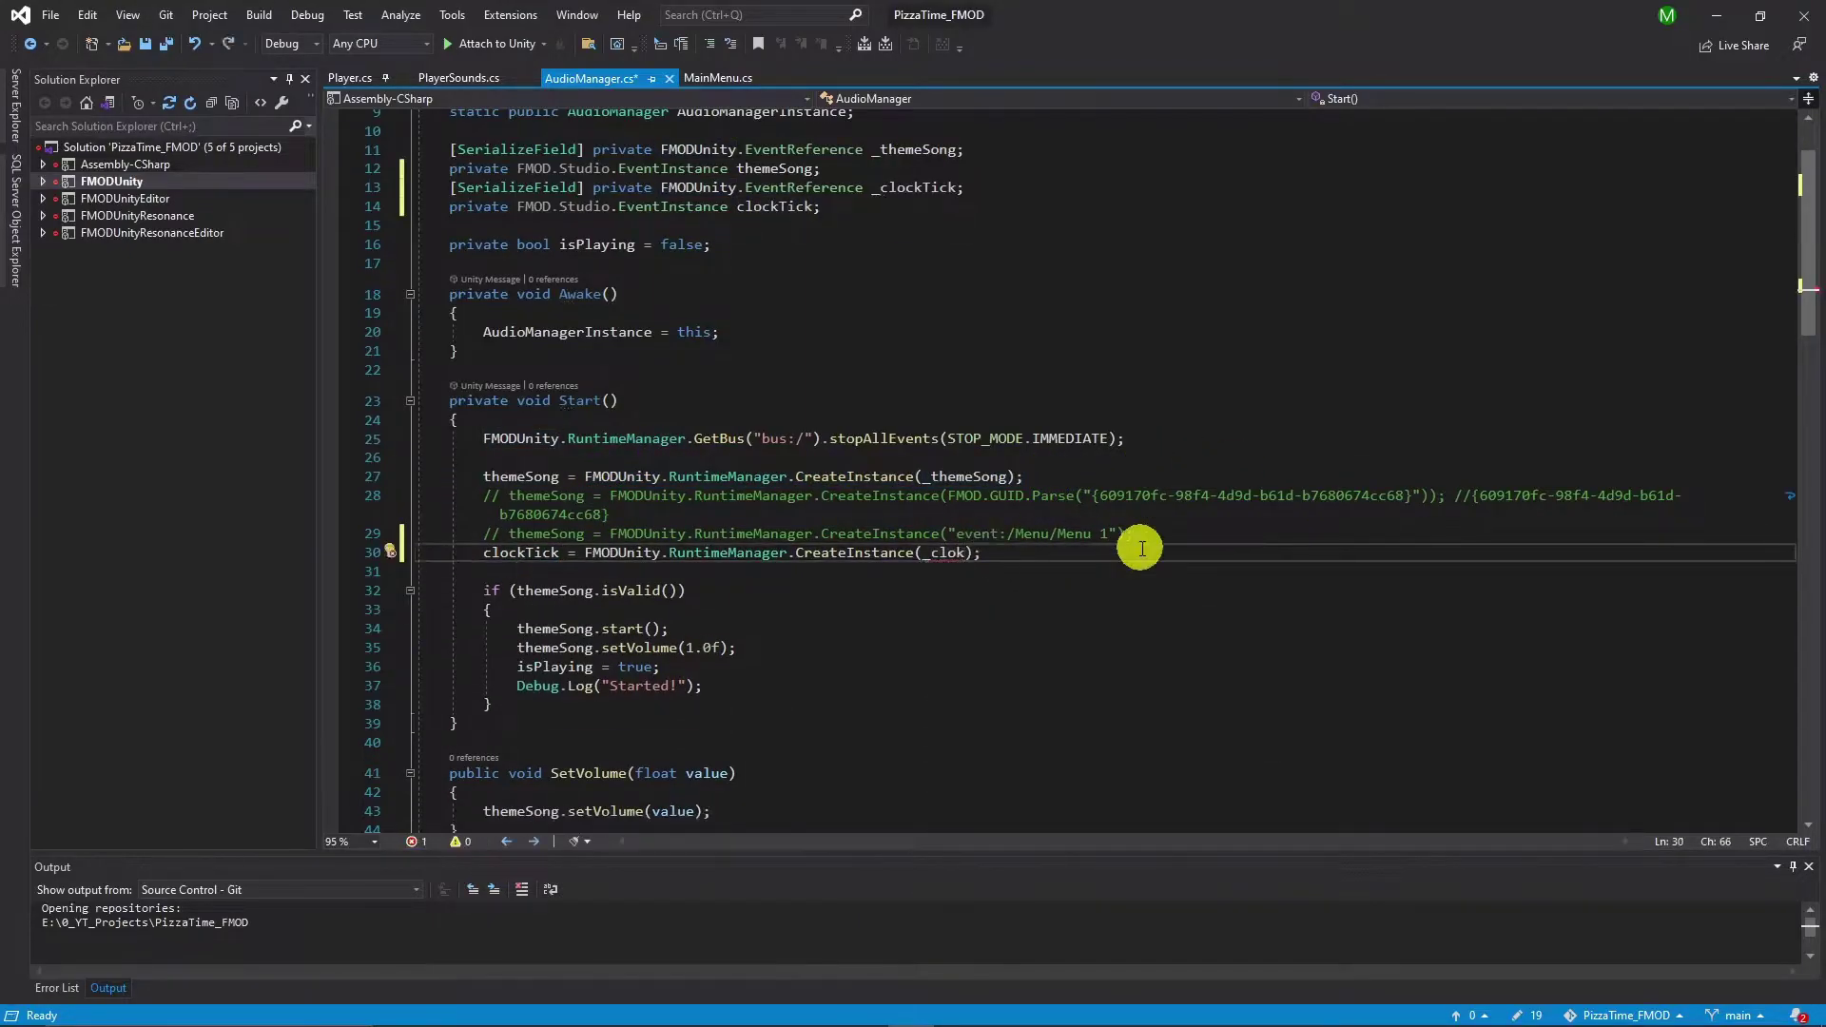
Step: Duplicate the themeSong.isValid() block below the original at the end of Start
left_click_drag(483, 591, 522, 704)
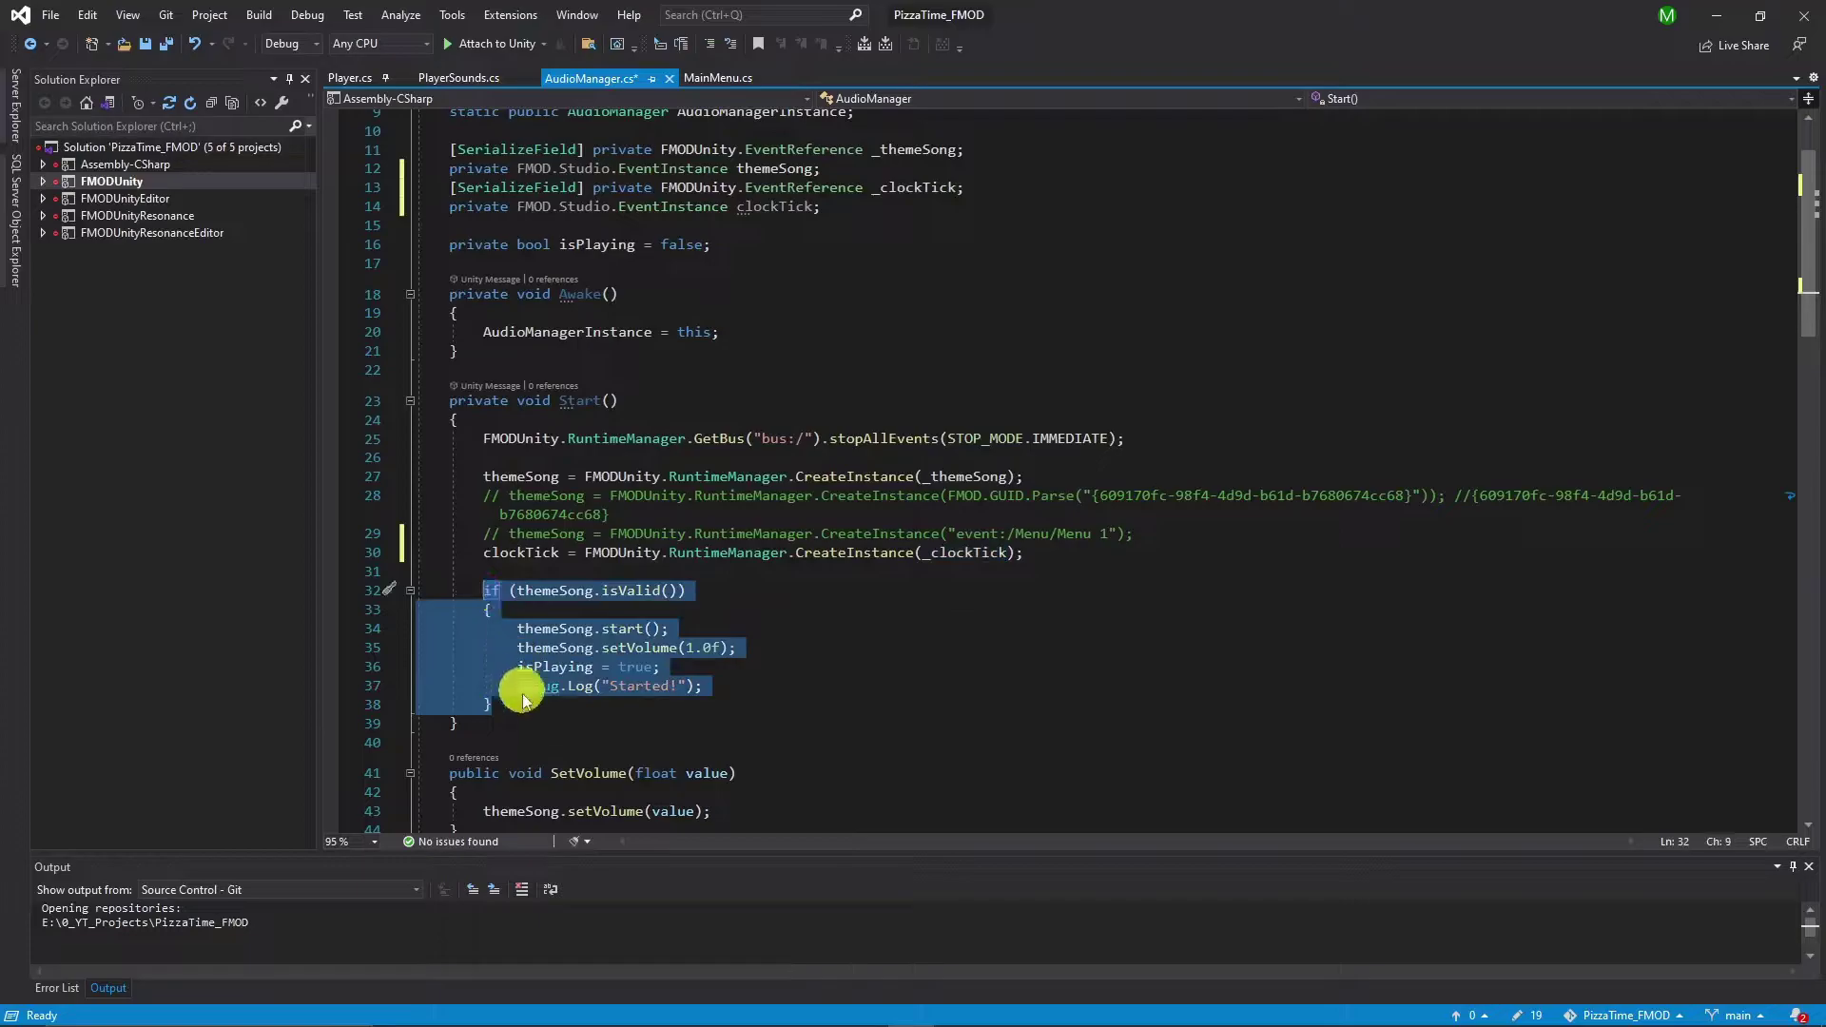
key("ctrl+c")
left_click(517, 703)
key("Return")
key("Return")
key("ctrl+v")
Step: Change the copied block to check clockTick.isValid() and run only clockTick.start();
double_click(522, 520)
key("ctrl+c")
double_click(550, 710)
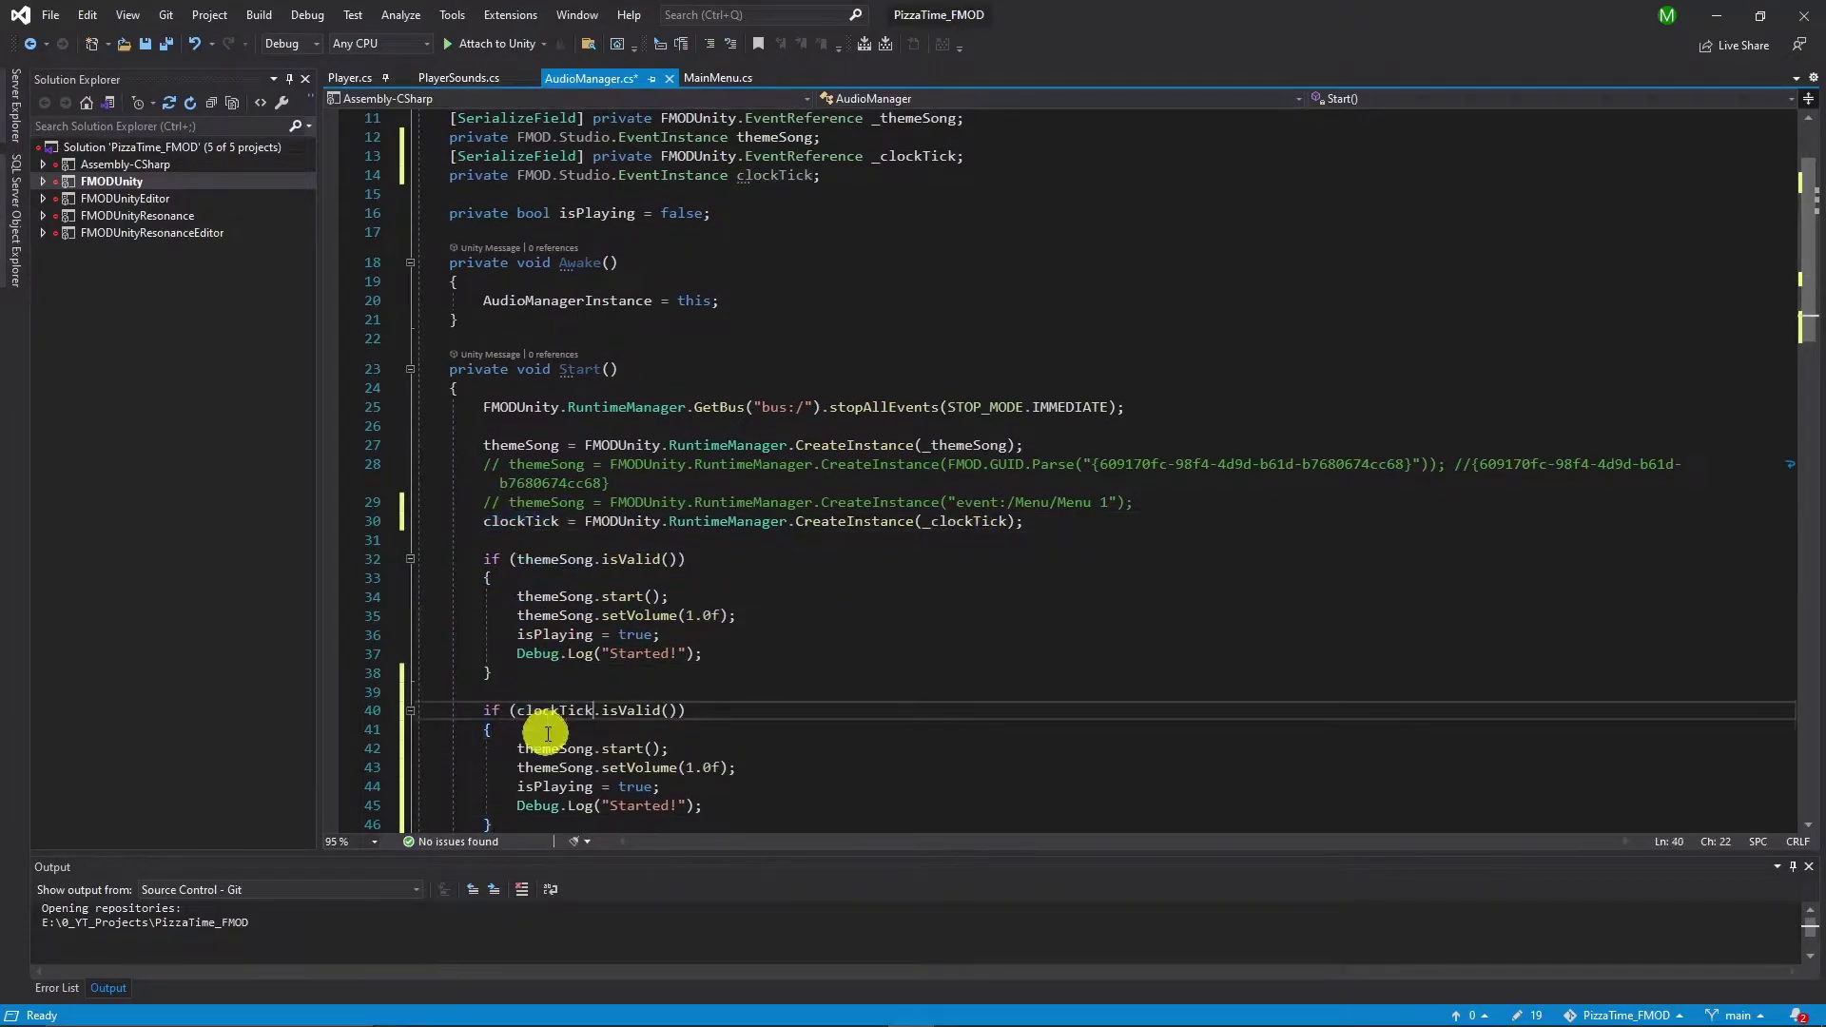
key("ctrl+v")
scroll(570, 647, "down", 2)
double_click(552, 635)
key("ctrl+v")
left_click_drag(711, 693, 684, 635)
key("BackSpace")
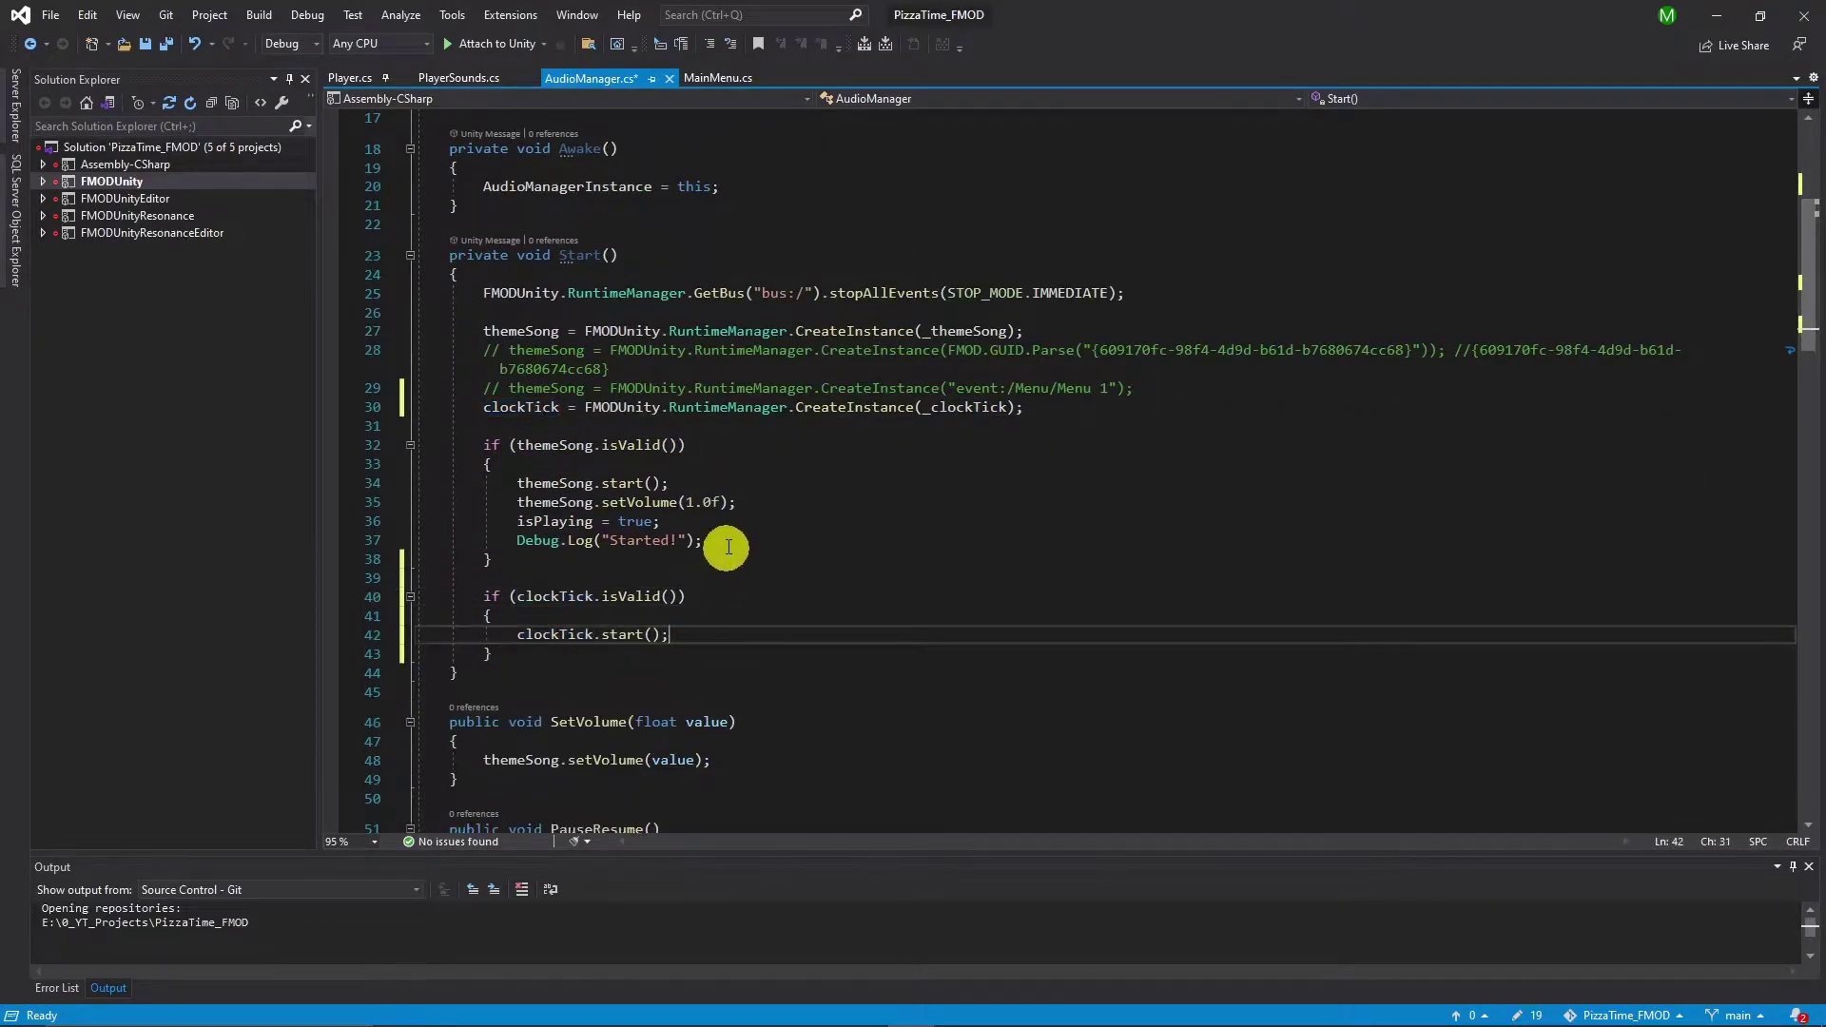
Step: Remove the Debug.Log line from the theme song's isValid block and save the script
left_click_drag(723, 542, 703, 522)
key("BackSpace")
key("ctrl+s")
Step: Add an empty private void Update() method below Start
scroll(704, 622, "down", 2)
left_click(684, 540)
key("Return")
key("Return")
type("private void Update() {  }")
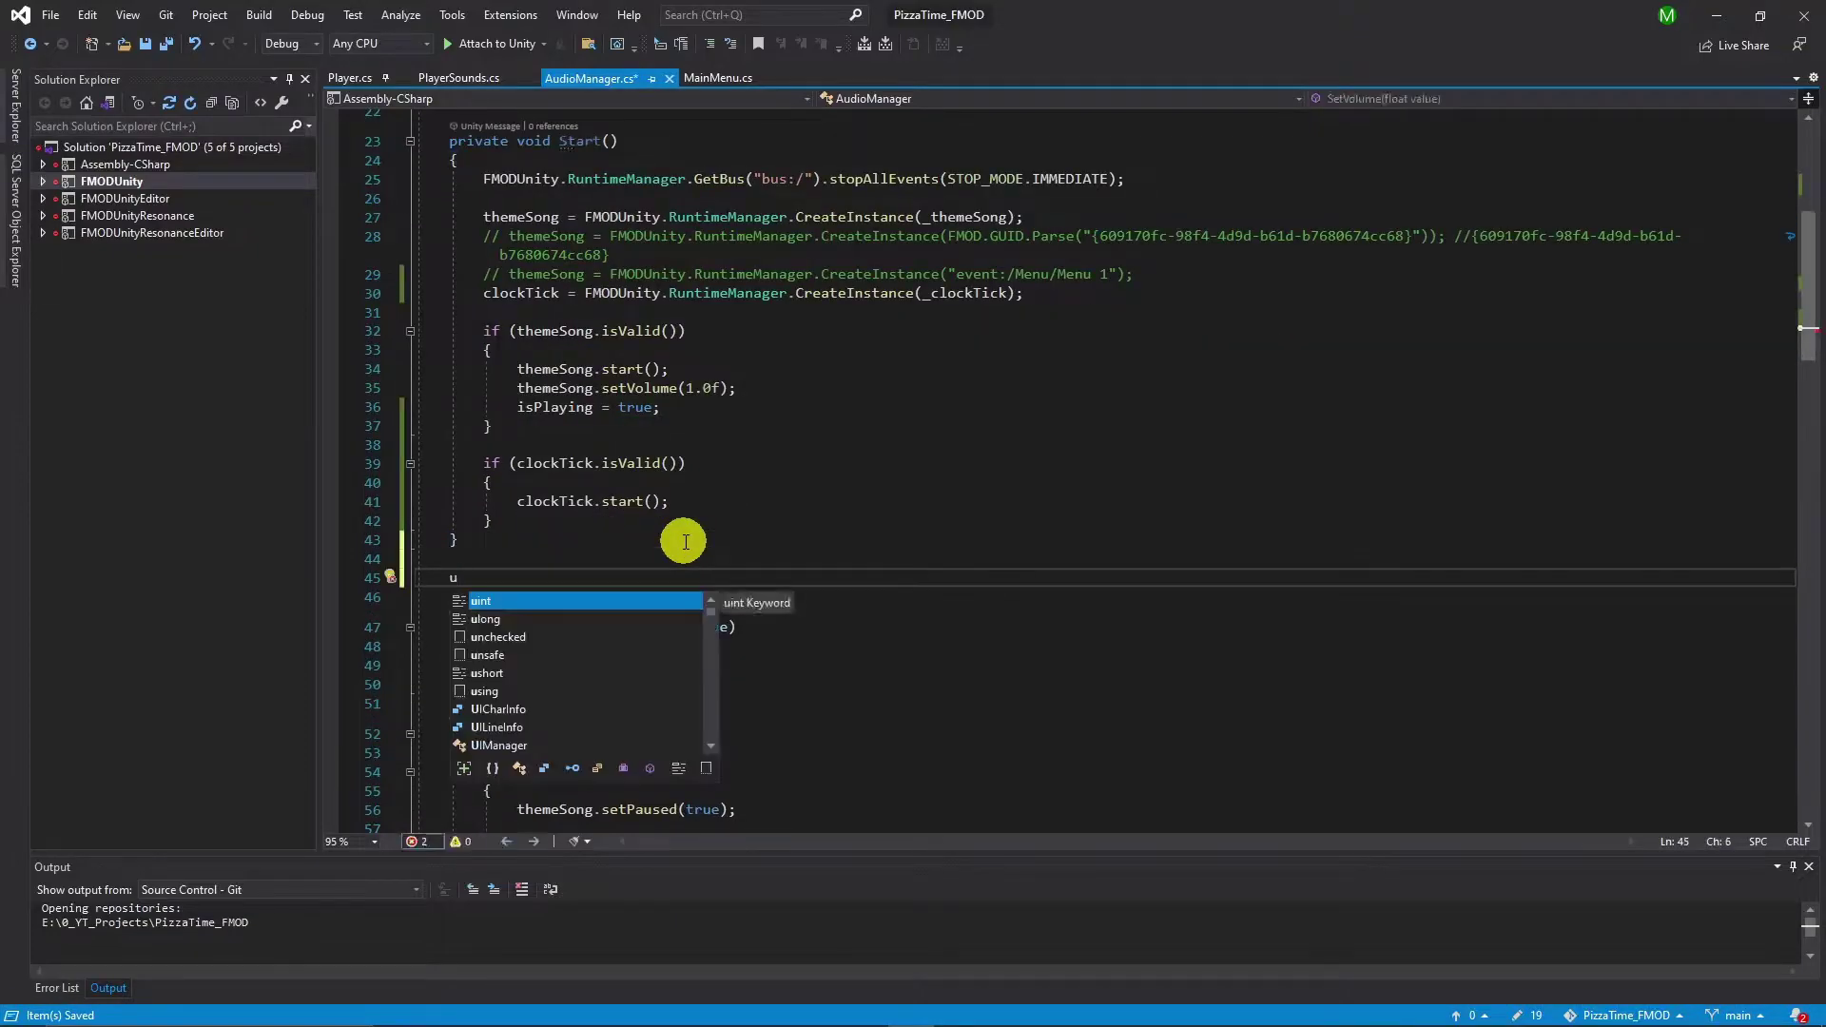
Step: Add an if block in Update with the condition GameManager.timer < 5.0f, followed by an else block
type("if")
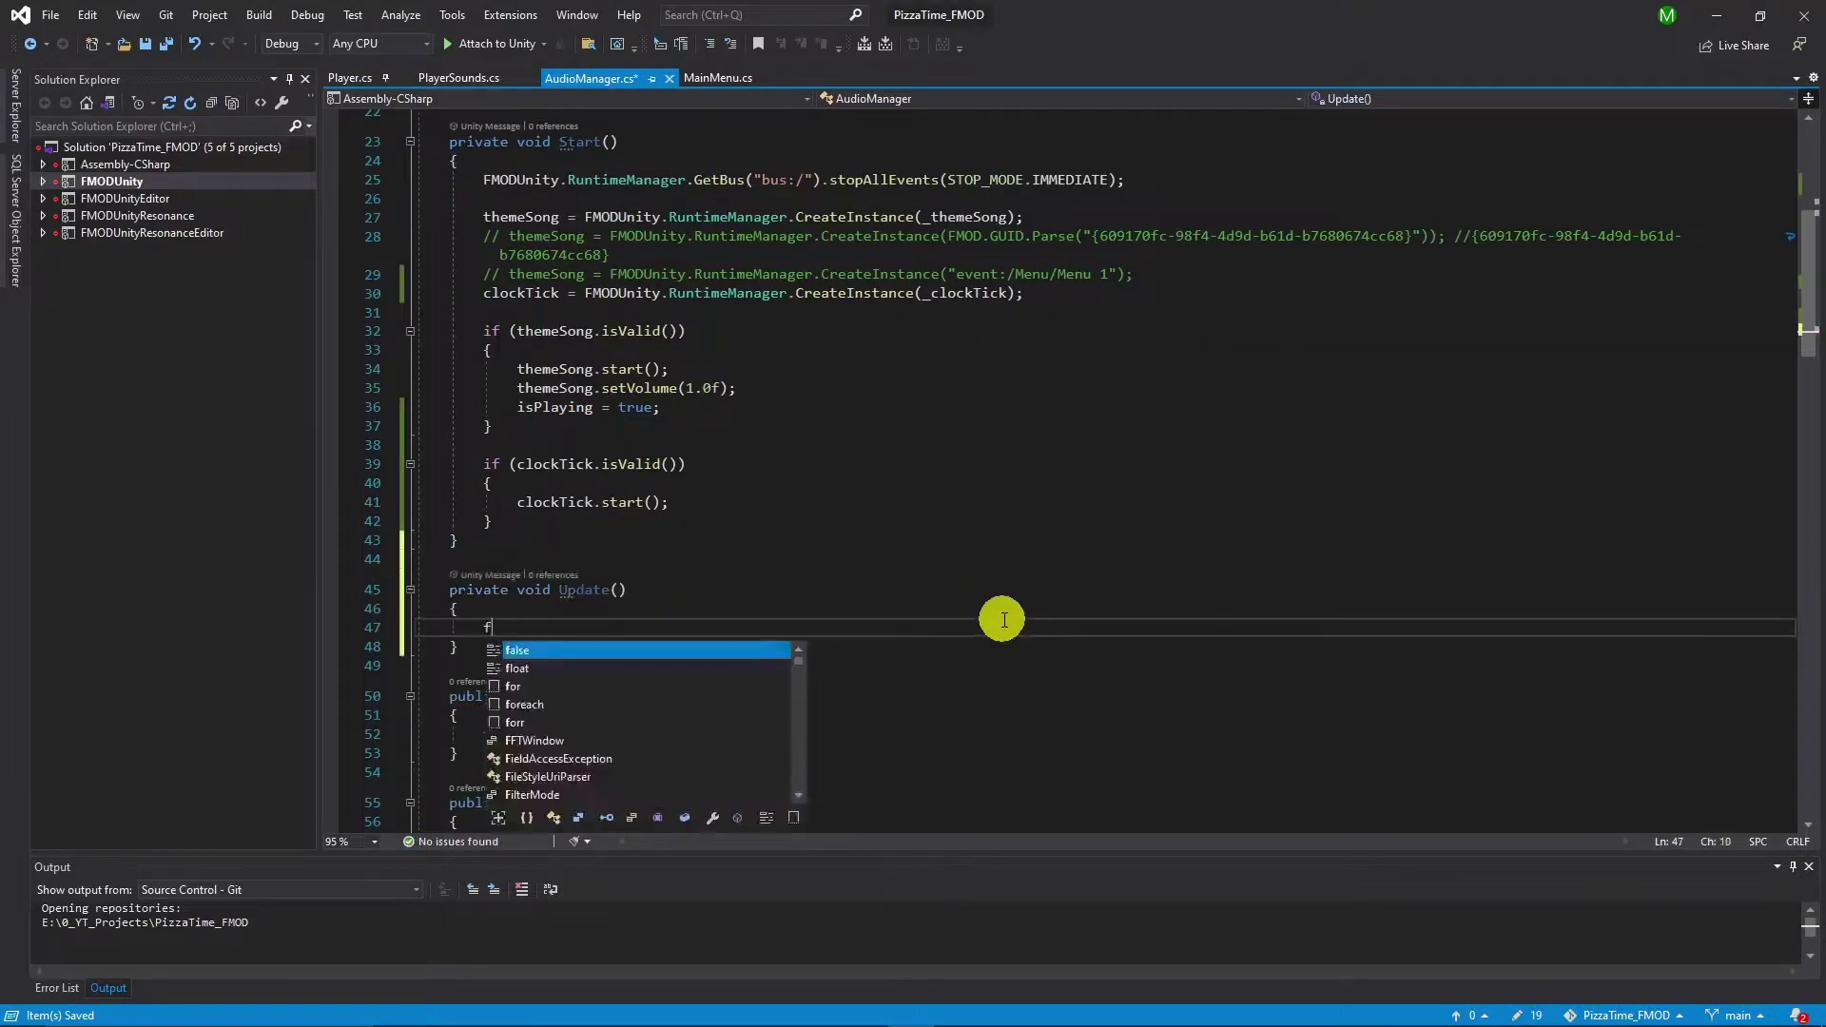
key("Tab")
key("Tab")
type("GameManager.timer <")
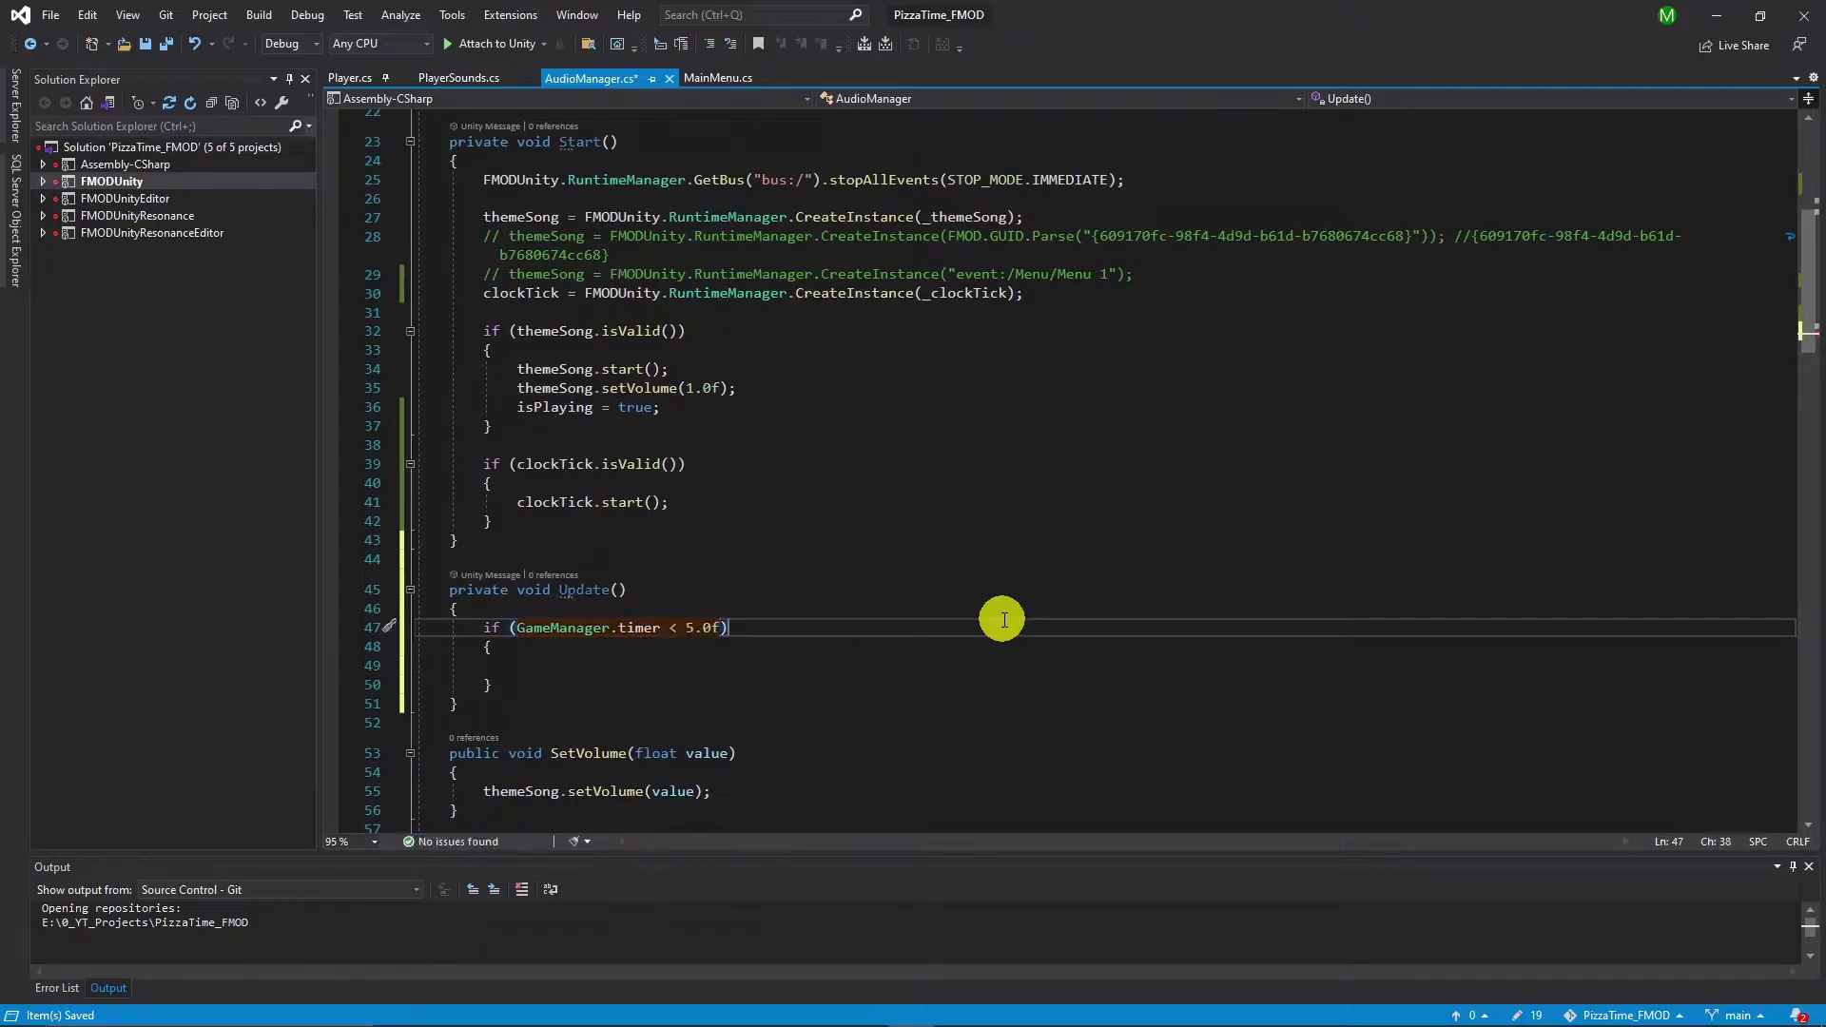
key("Down")
key("Down")
key("Down")
type("else {")
key("Return")
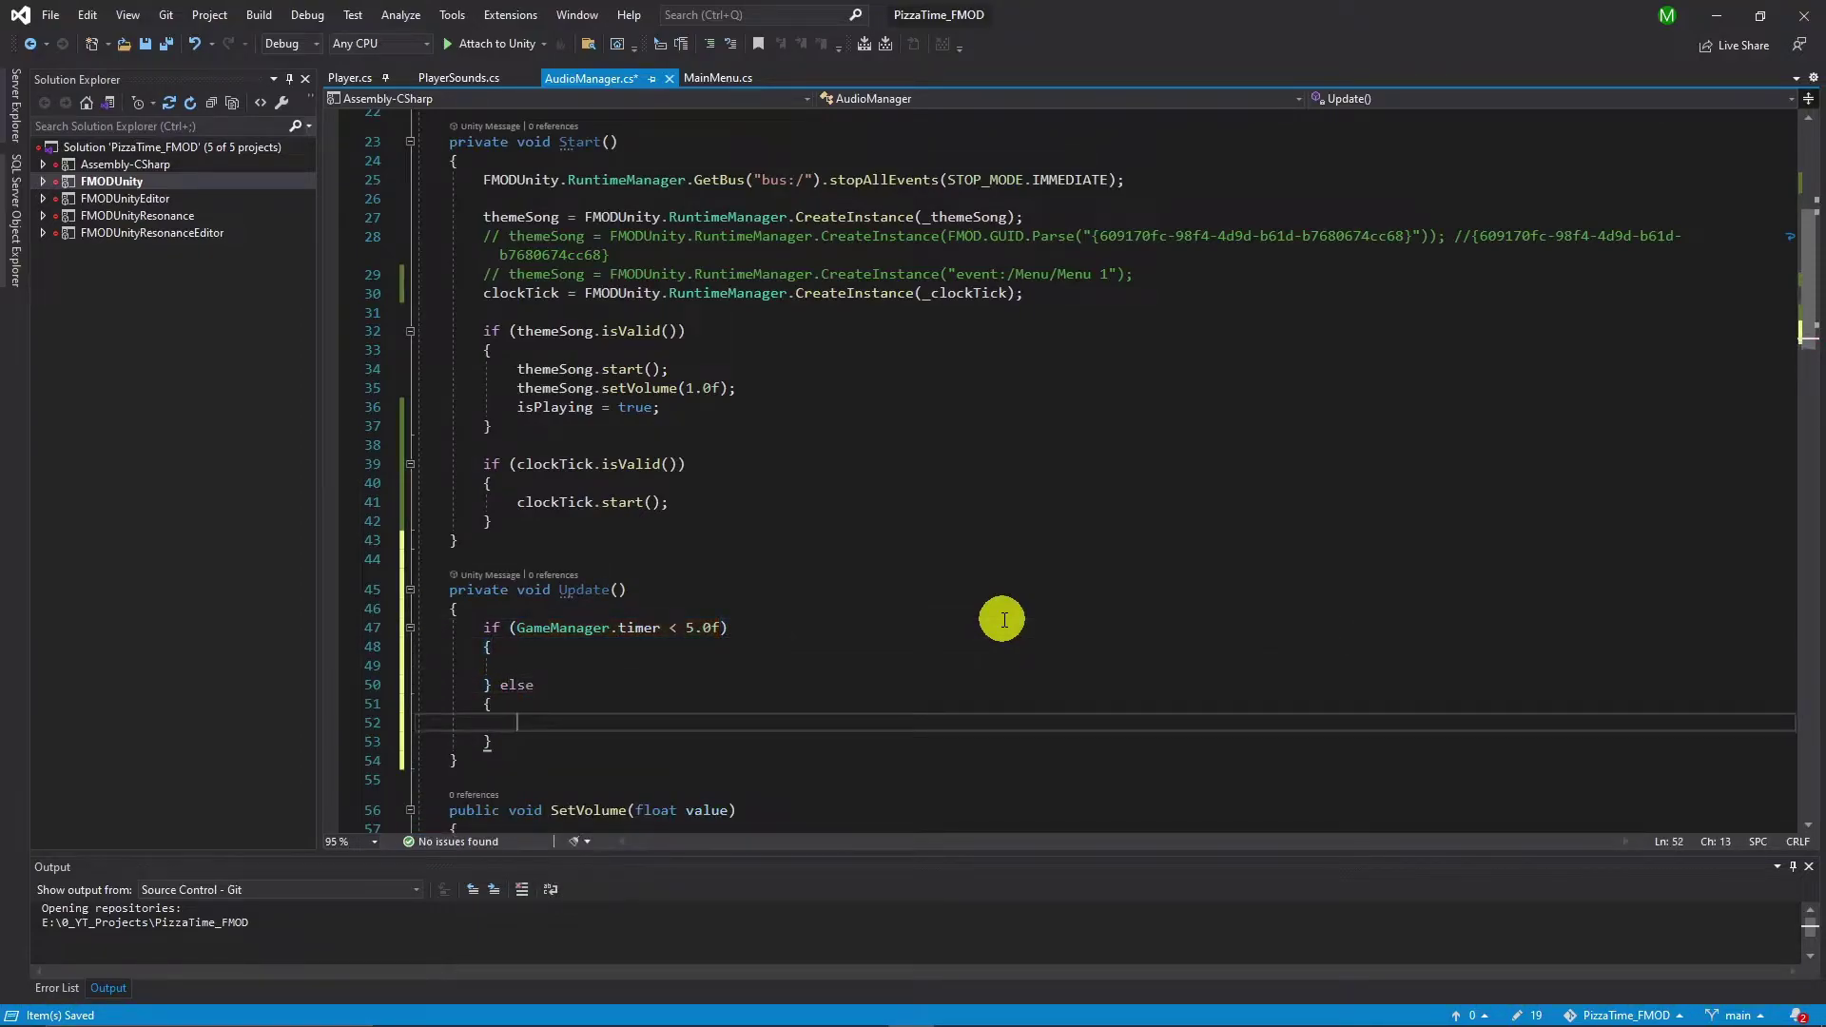
Step: Inside the timer's if block, call clockTick.setParameterByName("Volume", 1);
key("Up")
key("Up")
key("Up")
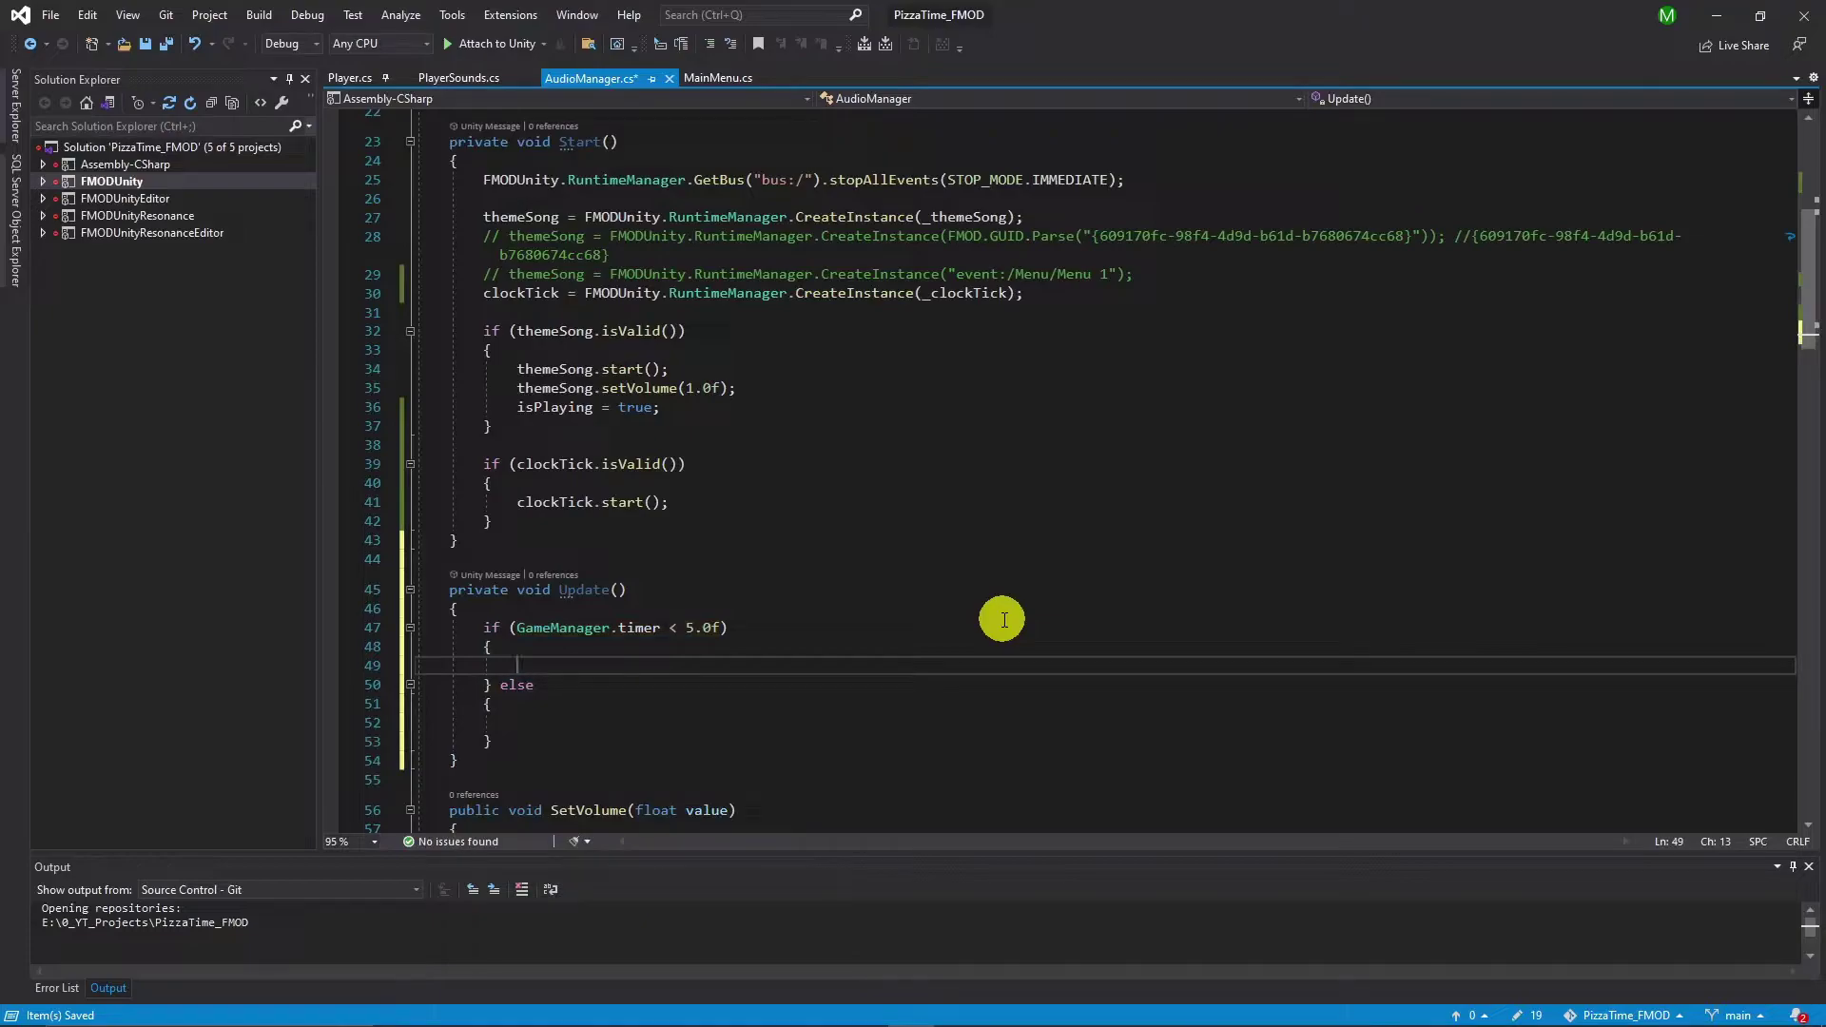
type("clockTick.setpara")
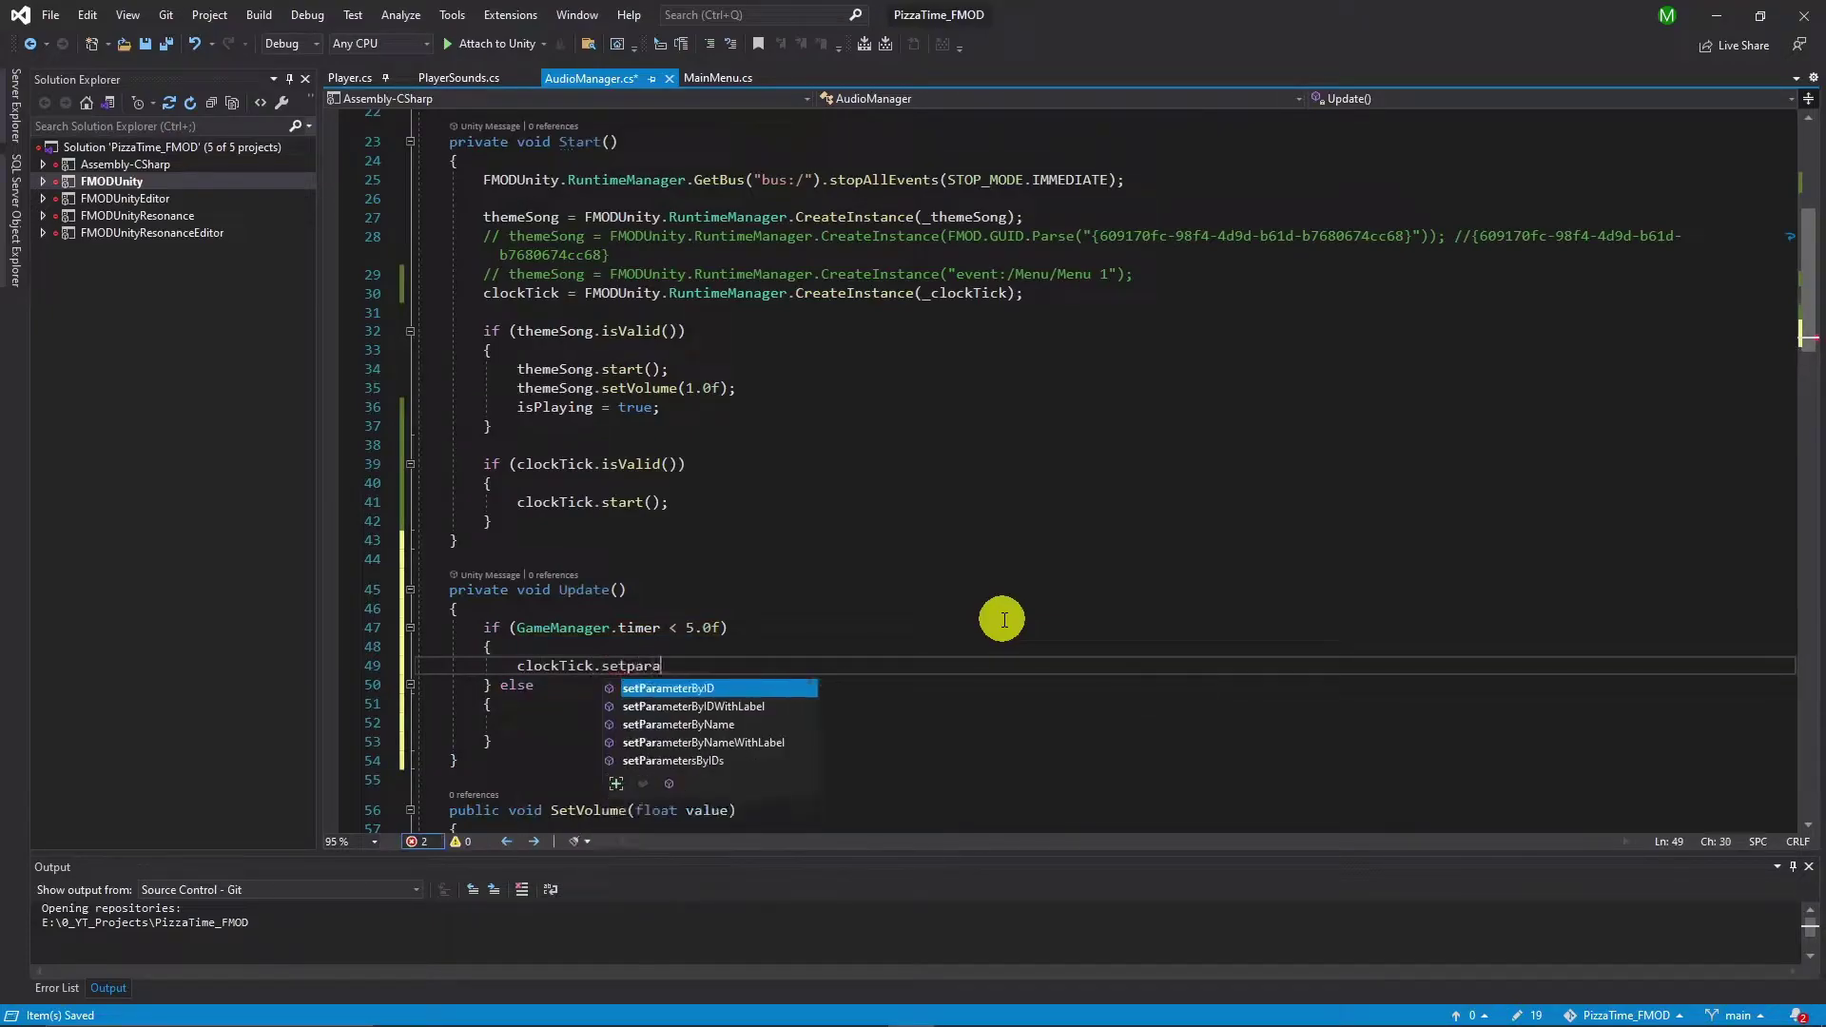
key("Down")
key("Down")
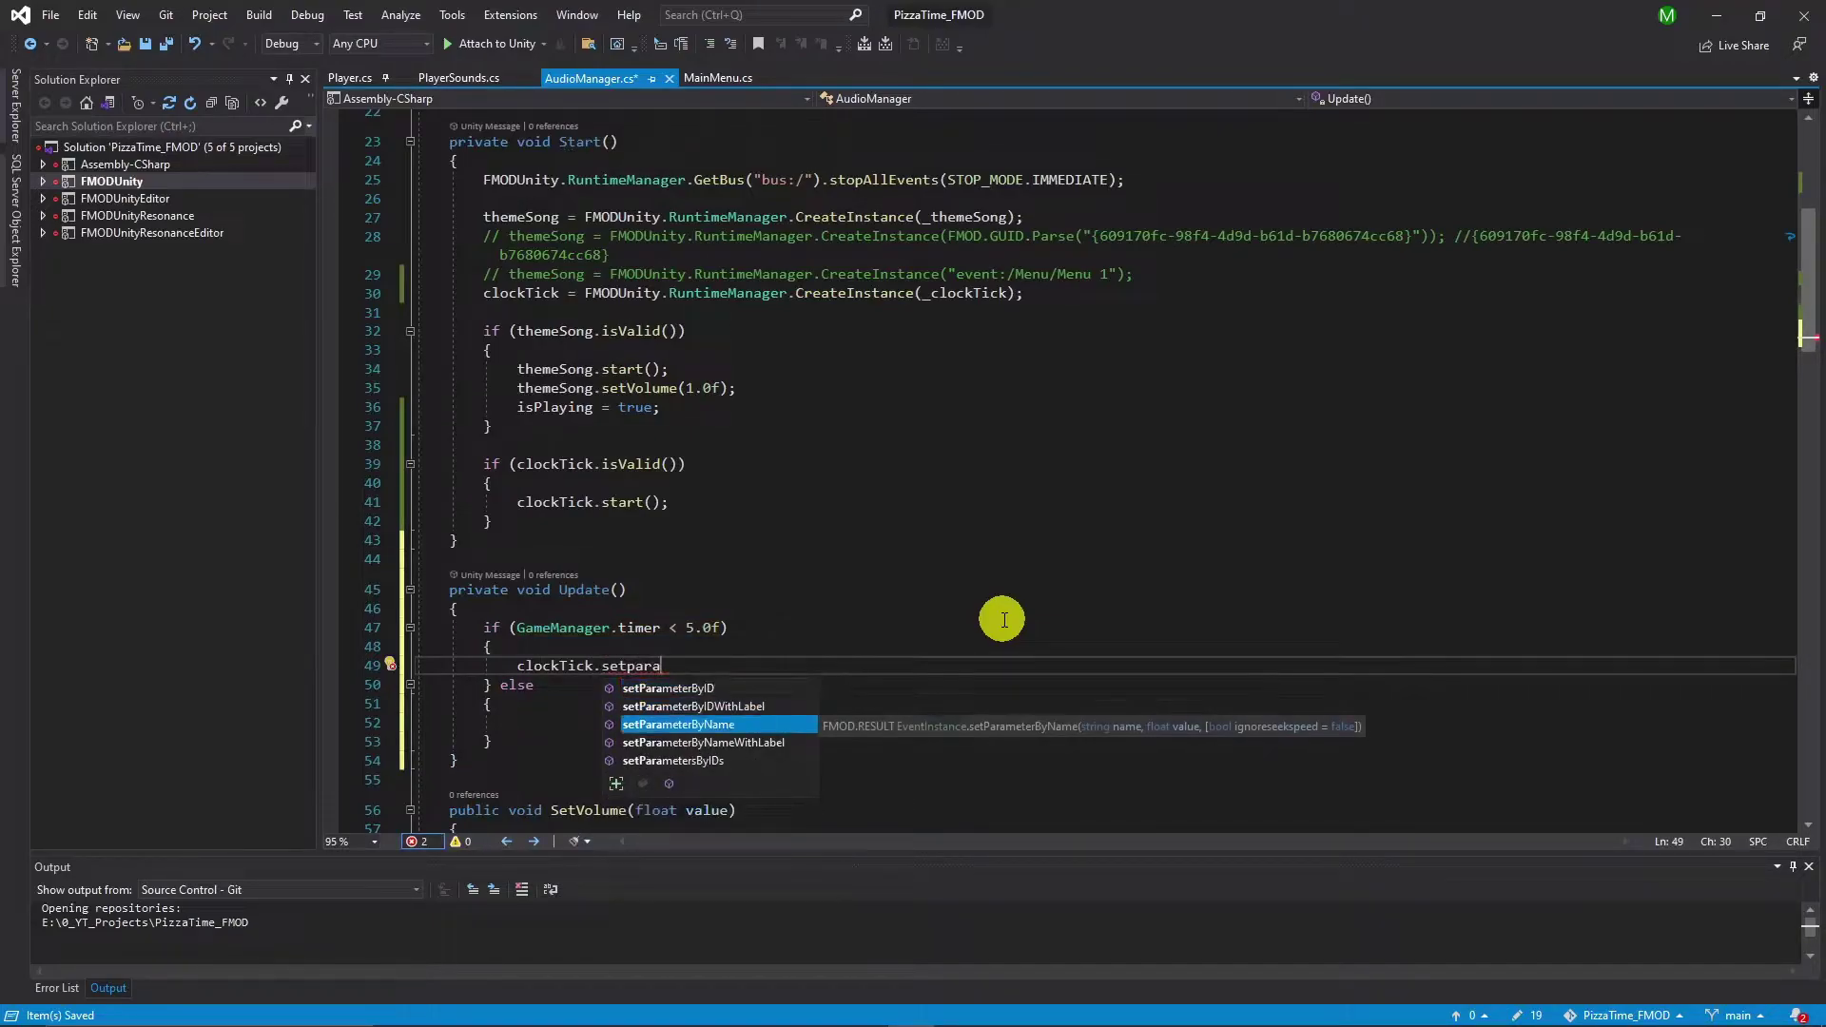
key("Tab")
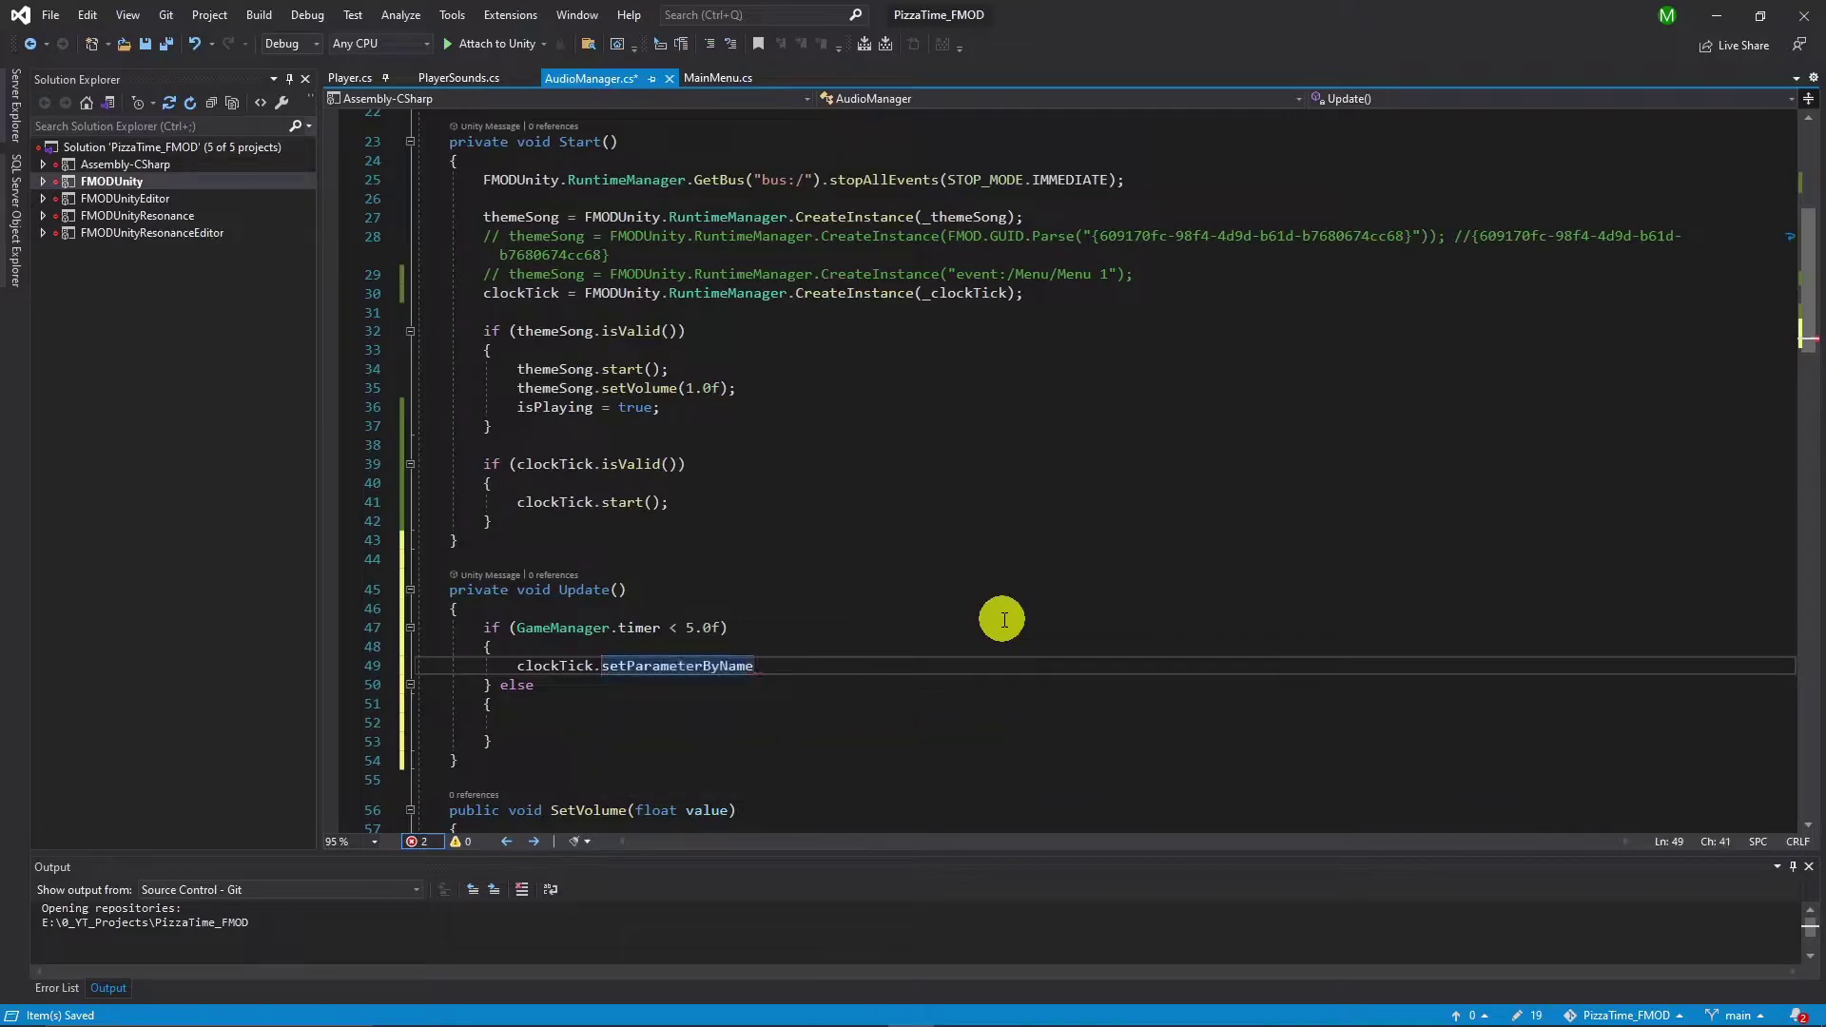
type("(\"Volume\"")
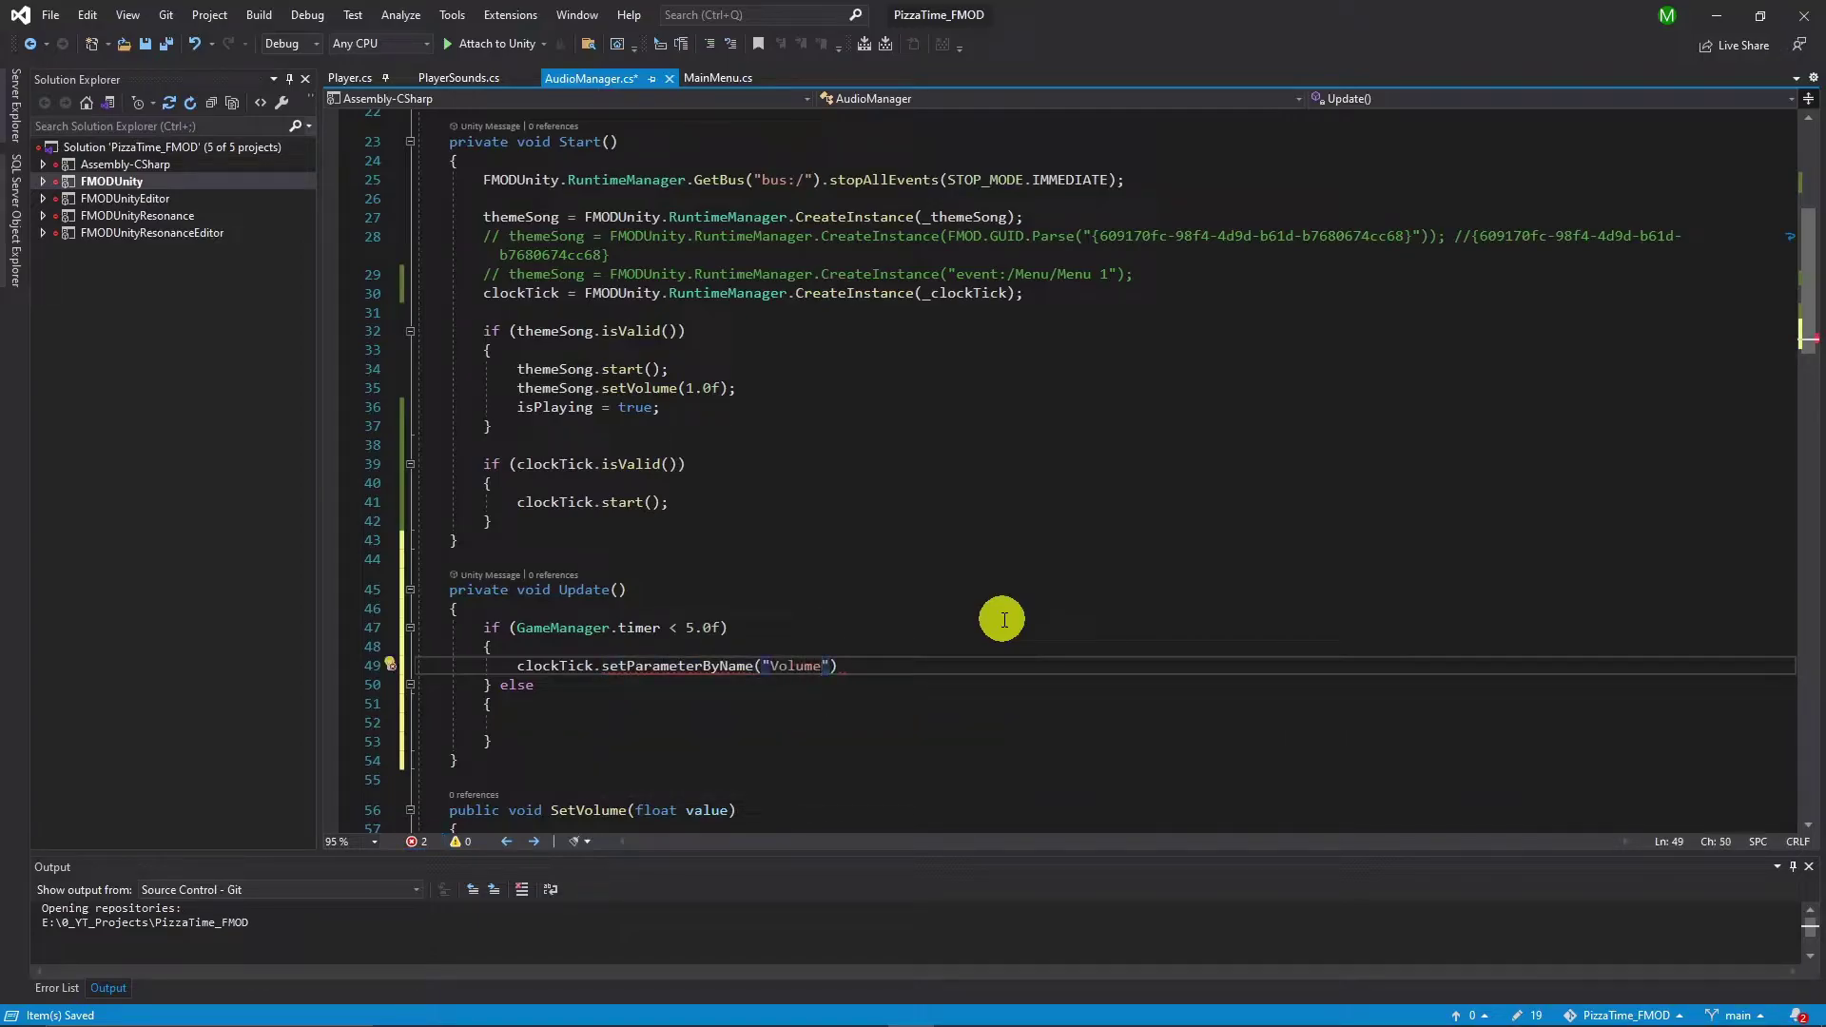
type(",1)")
Step: Copy the Volume parameter call into the else block and set its value there to 0
left_click_drag(871, 666, 504, 663)
key("ctrl+c")
left_click(847, 725)
key("ctrl+v")
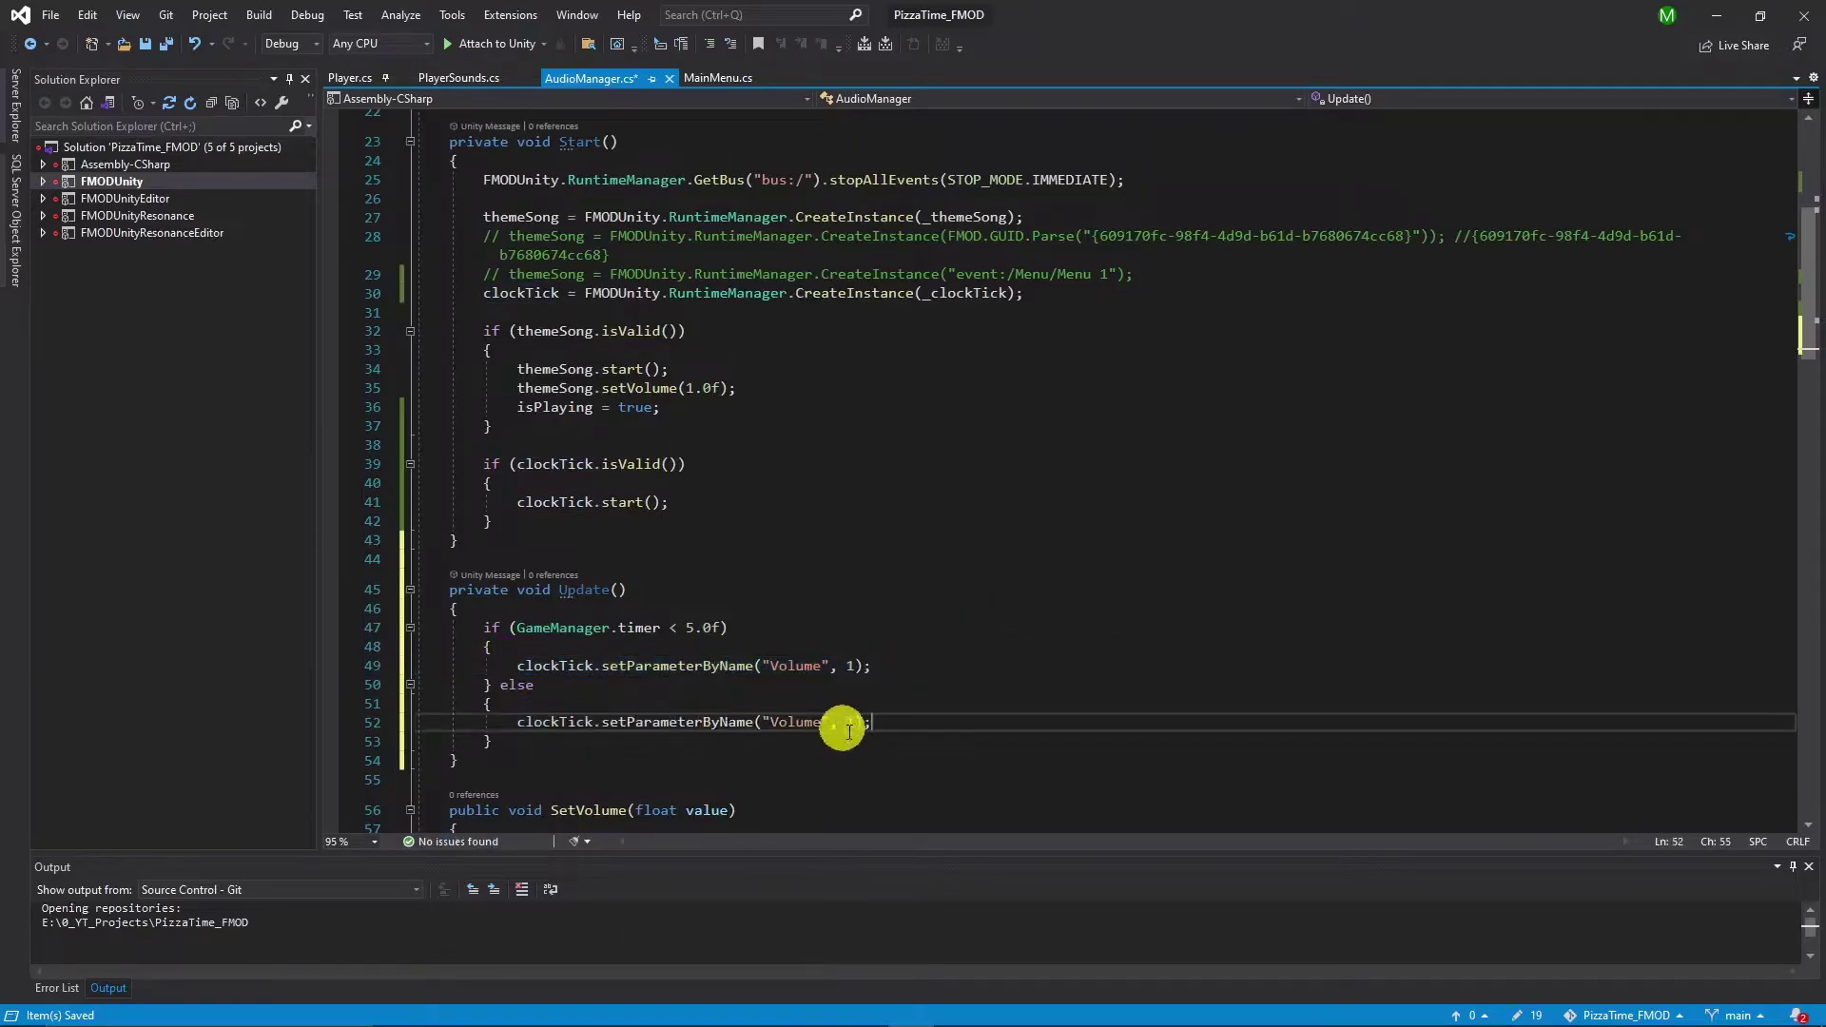
left_click(854, 723)
key("BackSpace")
type("0")
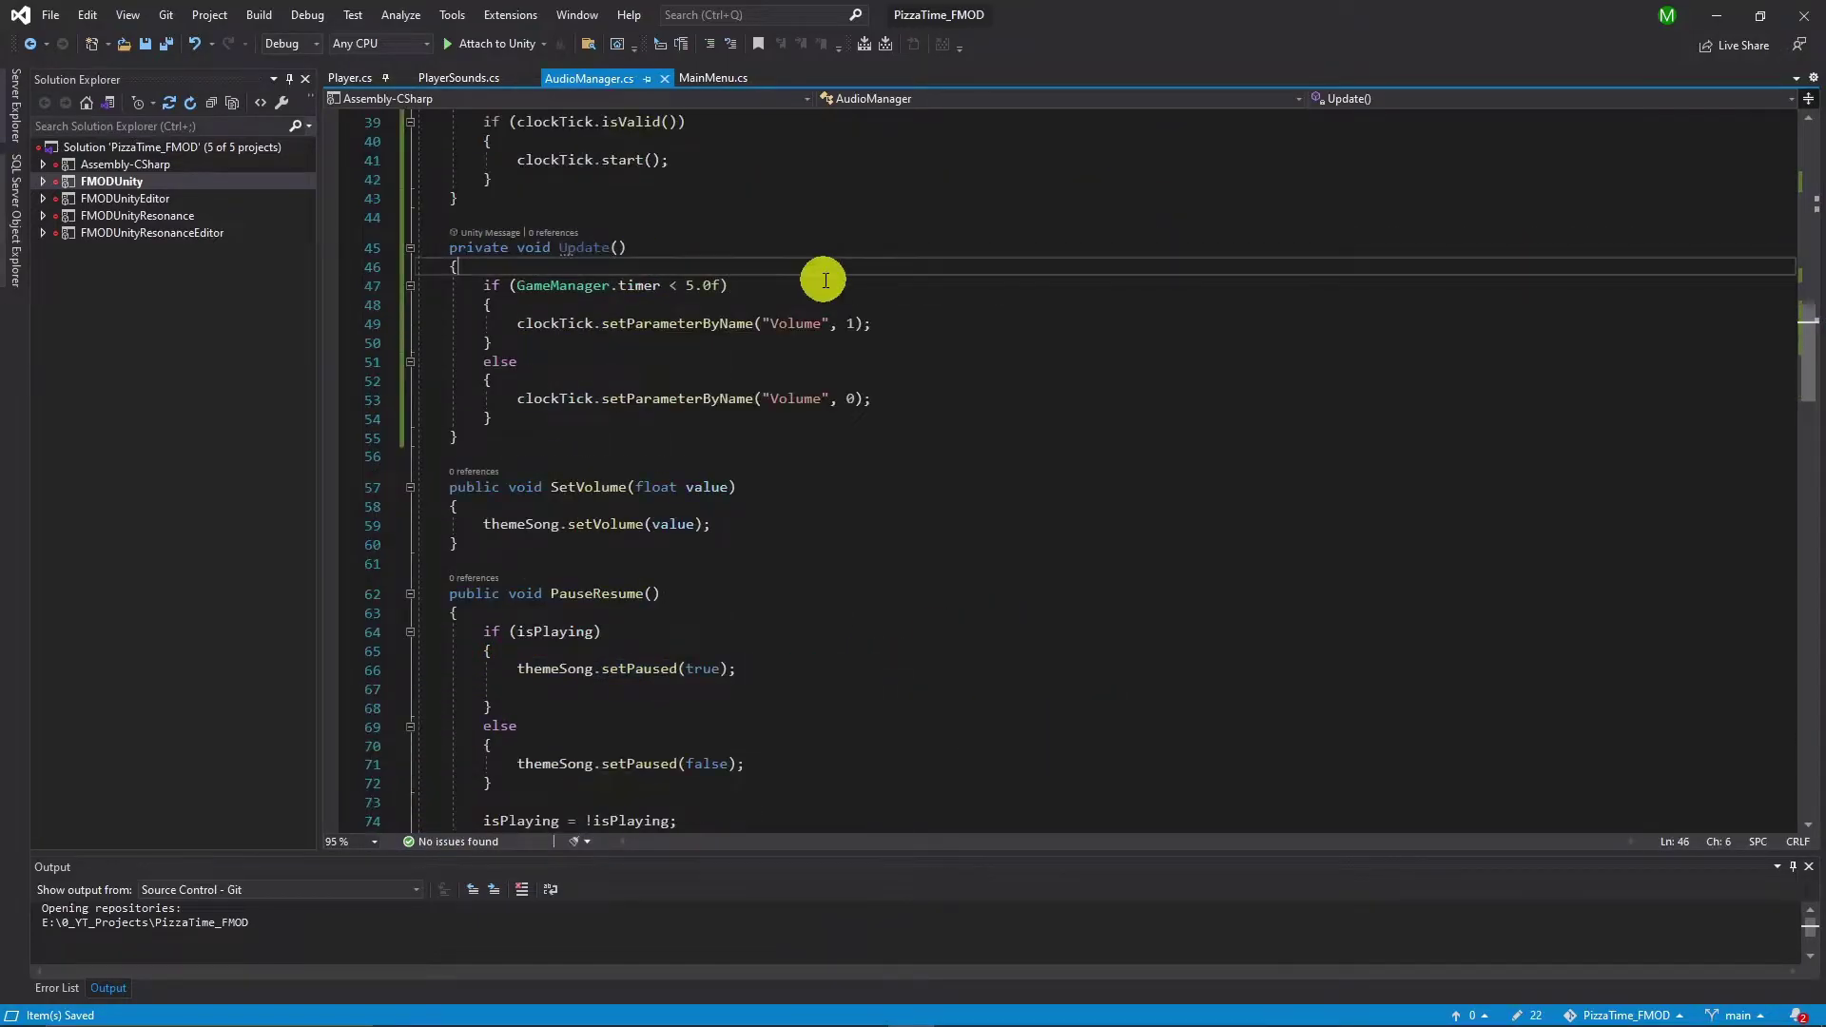
Step: At the start of Update, add an if block for Input.GetKeyDown(KeyCode.E) that calls PauseResume();
key("Return")
type("if")
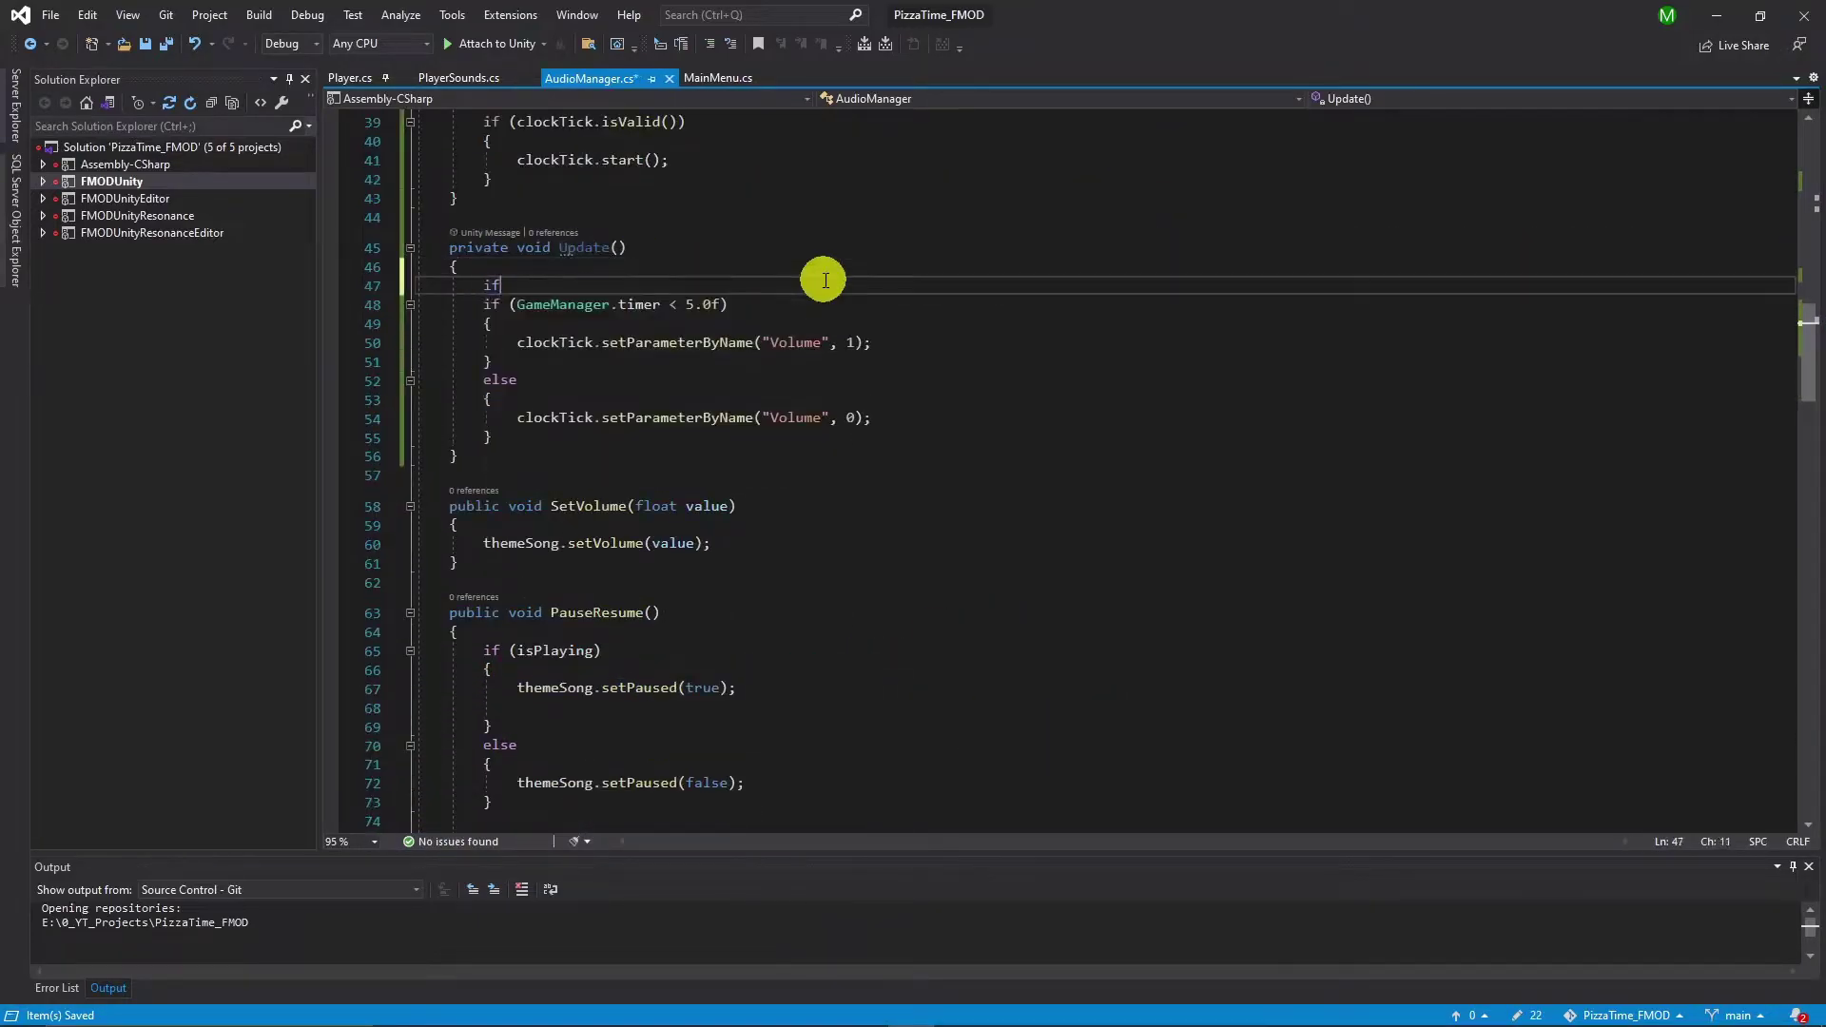
key("Tab")
key("Tab")
type("Input.GetKeyDown(Key")
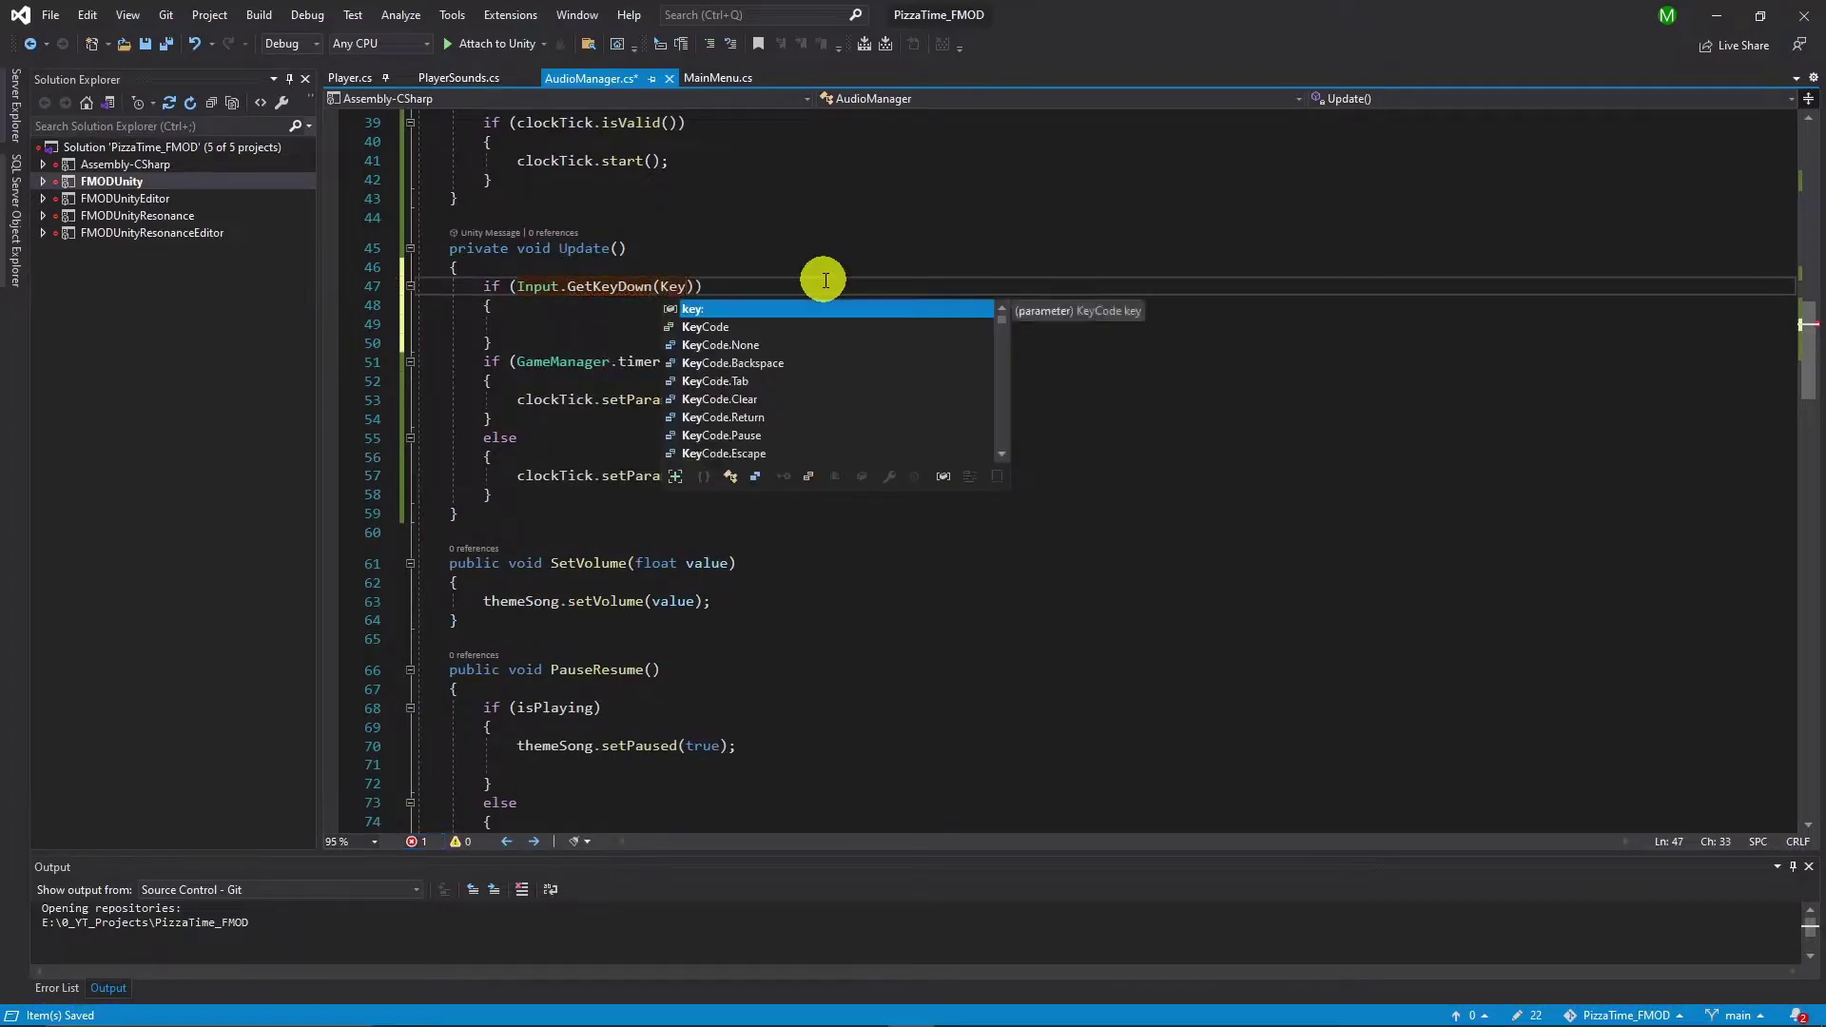
type("Code.E")
left_click(632, 323)
type("PauseResume();")
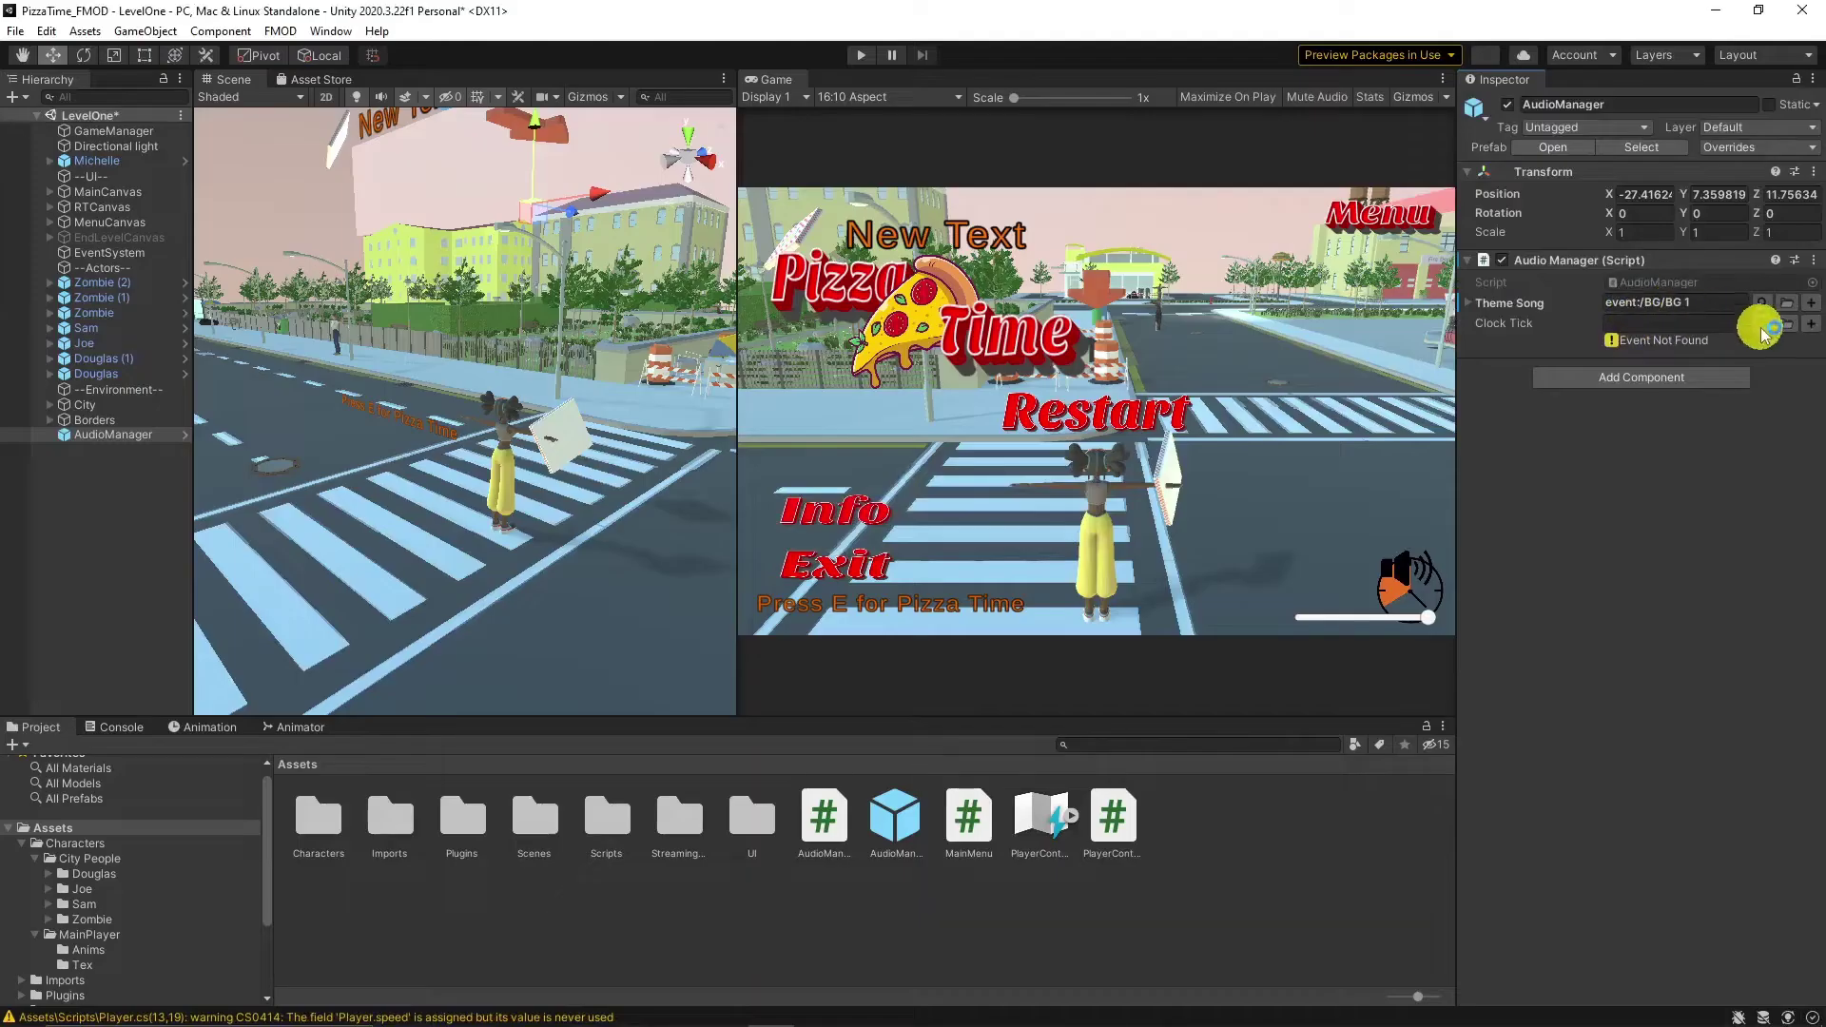
Step: In Unity, assign event:/Clock/Clock to the AudioManager's Clock Tick field and start the game in play mode
left_click(1762, 324)
left_click(1639, 399)
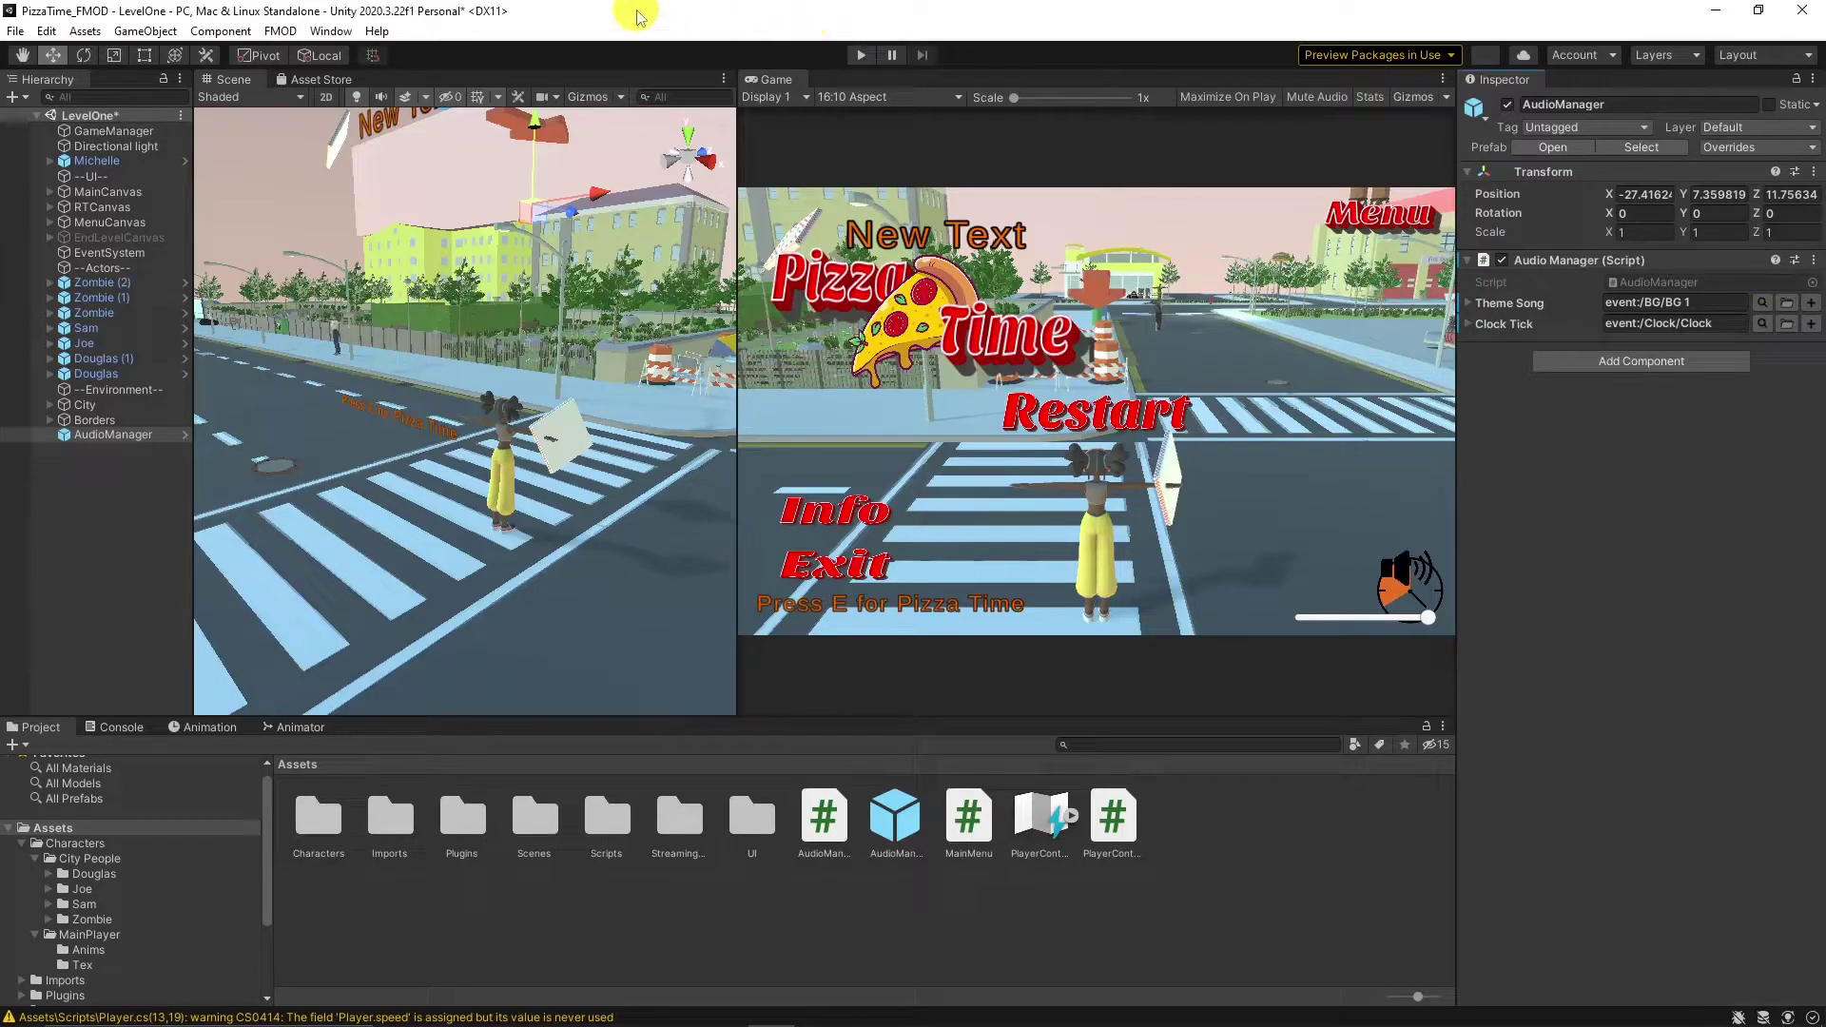
left_click(861, 54)
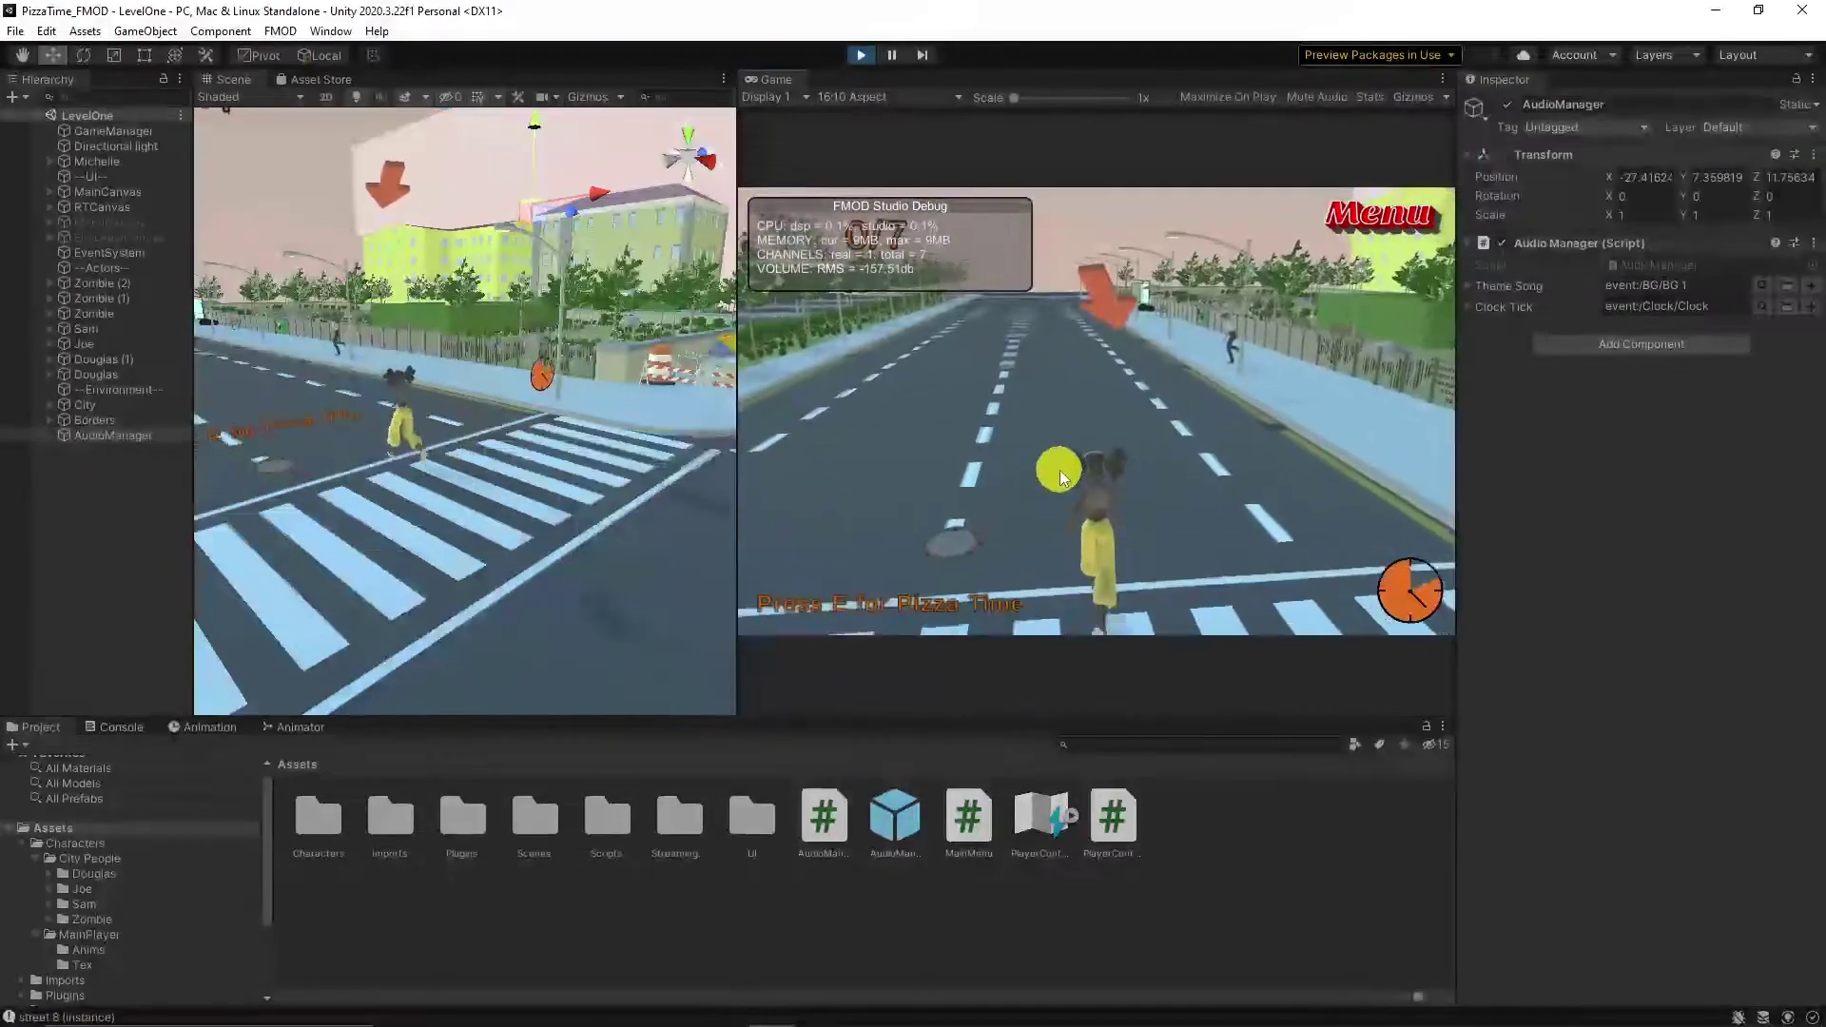
Step: Playtest the clock tick by steering the character to the pedestrian, delivering a pizza as the timer runs low, and running on
key("d")
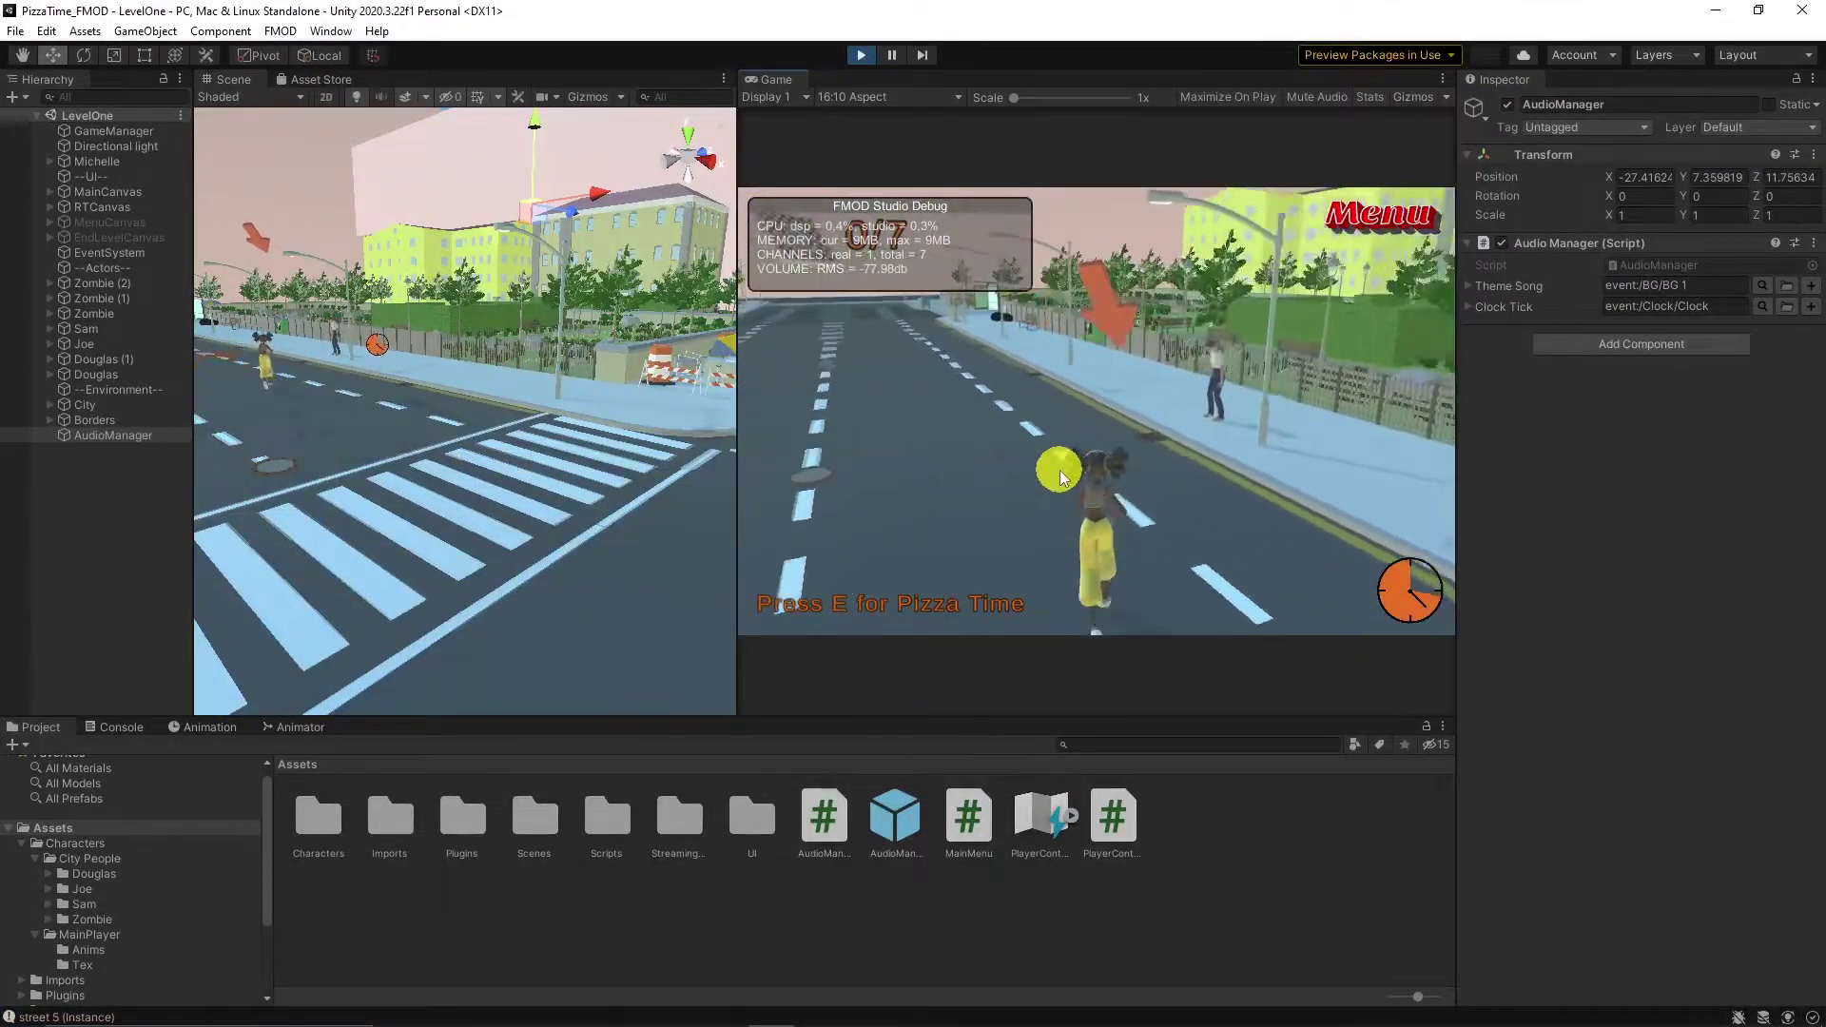
key("d")
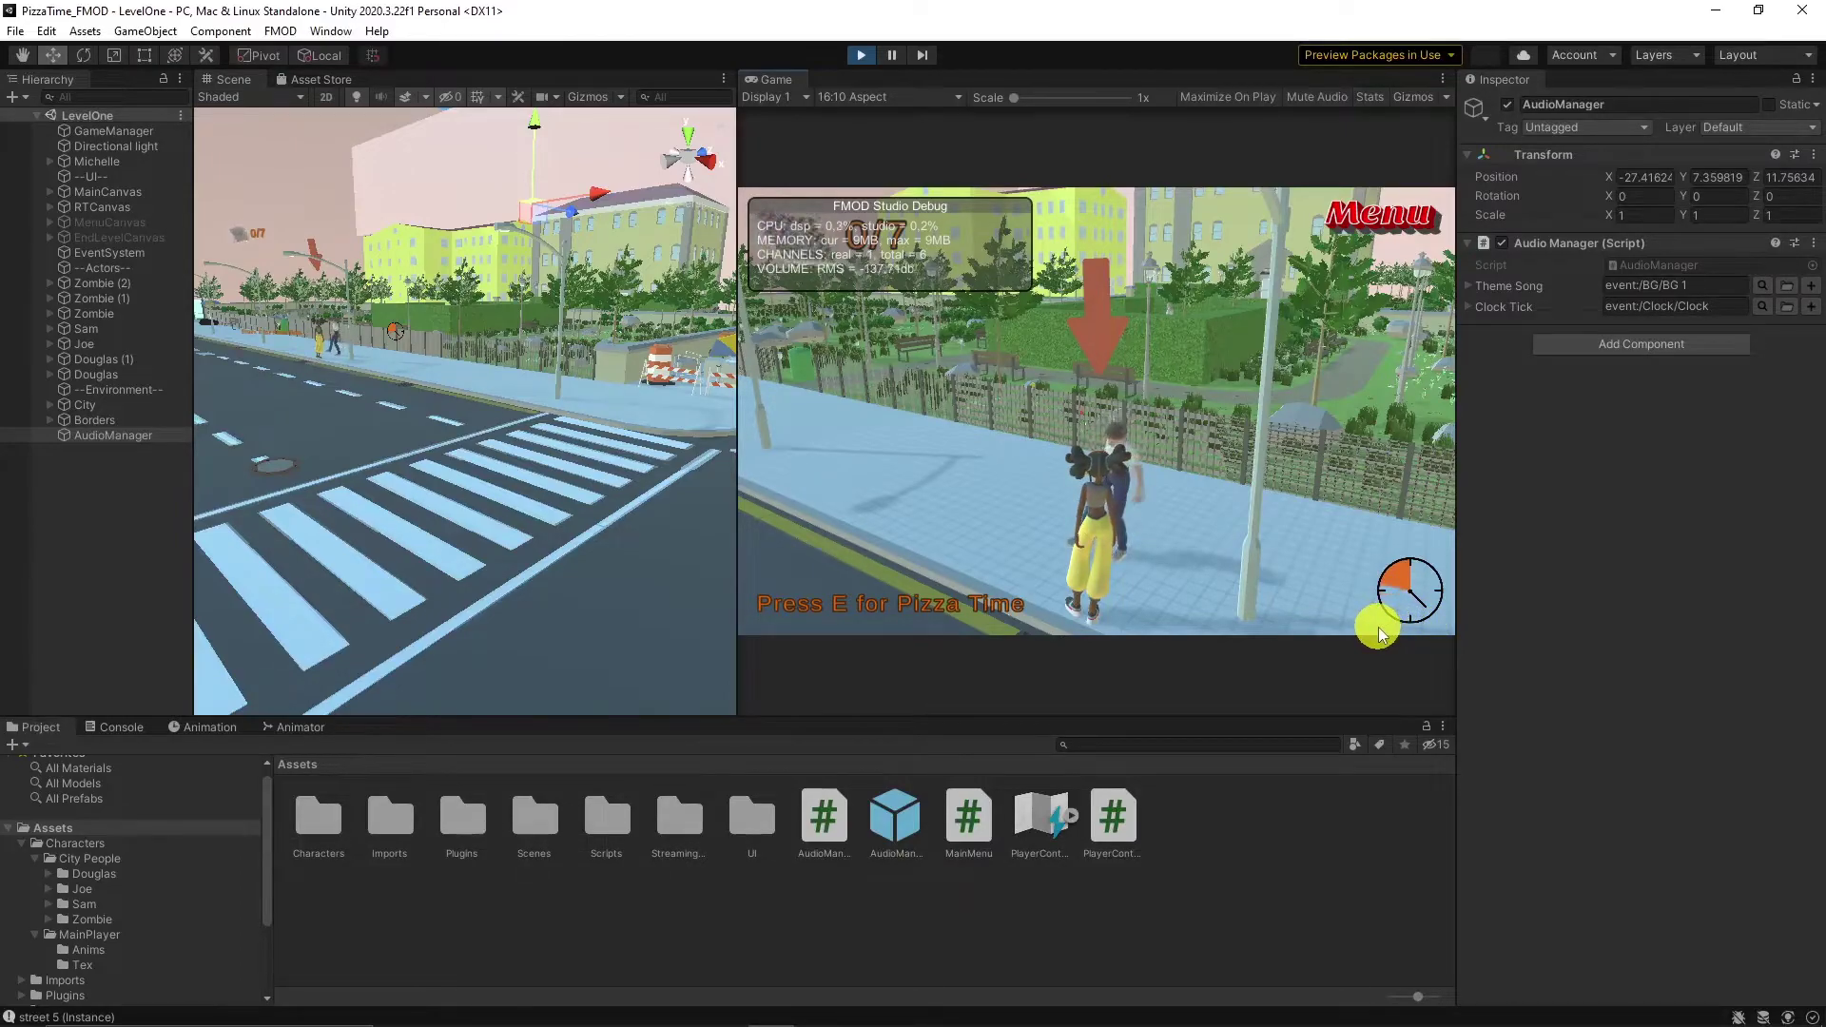
key("w")
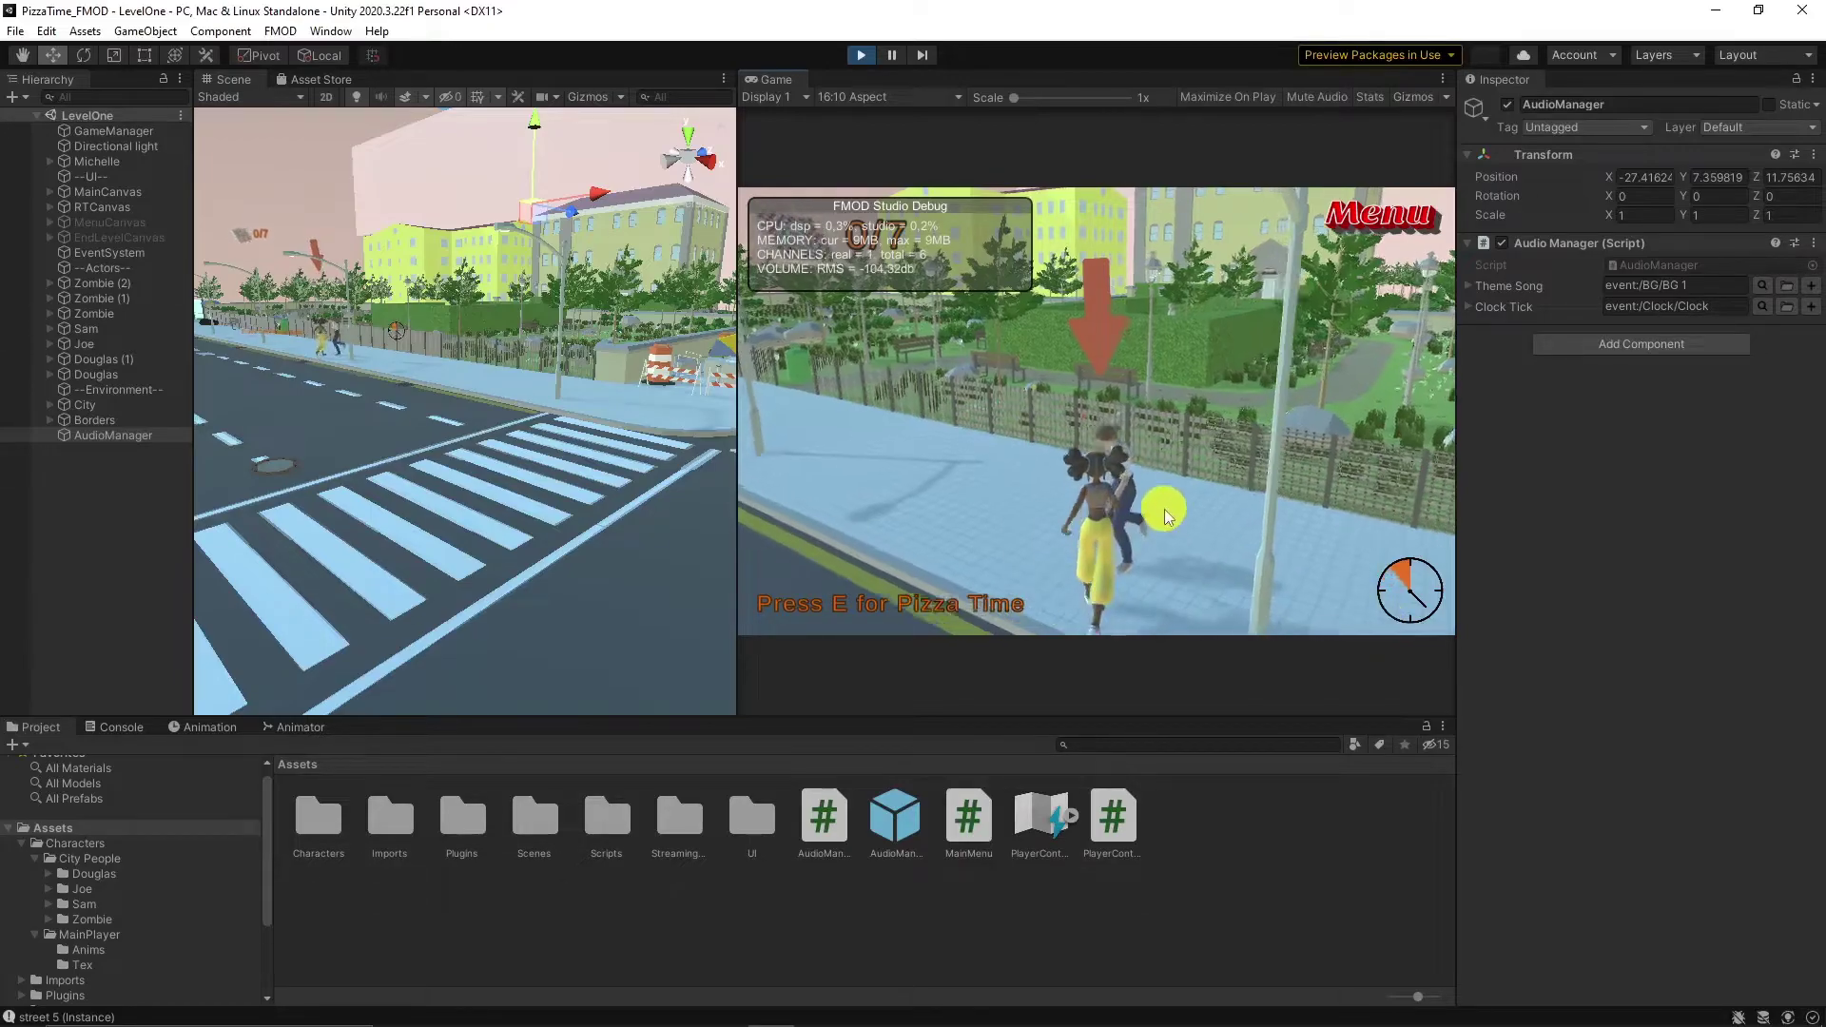
key("e")
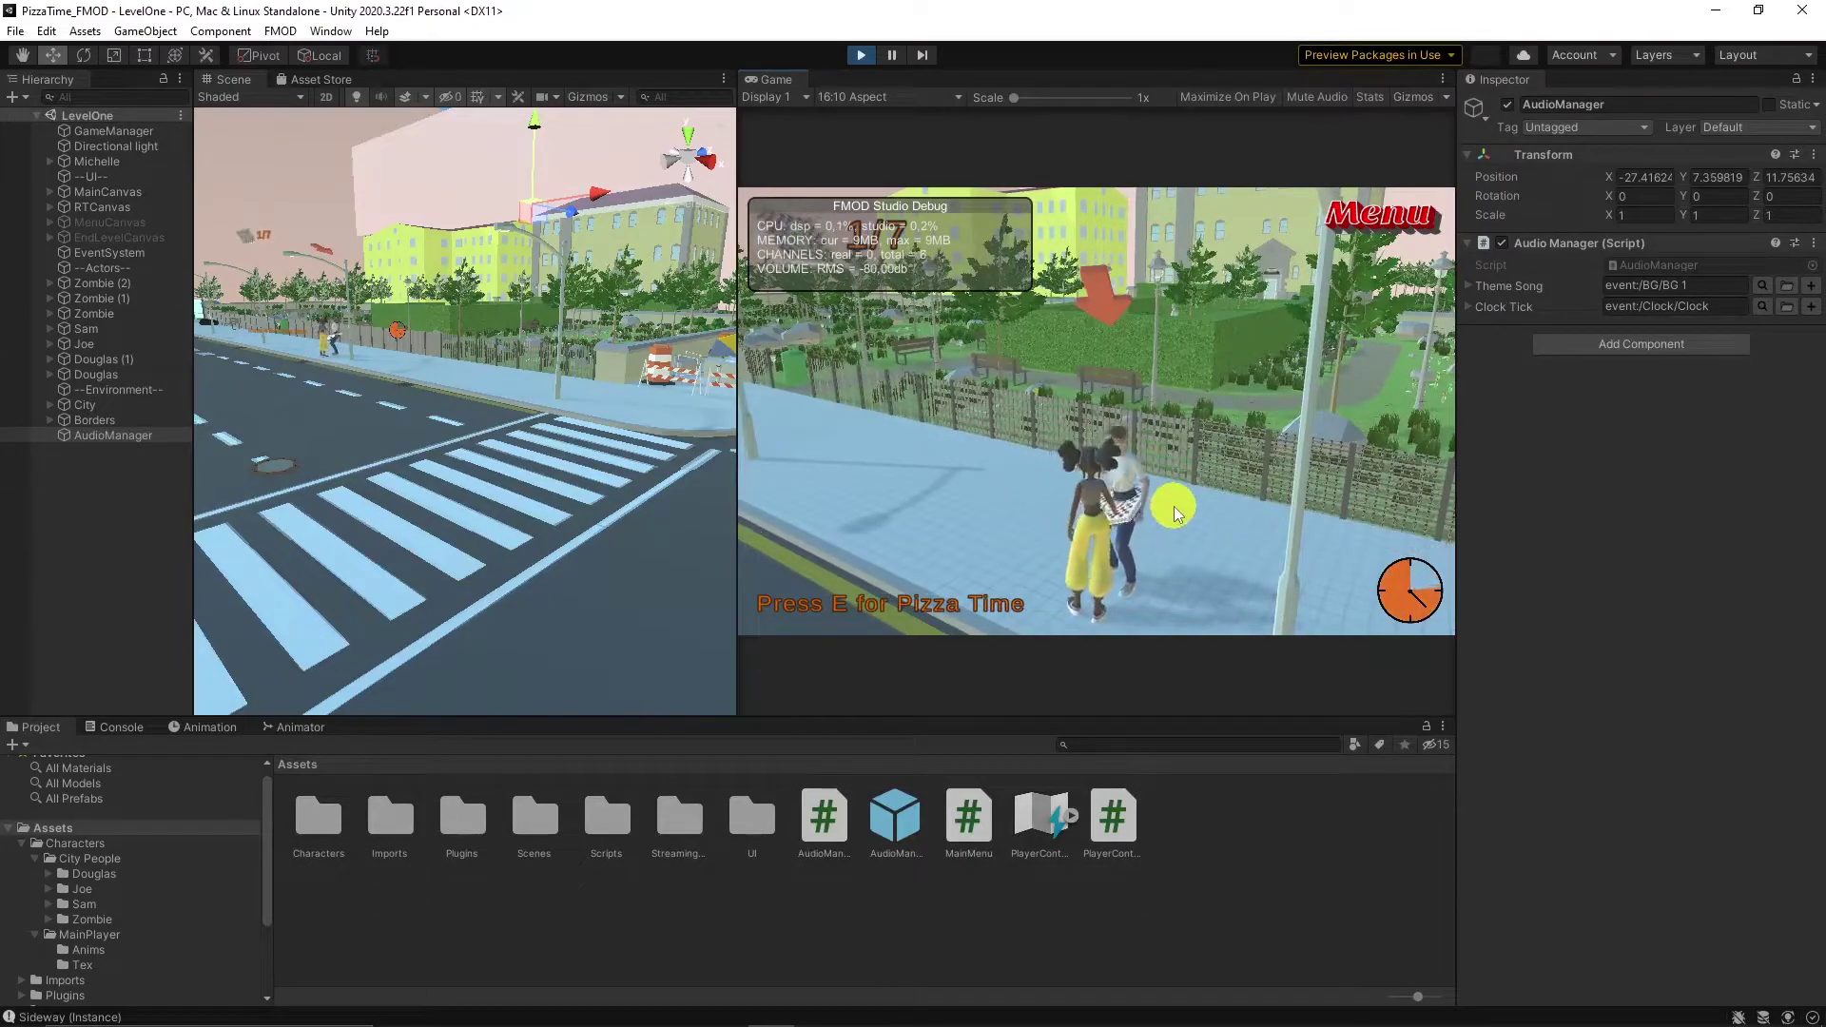
key("a")
key("w")
key("d")
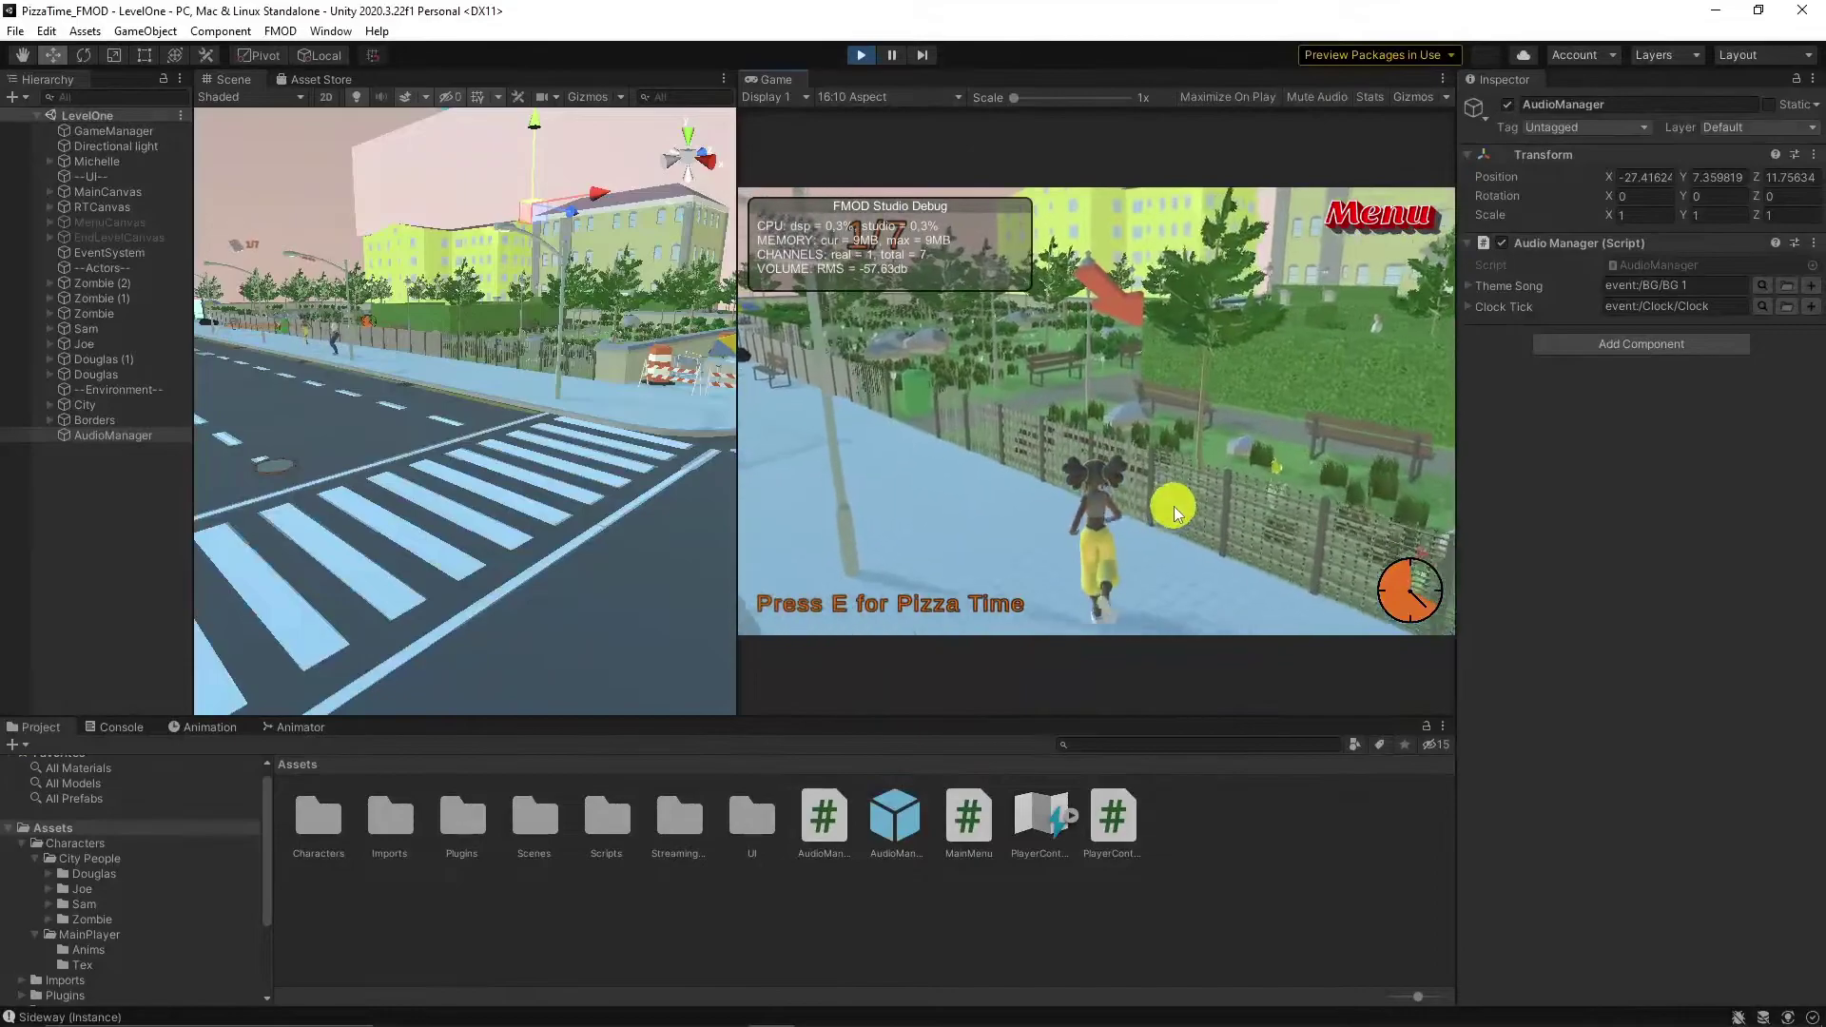
key("w")
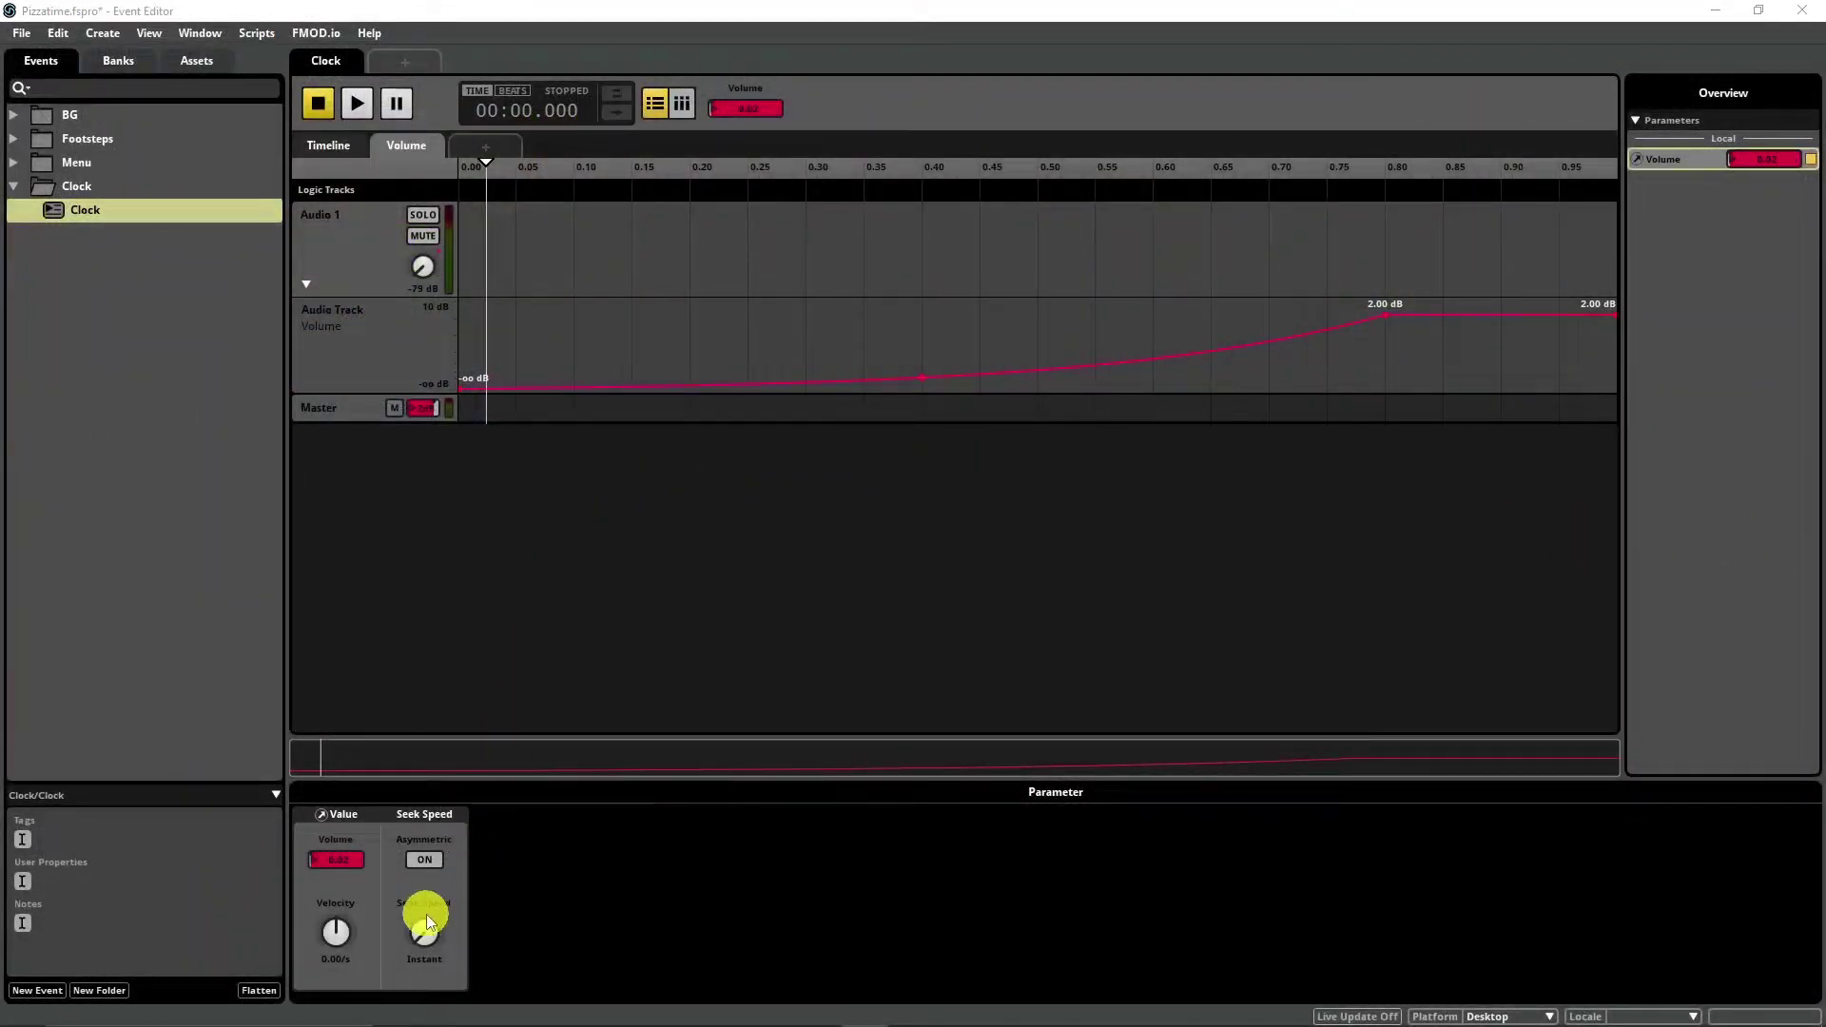
Step: In FMOD Studio, set the Clock event's Volume parameter seek speed to 0.47/s and enable asymmetric seeking
left_click(425, 933)
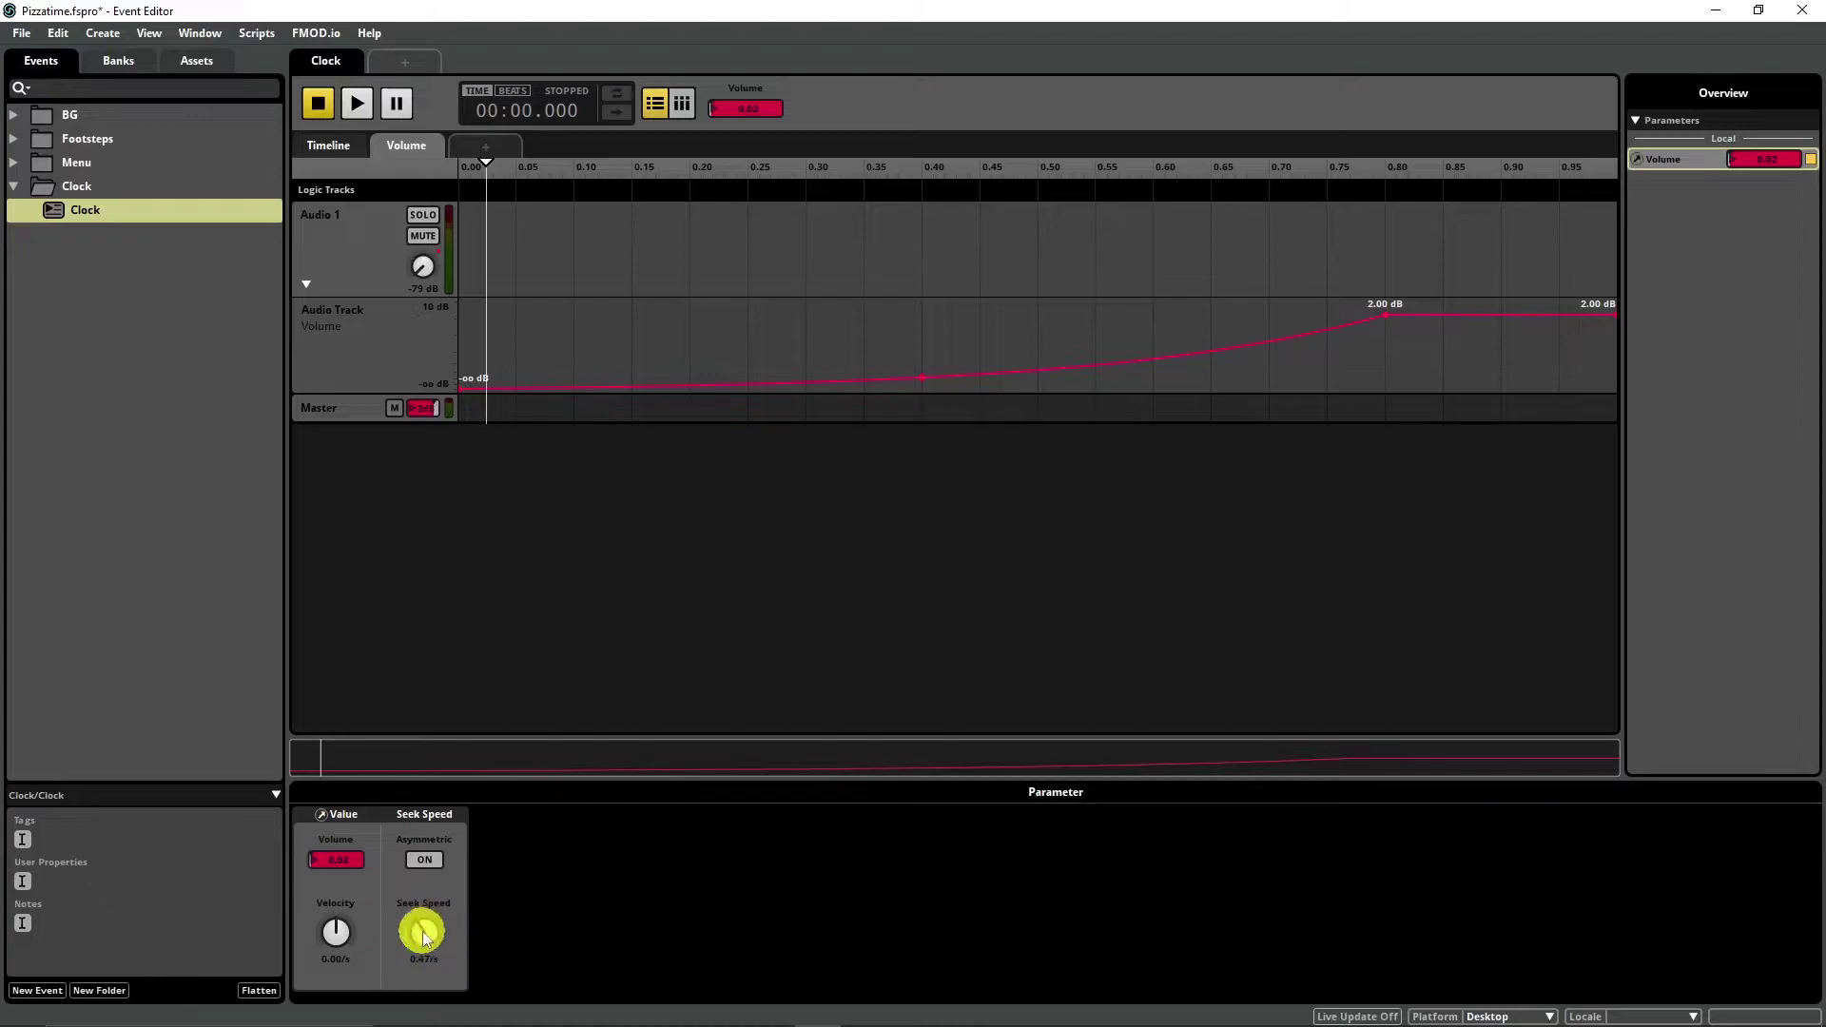
left_click(425, 861)
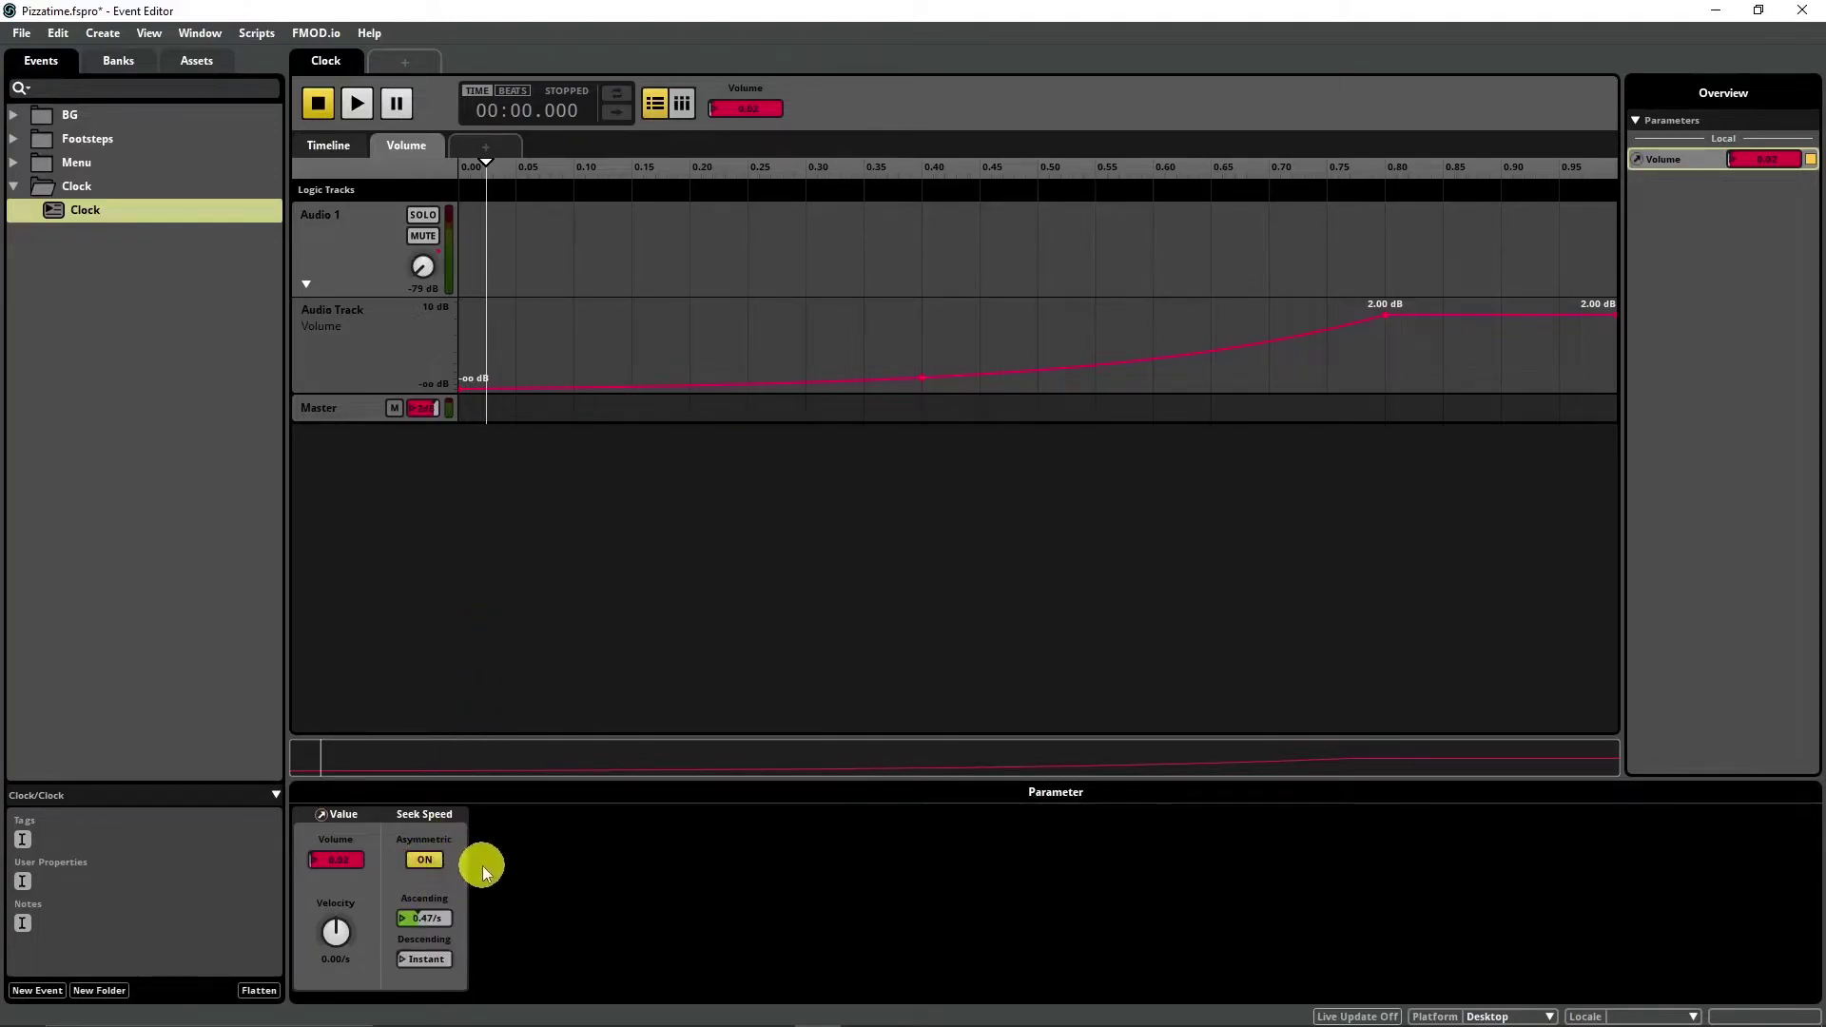
Step: Turn off asymmetric seeking for the Clock event's Volume parameter and update the FMOD banks used by Unity
left_click(427, 862)
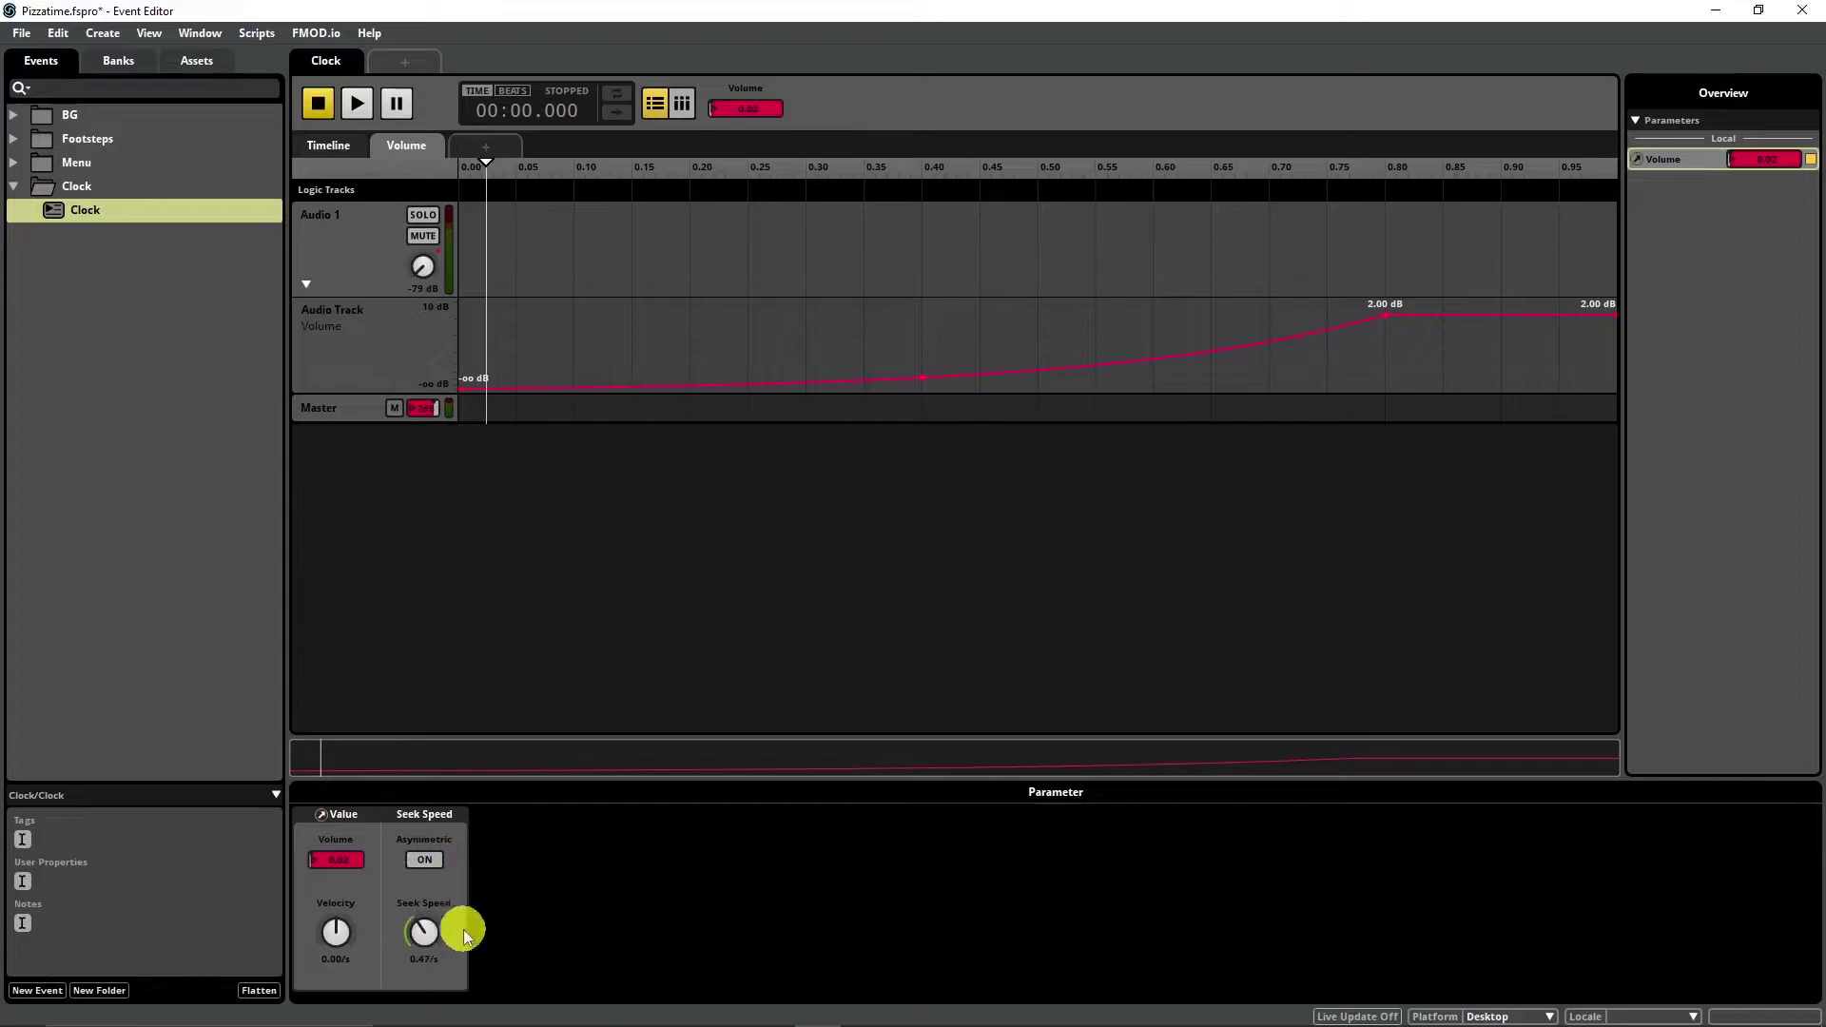
left_click(15, 45)
left_click(409, 317)
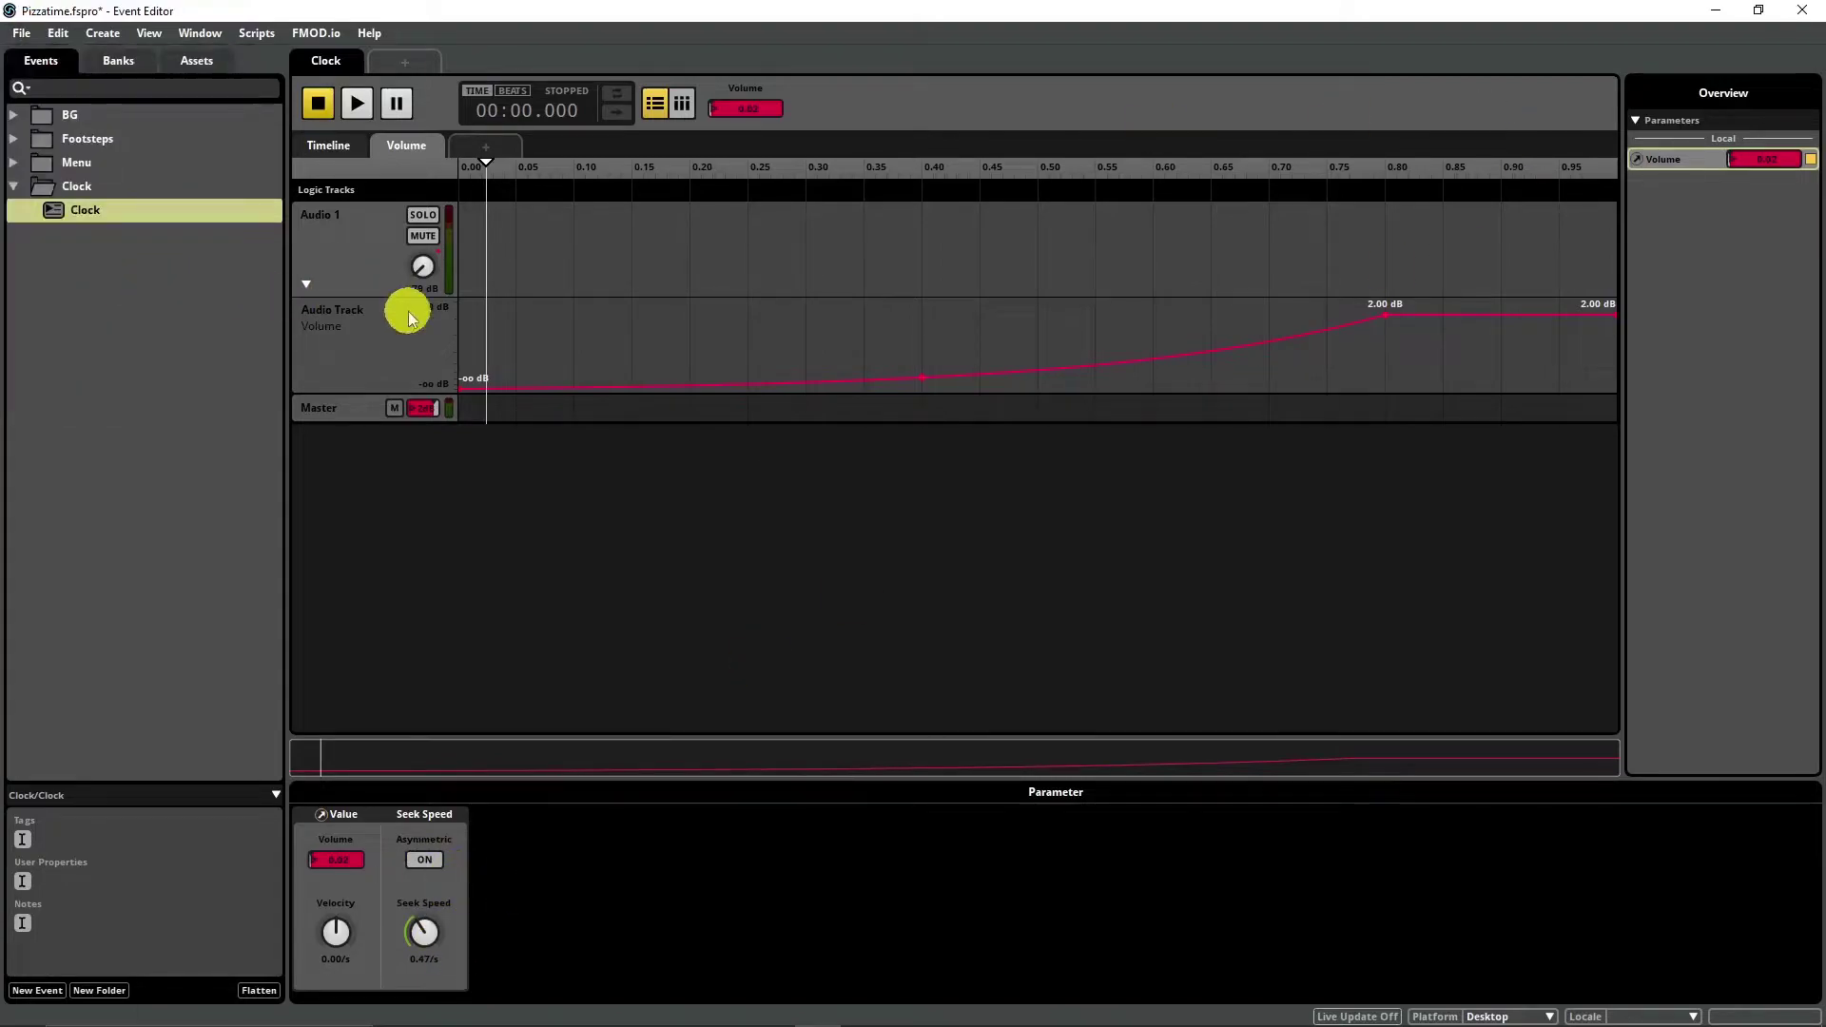
left_click(1718, 17)
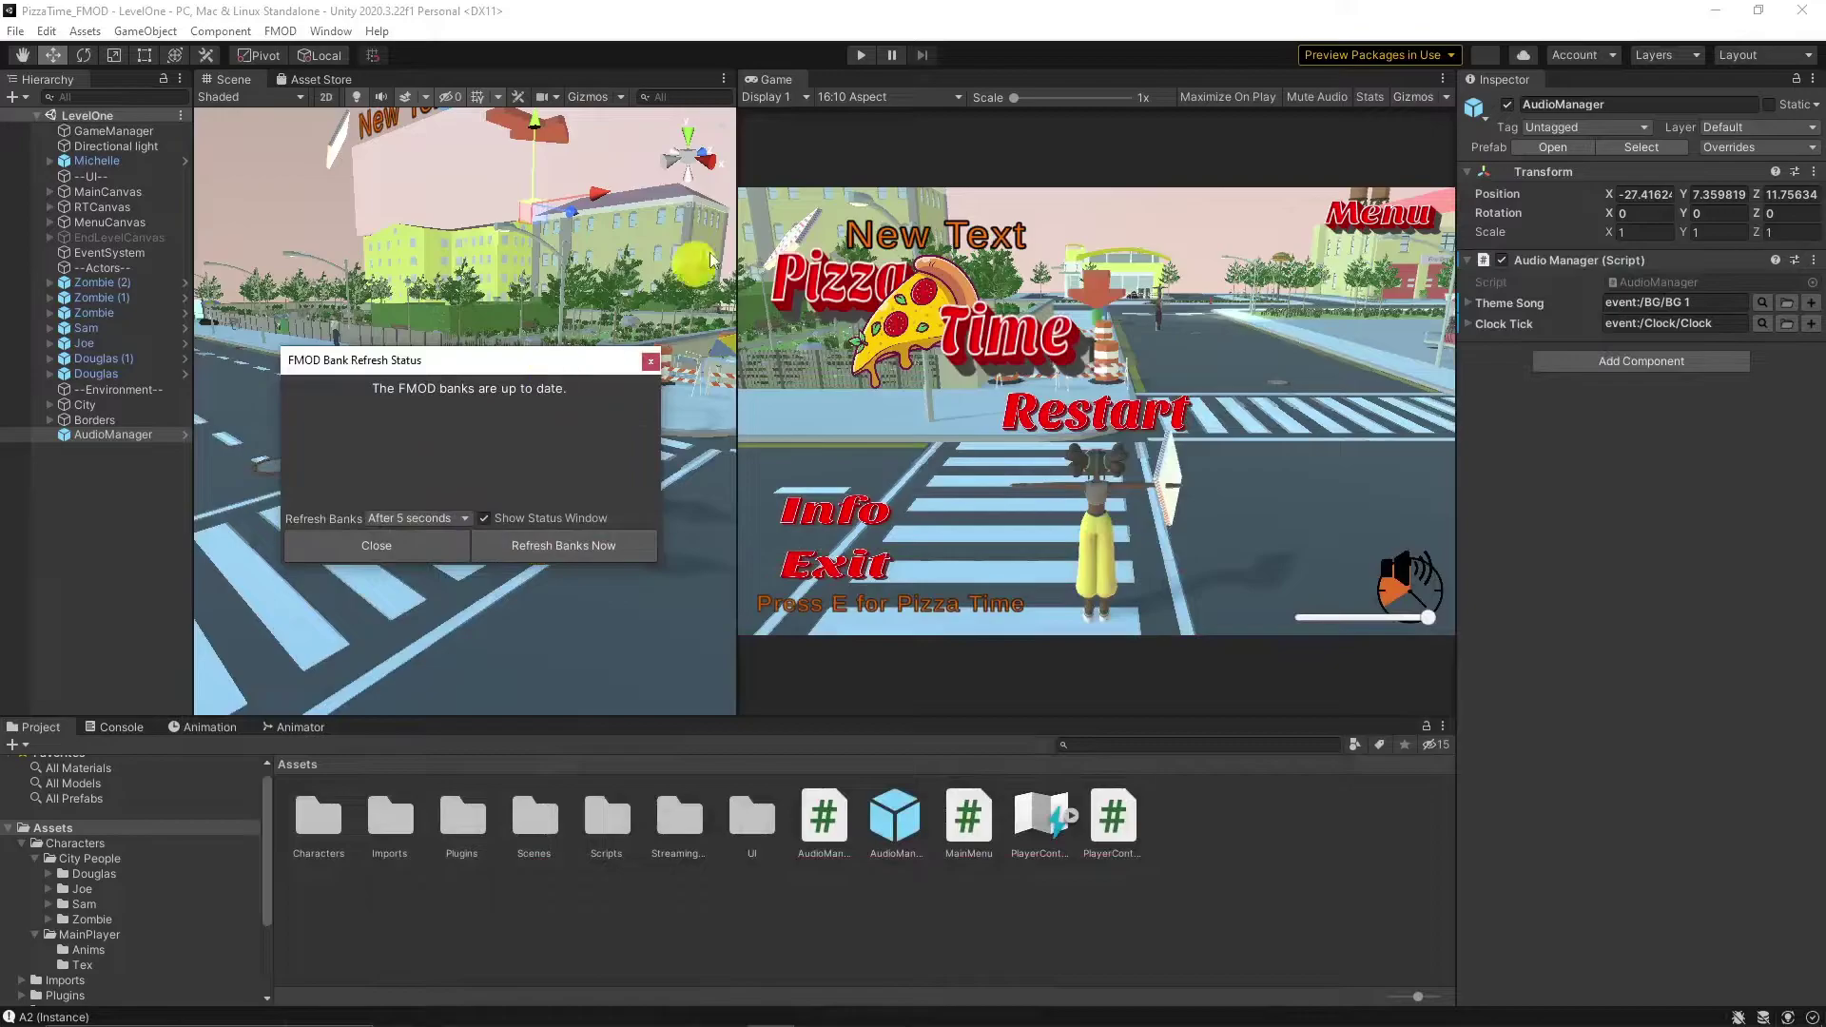
left_click(650, 362)
Step: Playtest the clock tick by running the character to the pedestrian and delivering a pizza as the timer runs low
left_click(861, 55)
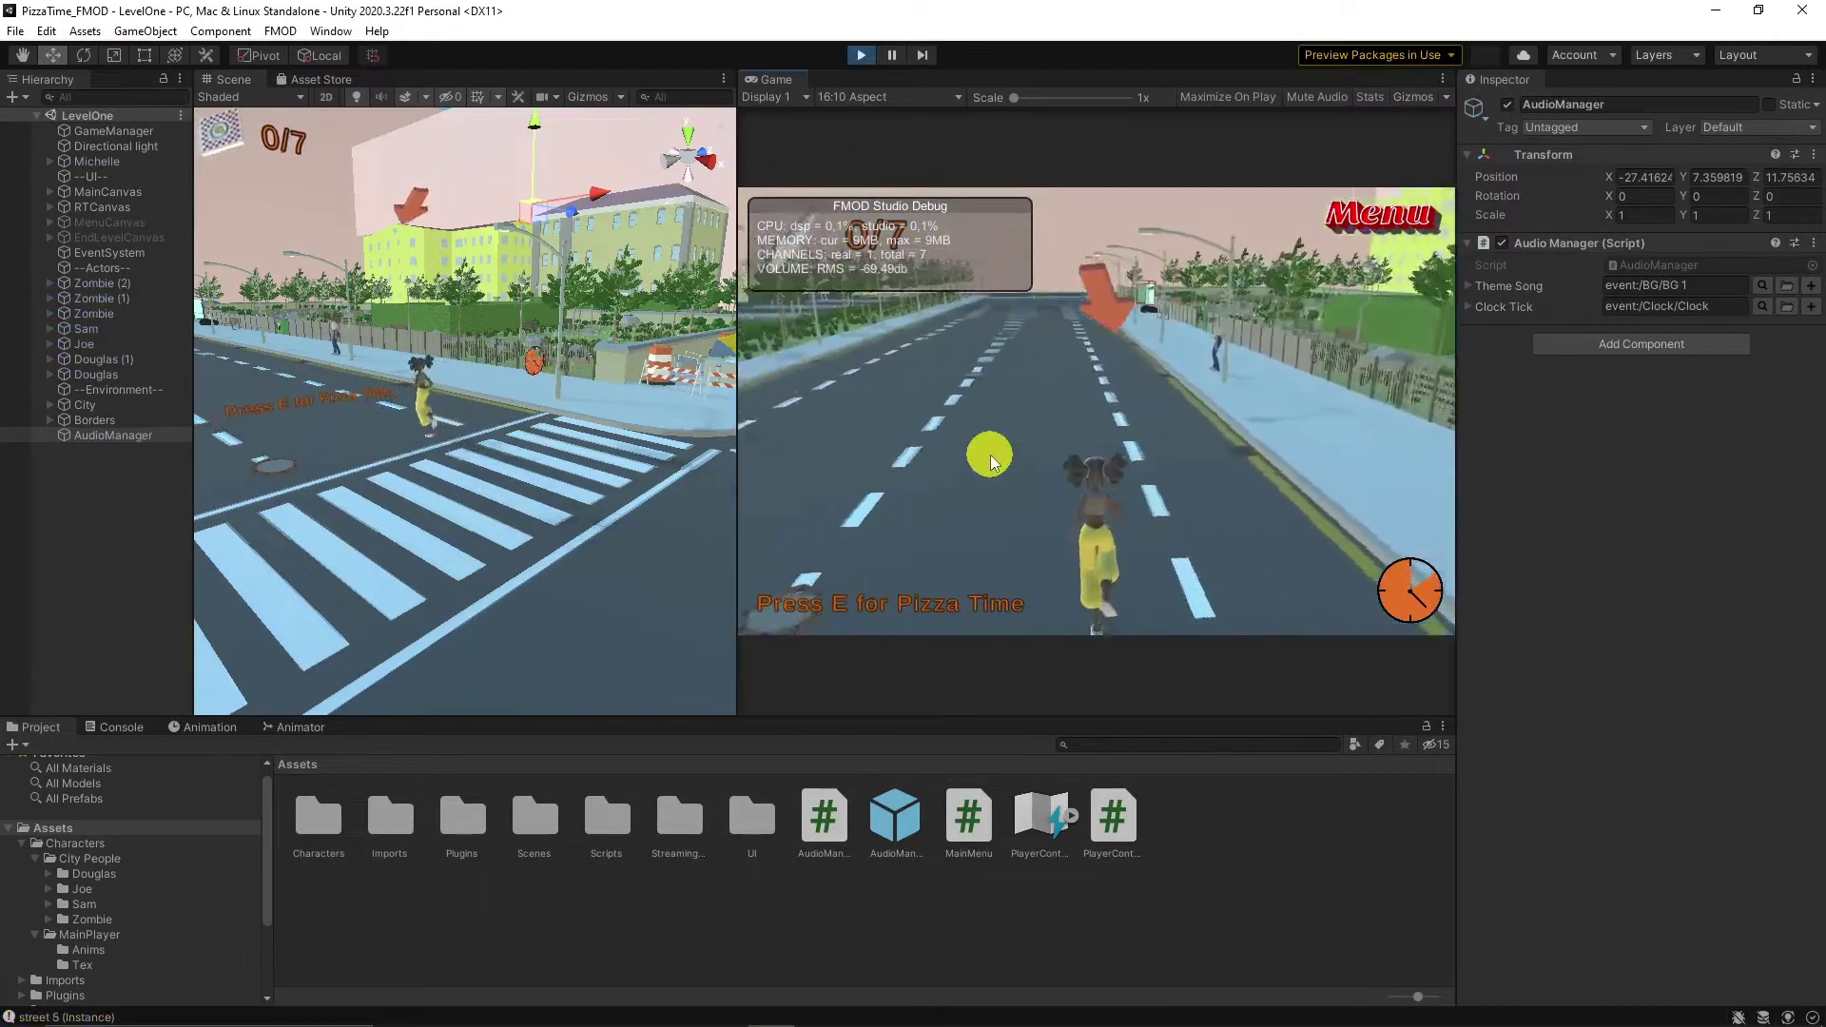
key("a")
key("d")
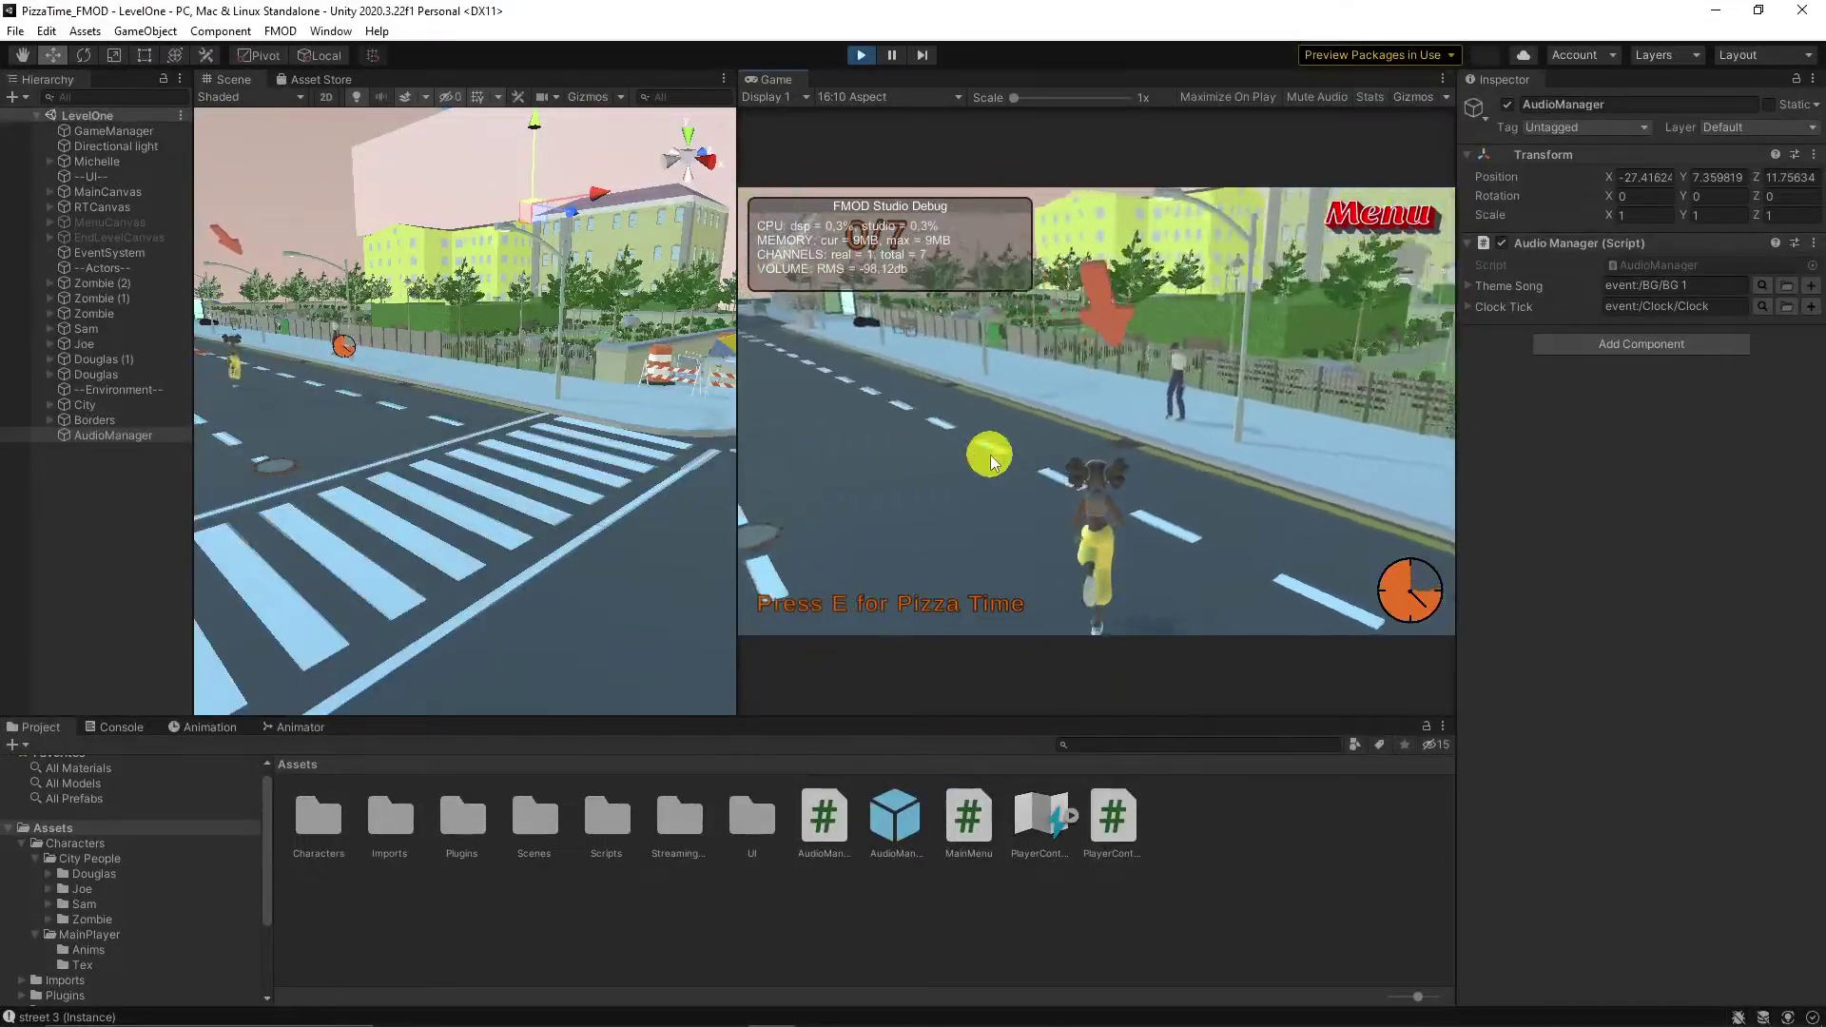
key("w")
key("d")
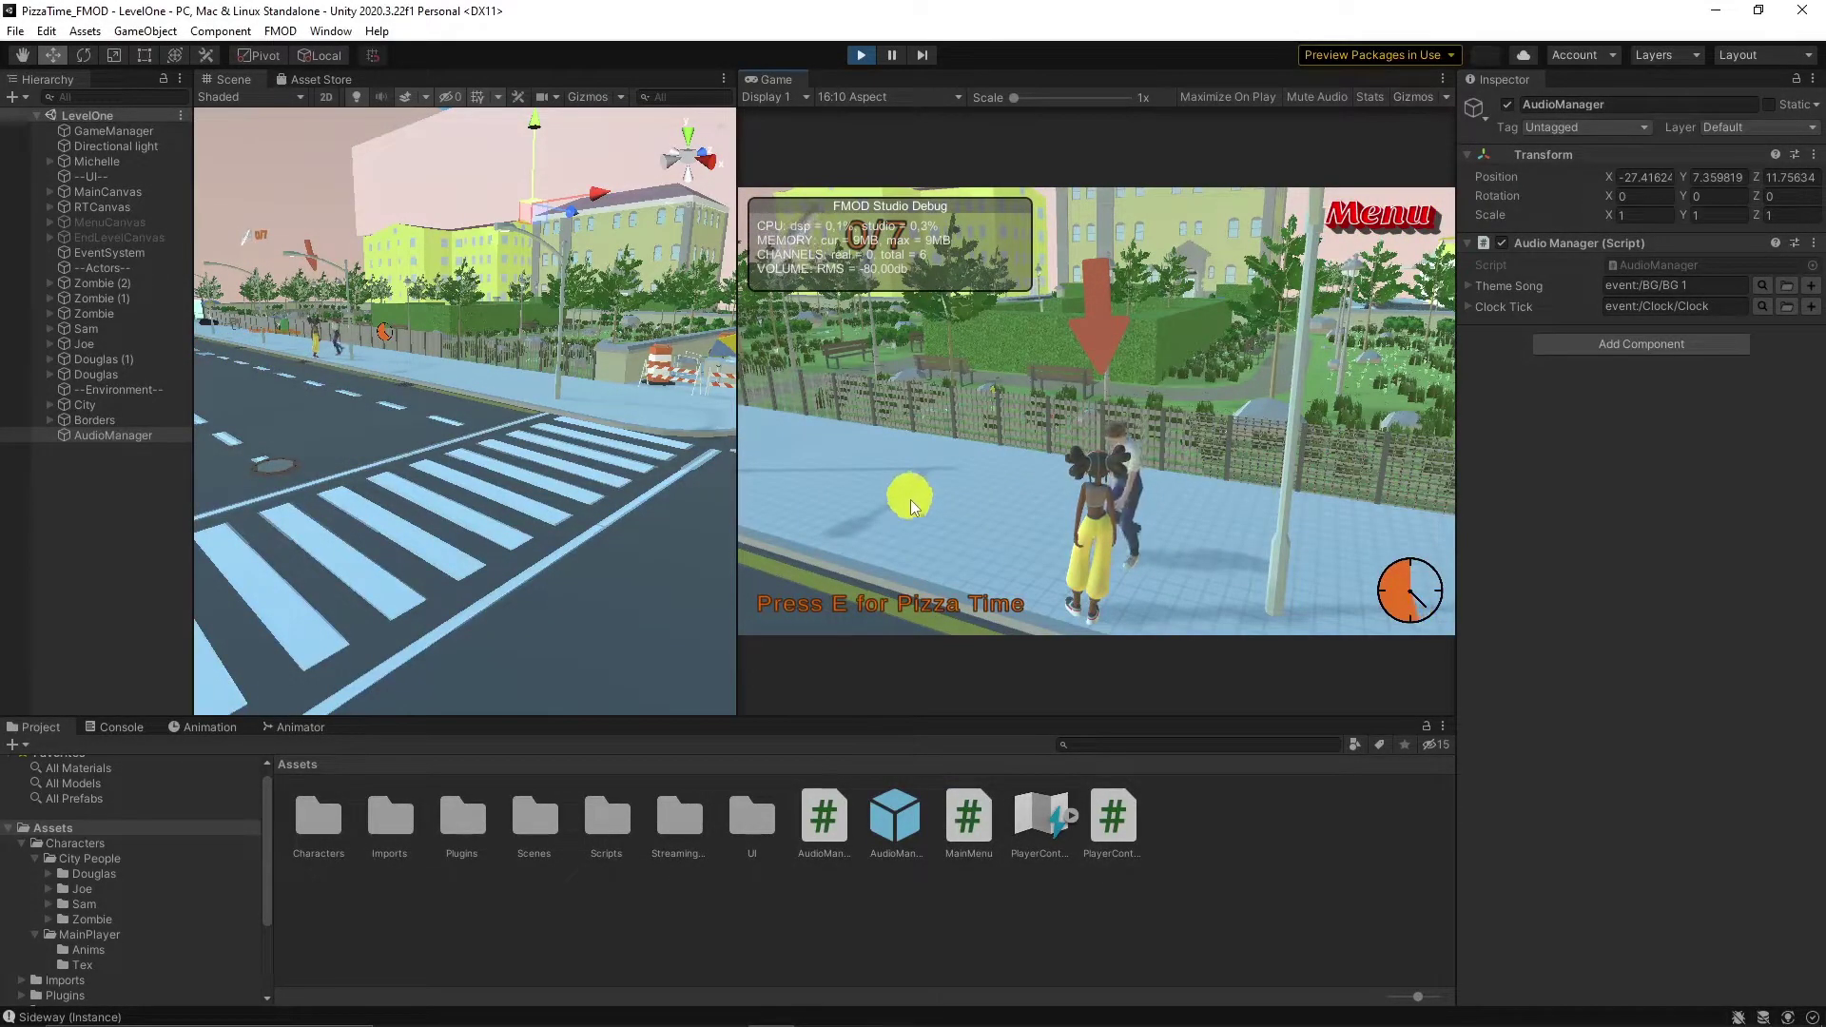
left_click(1167, 575)
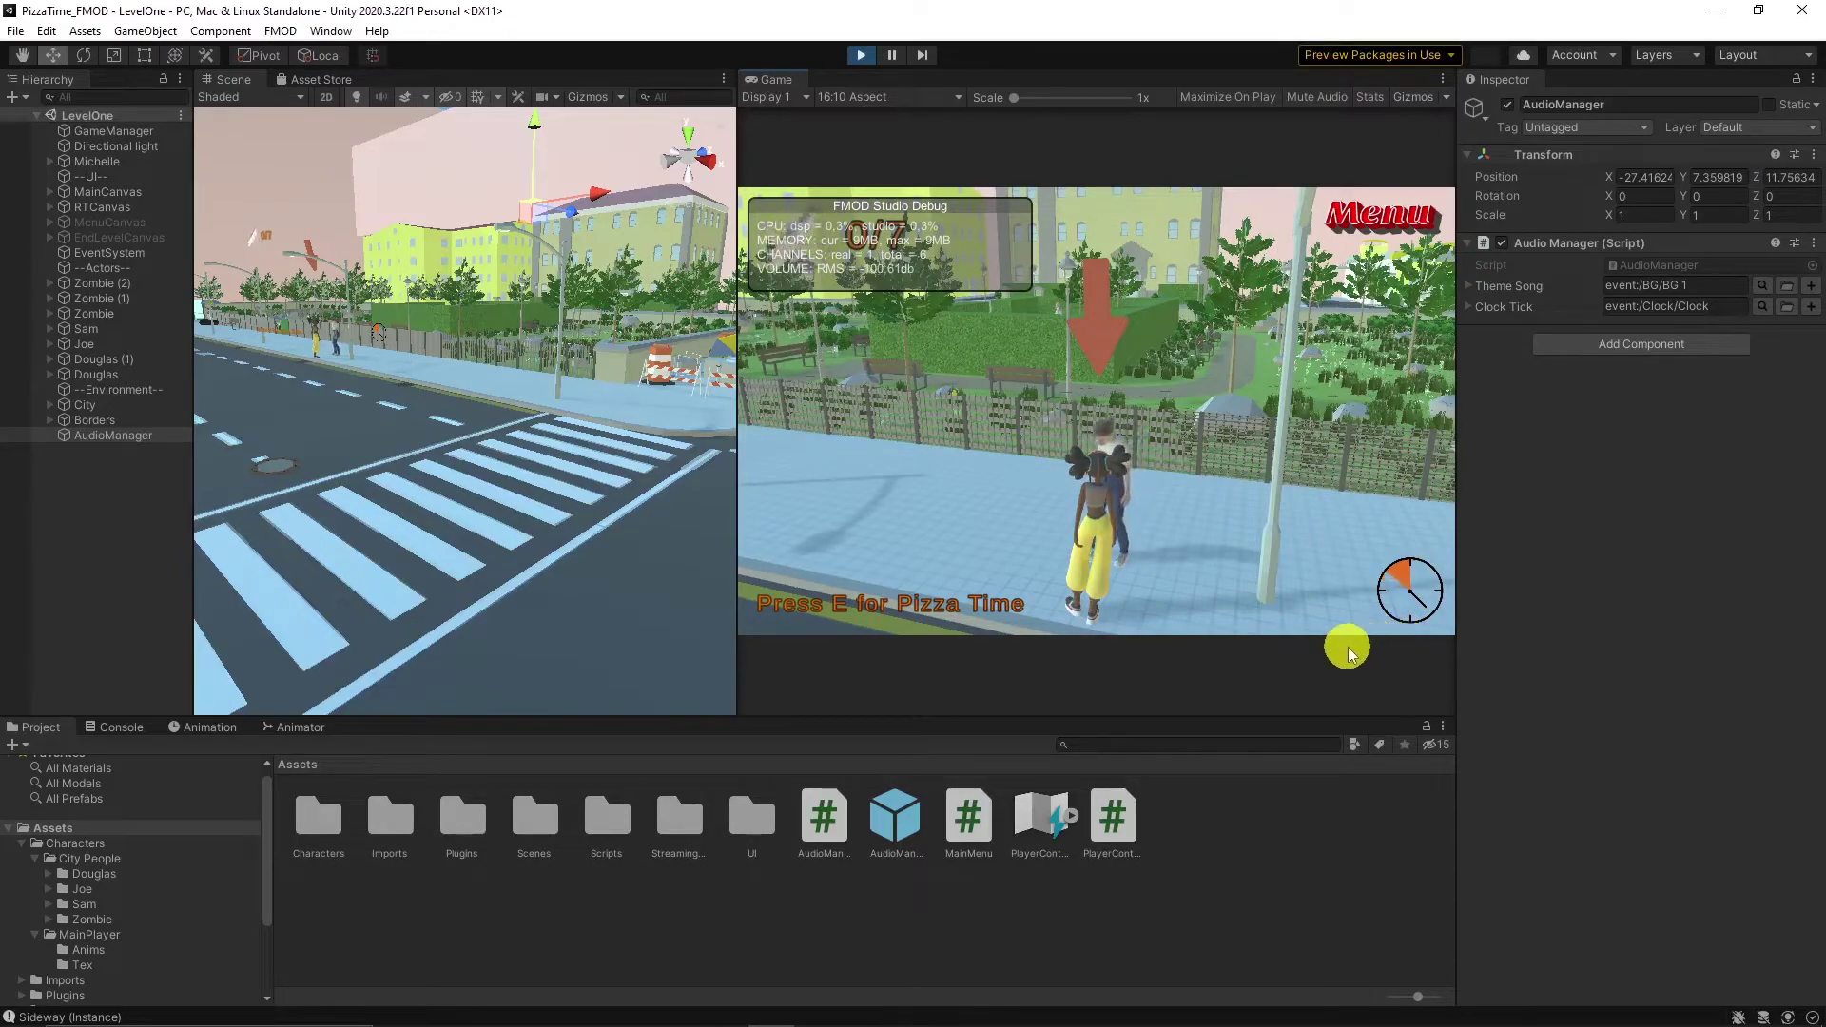
key("e")
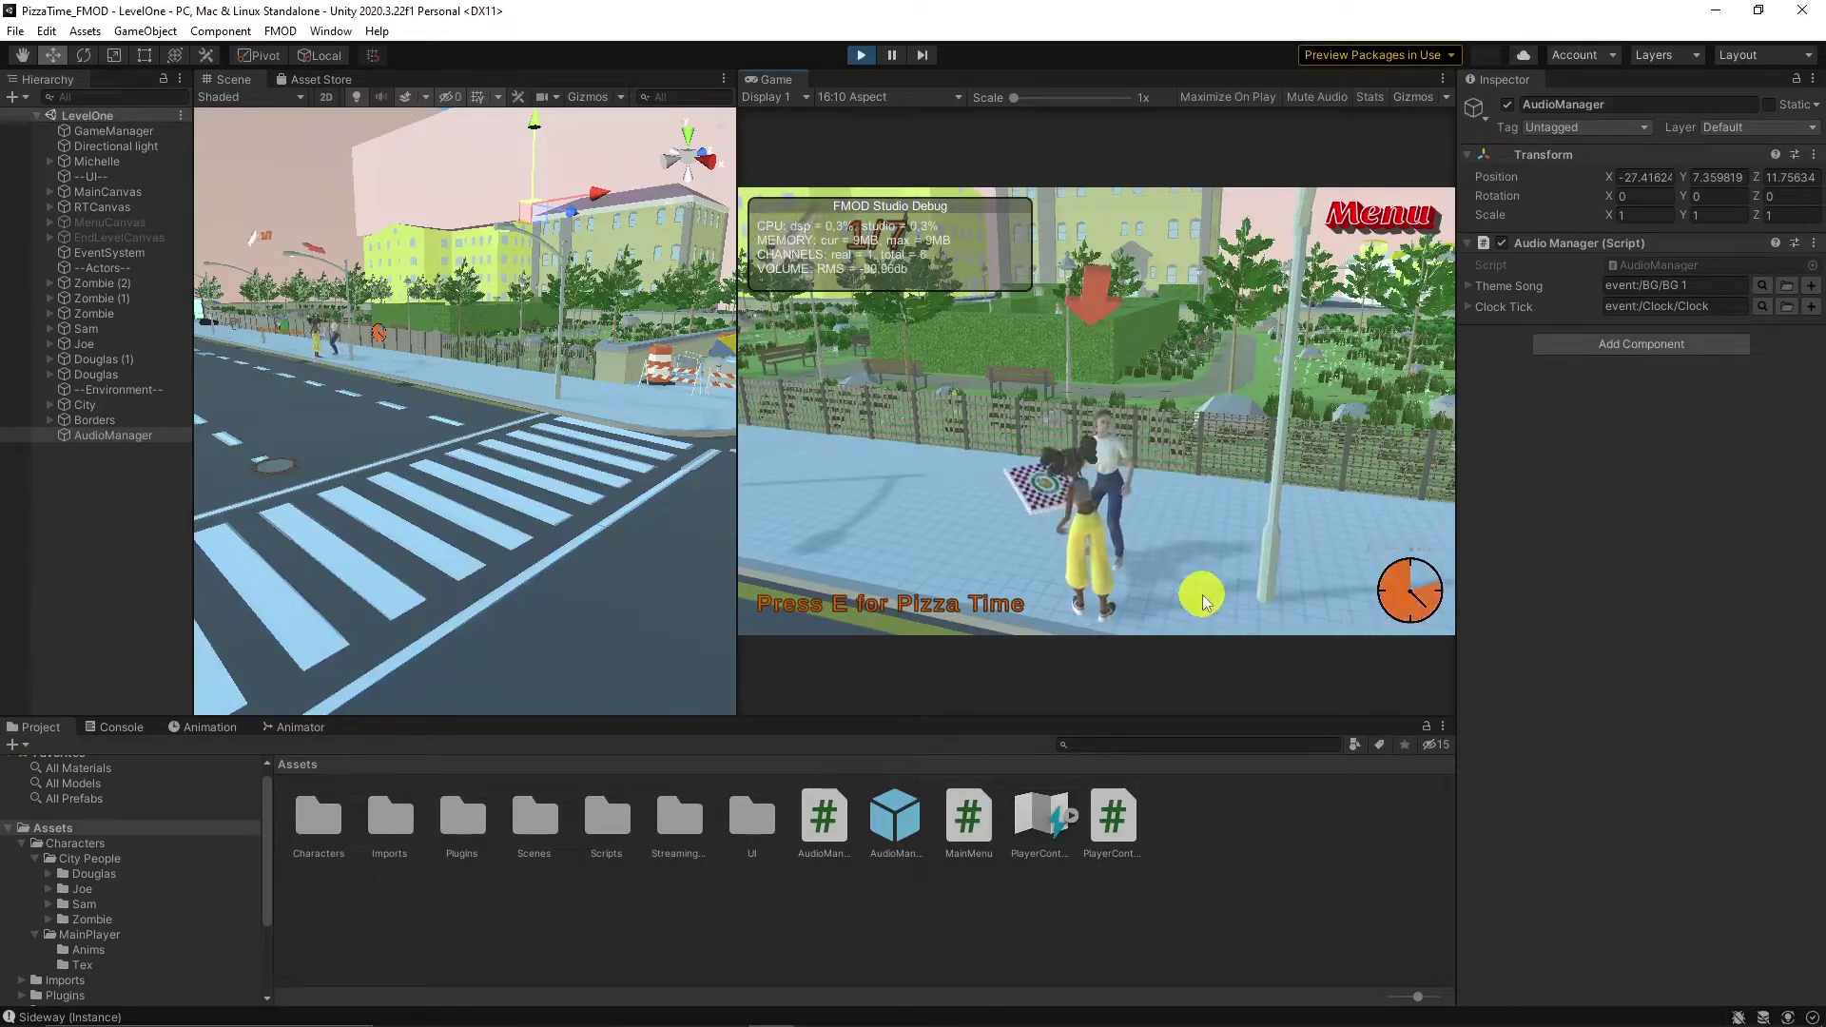
key("a")
key("w")
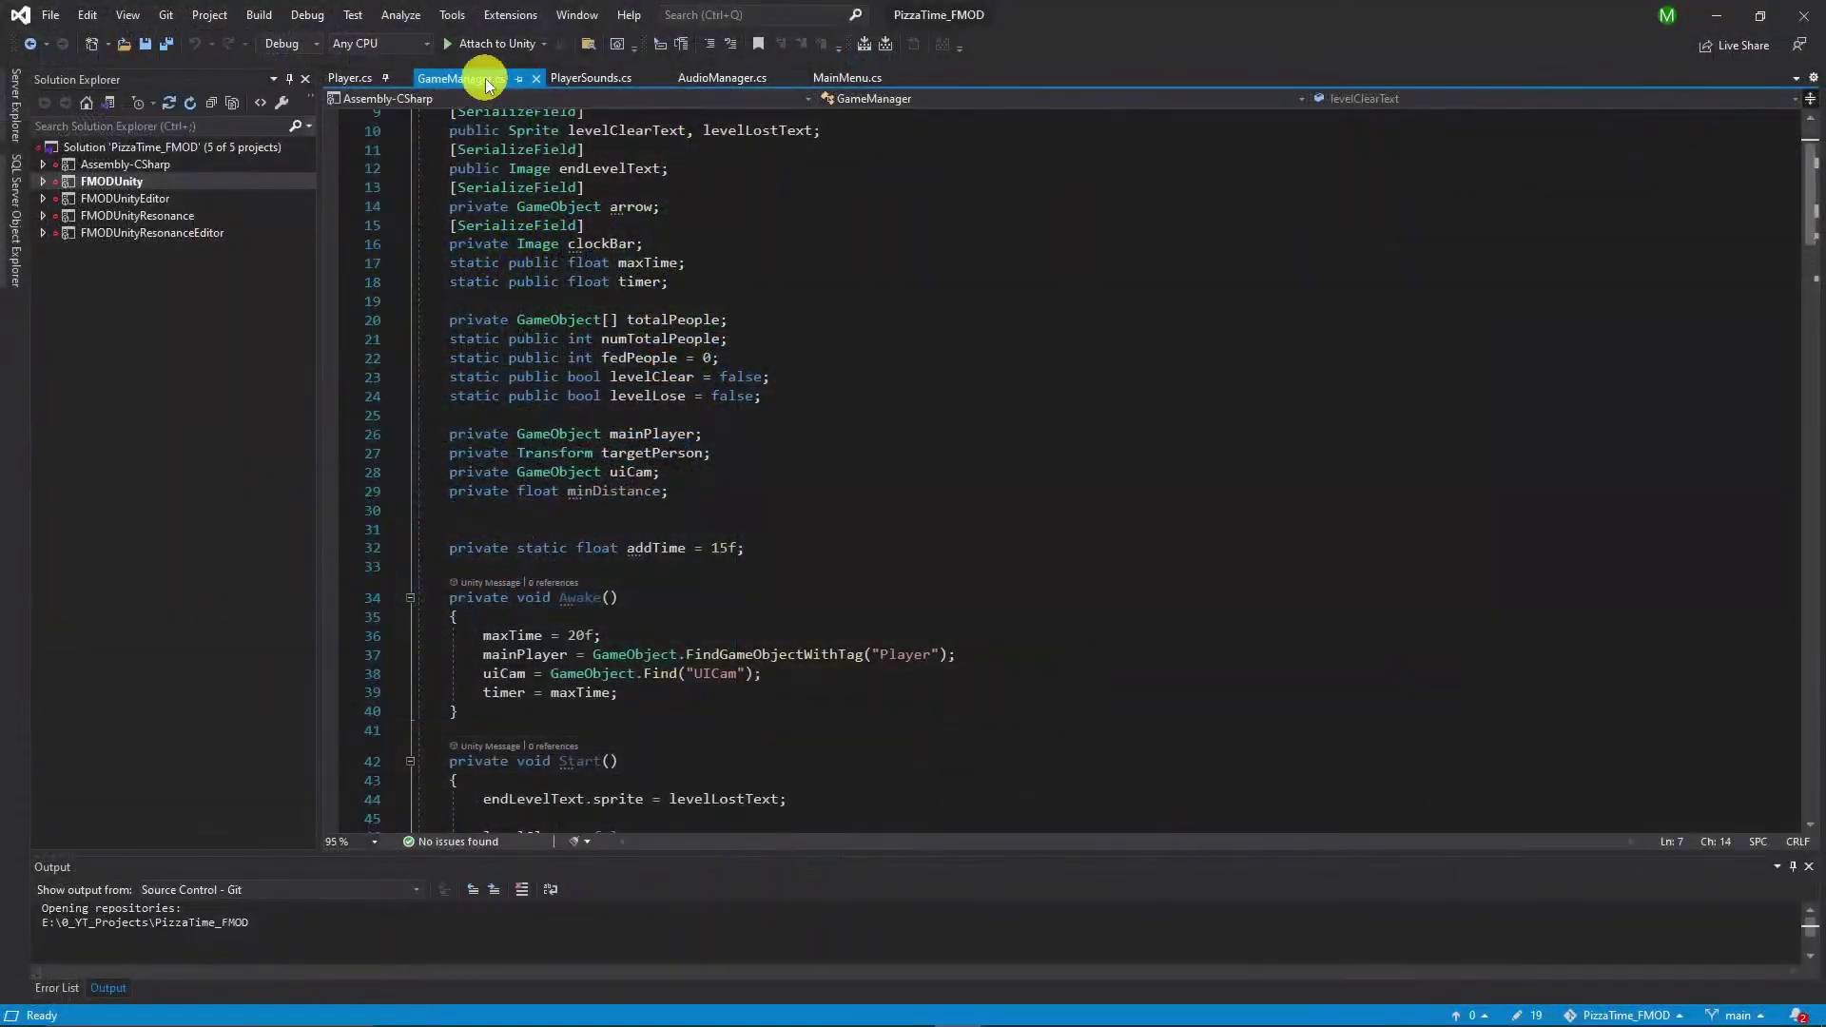
Step: Check maxTime in GameManager.cs, then set the FMOD Volume parameter's range to 0 to 20, scaling its contents
left_click_drag(603, 635, 485, 635)
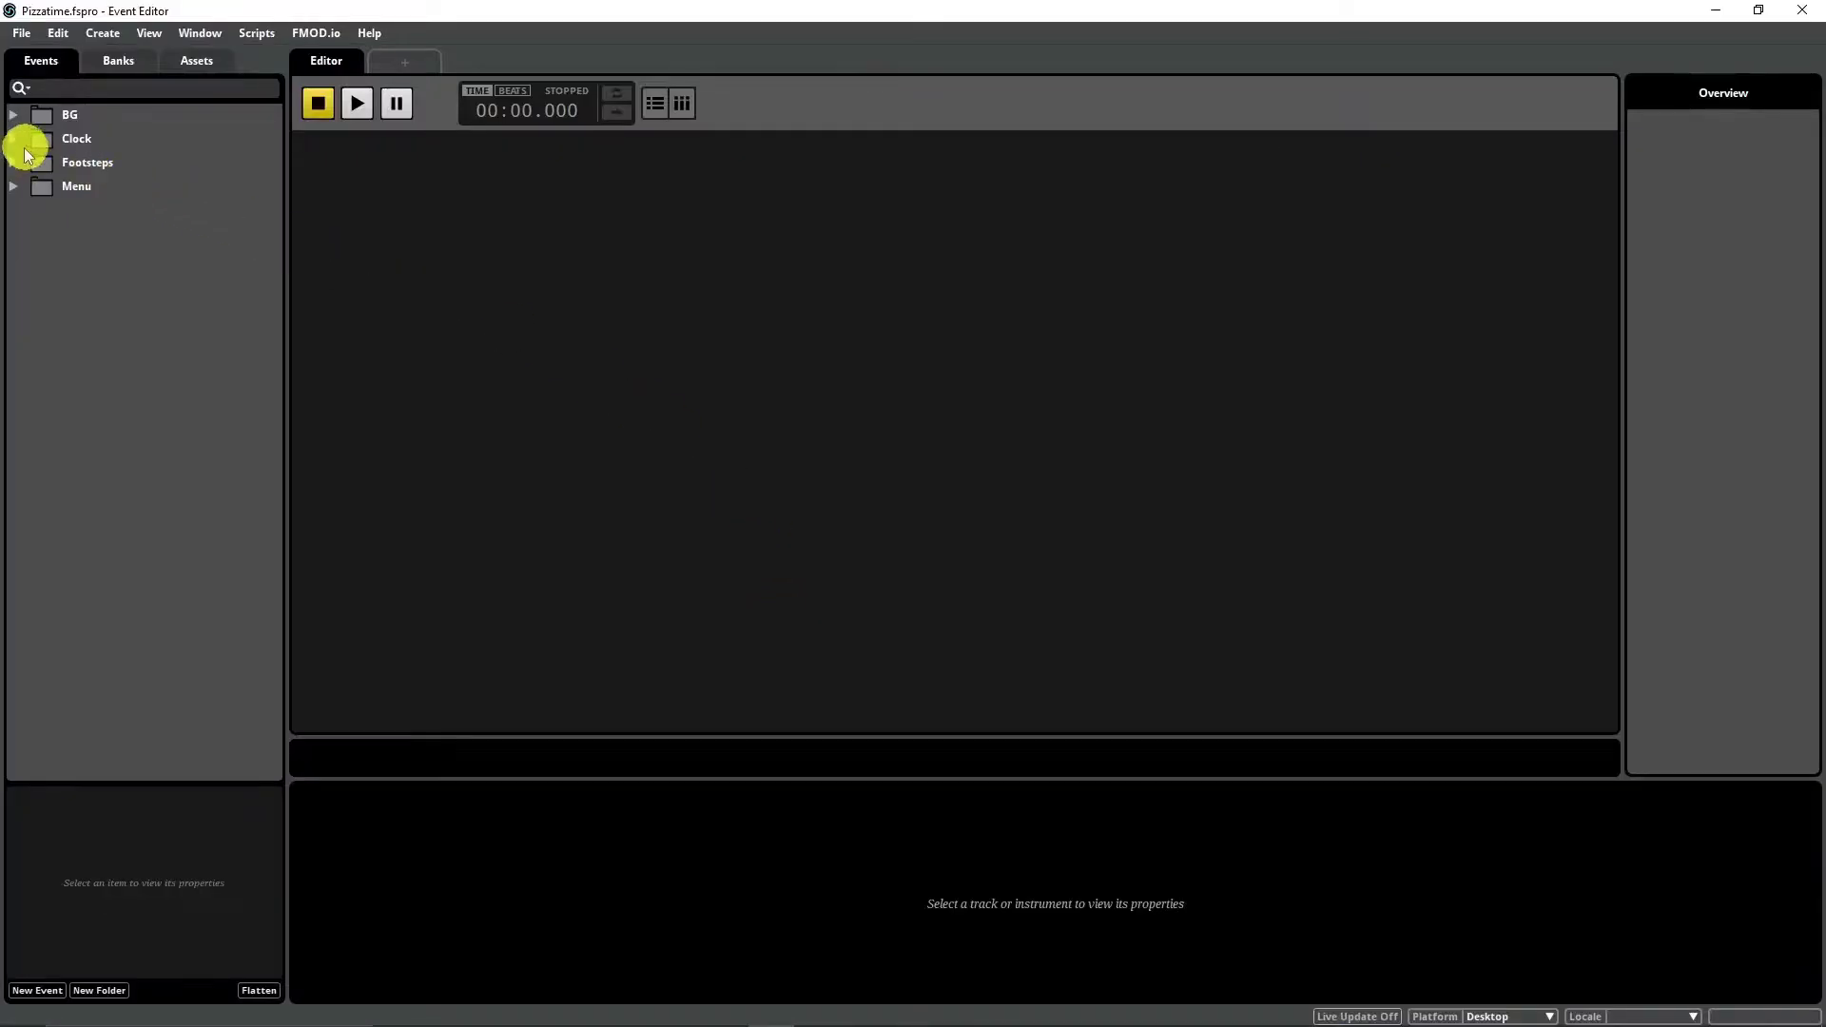
left_click(11, 140)
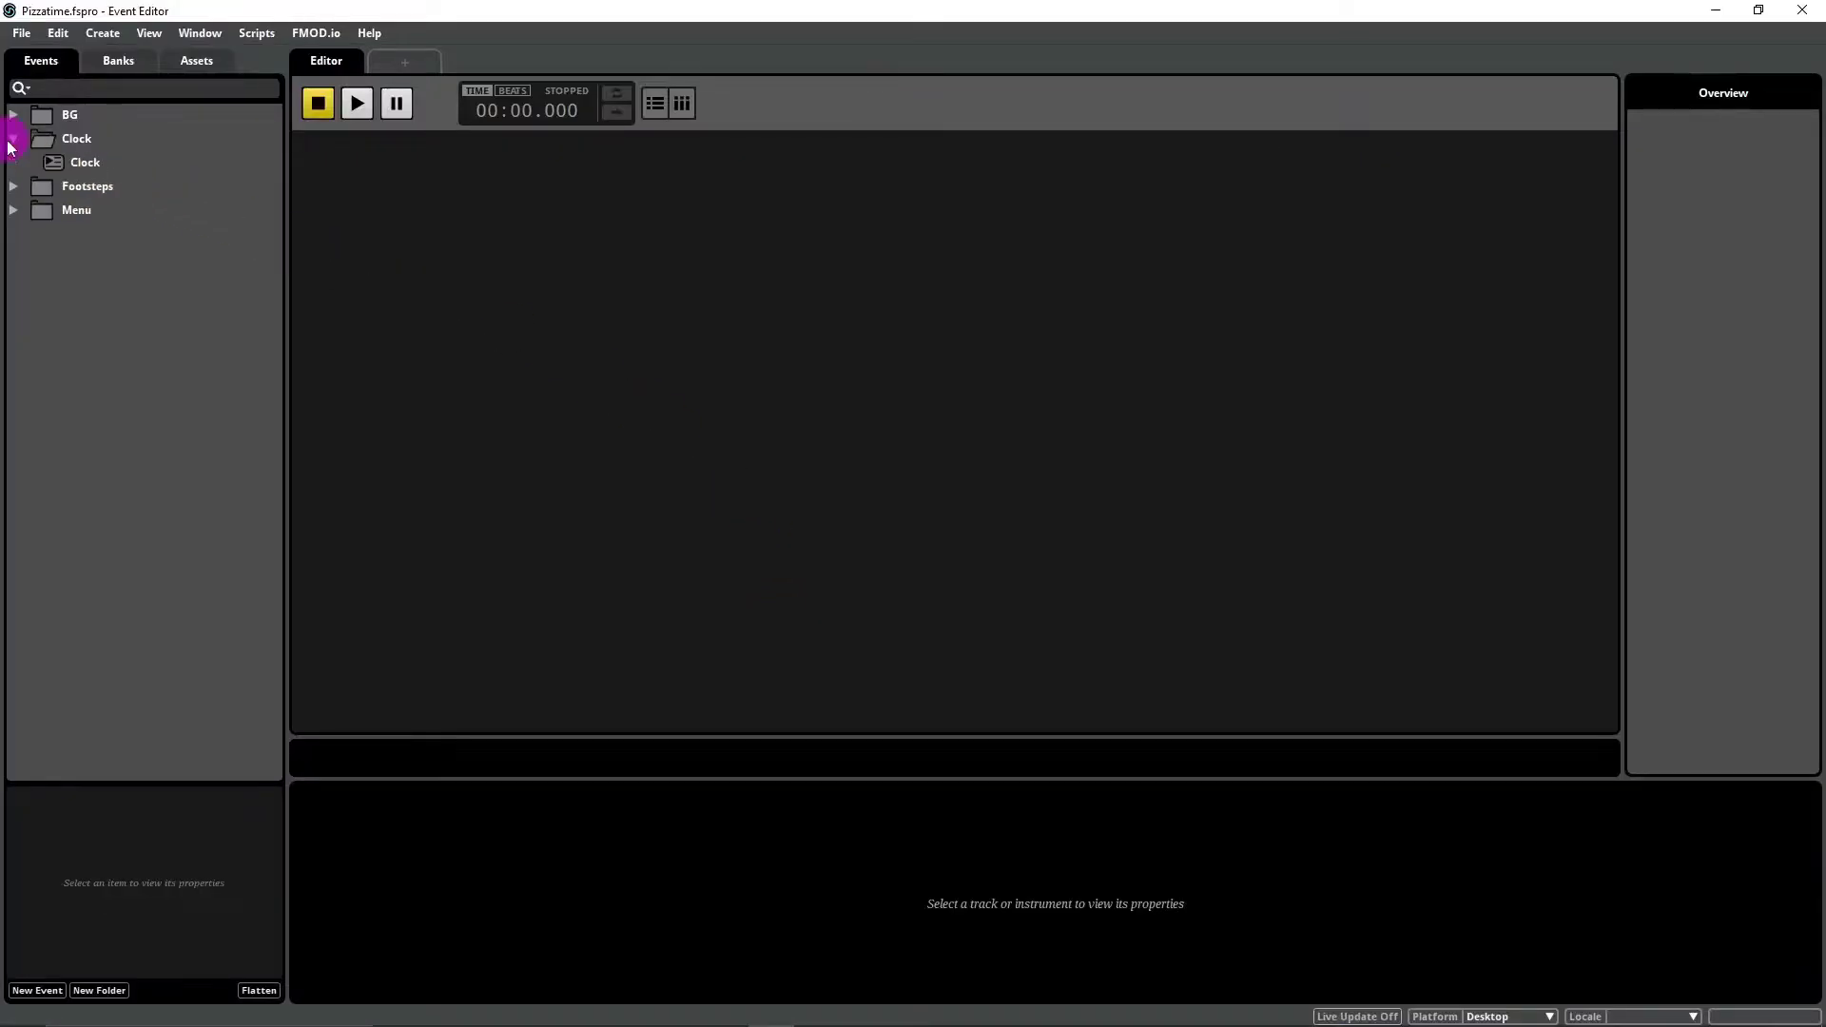
left_click(82, 163)
left_click(405, 148)
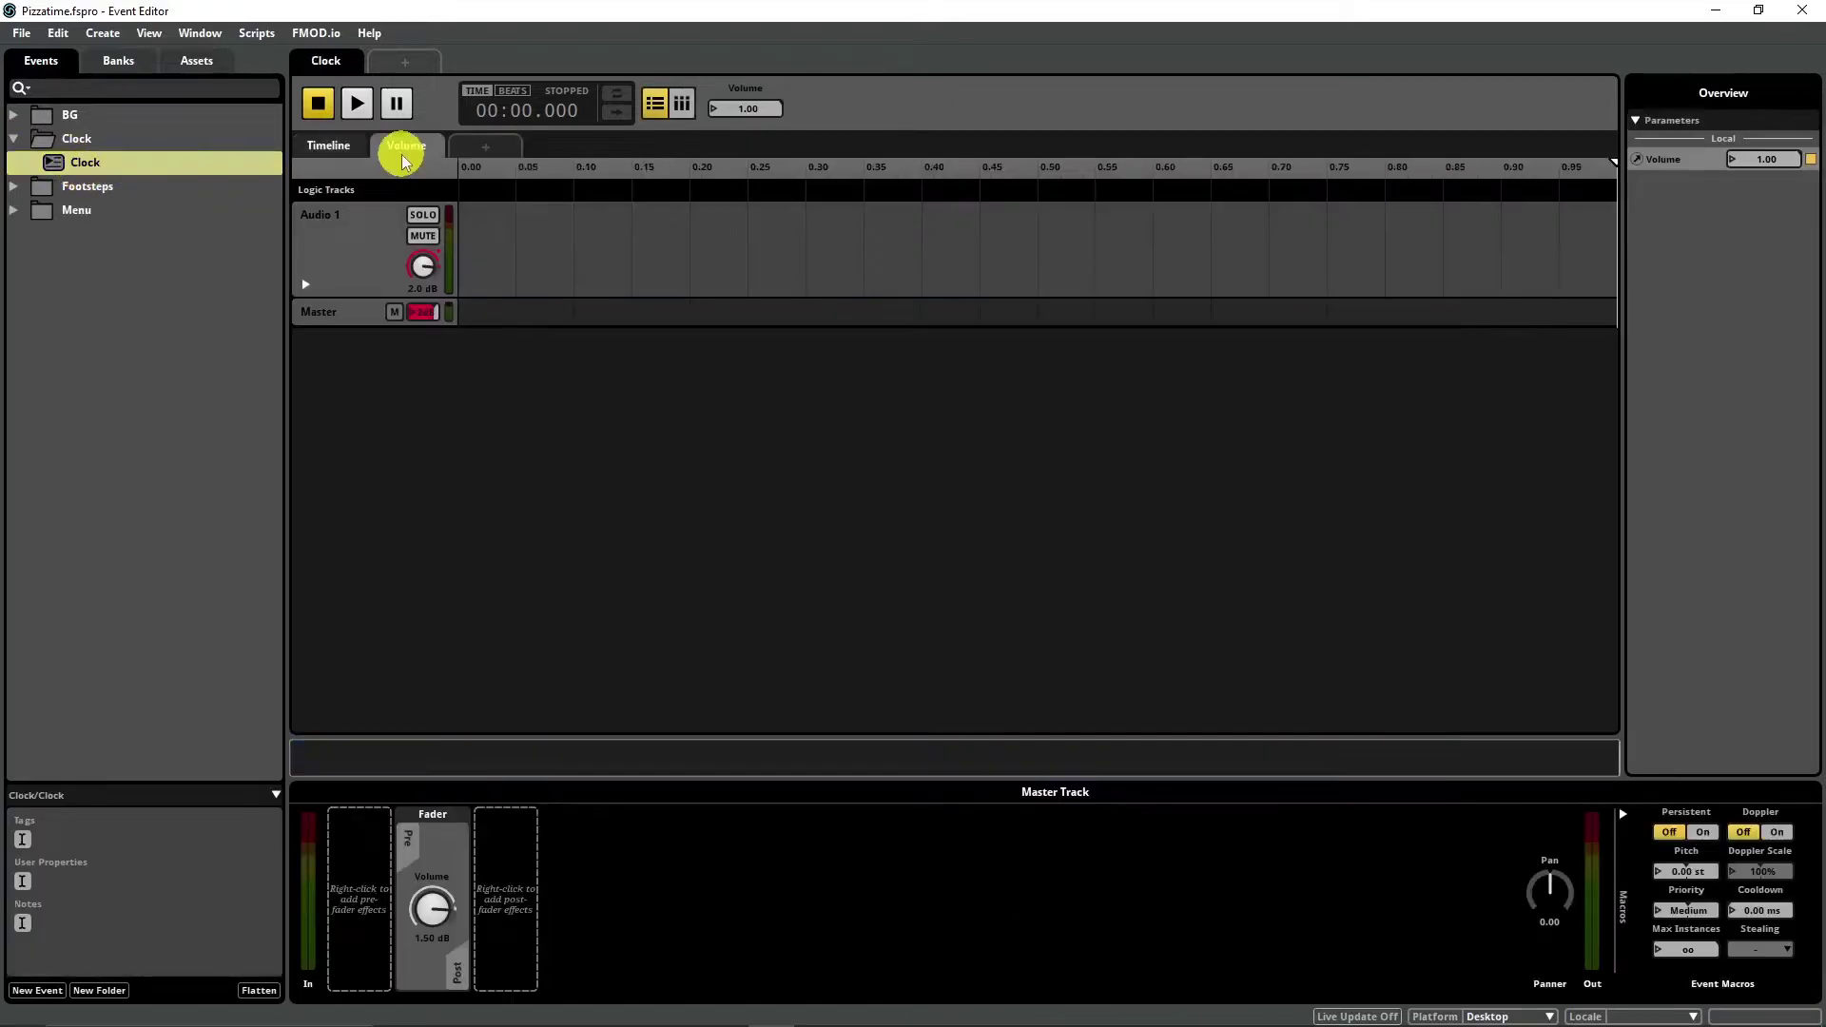
left_click(307, 284)
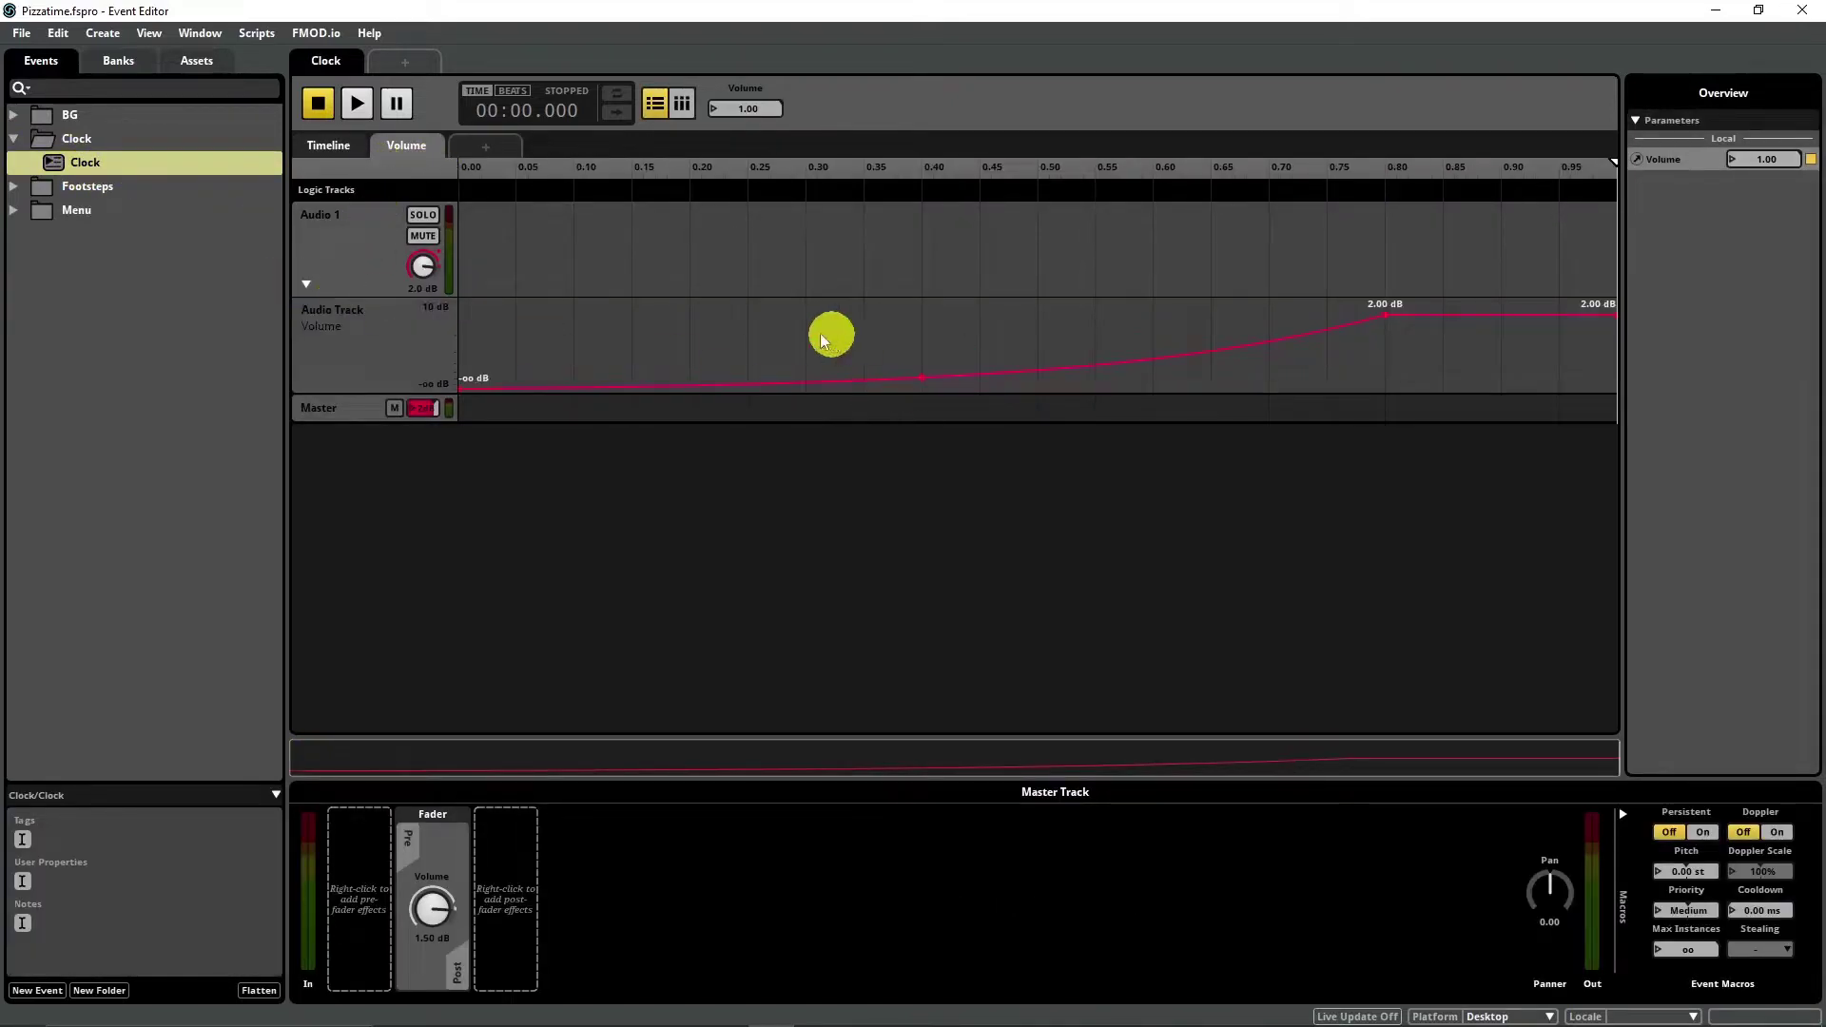
right_click(414, 148)
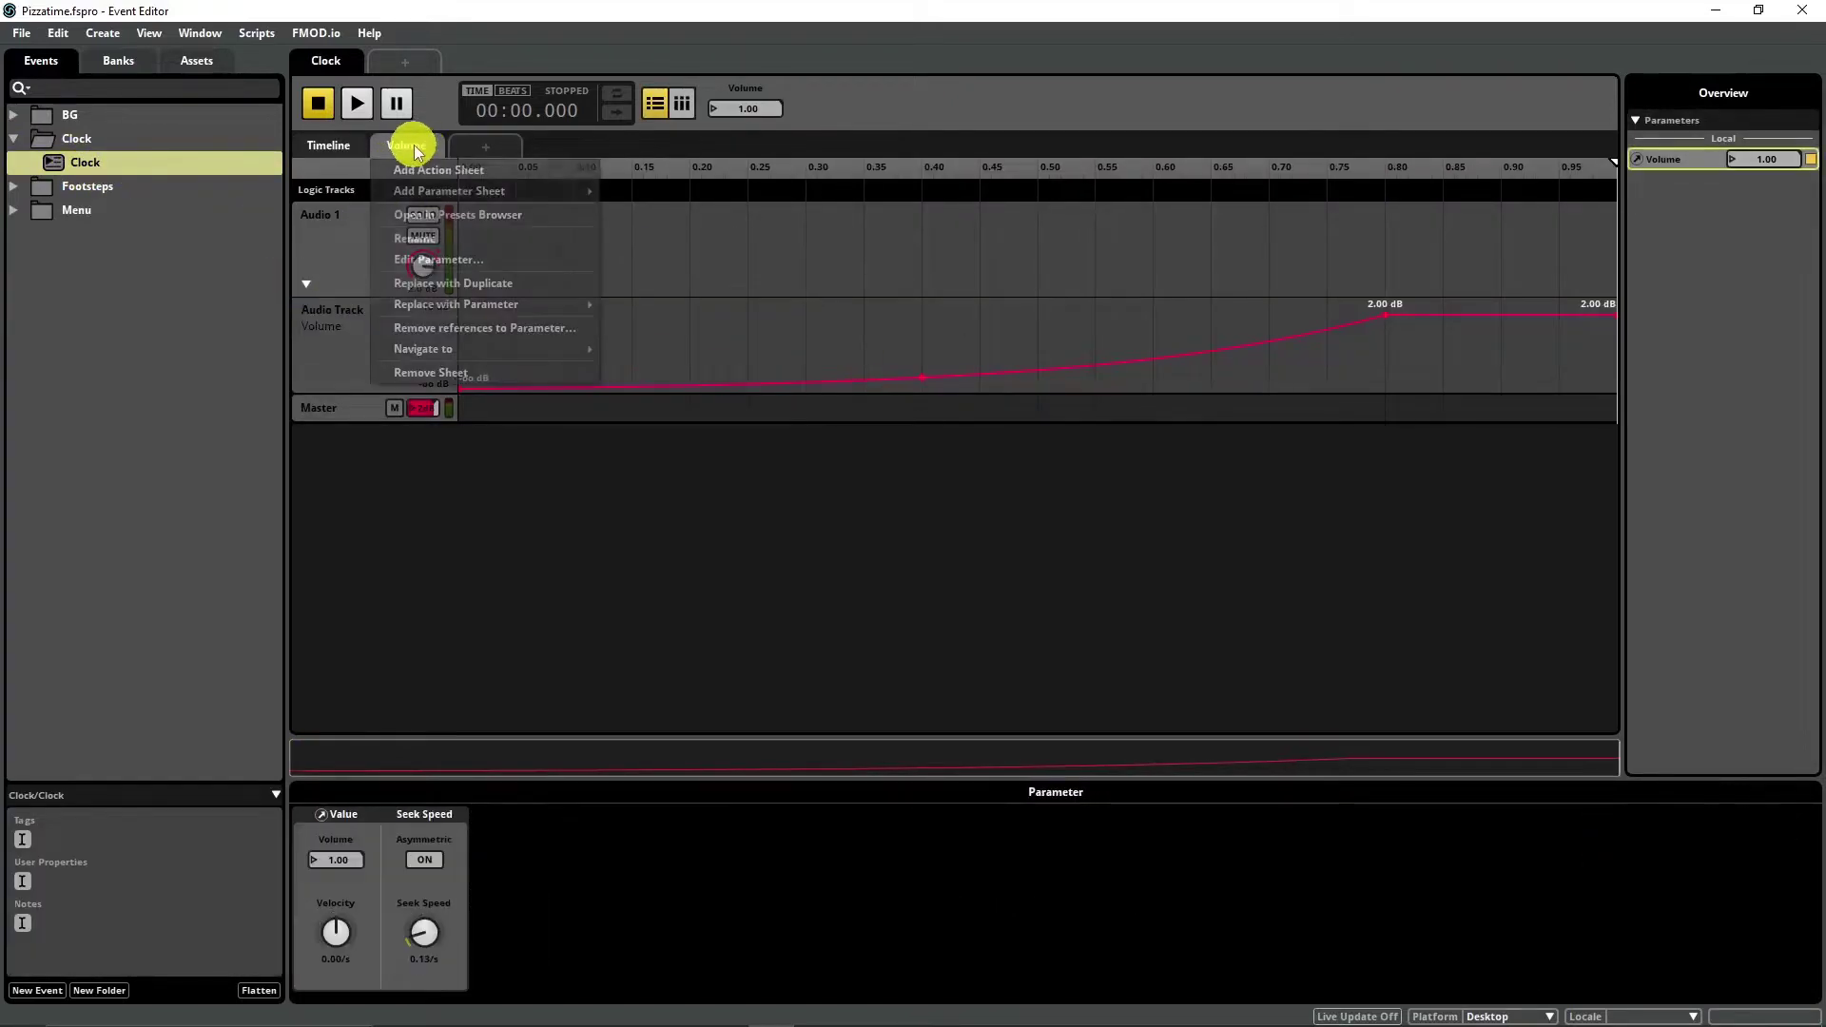
left_click(433, 260)
left_click(964, 447)
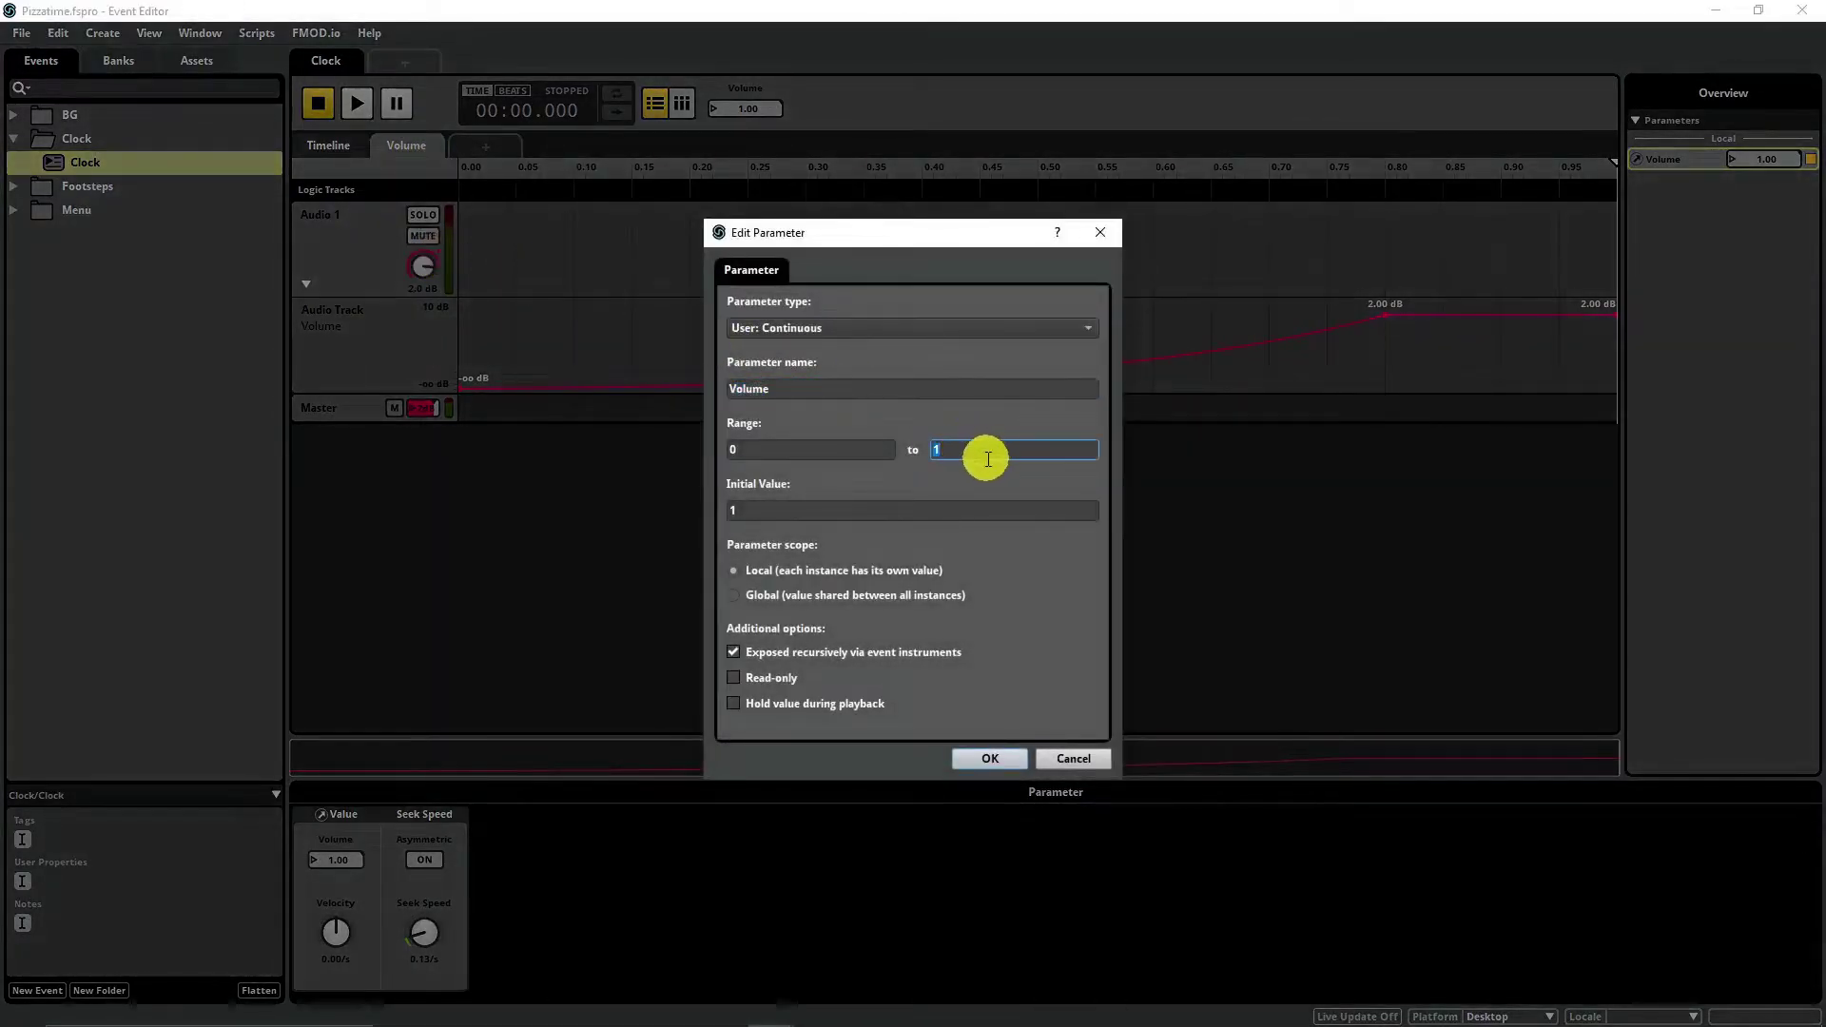
type("20")
key("Return")
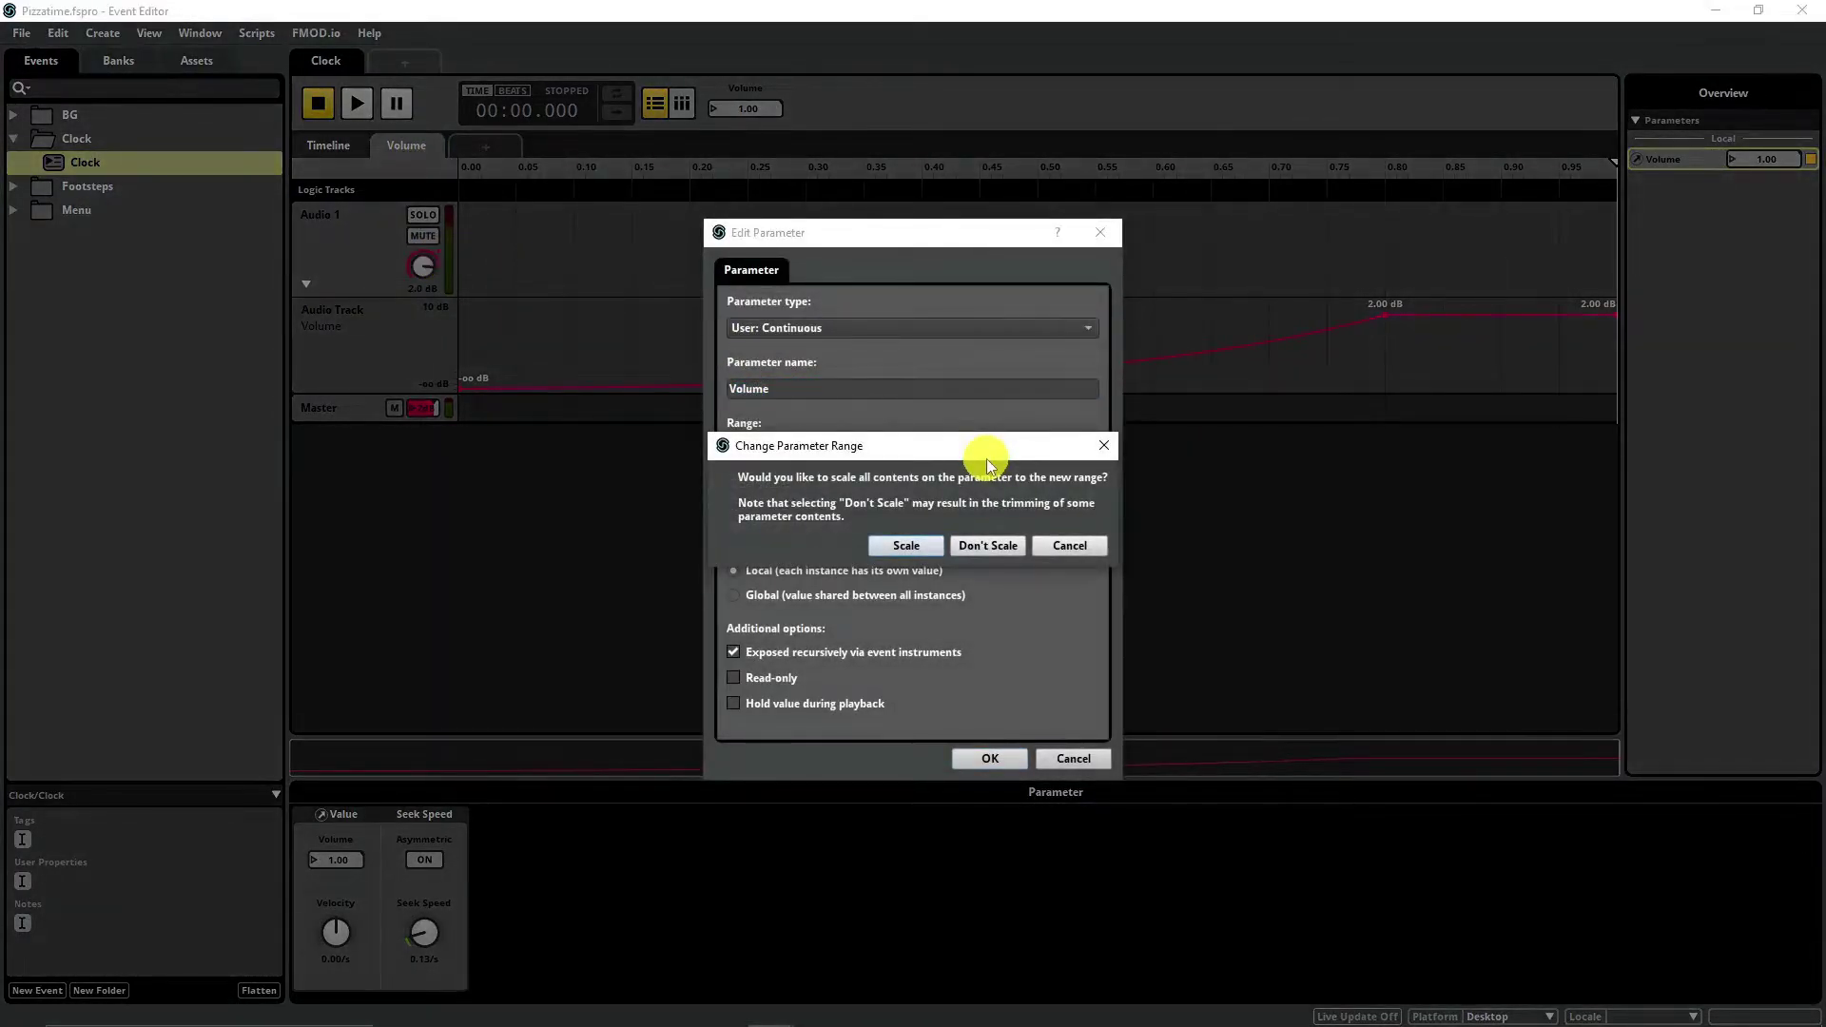
left_click(922, 542)
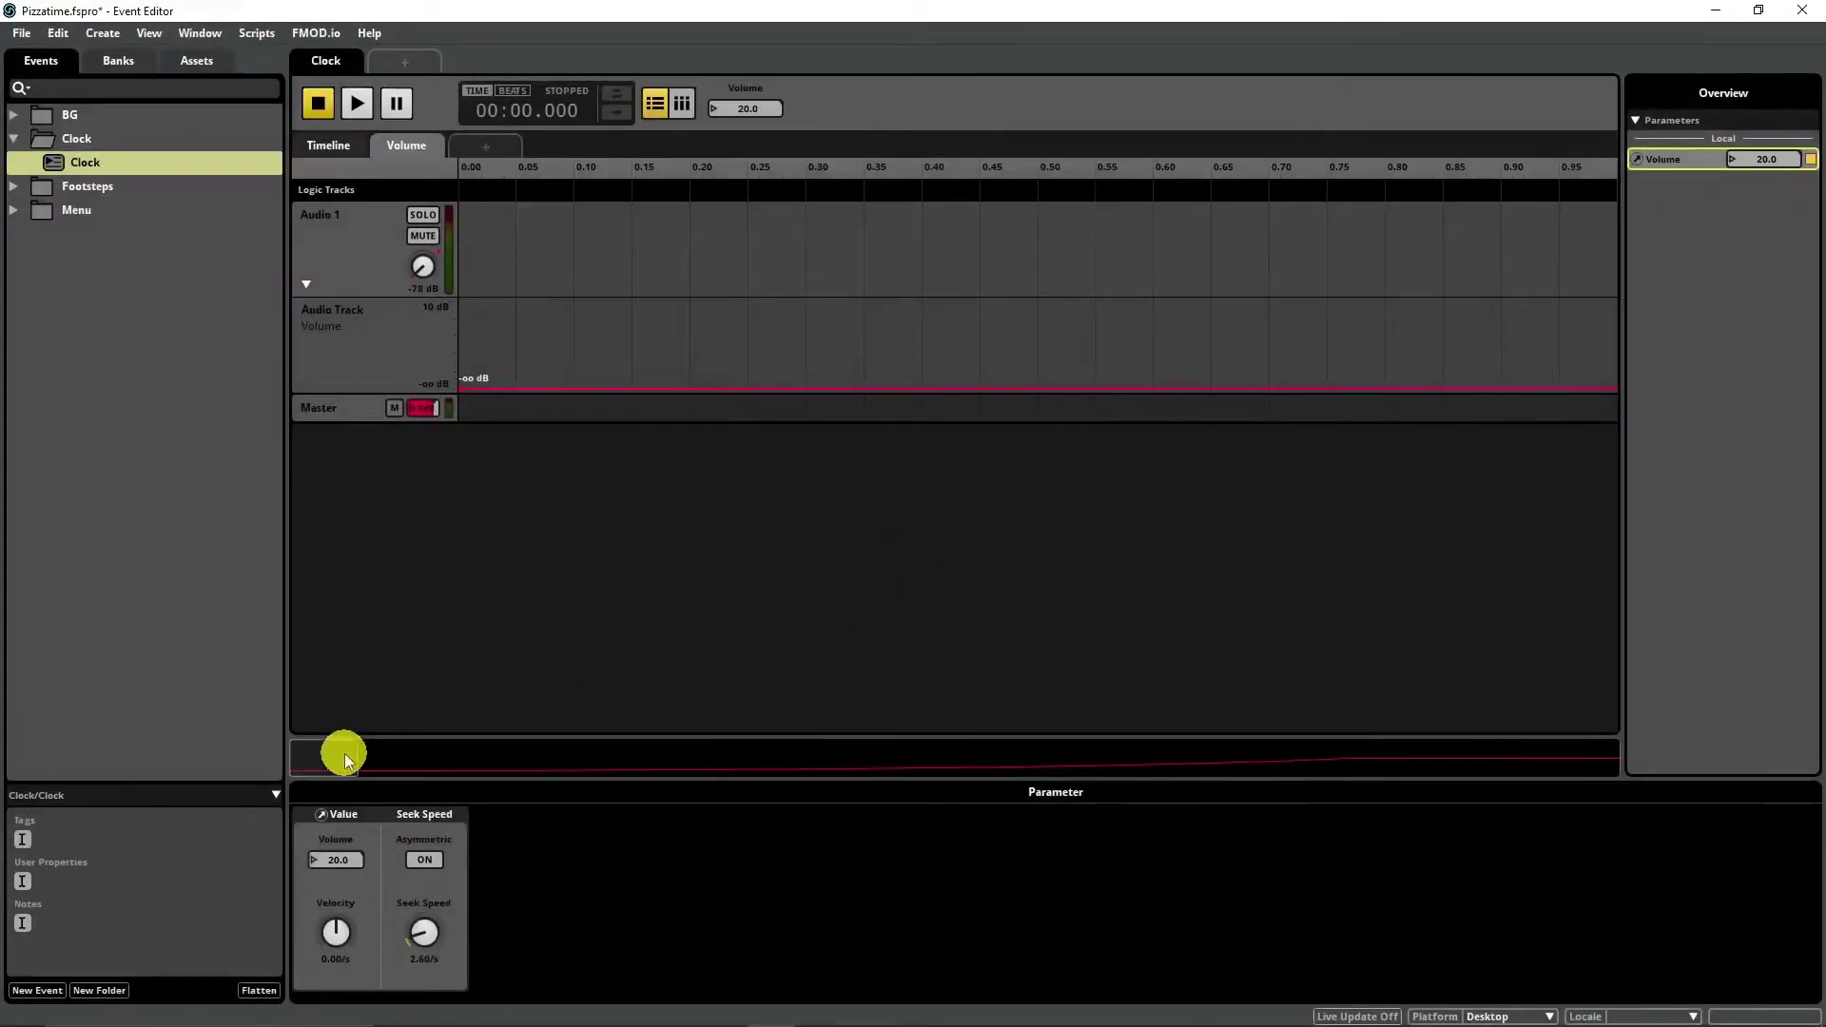
Step: Reshape the Audio Track volume automation to fall in a curve from 2 dB at 0 to -oo dB at 5, staying silent through 20
left_click_drag(344, 758, 1508, 551)
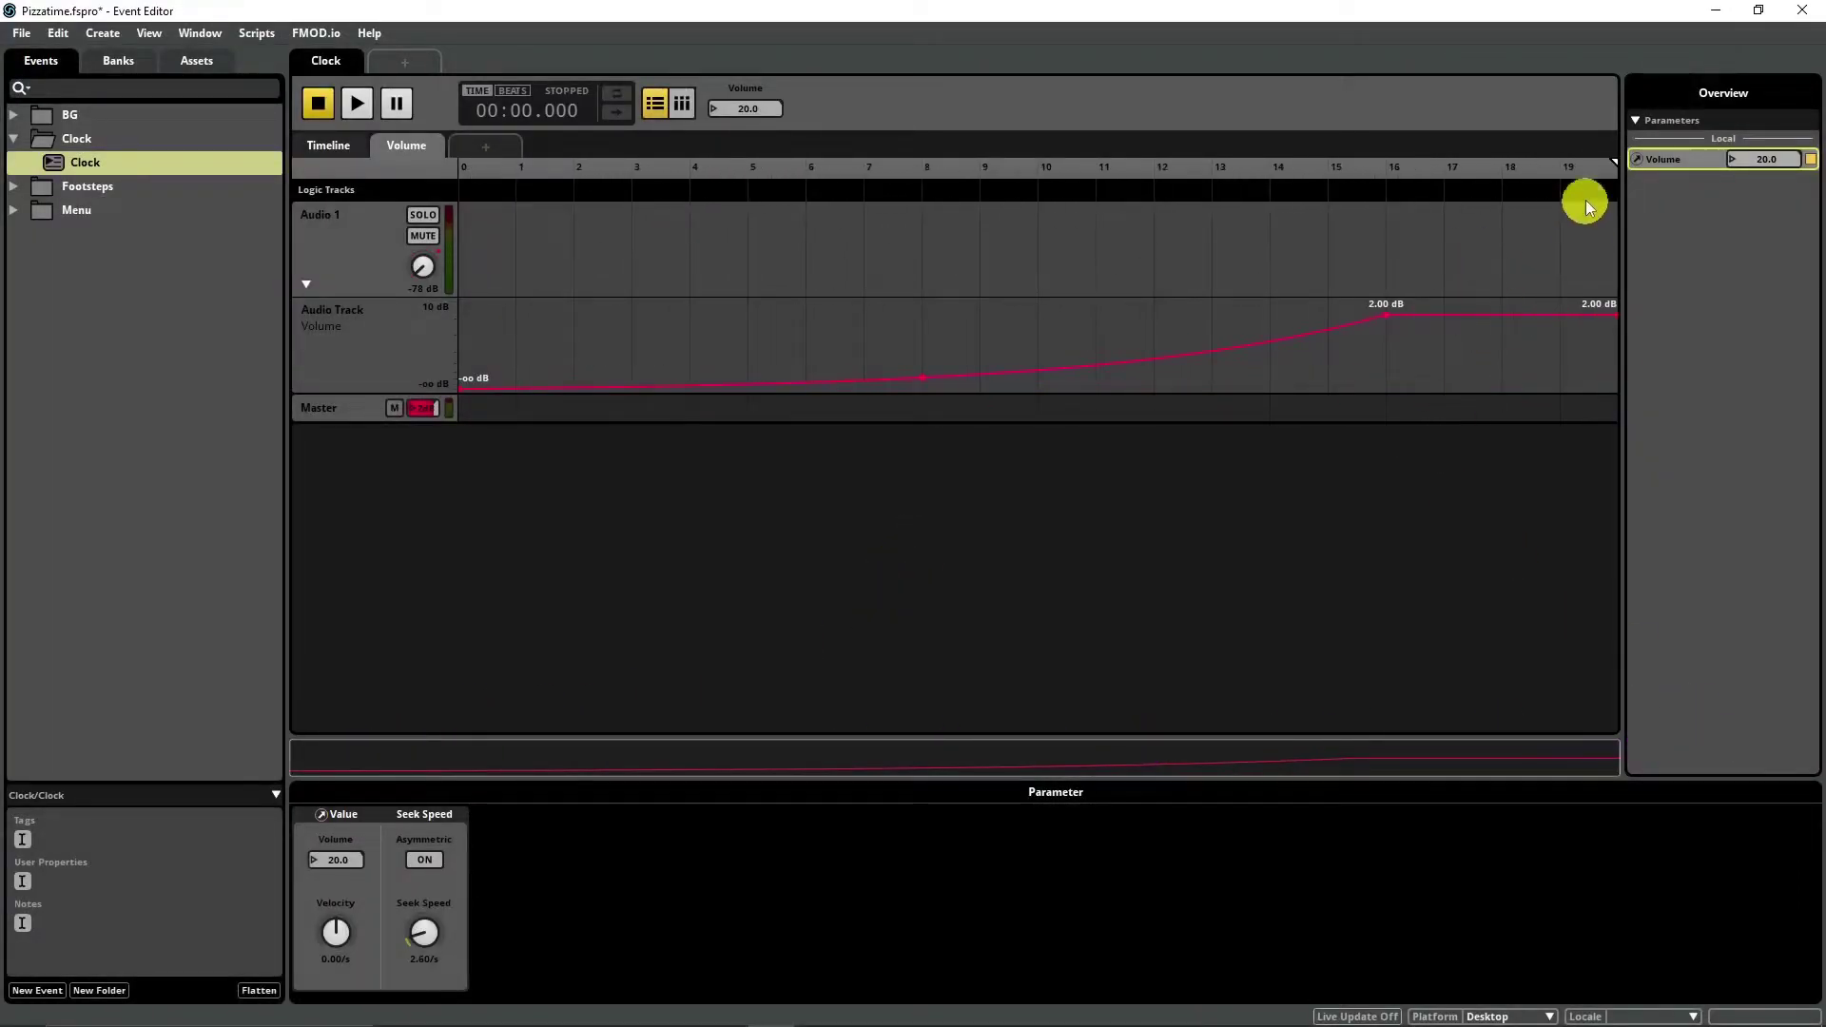
left_click(461, 387)
key("Delete")
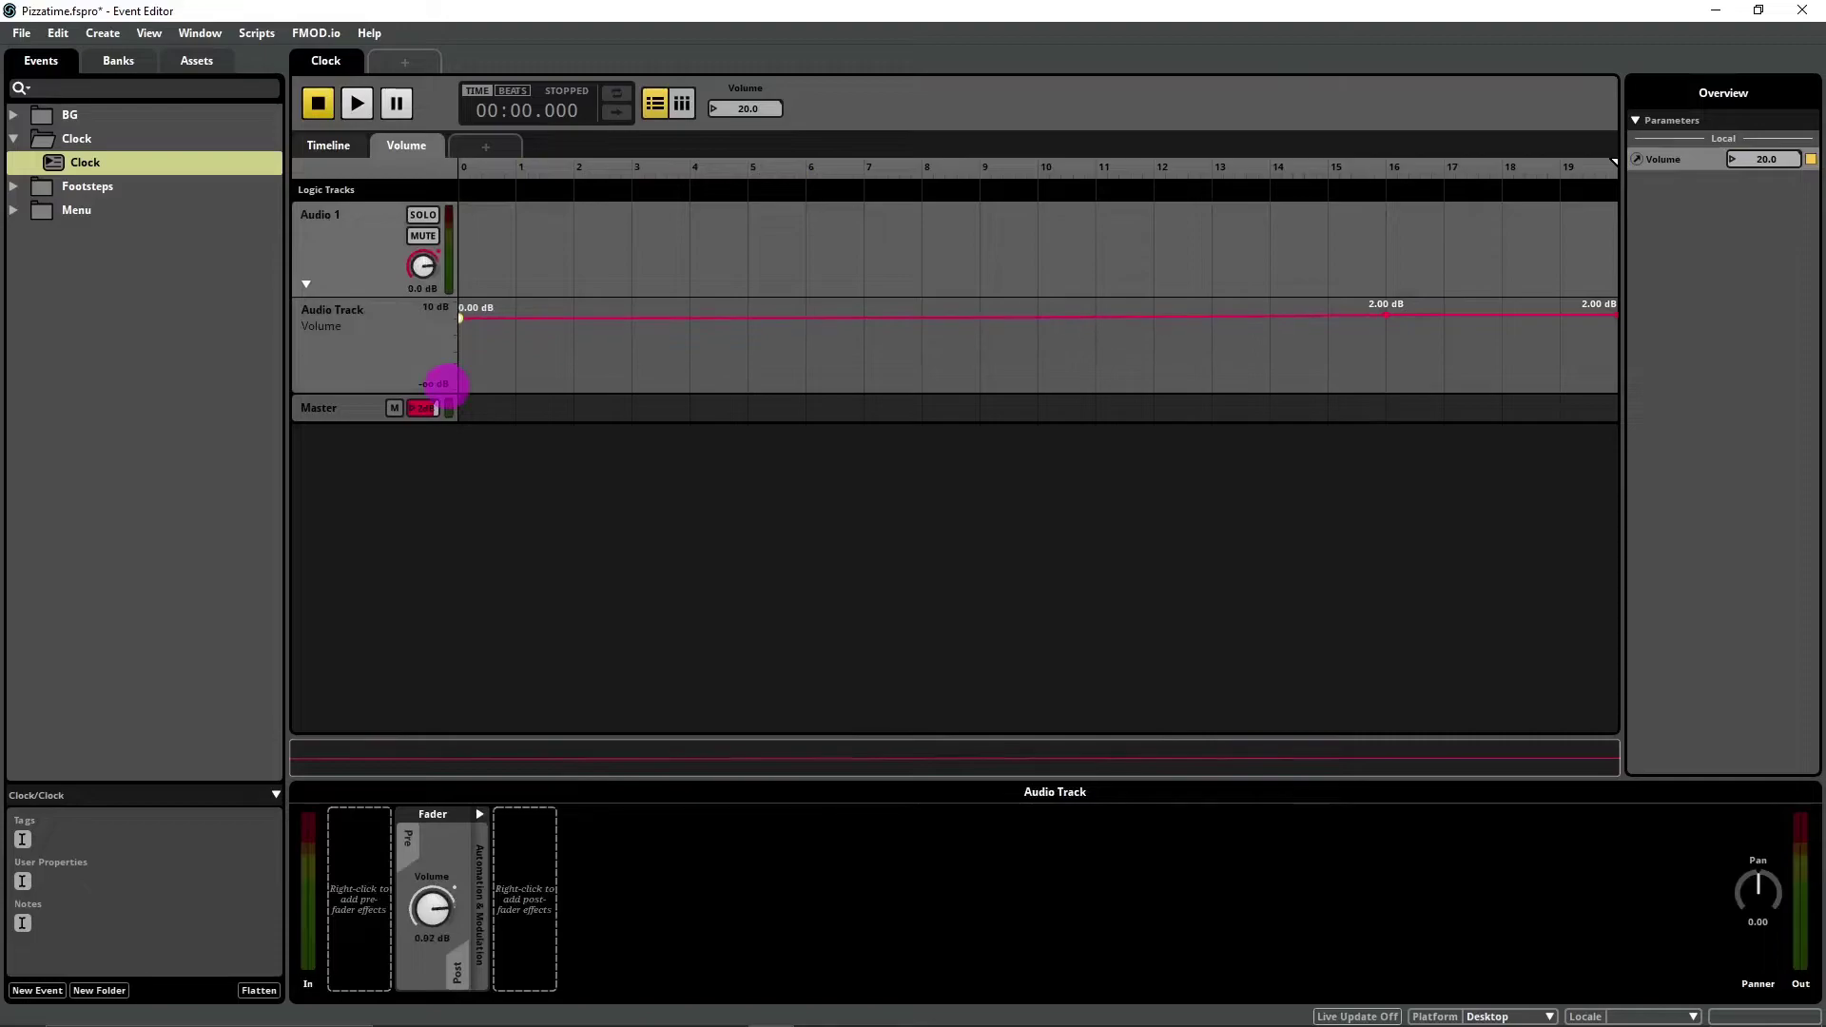
left_click_drag(709, 314, 691, 389)
left_click_drag(1614, 314, 1614, 388)
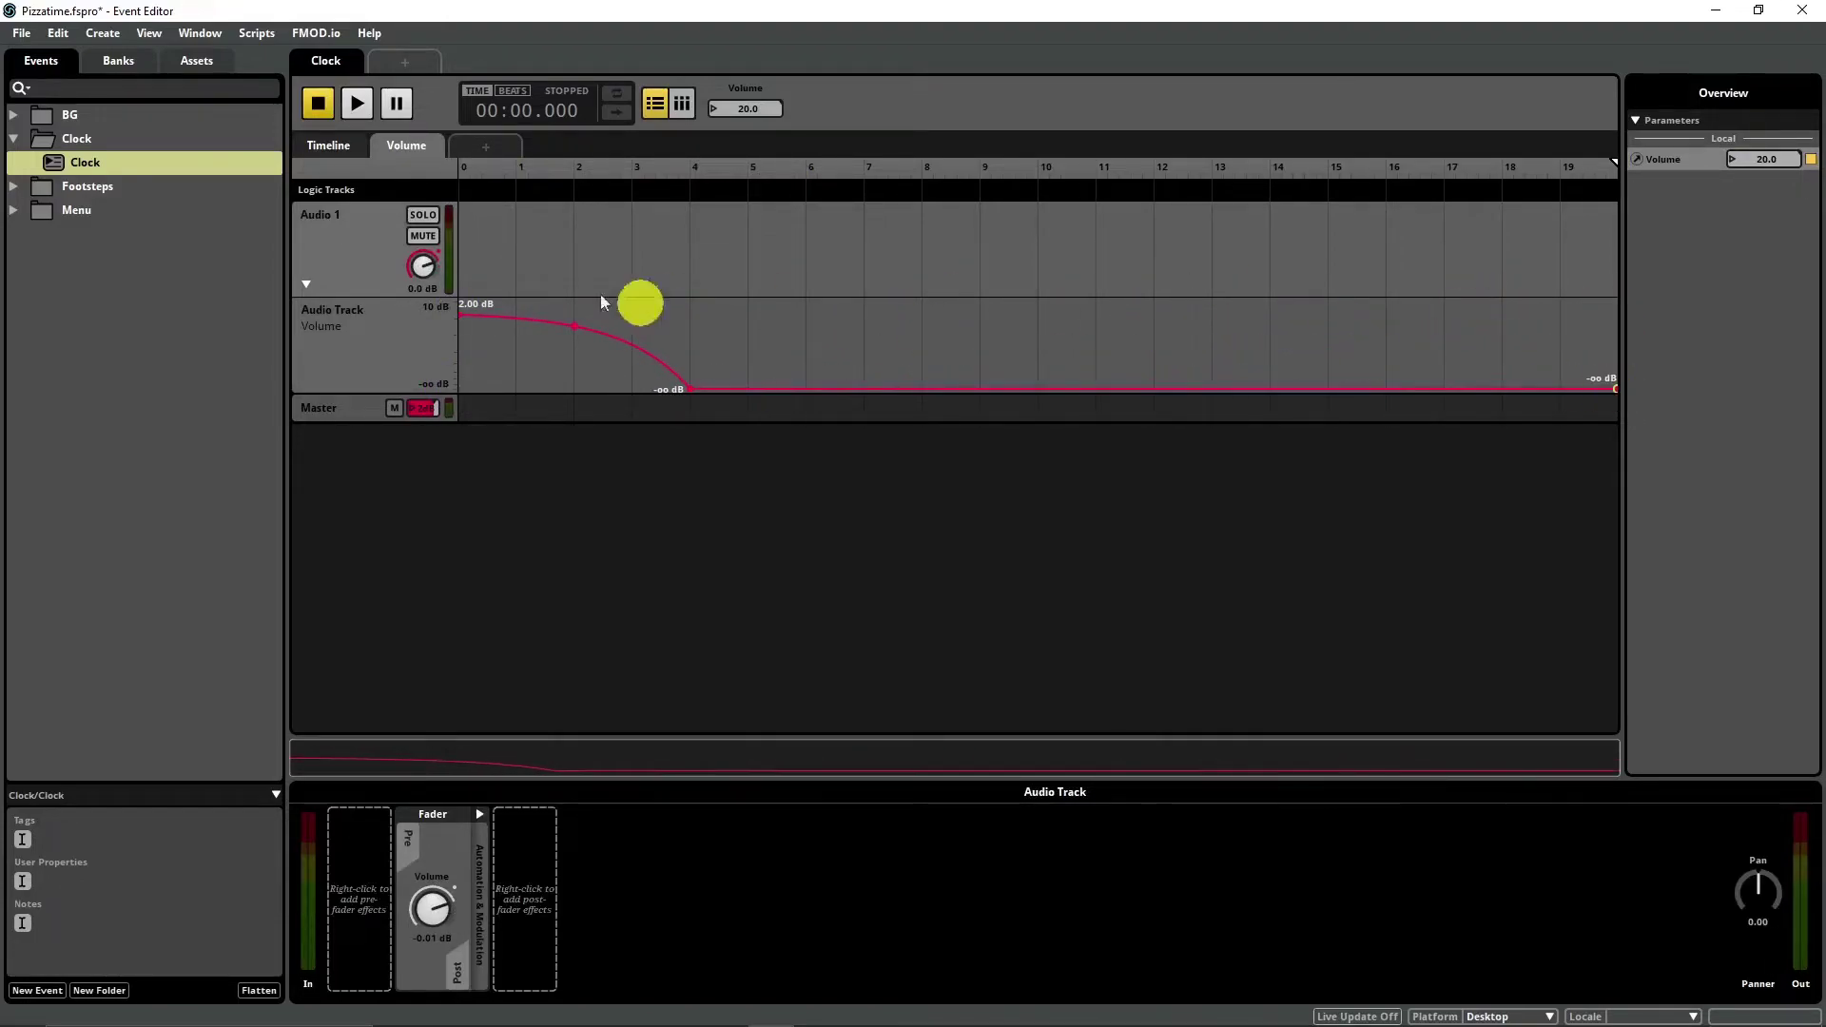
left_click_drag(690, 389, 736, 389)
Step: Audition the Clock event while moving the Volume parameter from 5 down to 0, and stop playback
left_click(742, 169)
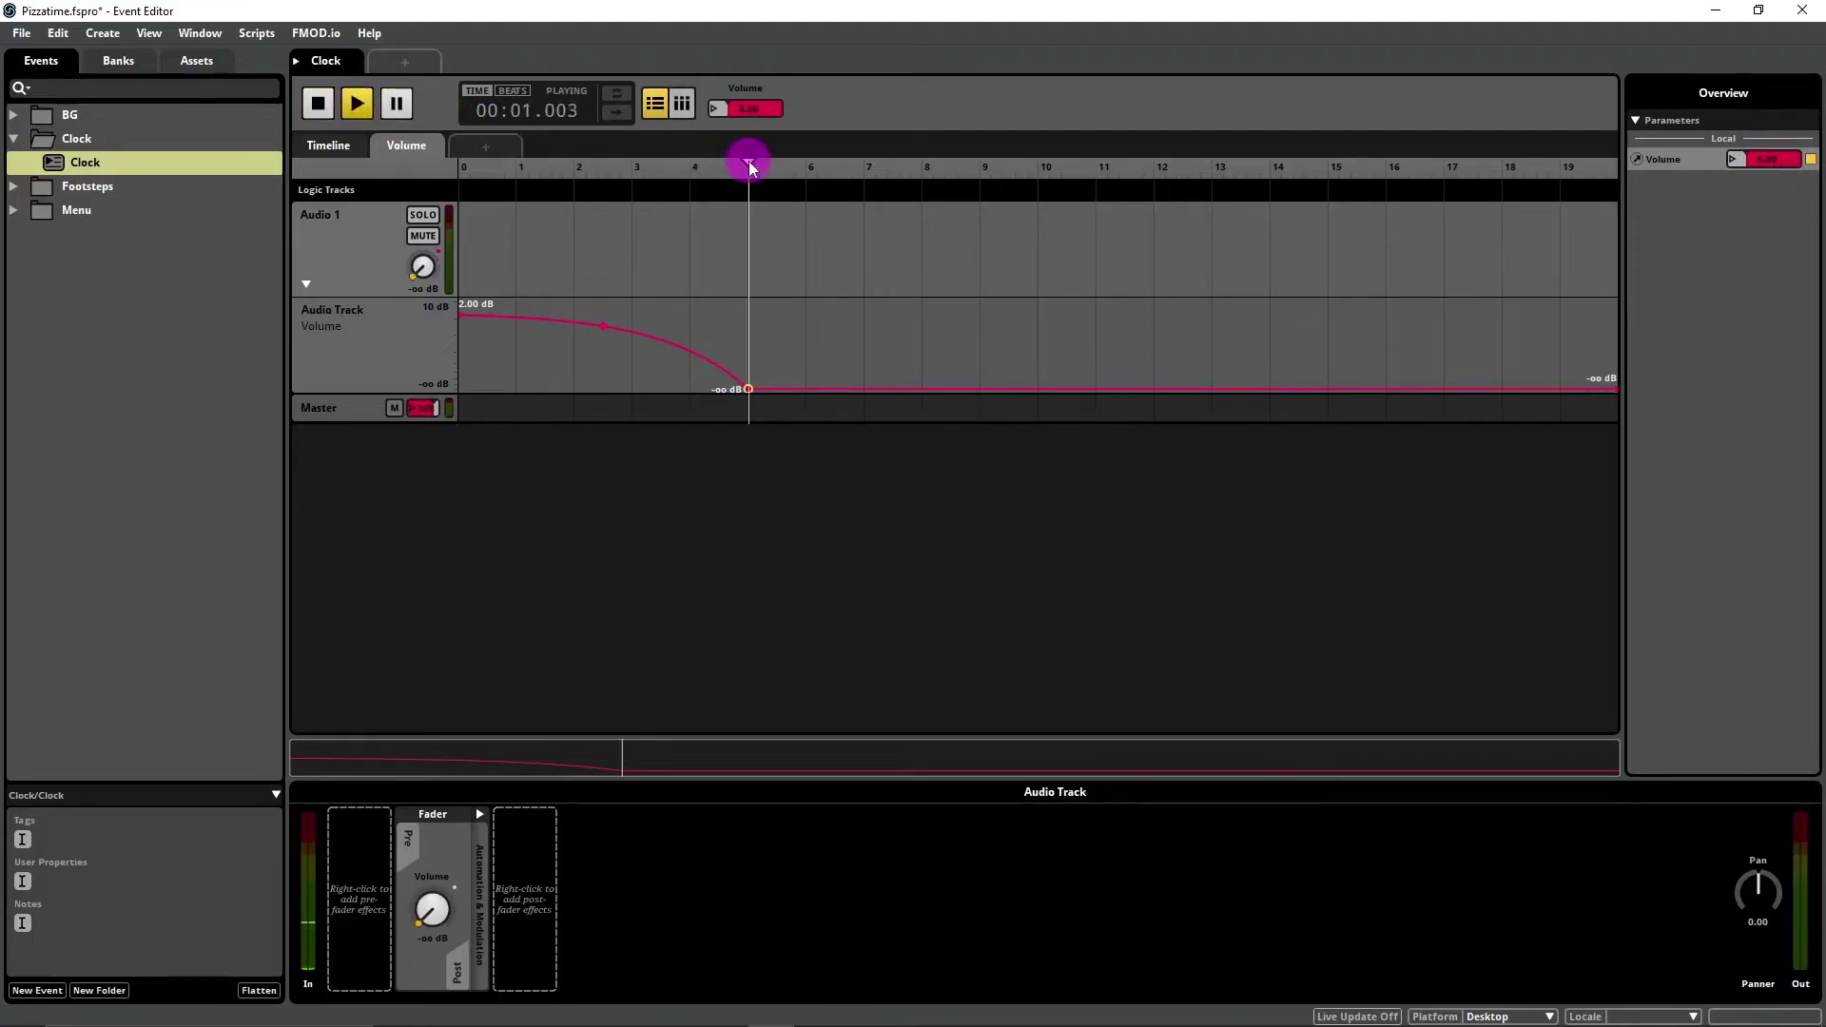
left_click_drag(750, 167, 432, 208)
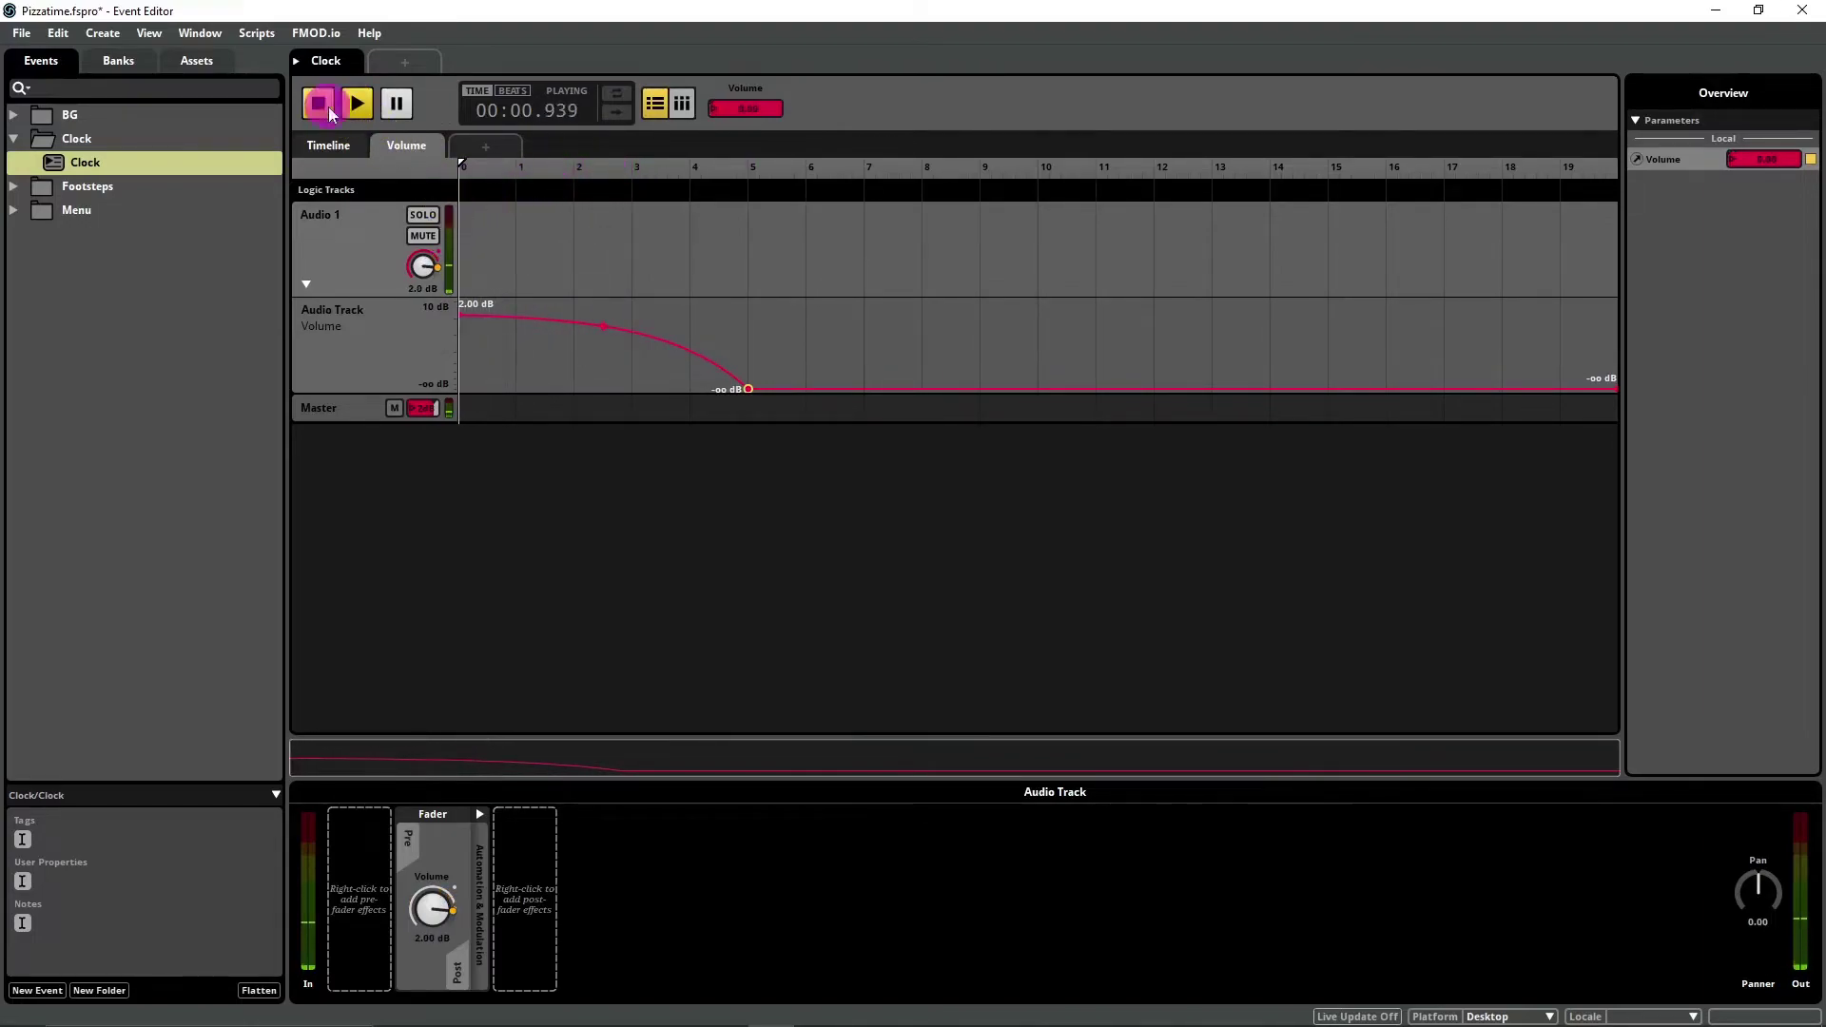
left_click(378, 269)
left_click(359, 347)
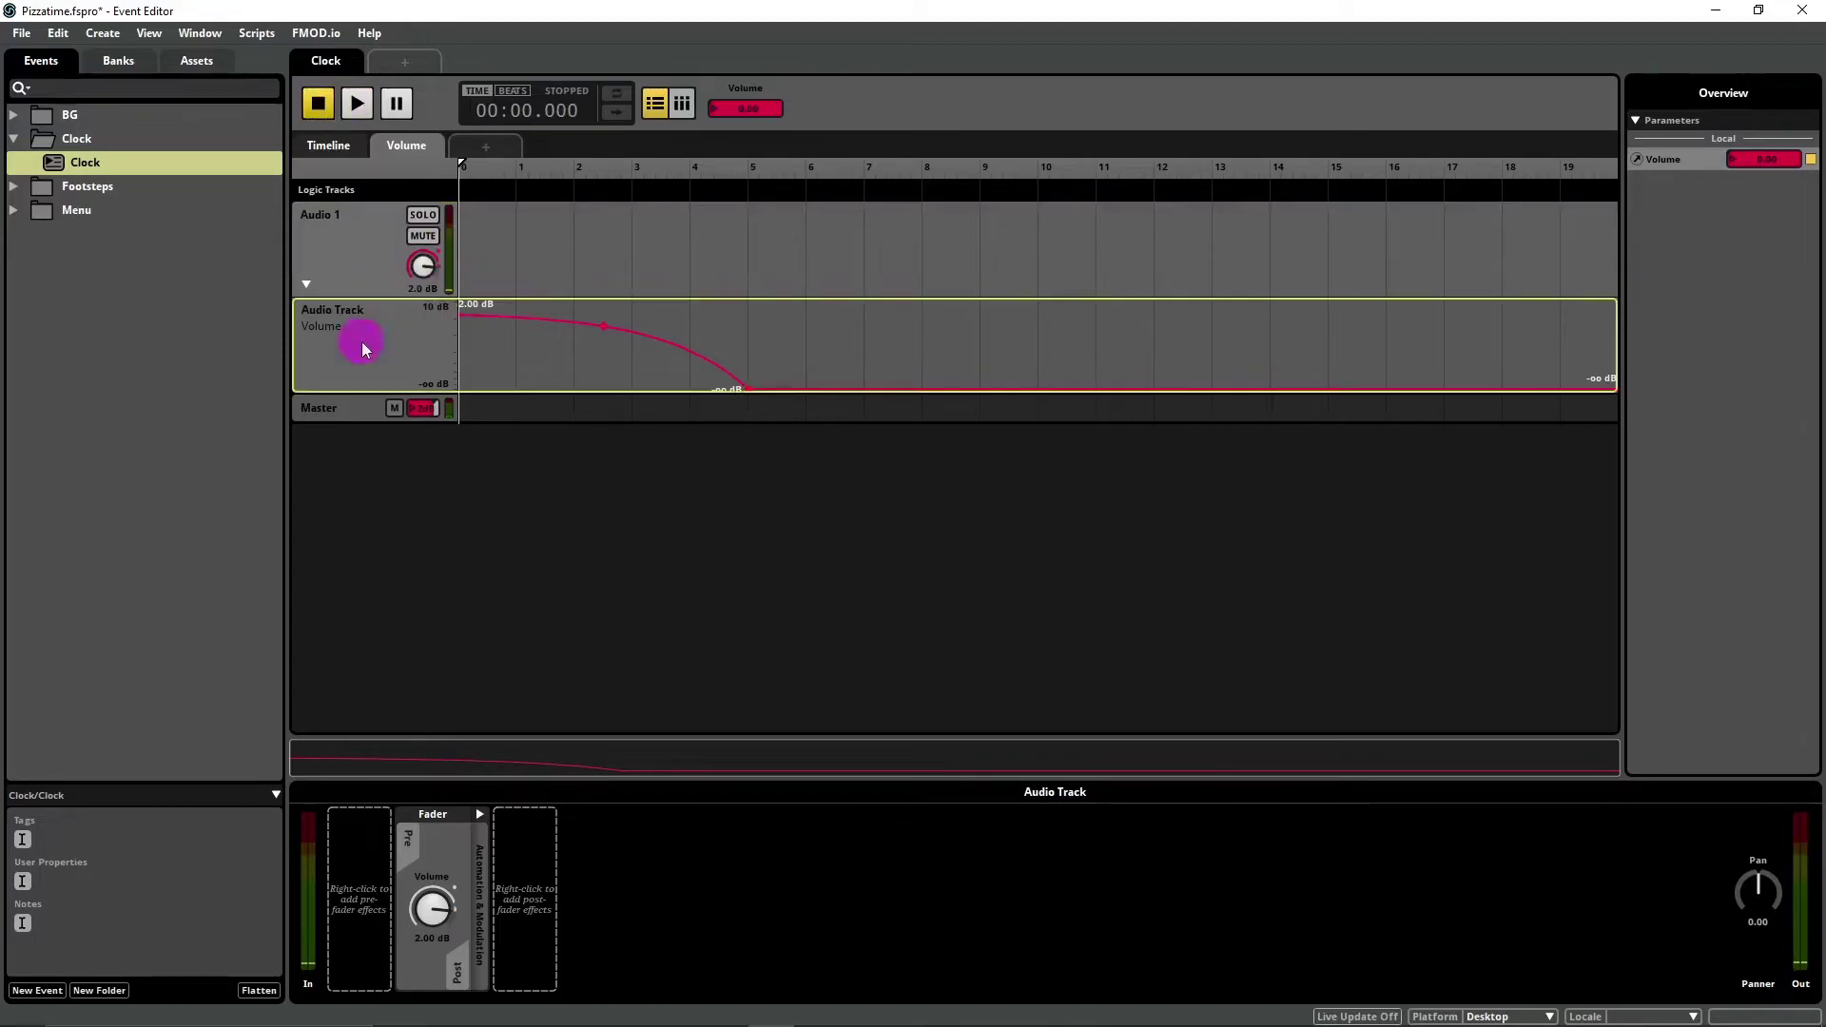
Step: Check the Volume parameter's seek settings, build the FMOD banks and dismiss Unity's bank refresh status
left_click(389, 148)
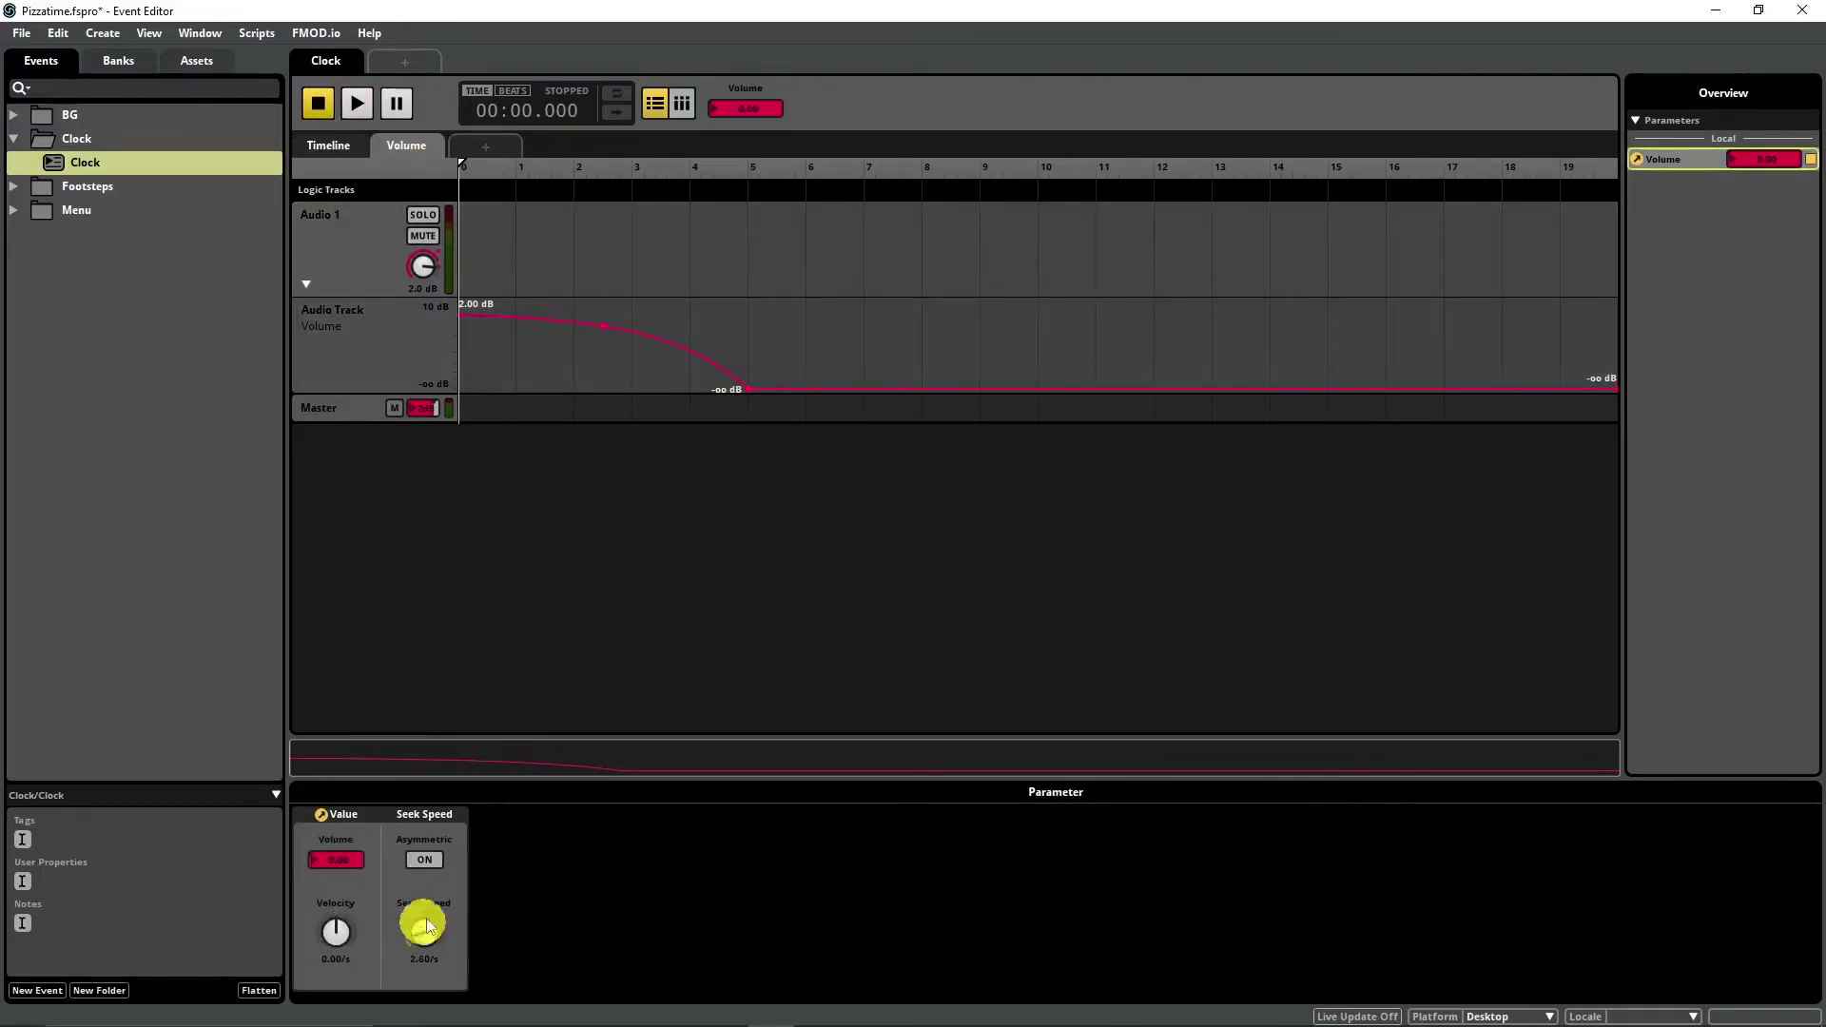
left_click(21, 32)
left_click(115, 273)
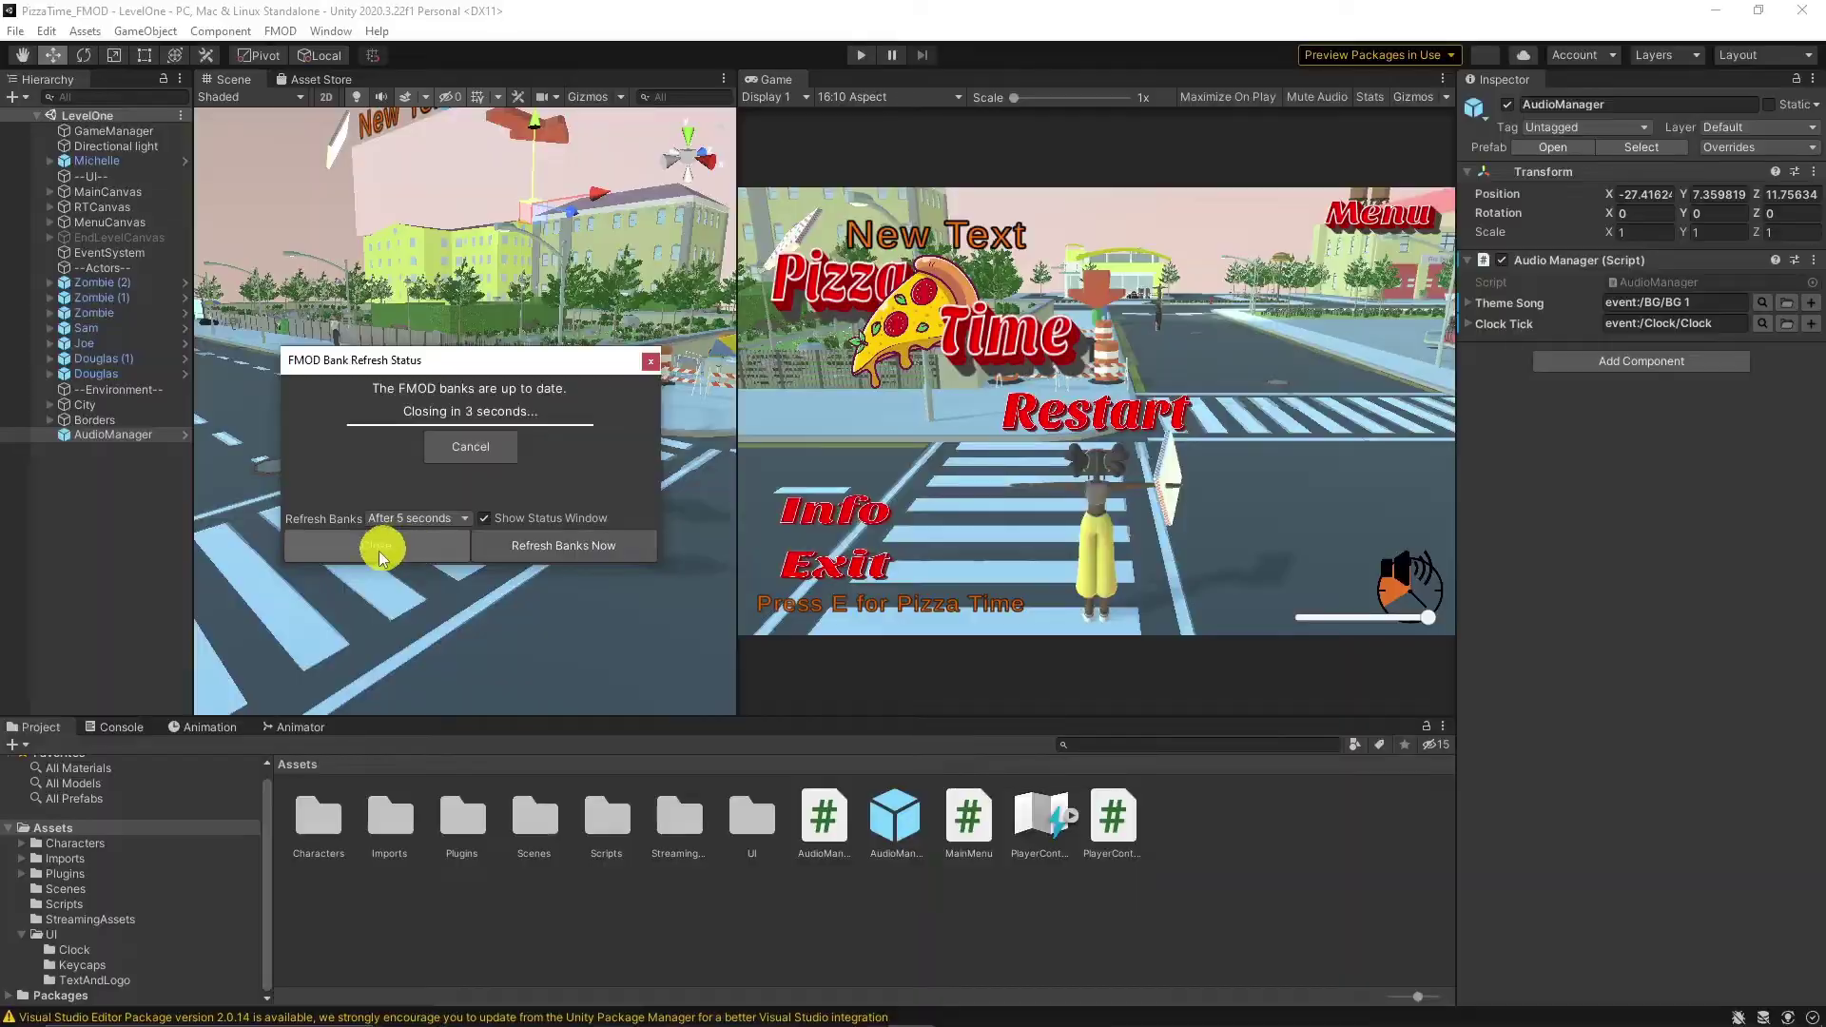
left_click(379, 548)
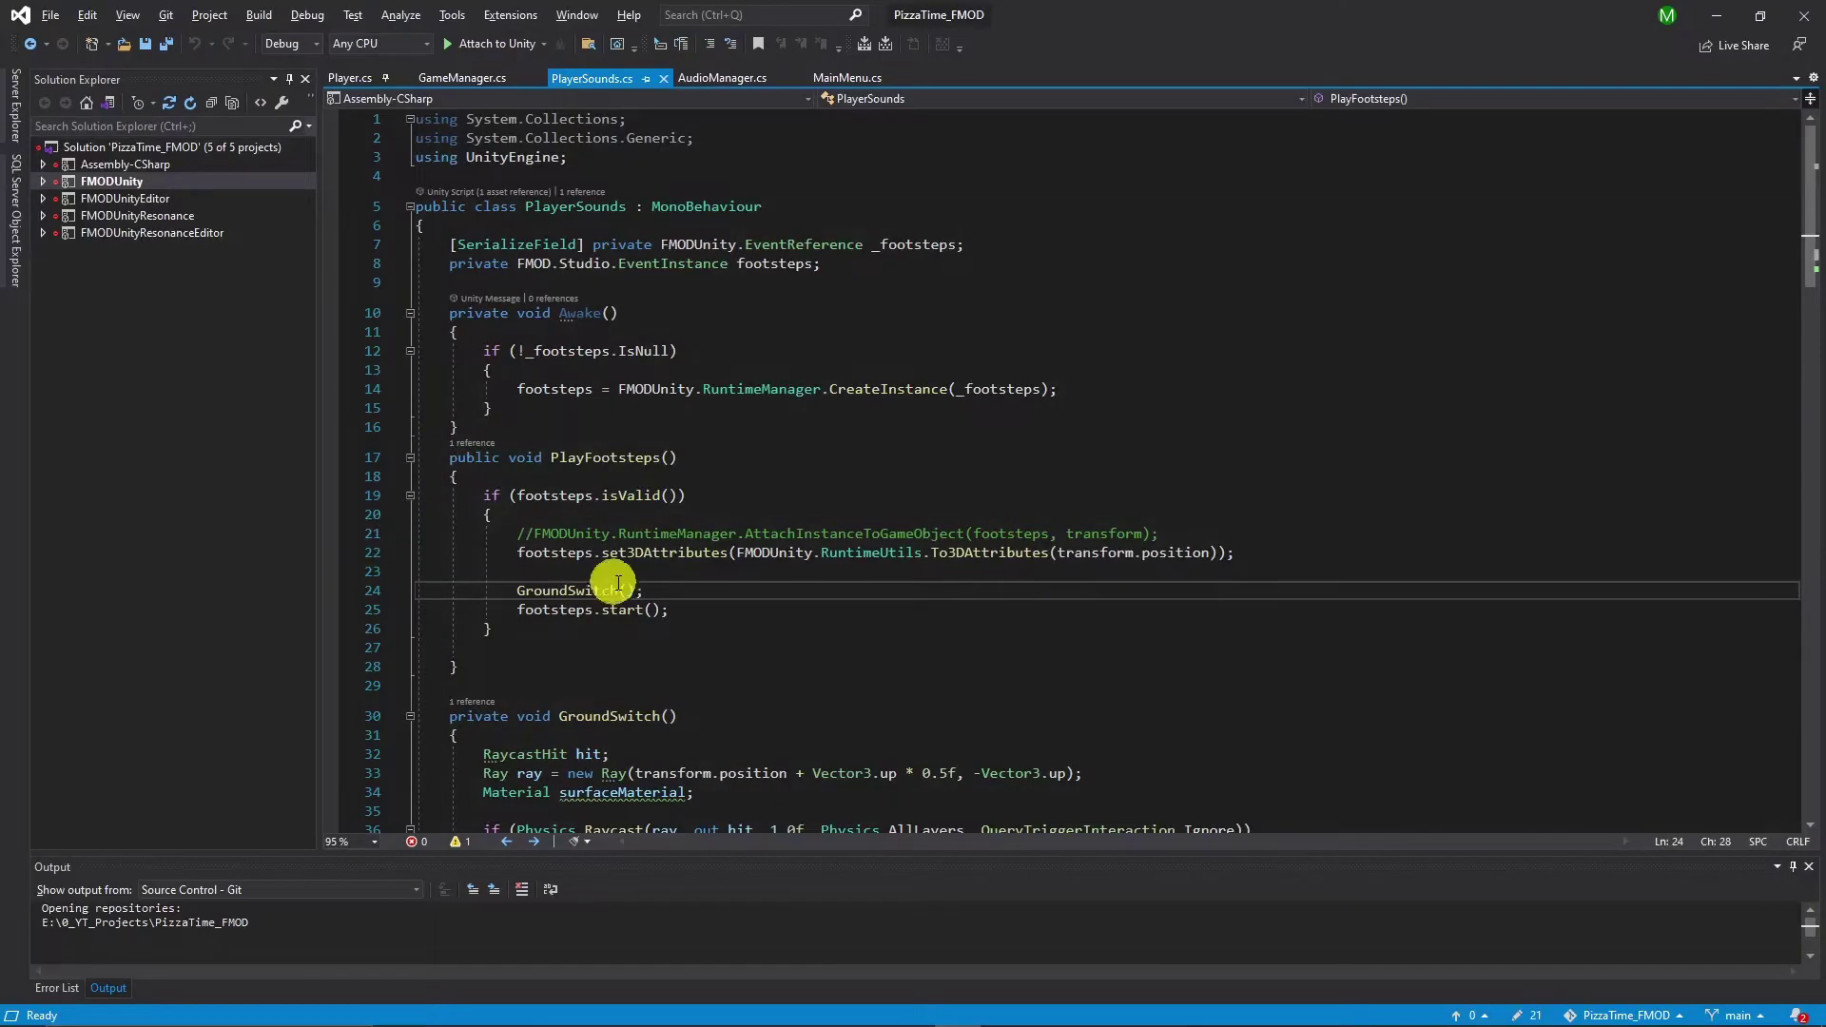
Step: In AudioManager.cs, replace Update's timer if/else block with clockTick.setParameterByName("Volume", GameManager.timer); and save the script
scroll(603, 571, "down", 2)
left_click(751, 78)
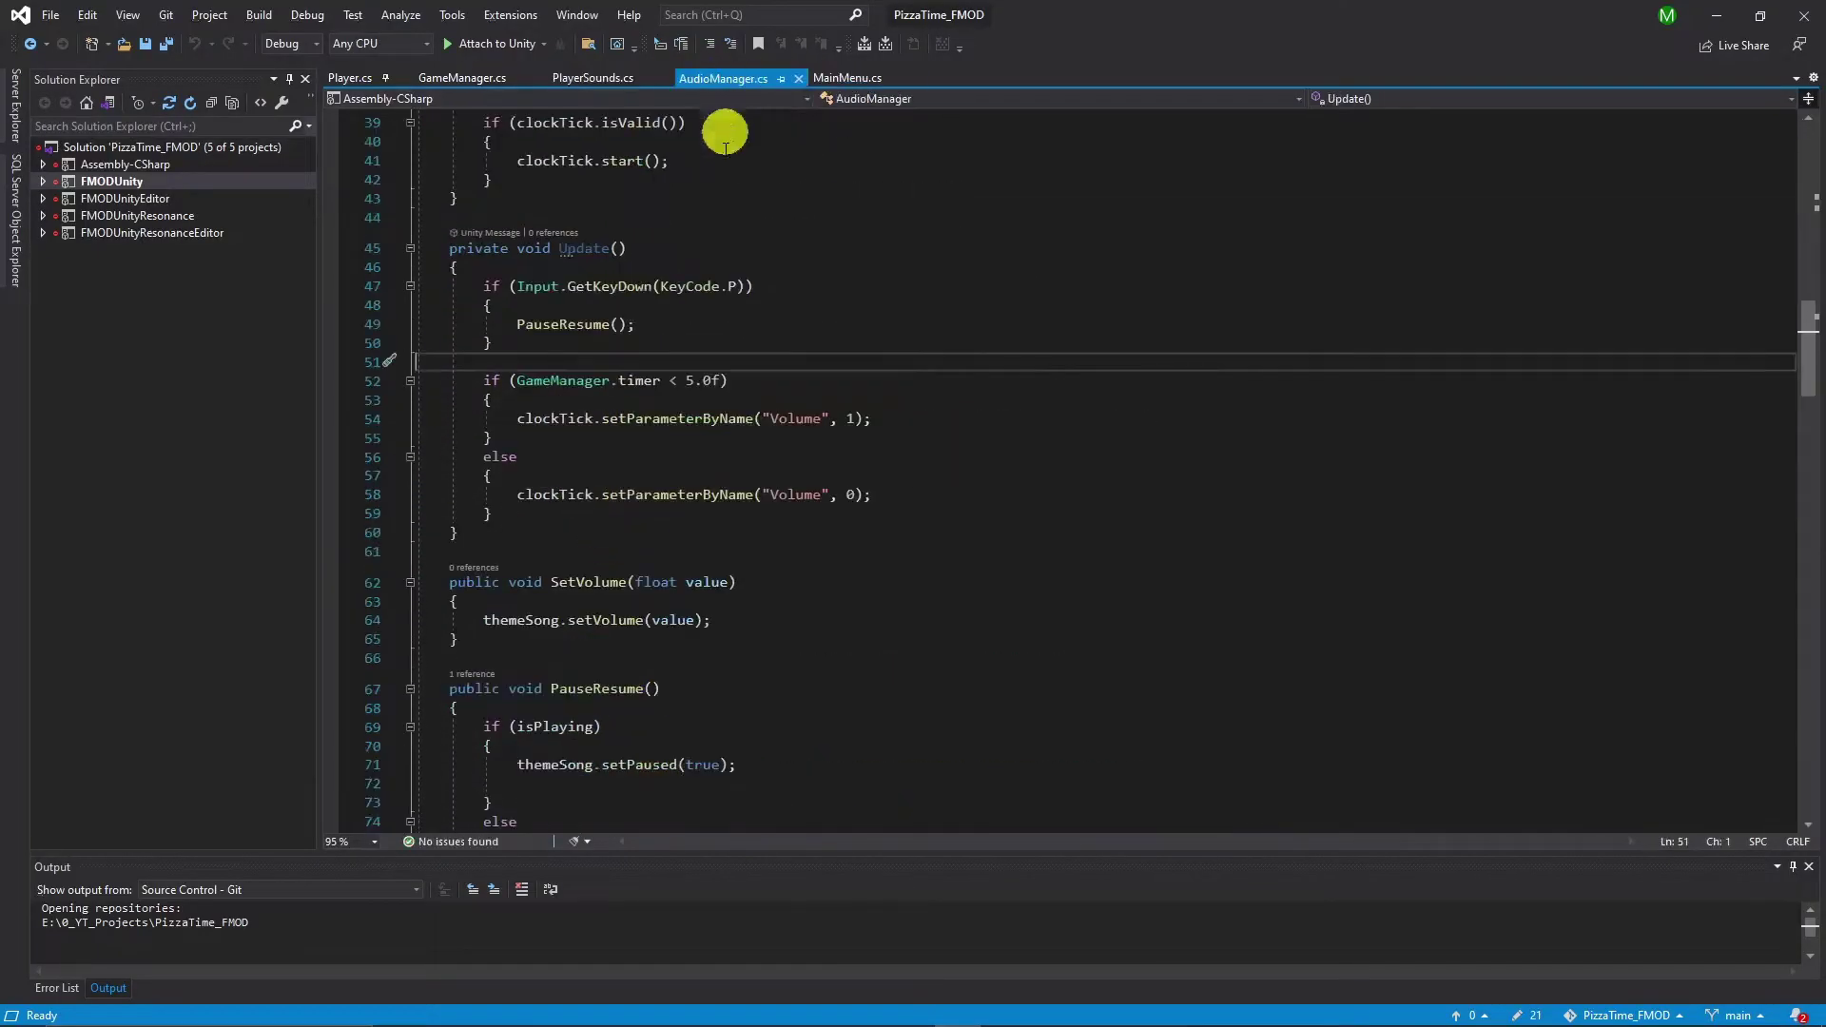
scroll(591, 436, "up", 1)
left_click_drag(873, 551, 485, 420)
type("clockTick.setParameterByName(\"Volume\", 0);")
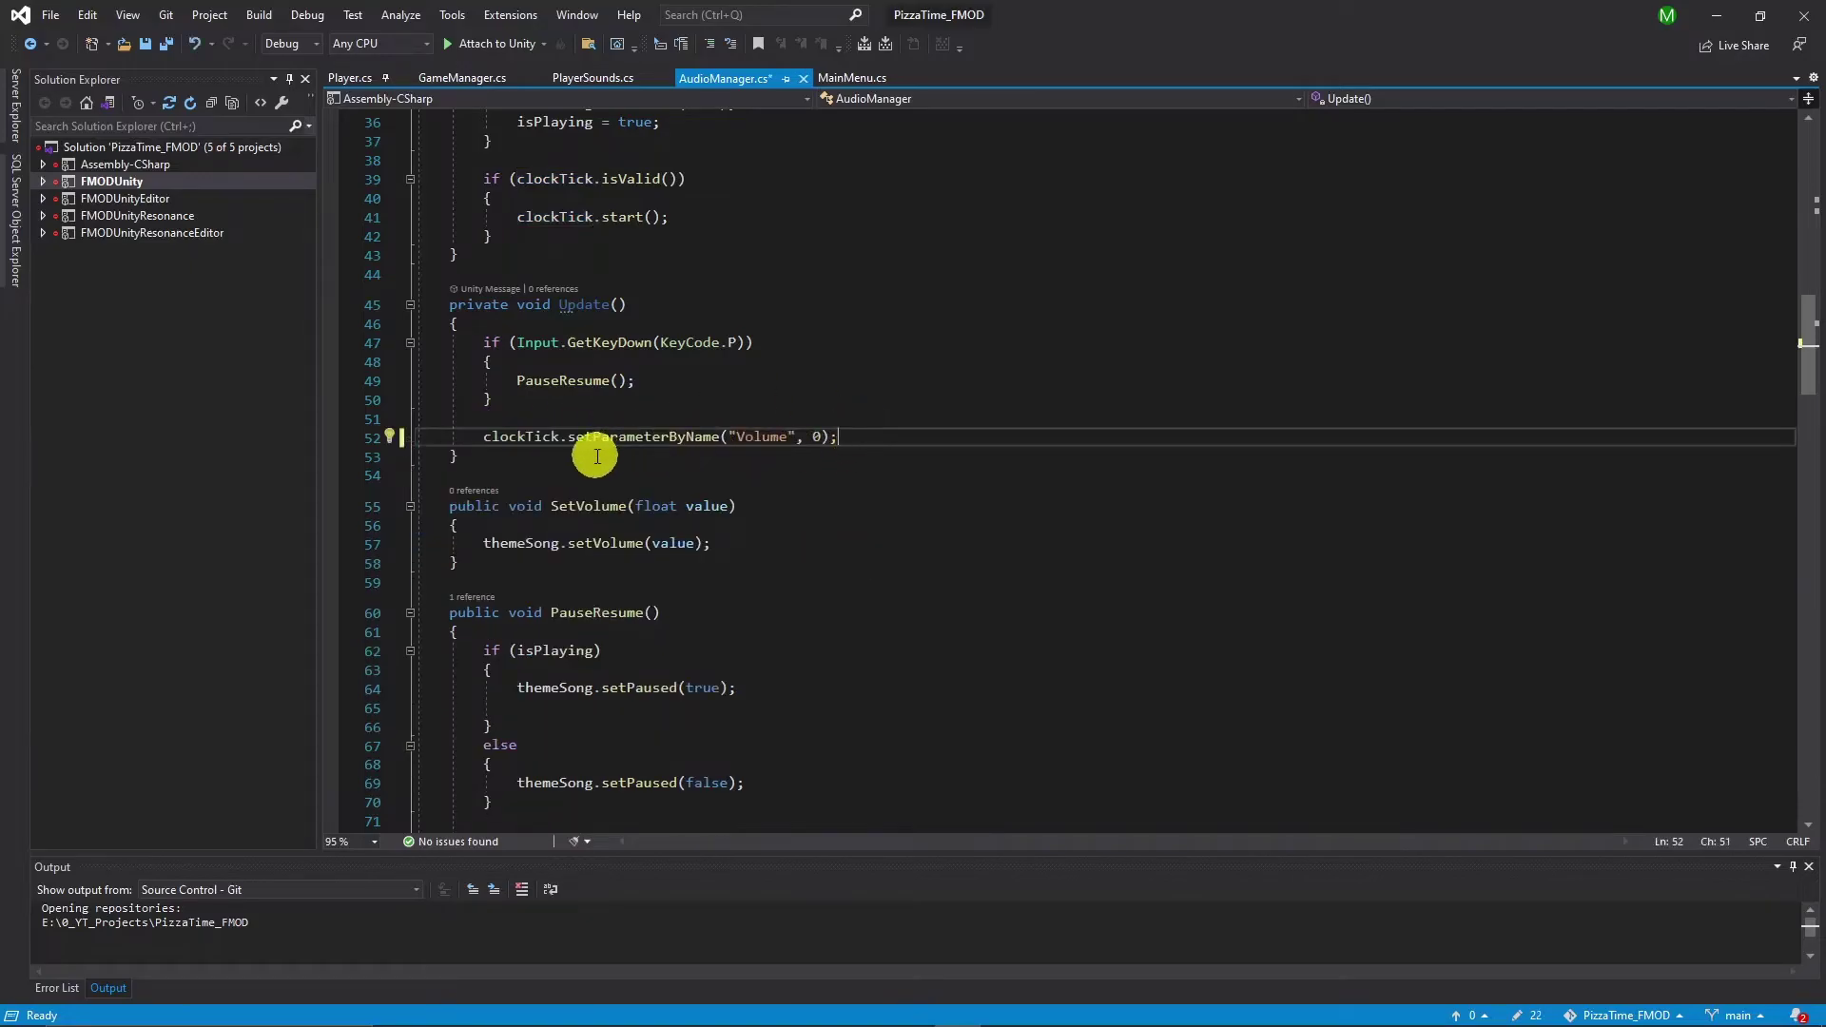
left_click(819, 438)
key("BackSpace")
type("GameManager.timer")
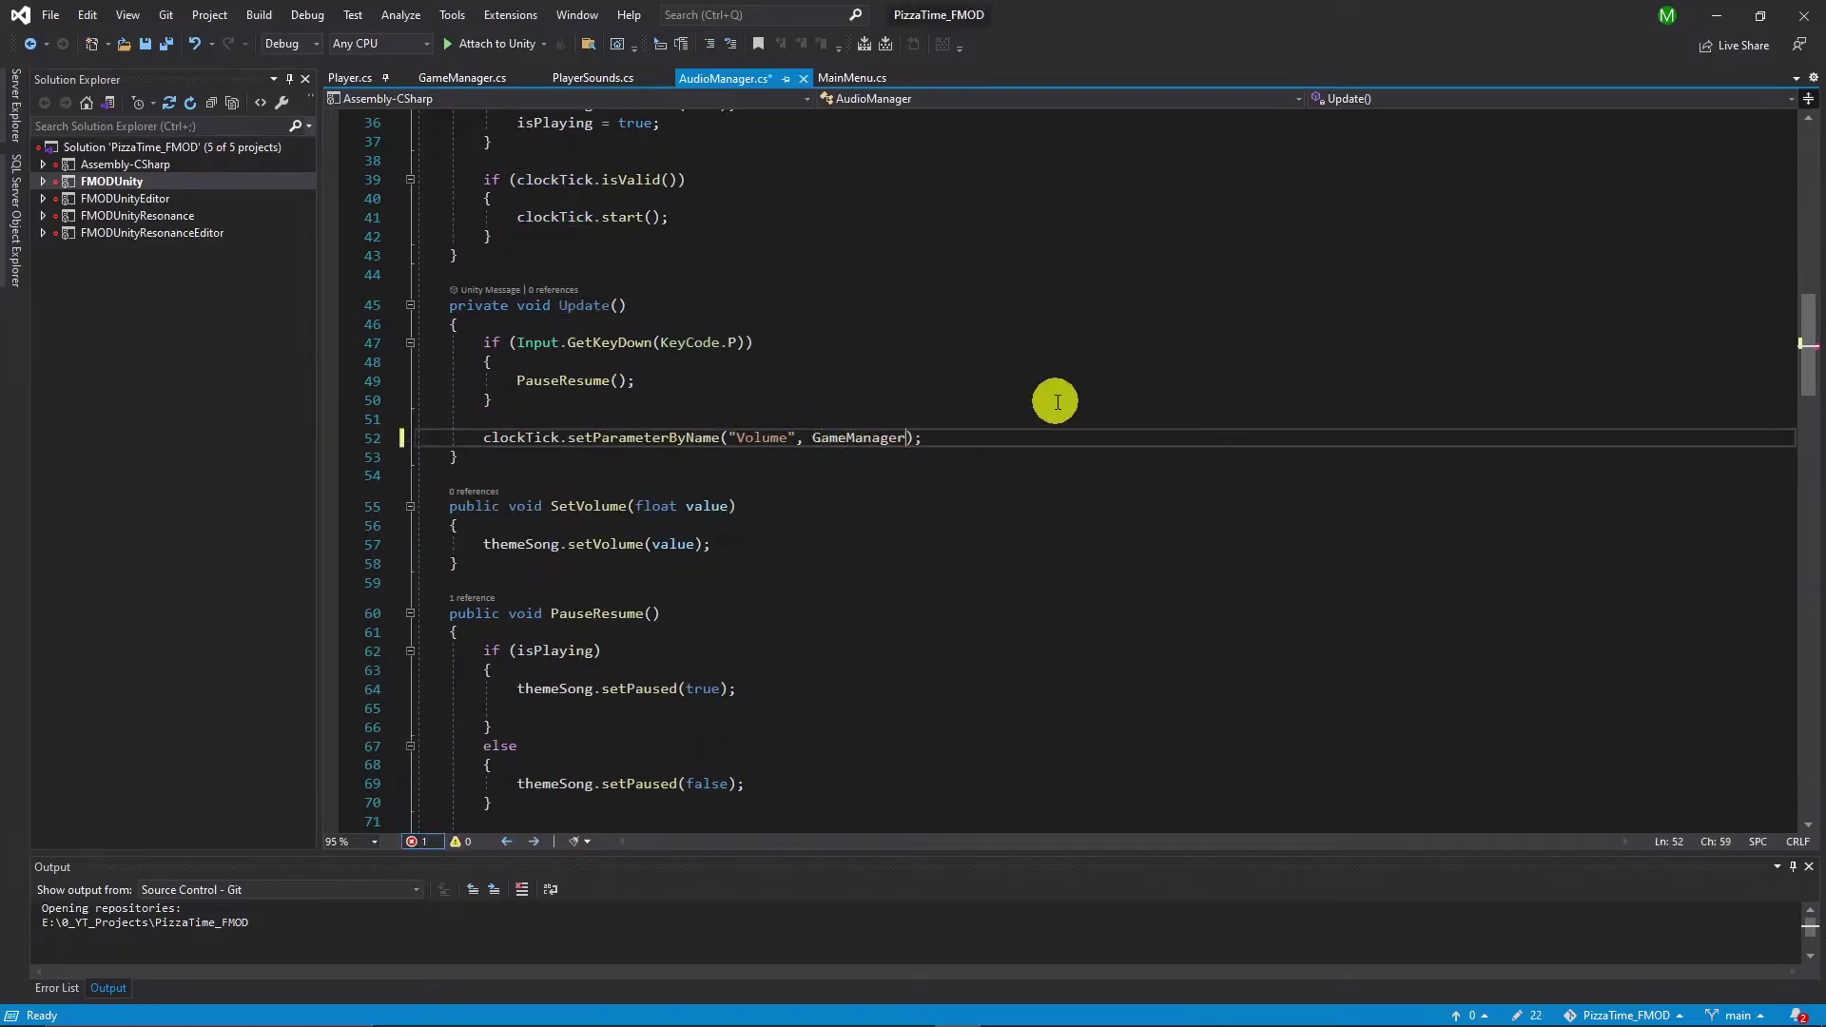
left_click(1006, 440)
key("ctrl+s")
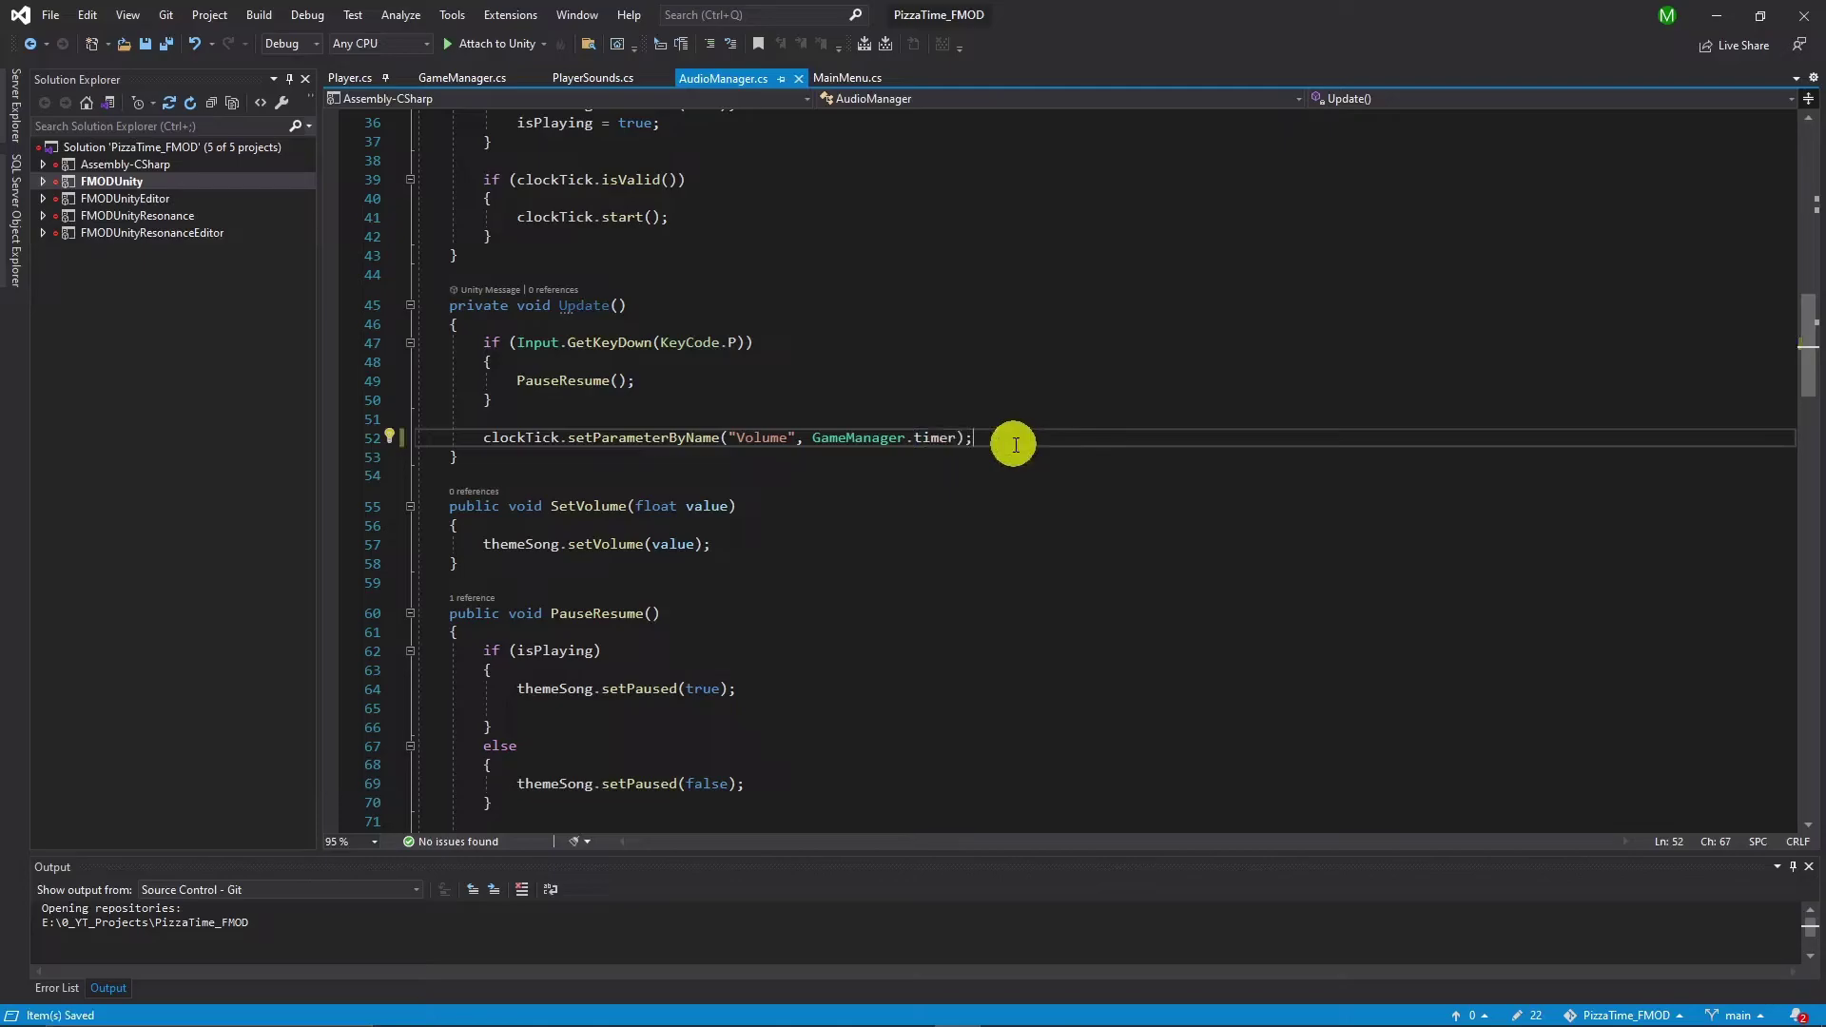
Step: Start play mode in Unity and test the timer-driven tick by delivering a pizza to the pedestrian as time runs low
left_click(1717, 11)
left_click(861, 54)
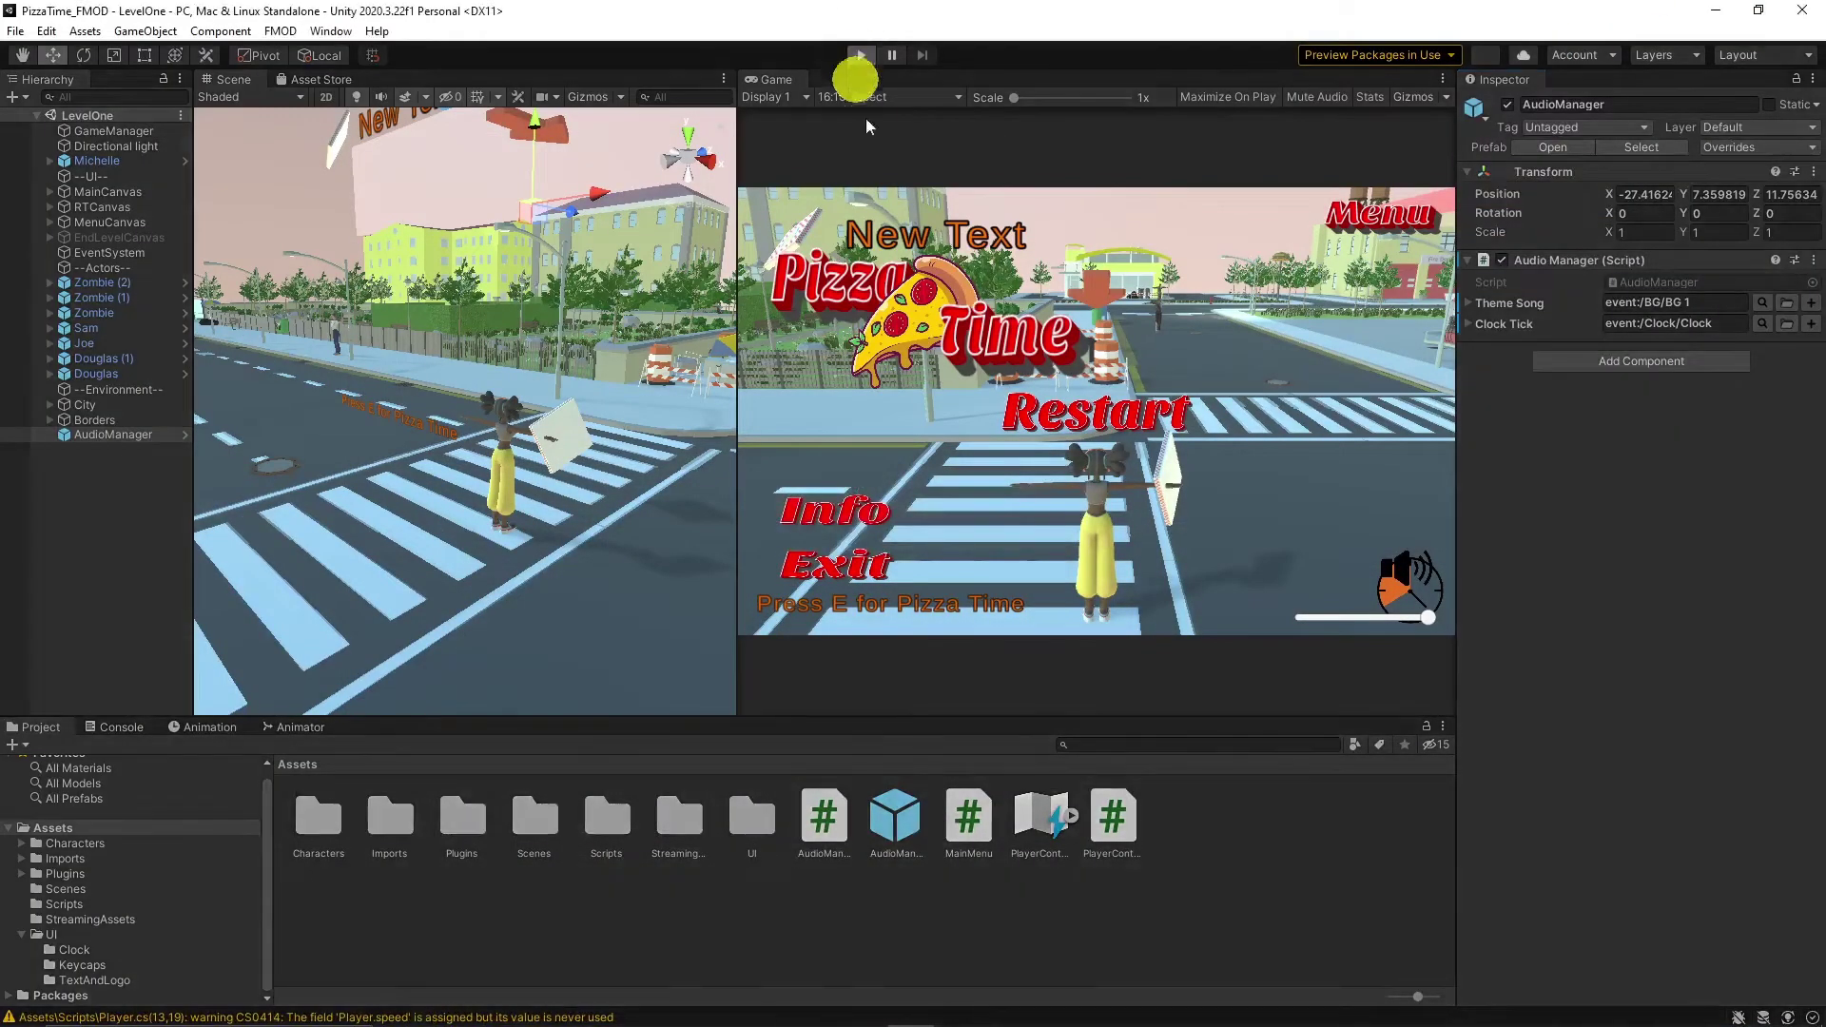
key("w")
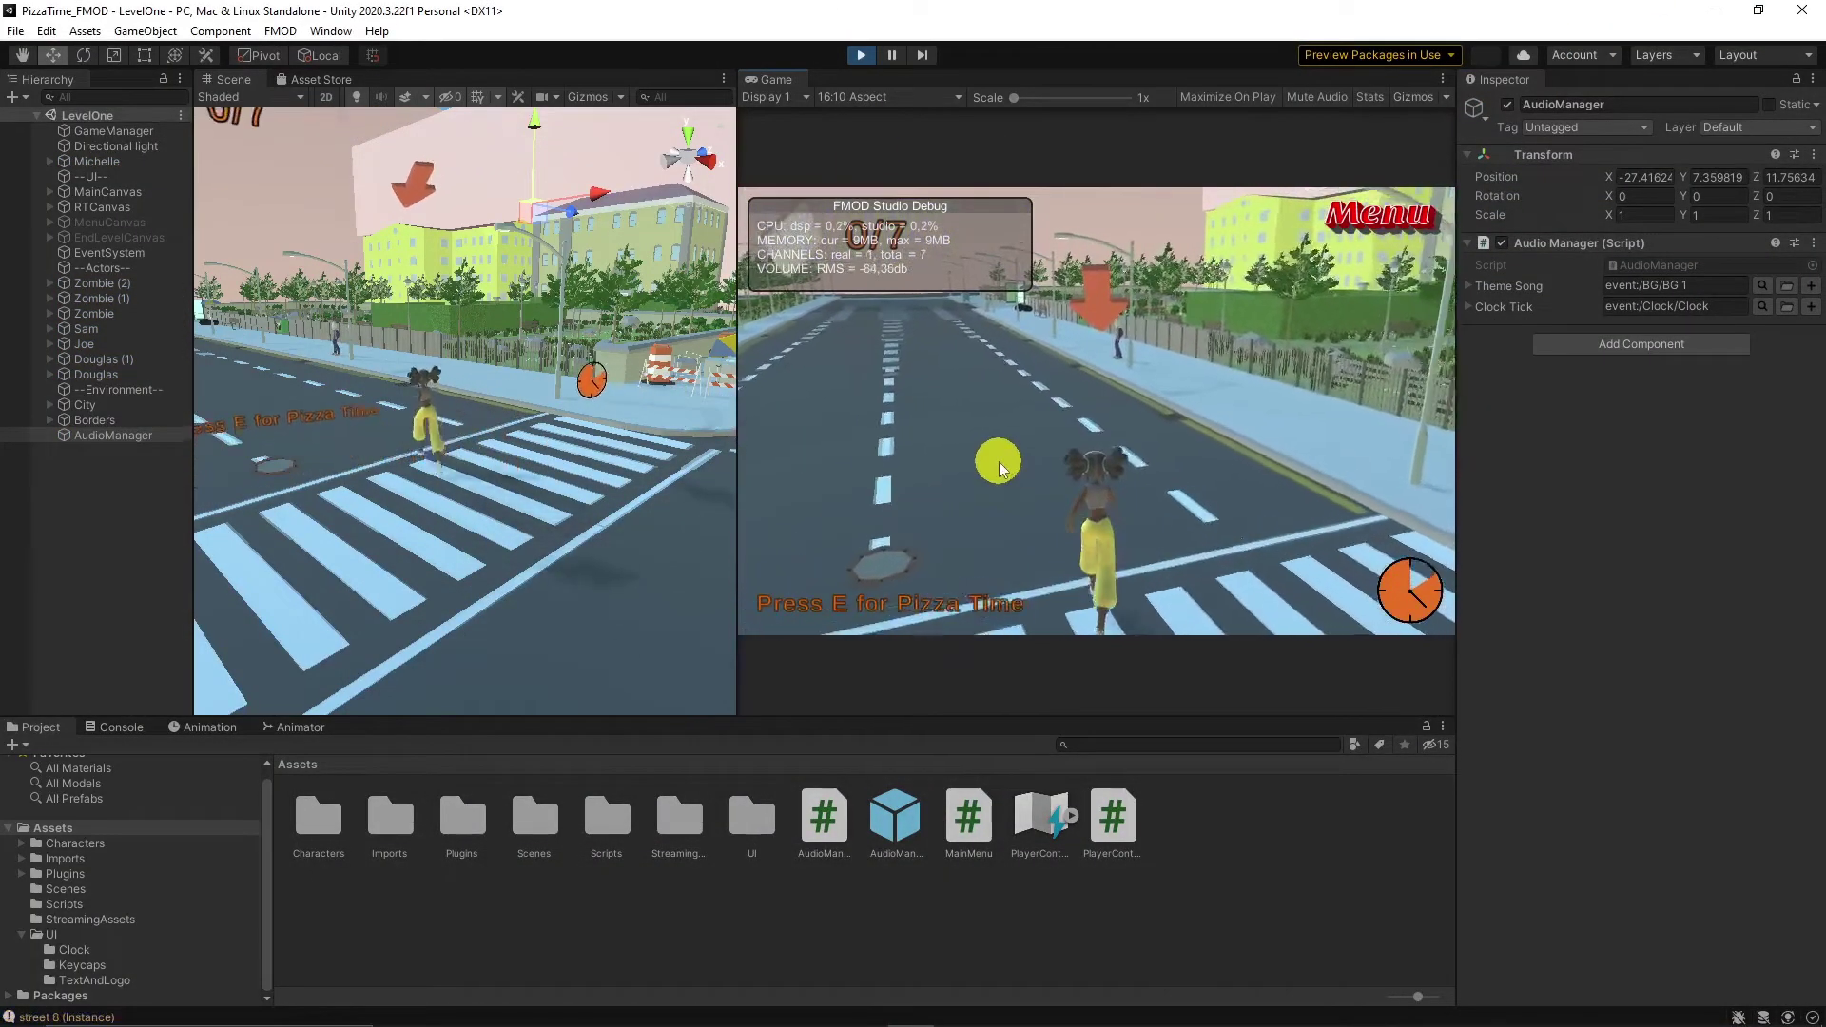
key("w")
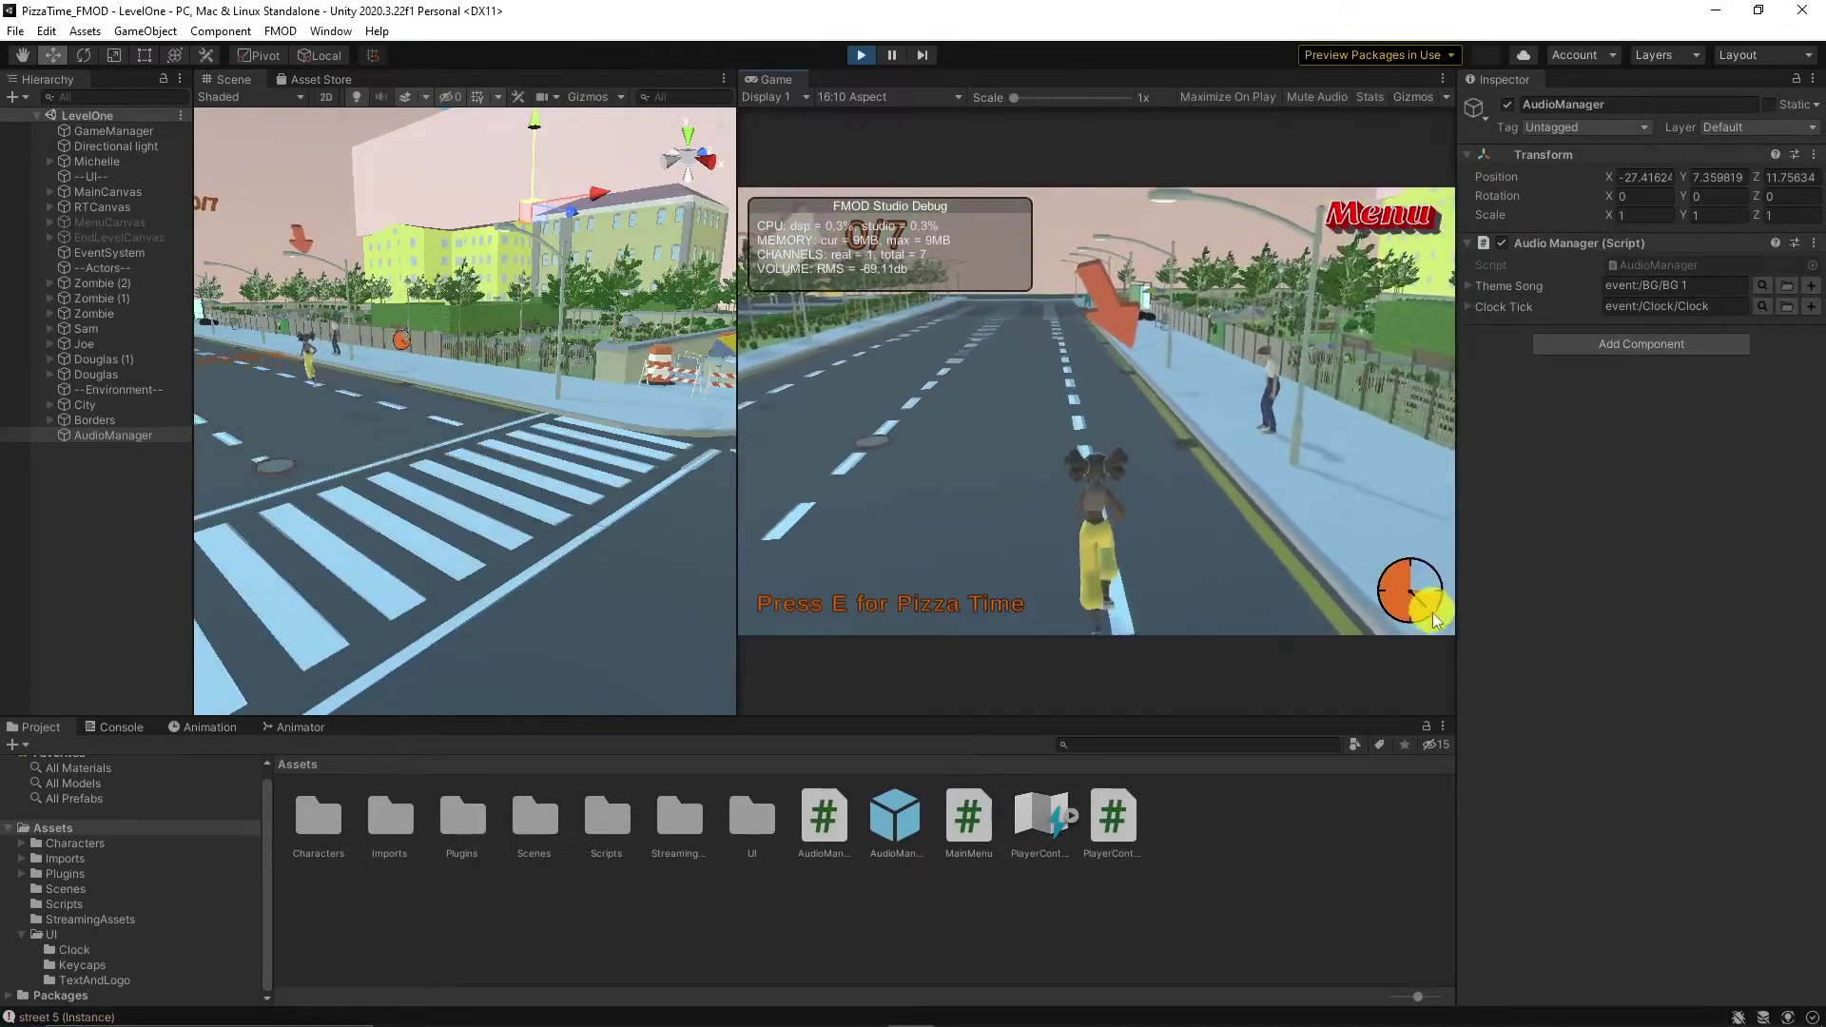
key("w")
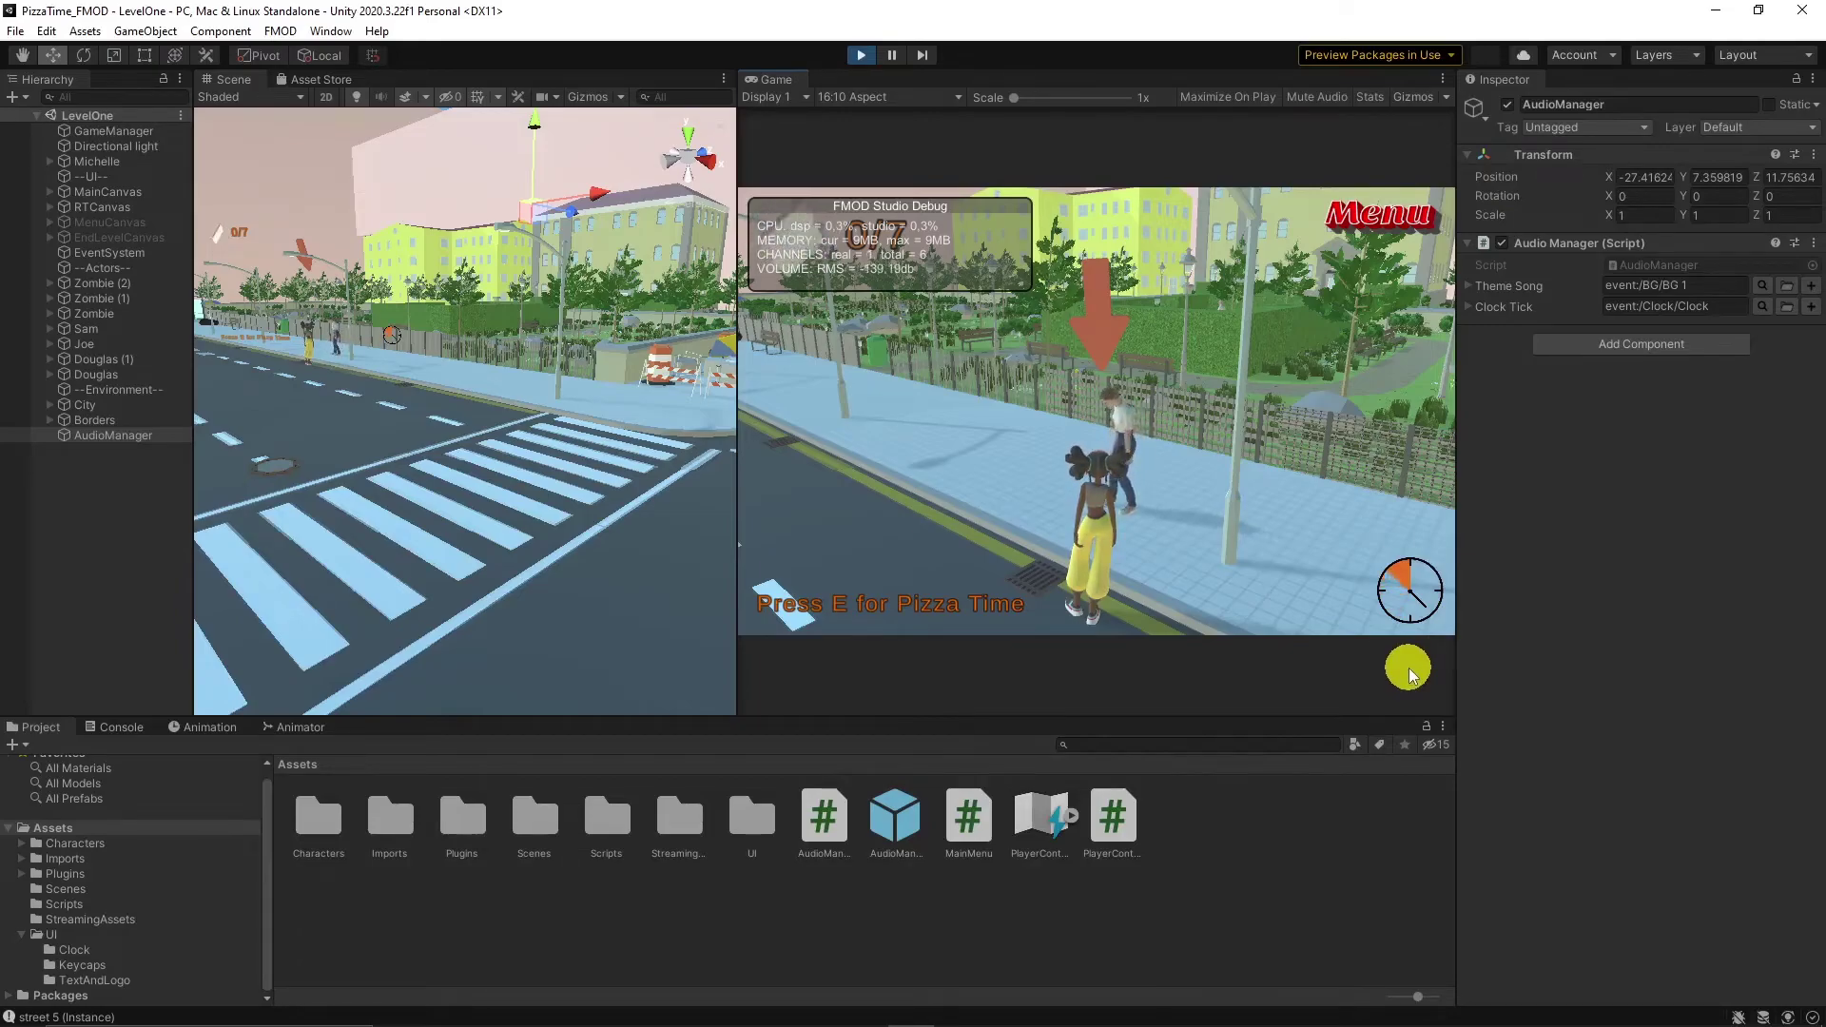
key("w")
key("e")
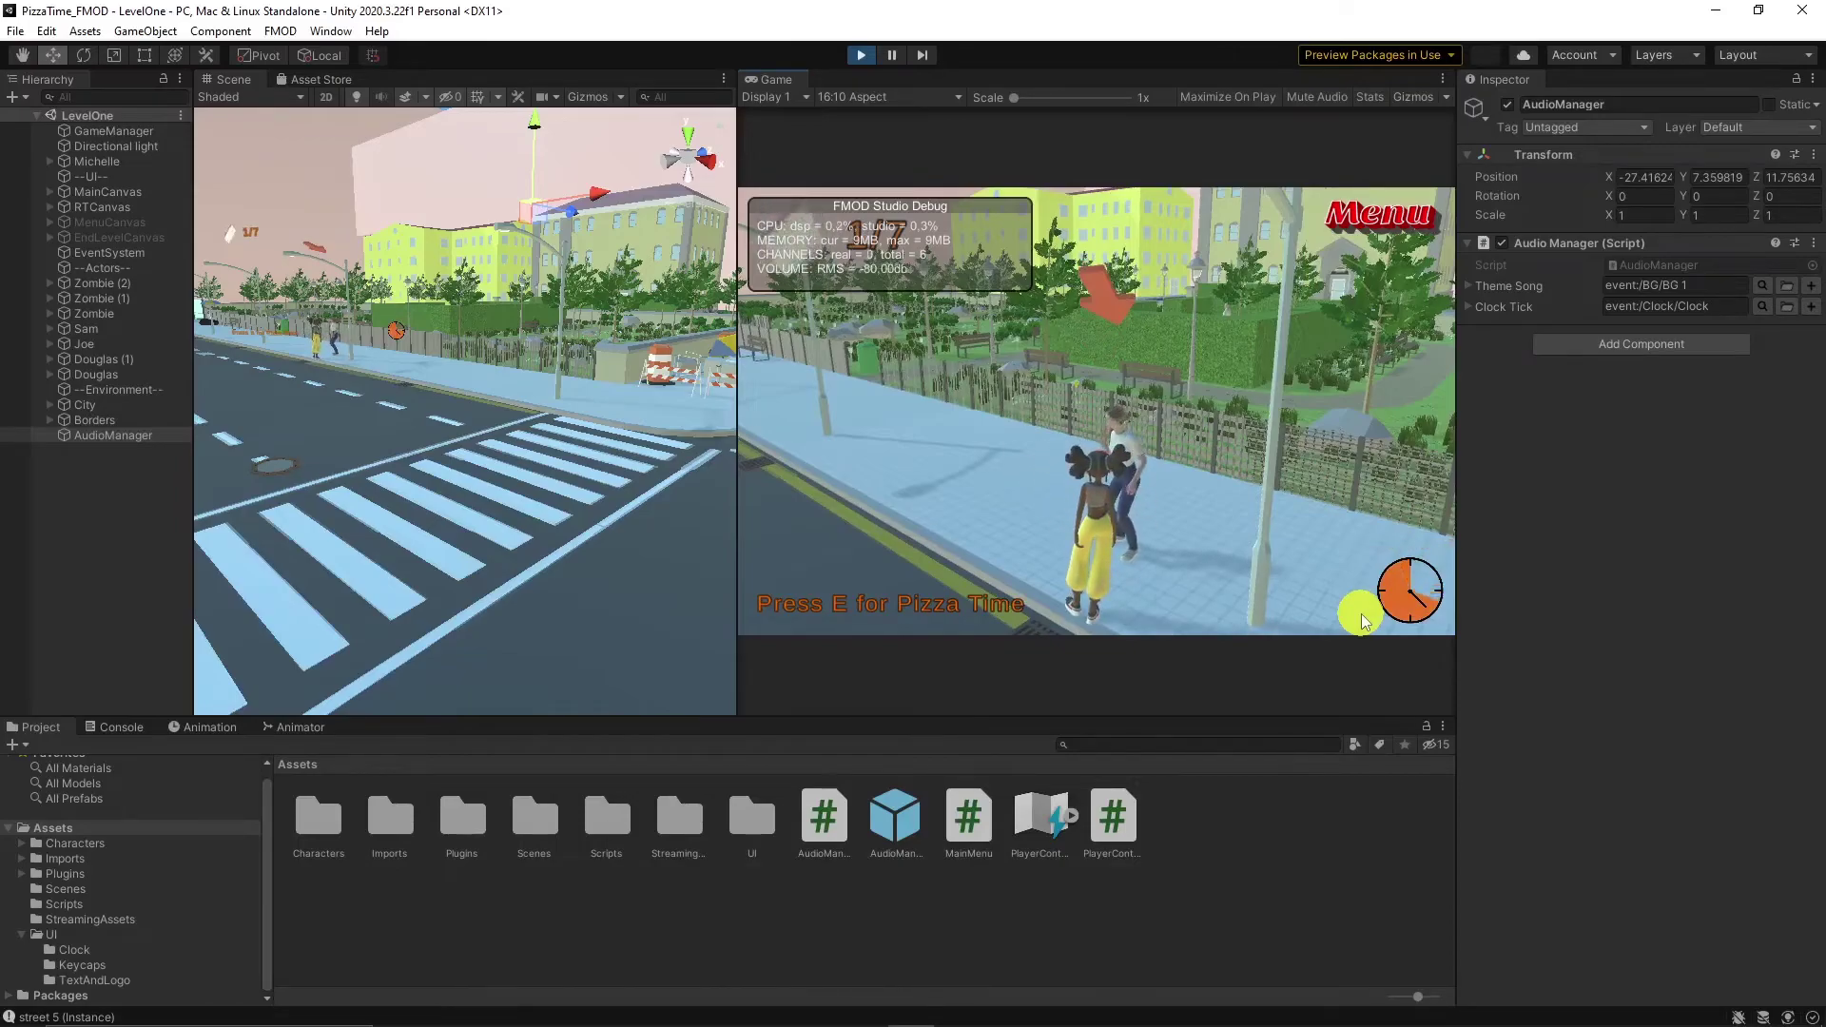
Step: Continue the playtest by jumping the fence and running through the park to the next person while the timer drops
key("w")
key("space")
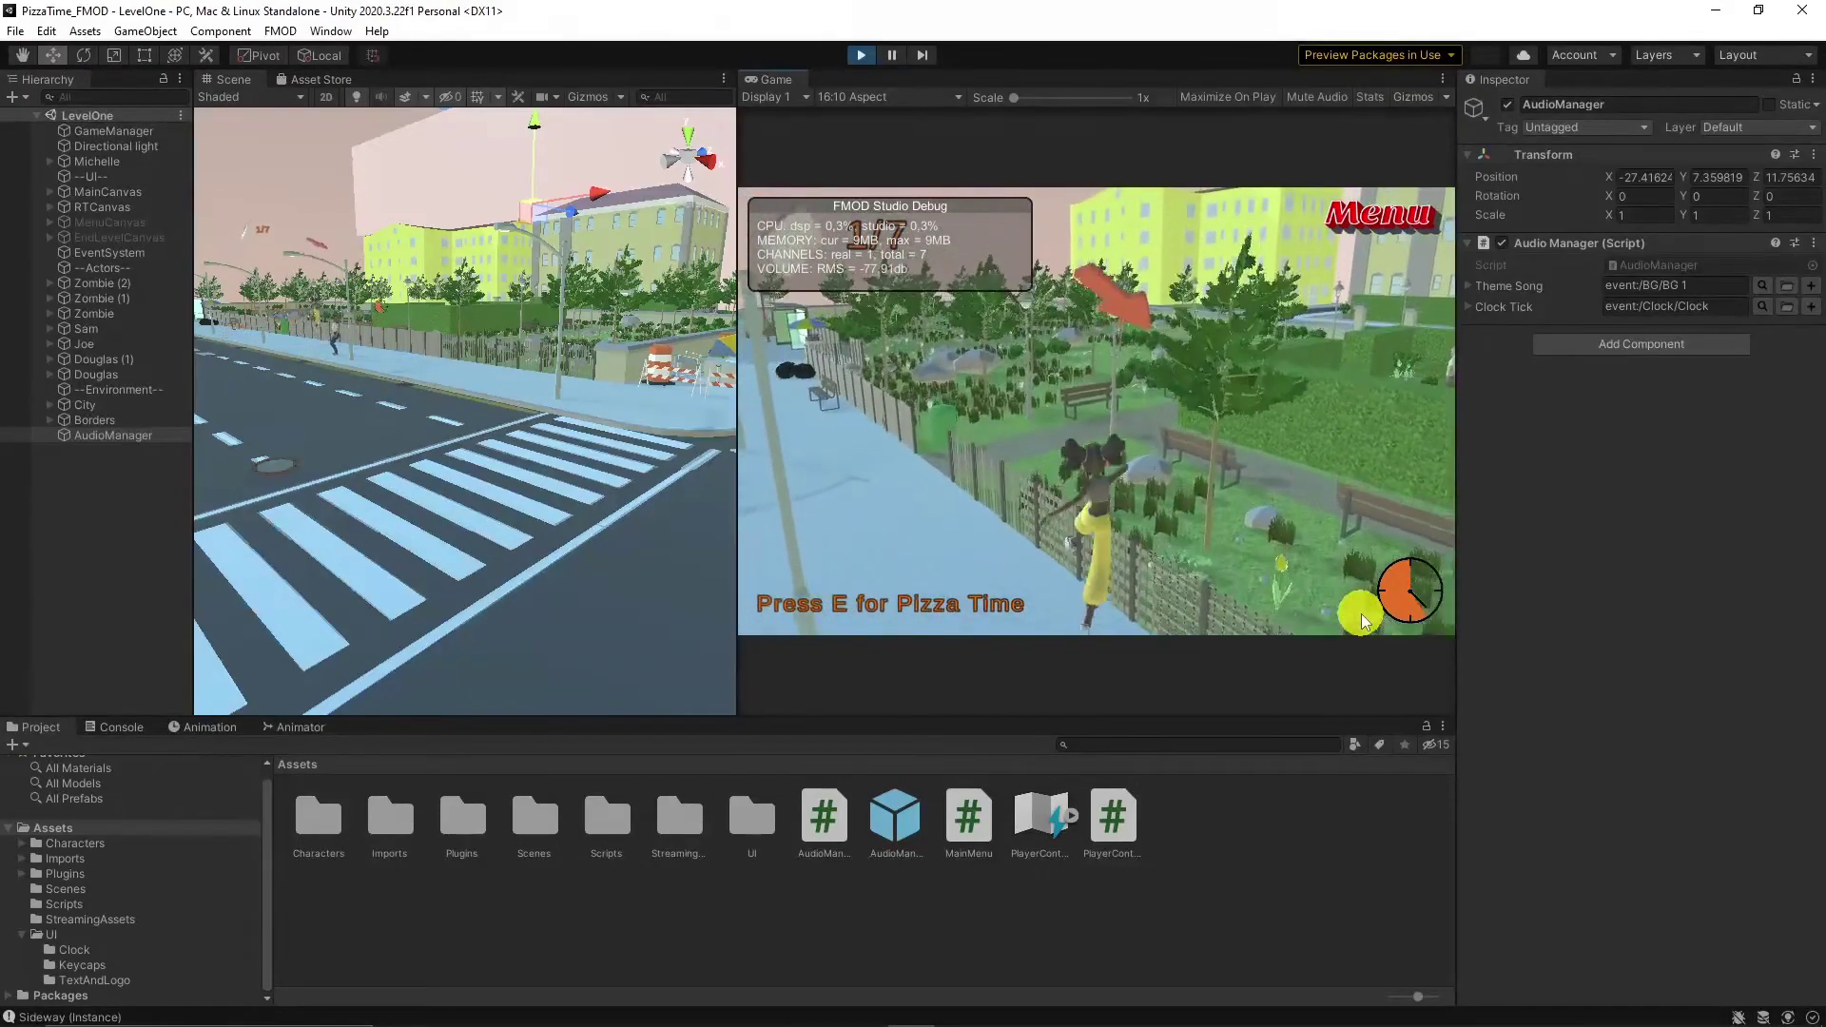
key("w")
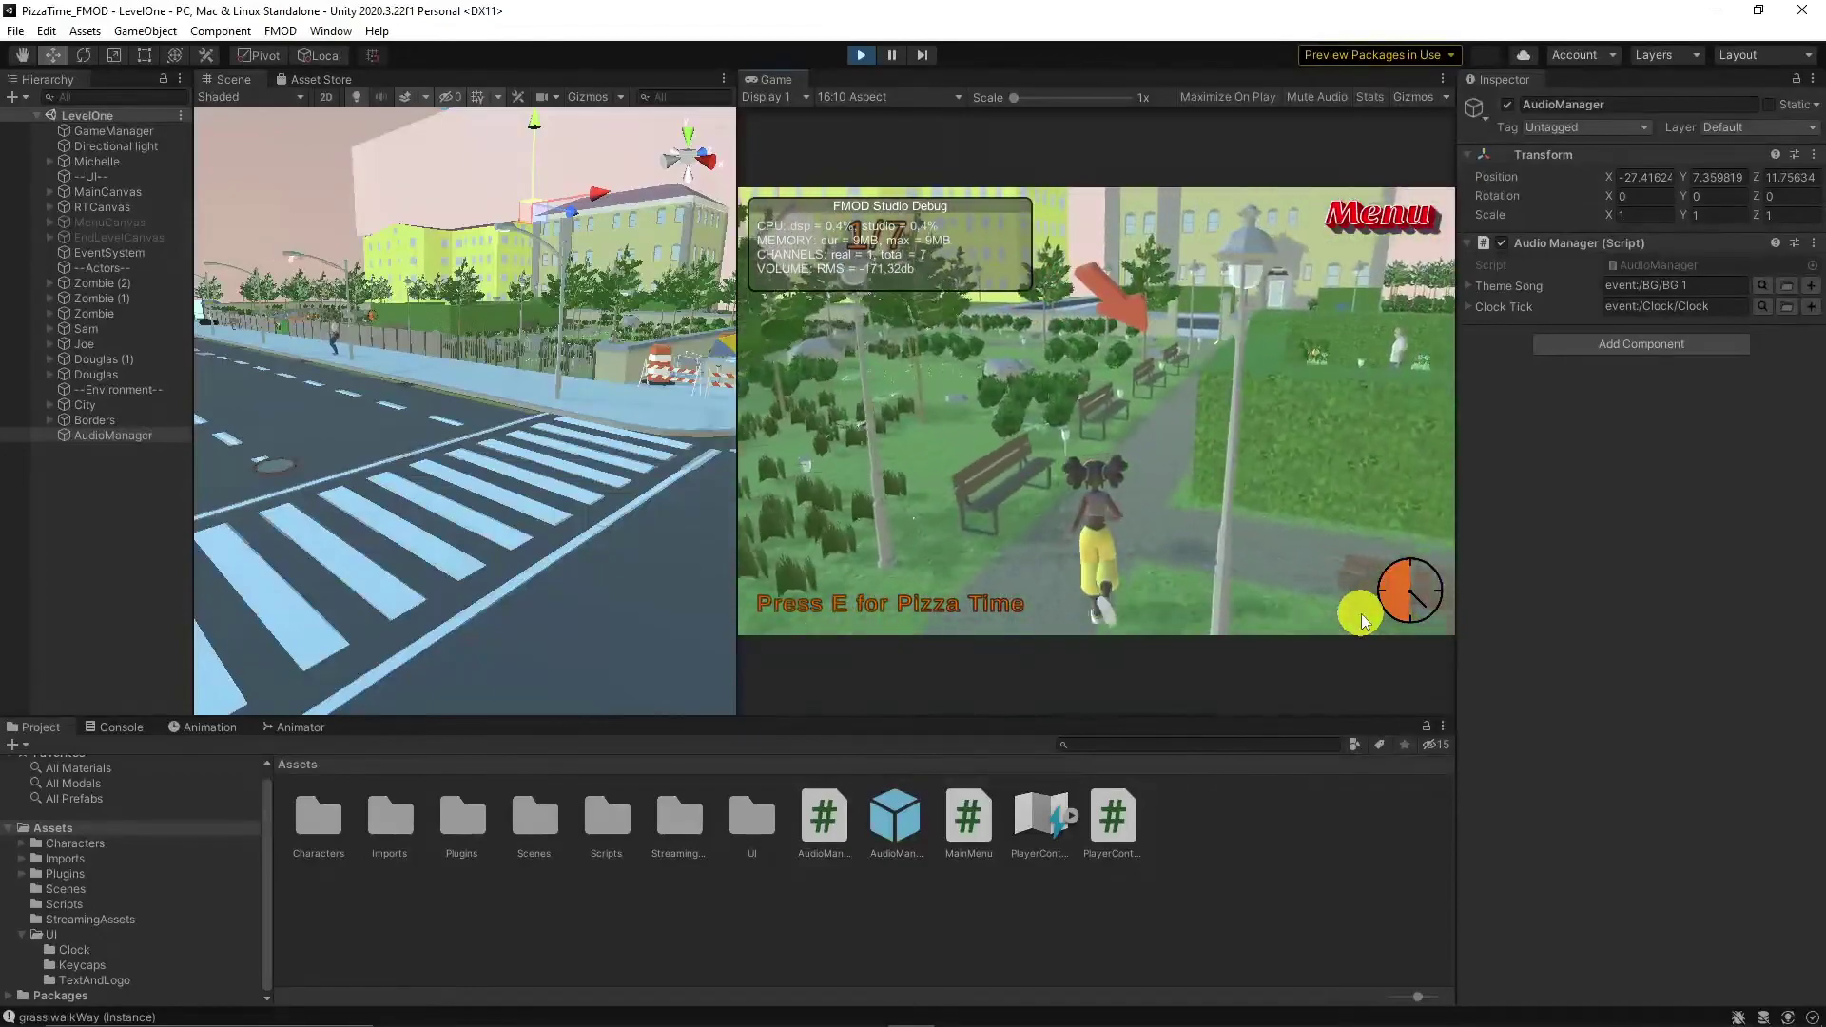
key("w")
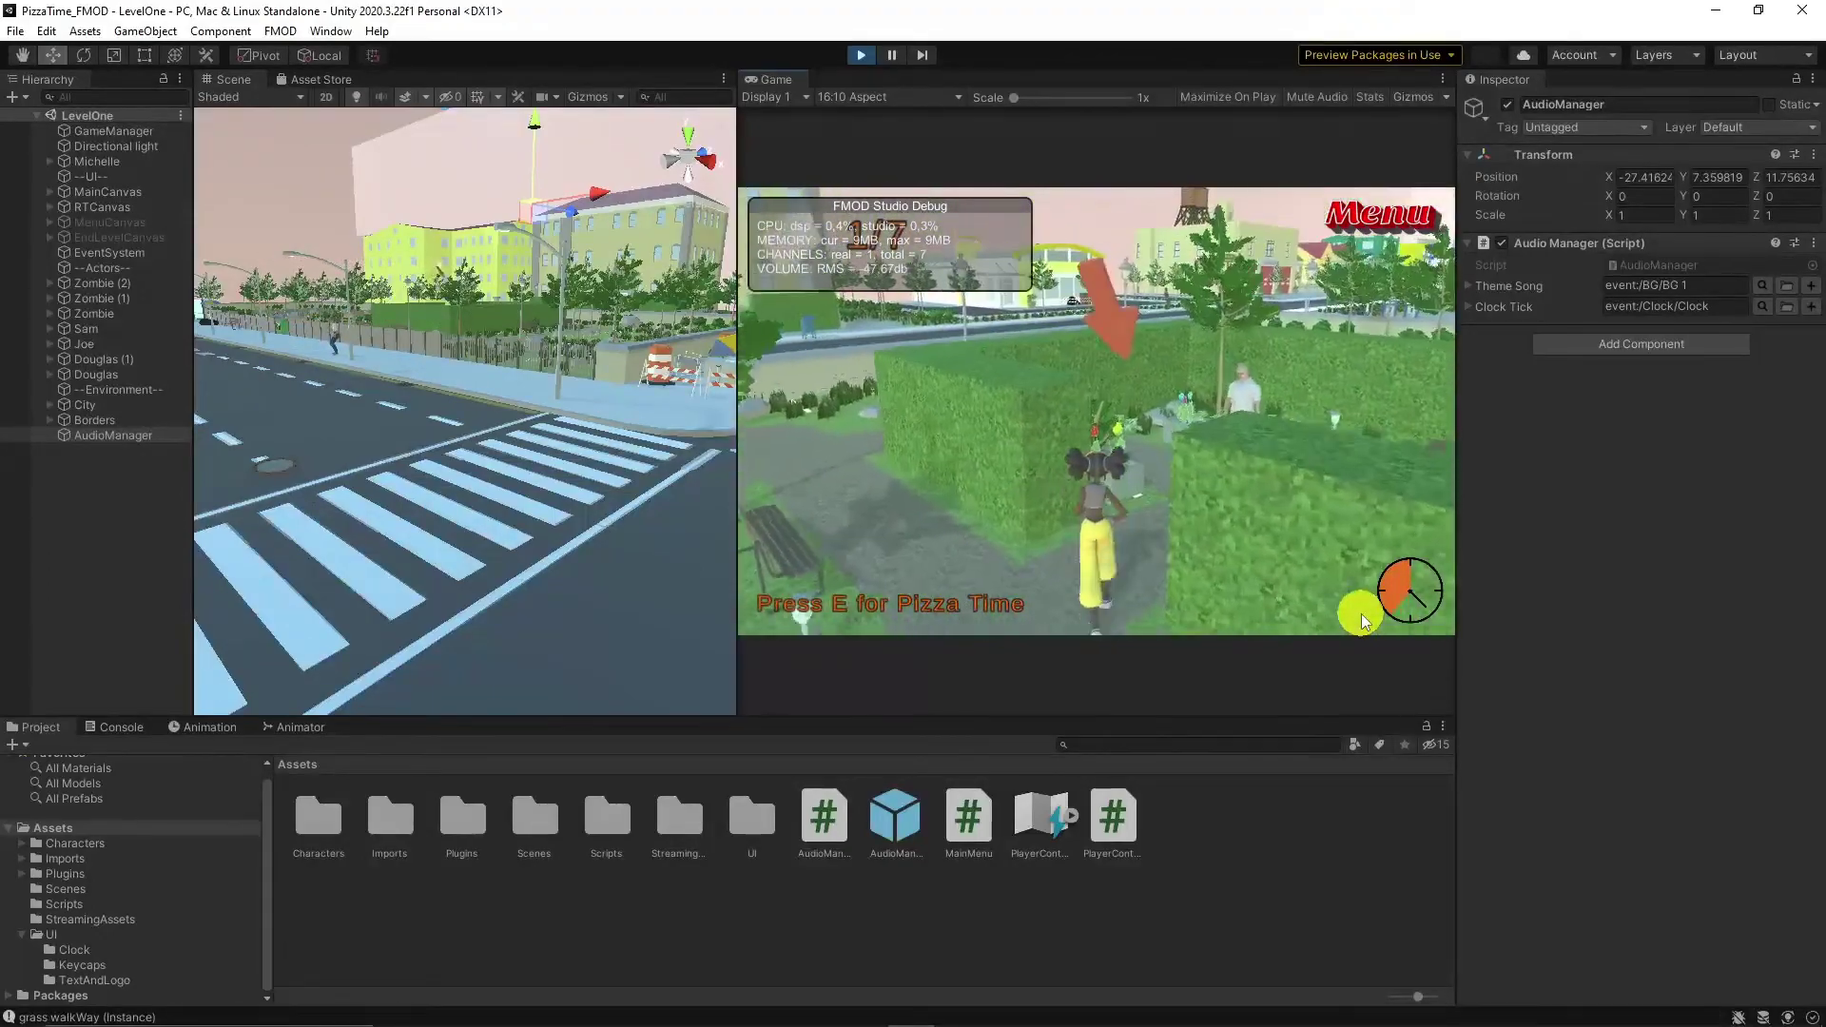
key("w")
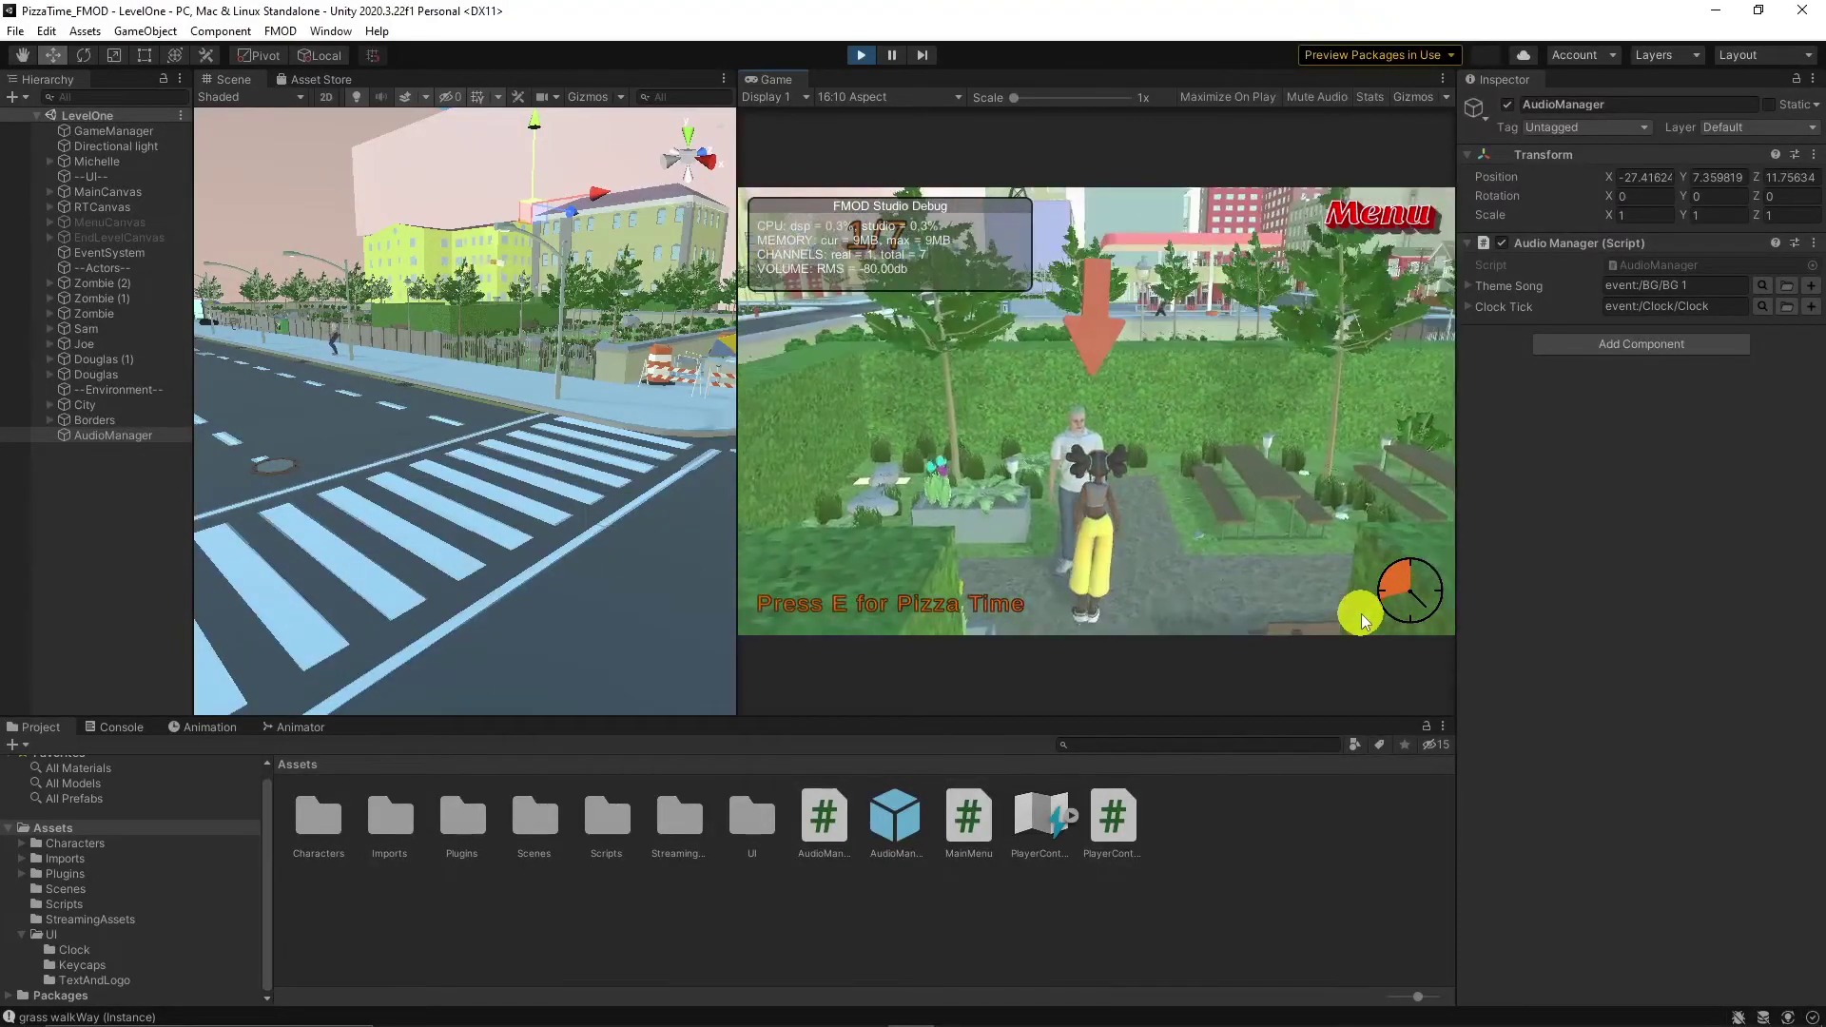
key("a")
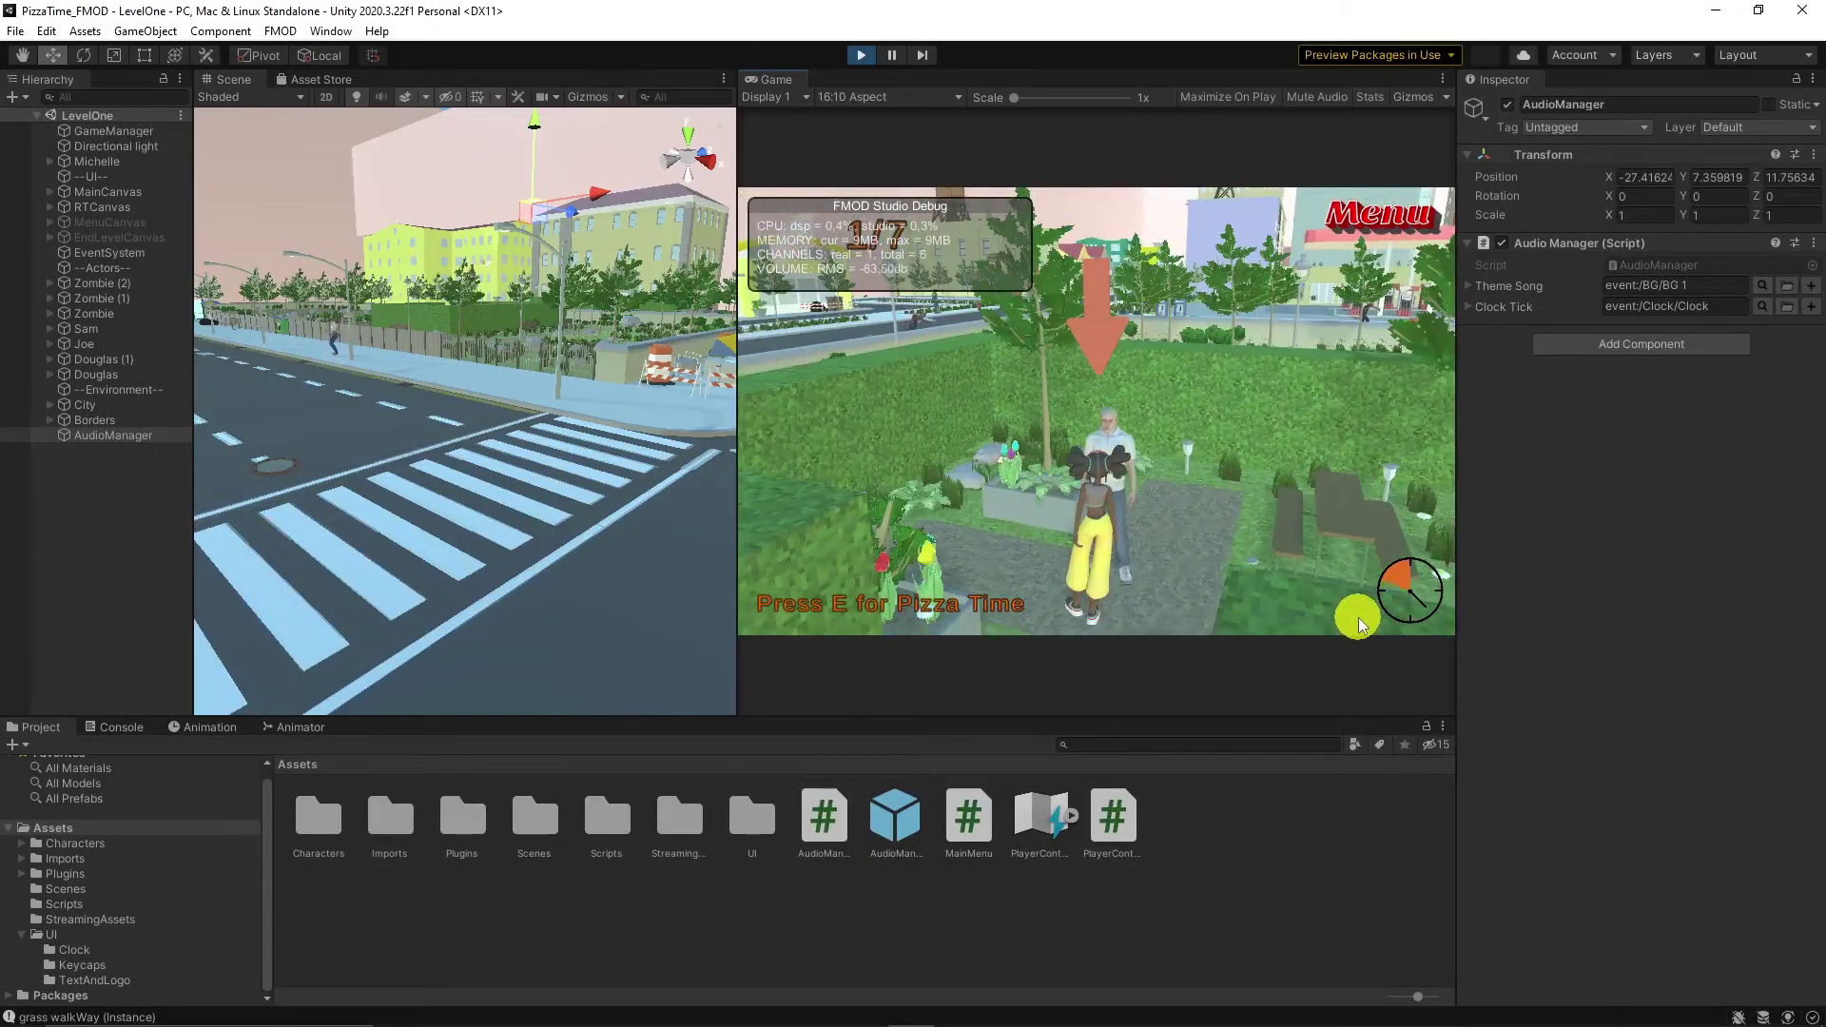